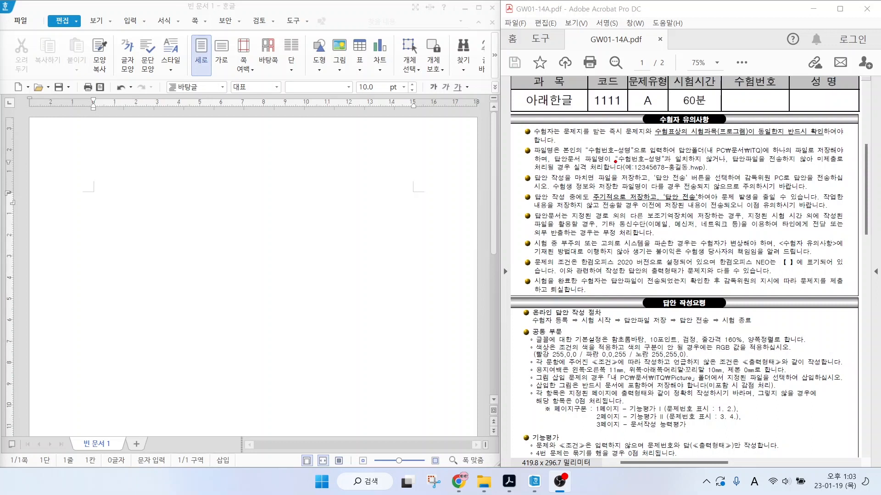
- Mark the file-naming, save-folder, periodic-save and default-font rules with red boxes, an arrow and underlines
left_click_drag(581, 141, 637, 155)
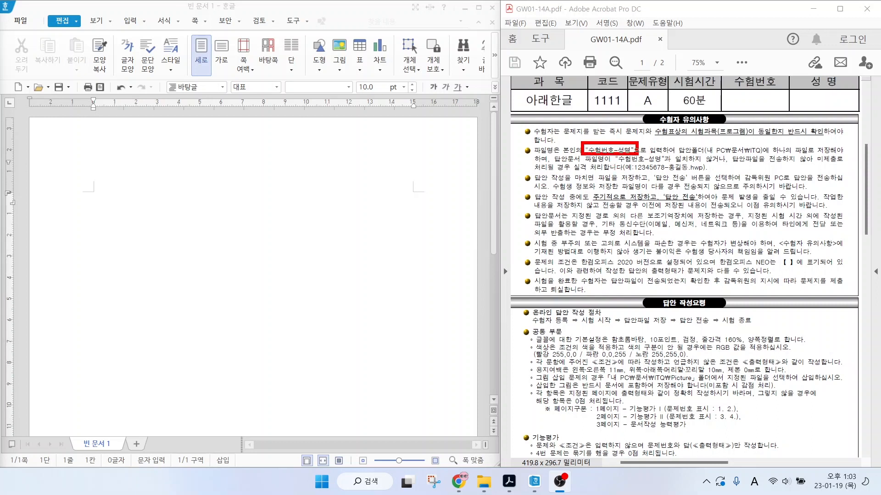
left_click_drag(701, 142, 771, 156)
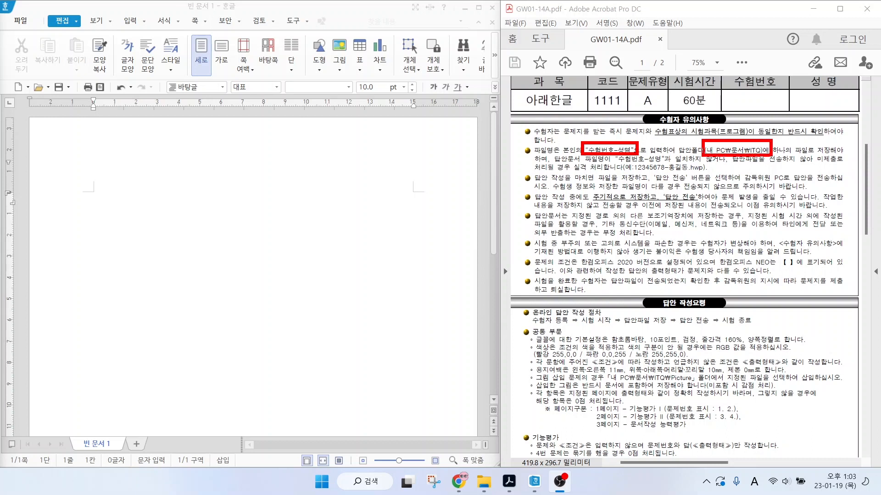
left_click_drag(628, 171, 712, 169)
mouse_move(742, 146)
left_mouse_down()
mouse_move(758, 127)
mouse_move(778, 124)
left_mouse_up()
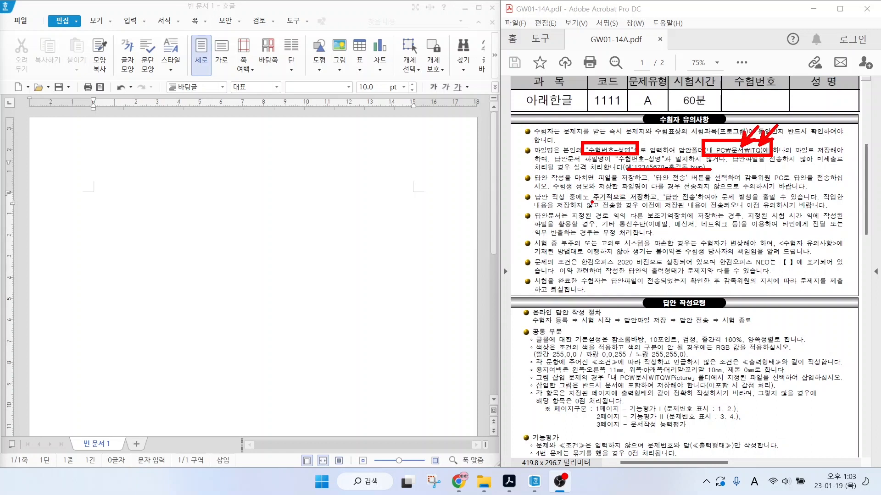
left_click_drag(591, 201, 704, 200)
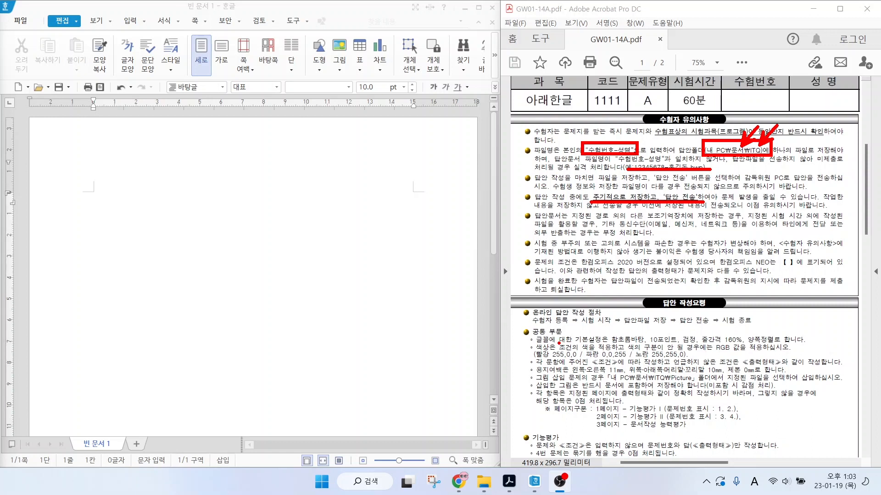
left_click_drag(552, 344, 745, 342)
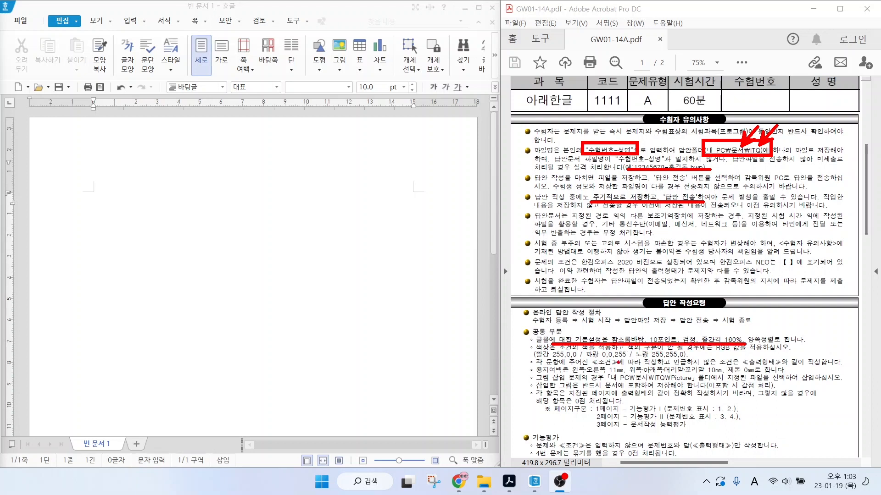
- Underline and circle the RGB colour, margin, picture-folder, page-layout, question-number and grouping rules in red
left_click_drag(536, 358, 683, 357)
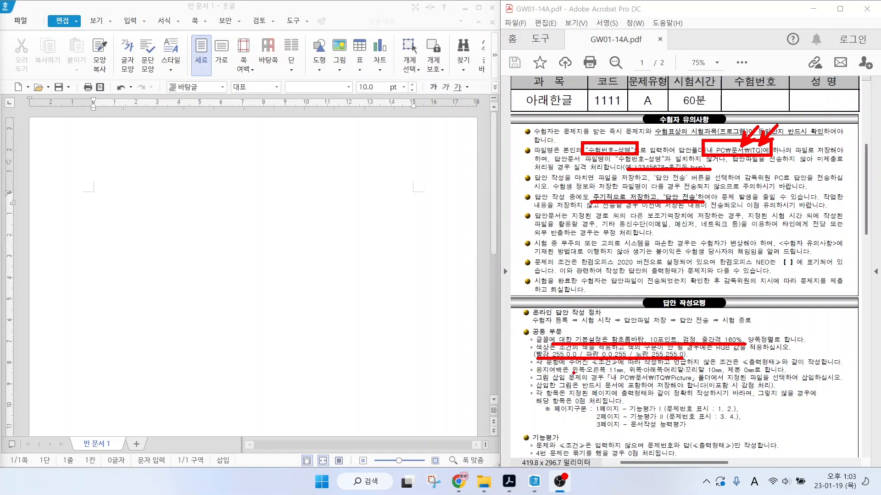
left_click_drag(571, 375, 722, 373)
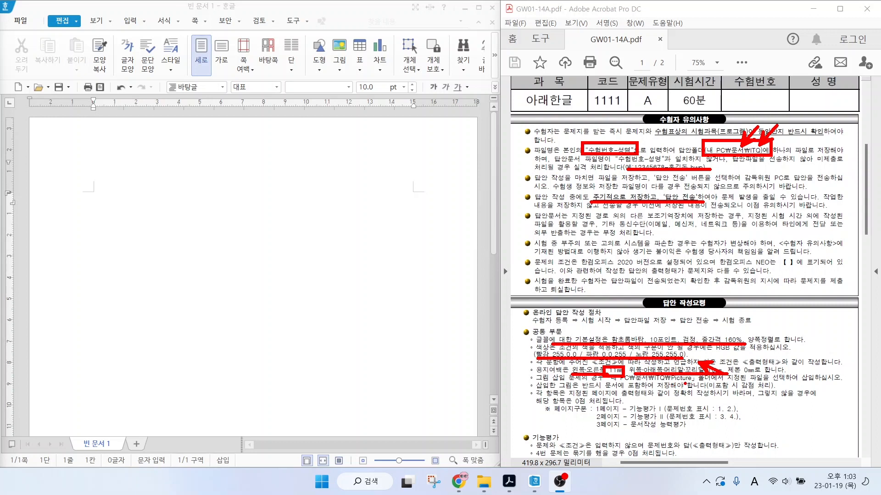
mouse_move(695, 386)
left_mouse_down()
mouse_move(661, 382)
mouse_move(693, 382)
mouse_move(688, 388)
left_mouse_up()
mouse_move(590, 403)
left_mouse_down()
mouse_move(695, 431)
mouse_move(750, 415)
mouse_move(595, 403)
left_mouse_up()
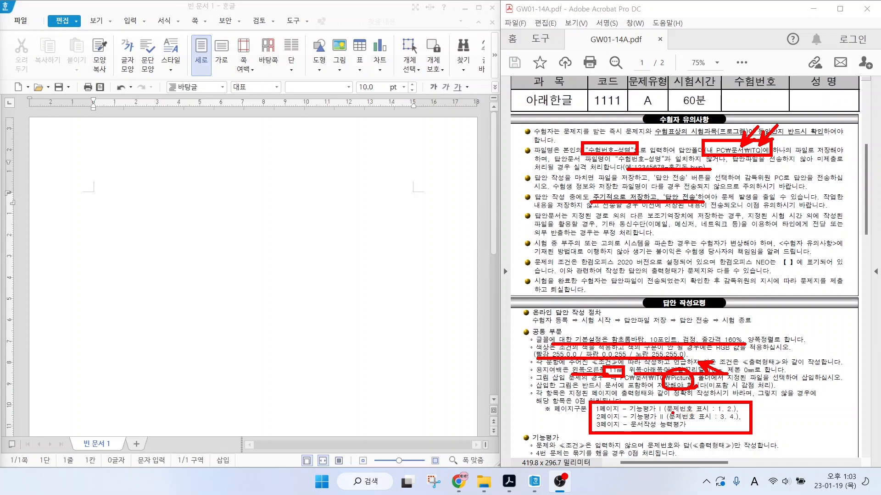
left_click_drag(671, 413, 760, 422)
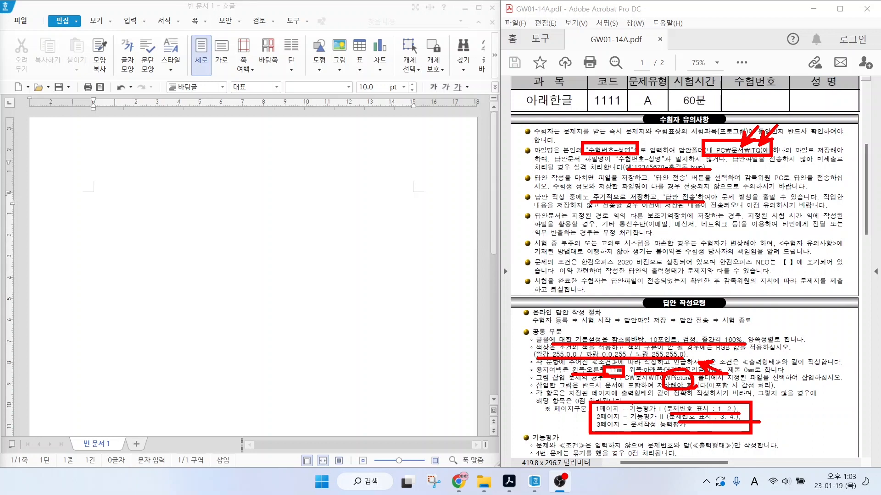
left_click_drag(540, 459, 690, 457)
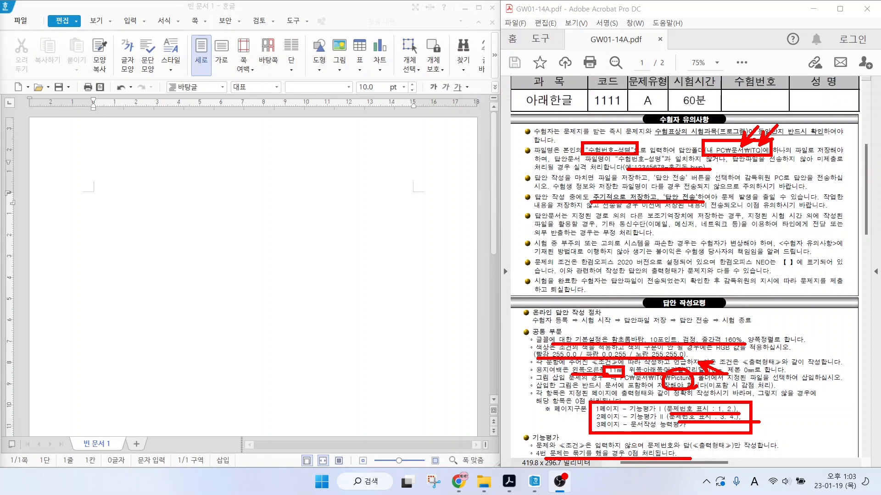
mouse_move(541, 443)
left_mouse_down()
mouse_move(527, 434)
mouse_move(539, 437)
mouse_move(553, 418)
left_mouse_up()
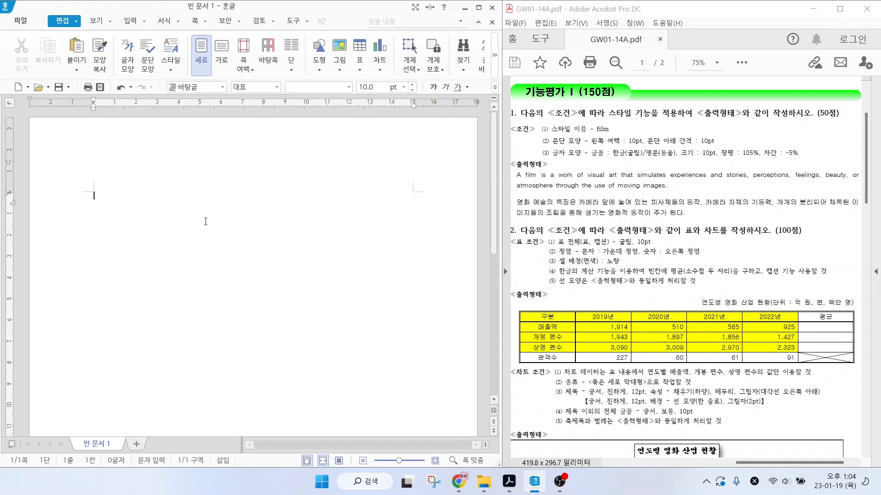
- Open the 편집 용지 page setup and note the portrait paper orientation
left_click(196, 22)
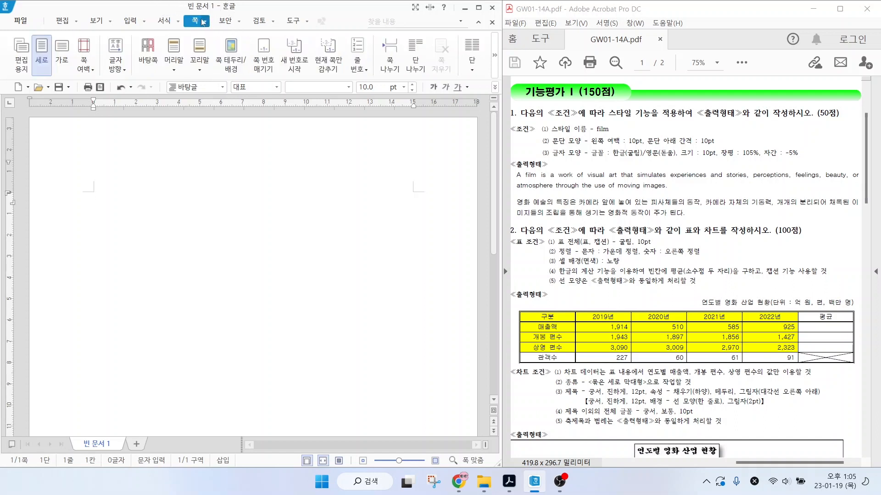
left_click(19, 64)
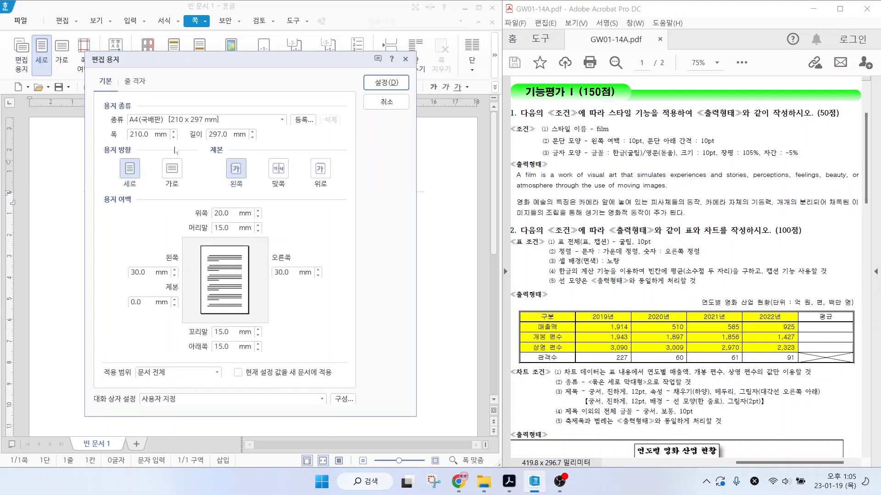
key("alt")
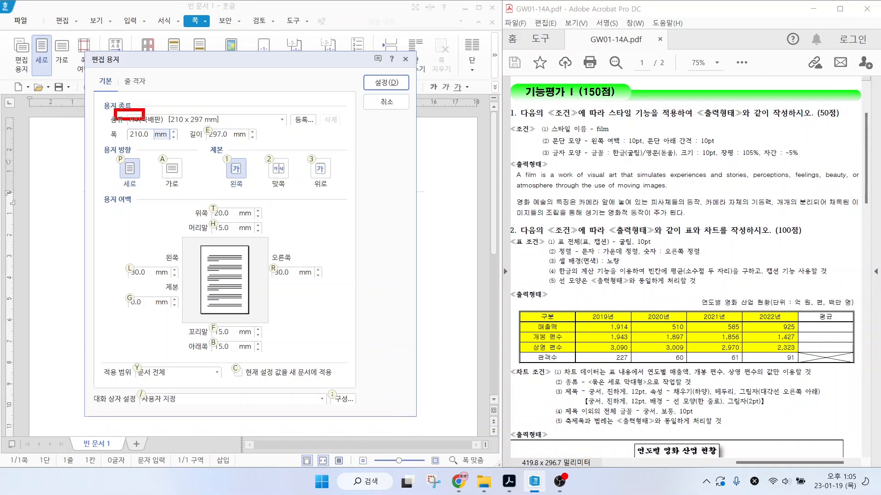
mouse_move(110, 147)
left_mouse_down()
mouse_move(142, 189)
mouse_move(270, 282)
mouse_move(325, 357)
left_mouse_up()
key("Escape")
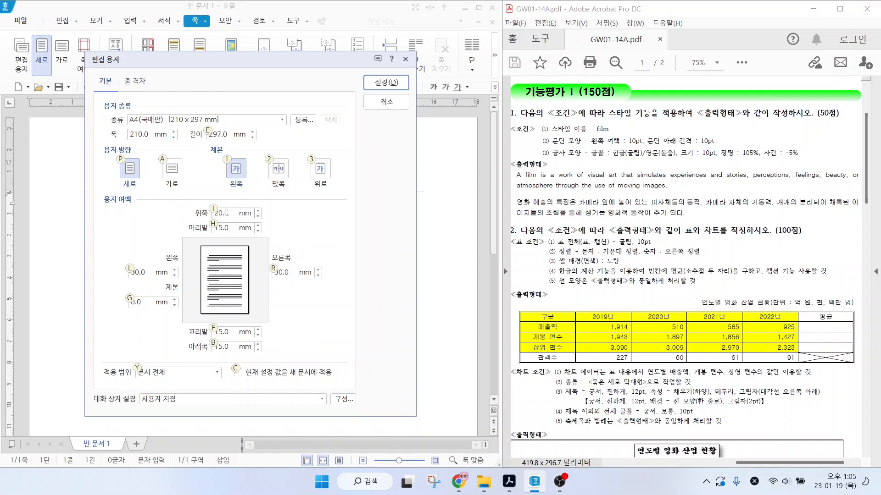
- Enter margins: top 10, header 10, left 11, right 11, footer 10, bottom 10 mm
left_click_drag(228, 213, 215, 214)
type("10")
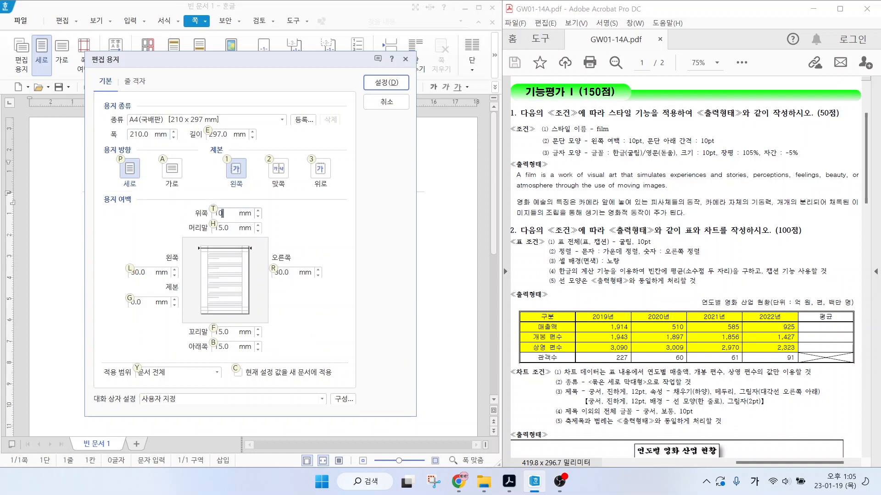
key("Tab")
type("10")
key("Tab")
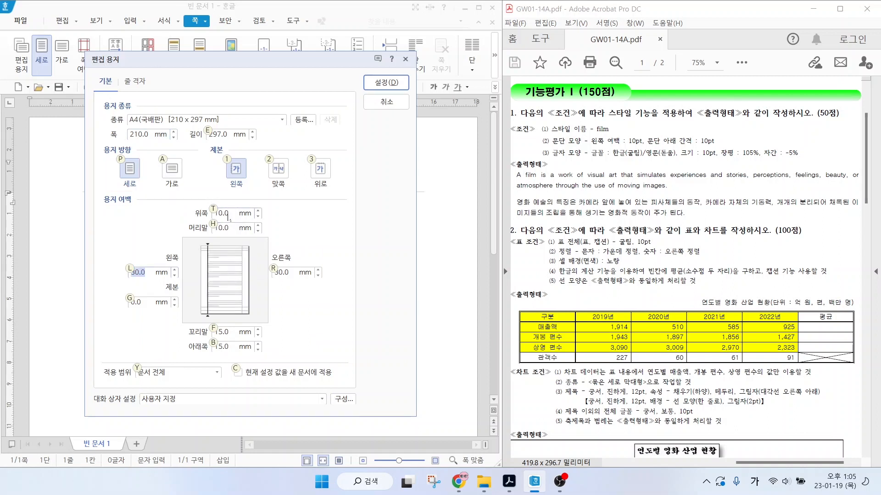
type("11")
key("Tab")
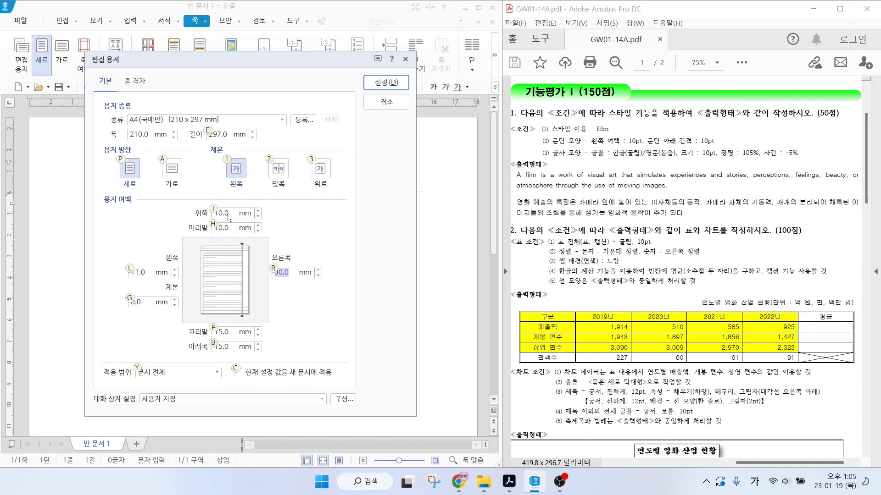
type("11")
key("Tab")
type("10")
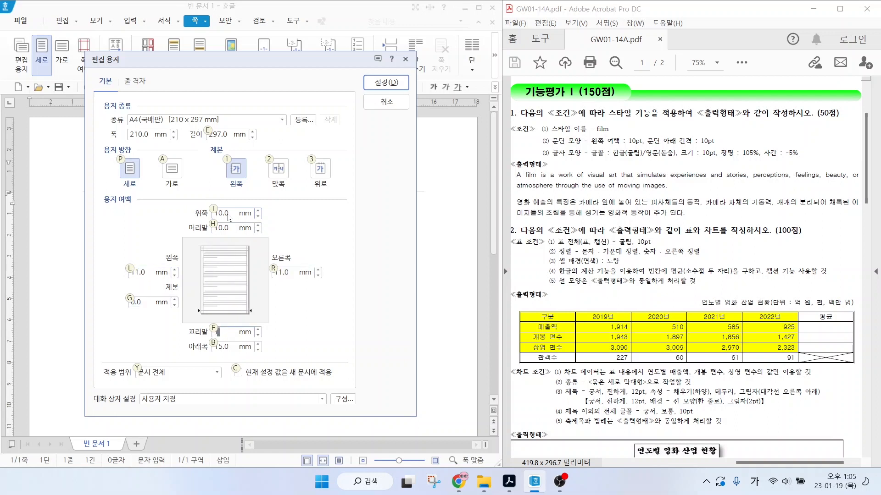
key("Tab")
type("10")
- Apply the new margins and mark the resulting text boundaries on the page
left_click(372, 84)
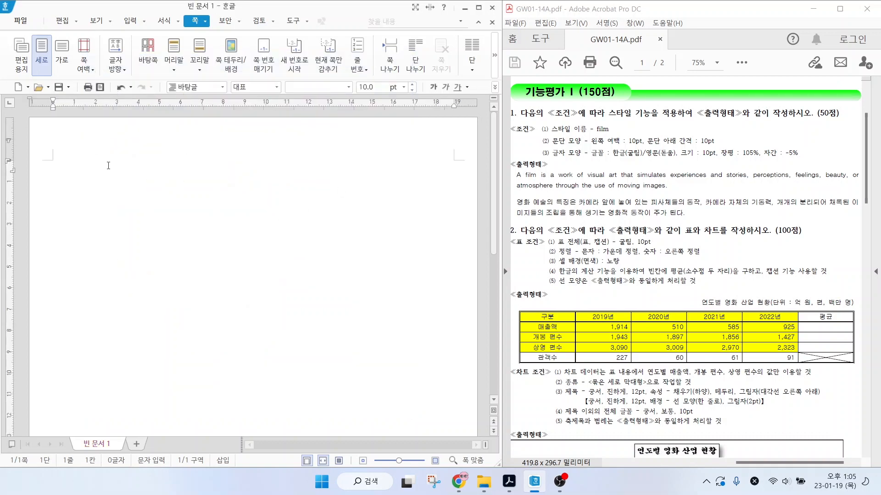
left_click_drag(54, 111, 53, 258)
left_click_drag(453, 98, 453, 252)
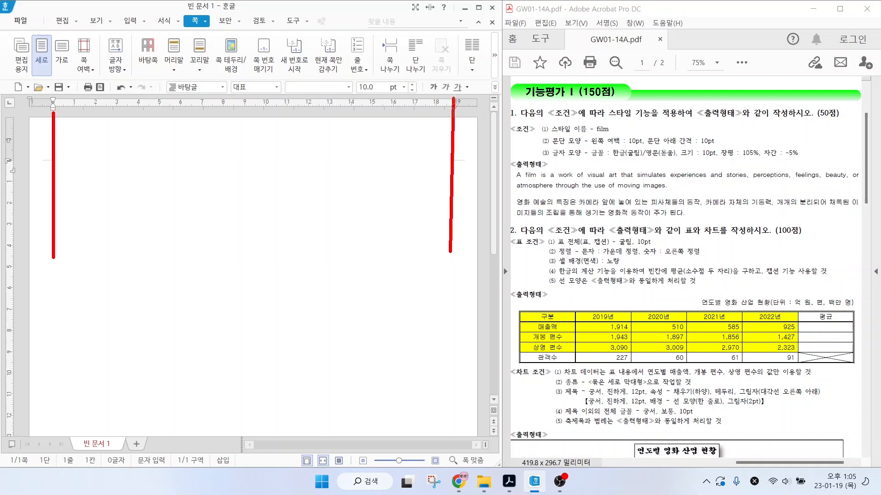
left_click_drag(13, 161, 505, 161)
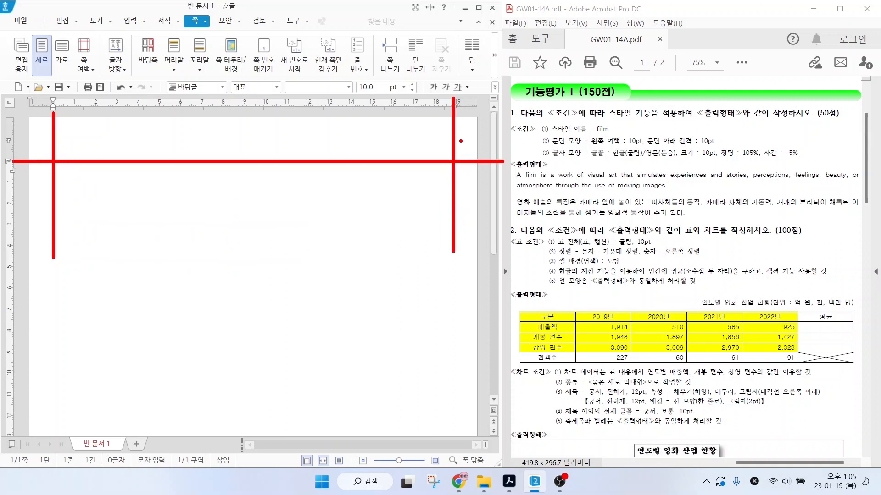
key("Escape")
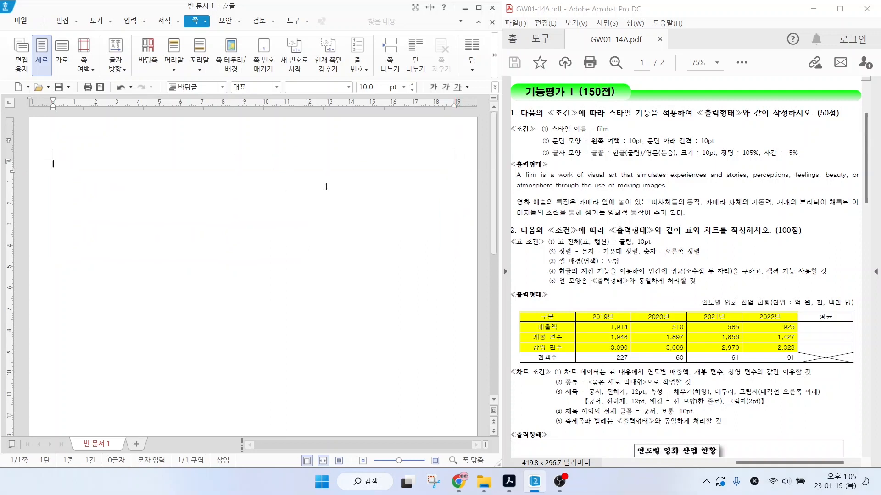
- Type question numbers 1. and 2. on page 1, then insert a page break
type("1.")
key("Return")
key("Return")
key("Return")
key("Return")
type("2.")
key("Return")
key("Return")
key("Return")
key("Return")
key("ctrl+Return")
- Type 3. and 4. on page 2, add a third page, and return below 1
scroll(140, 359, "down", 3)
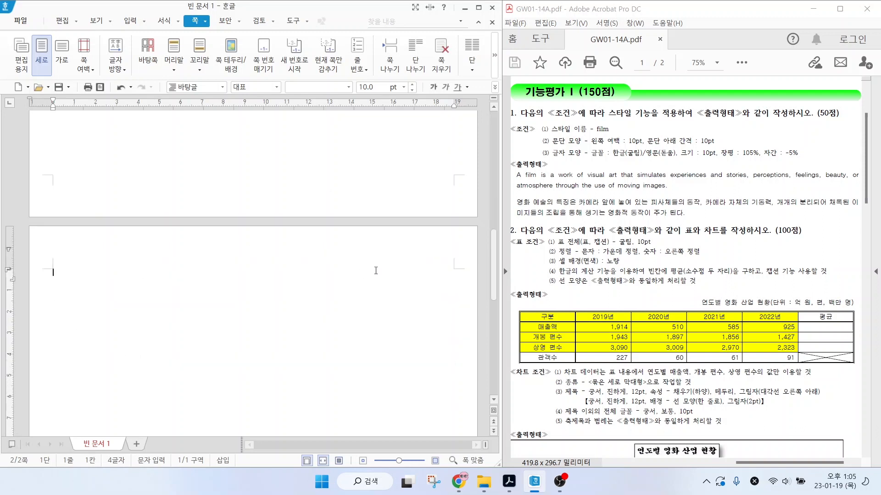
type("3.")
key("Return")
key("Return")
key("Return")
key("Return")
type("4.")
key("Return")
key("Return")
key("Return")
key("ctrl+Return")
scroll(208, 371, "down", 3)
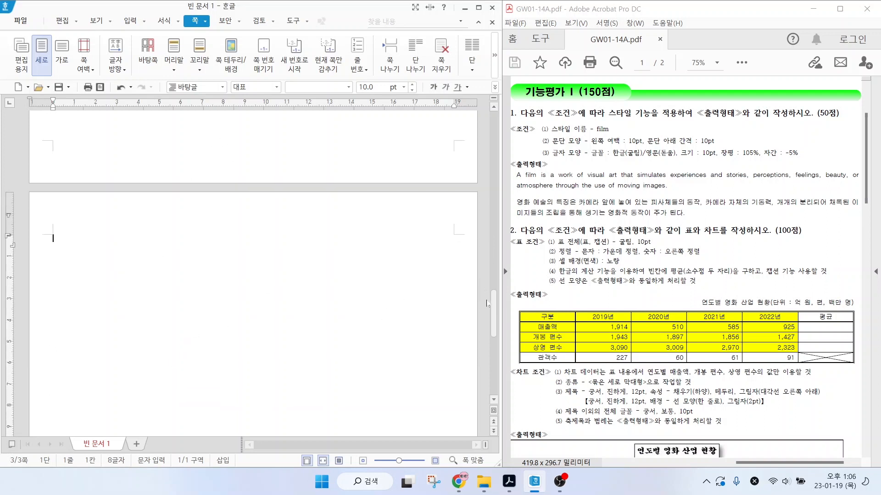
left_click_drag(493, 312, 498, 128)
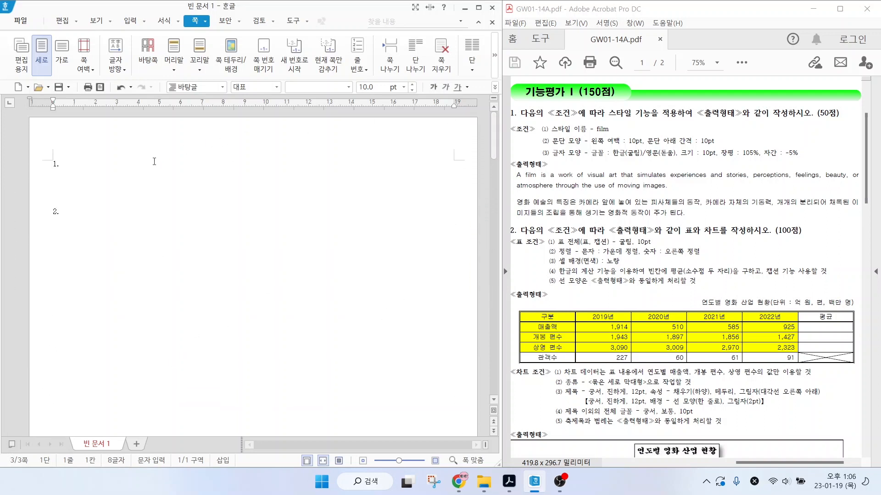
left_click(62, 176)
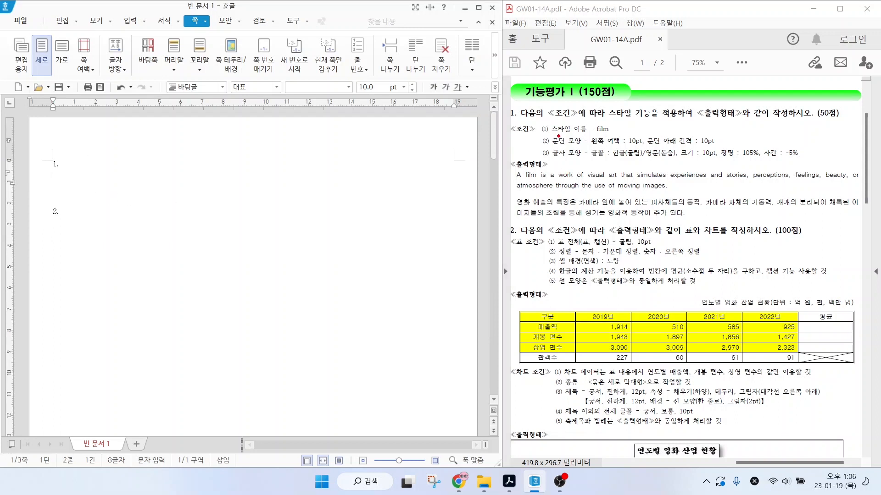
- Mark the style name film and the paragraphs to be typed in the sample
left_click_drag(556, 135, 642, 136)
mouse_move(498, 167)
left_mouse_down()
mouse_move(832, 235)
mouse_move(857, 221)
left_mouse_up()
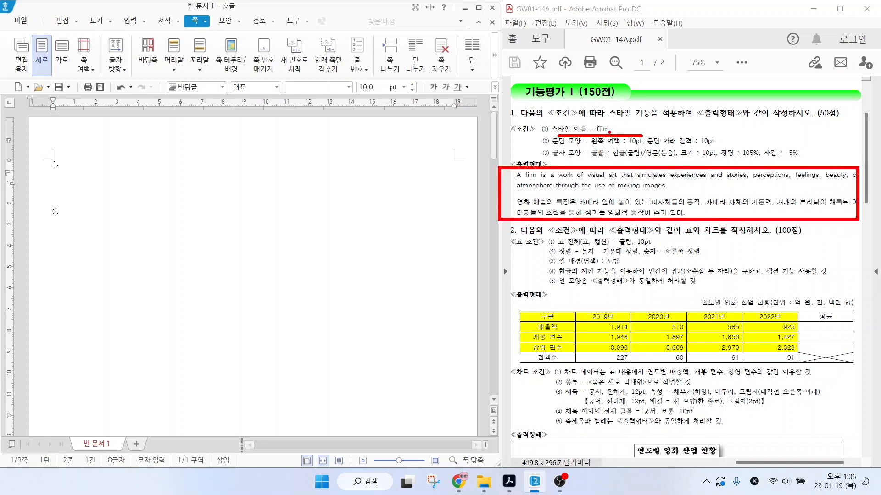
key("Escape")
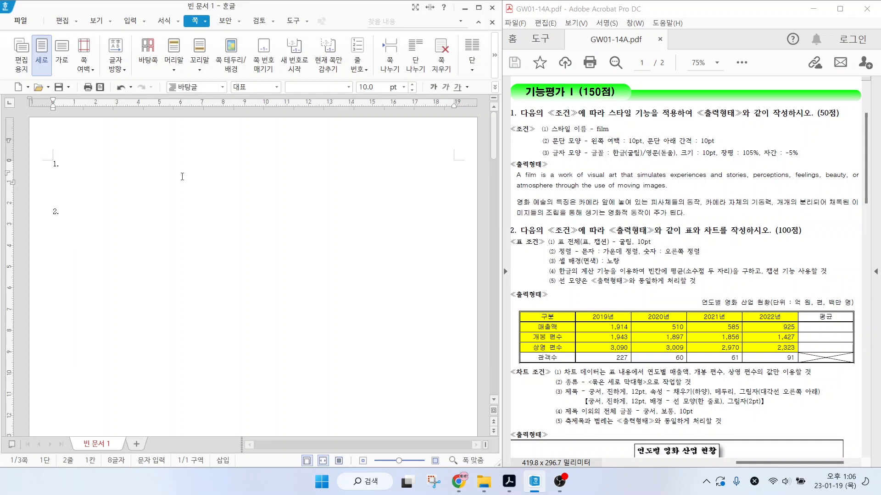
- Type the English paragraph 'A film is a work of visual art…' and begin the Korean paragraph
type("A film is a work of")
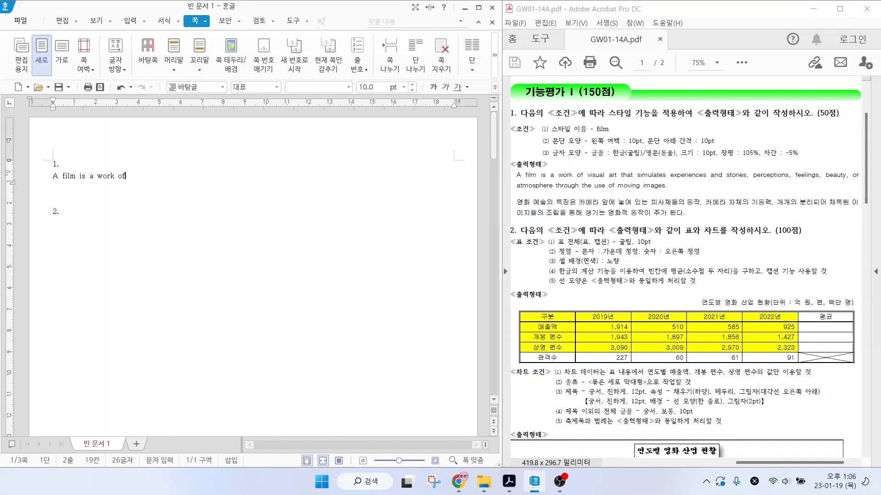
type(" visual art that simulates experiences and storied")
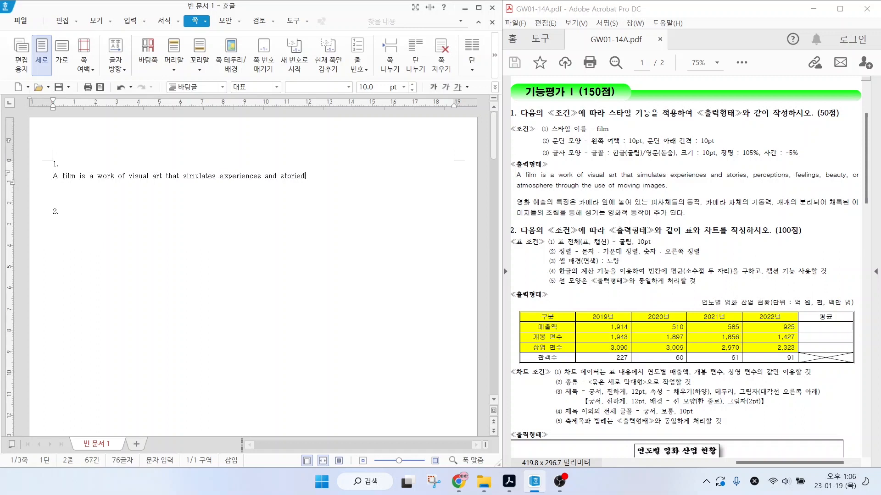
key("BackSpace")
type("s, perceptions, feelings, beauty, or ato")
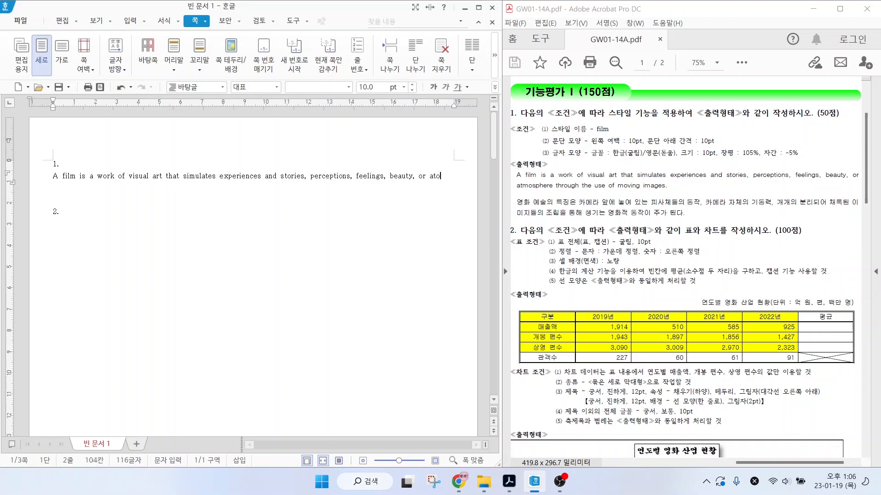
key("BackSpace")
type("mosphere through the use of moving")
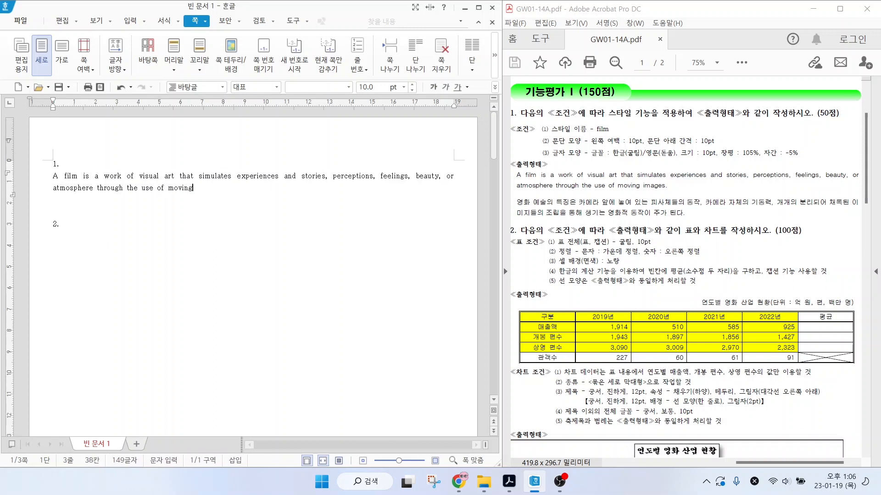
type(" images.")
key("Return")
type("영화 예술의 특징은 카메라 앞에 놓여 이")
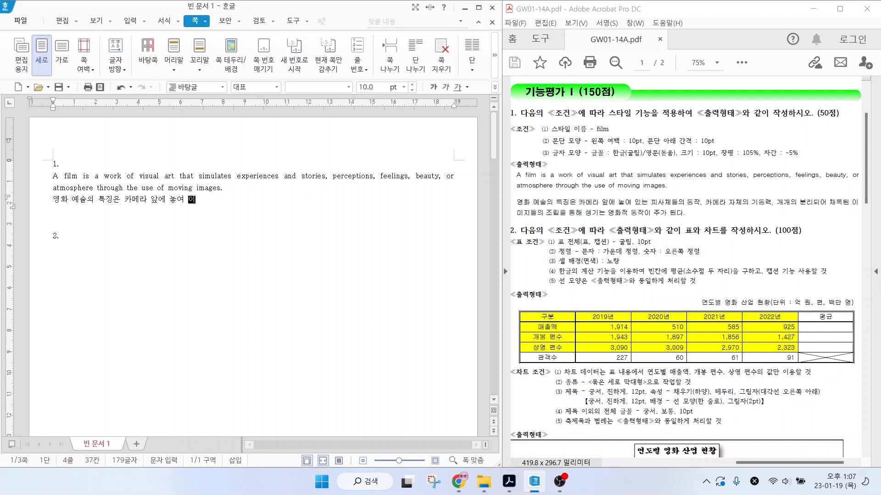
type("ㅆ는 피사체들의 동작, 카메라 자체의 기동력, 개개의 분리되어 채")
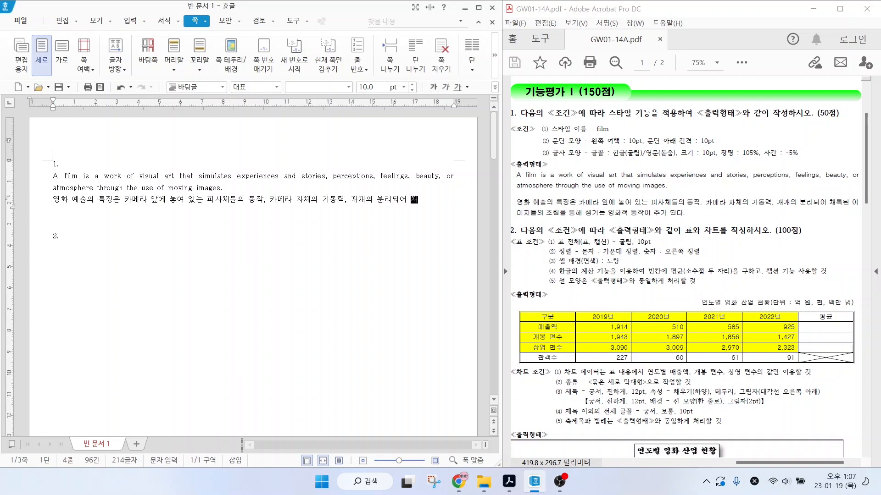
type("록된 이미지들의 조립을 통해 생기는 여")
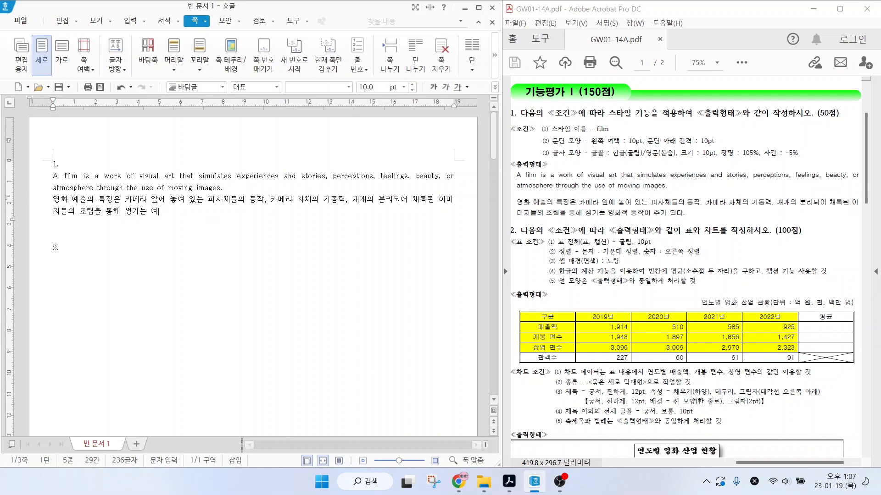
type("ㅇ화적 동작이 주가 된다.")
- Select both paragraphs of item 1 and open the style settings
left_click_drag(52, 178, 264, 217)
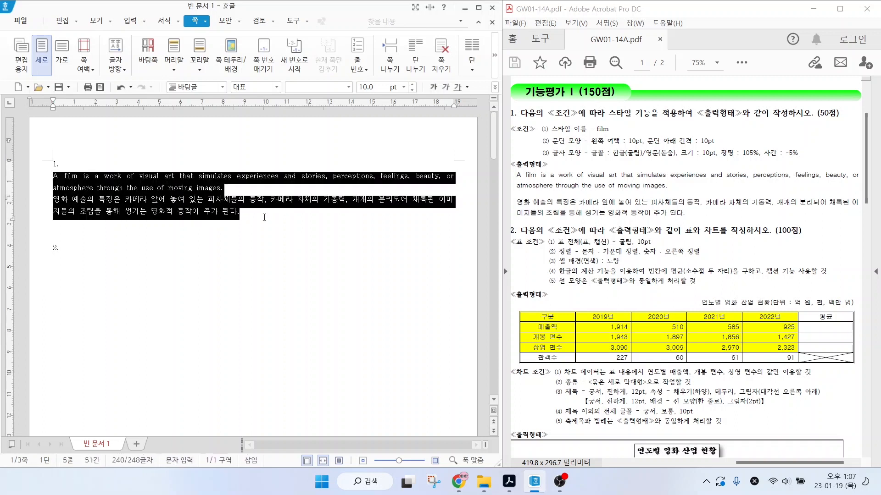
right_click(152, 190)
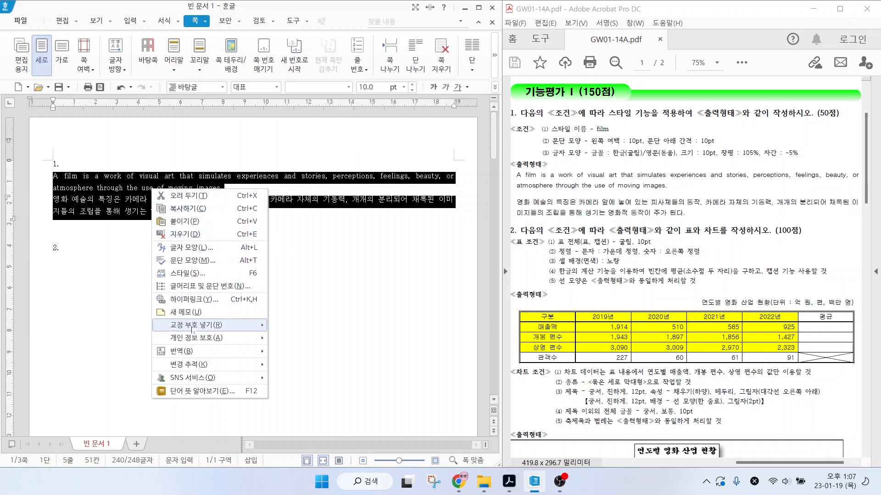
left_click(182, 277)
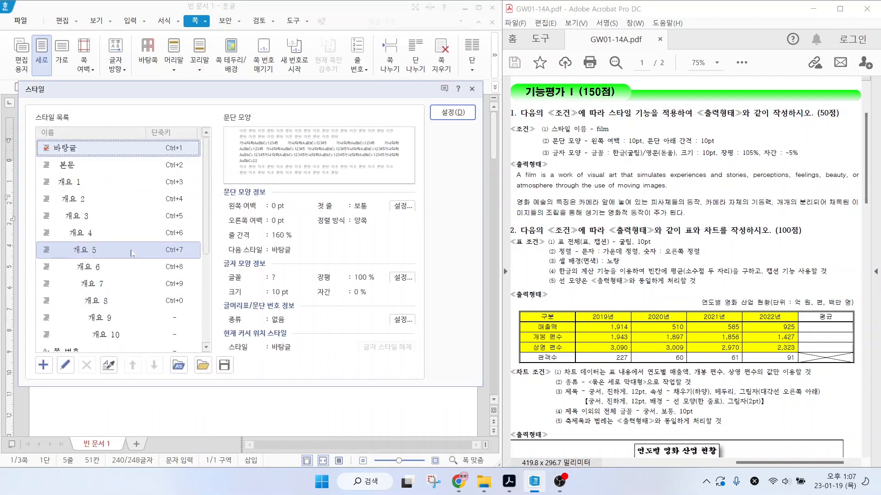
- Add a new style named film and open its paragraph shape settings
left_click(43, 365)
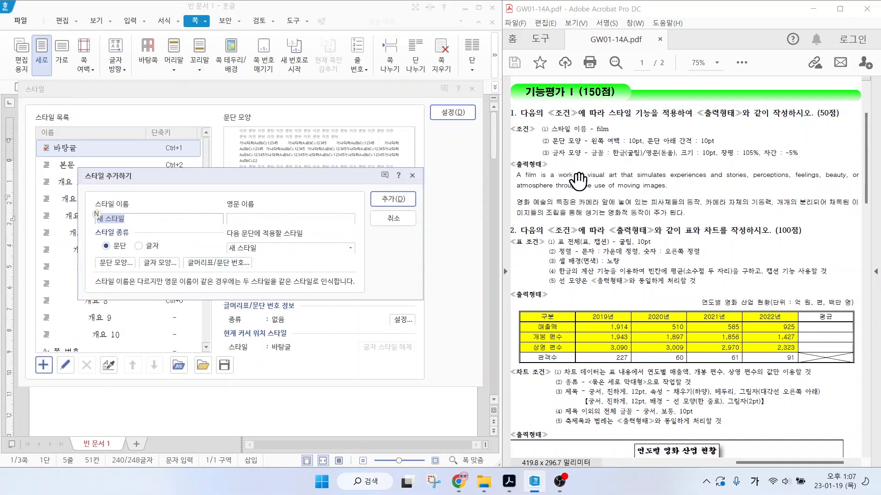
key("alt")
key("Hangul")
type("film")
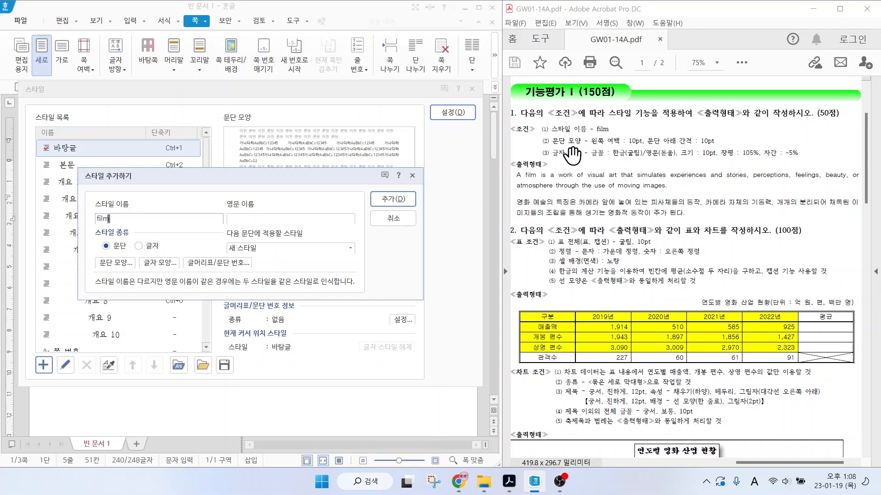
key("alt")
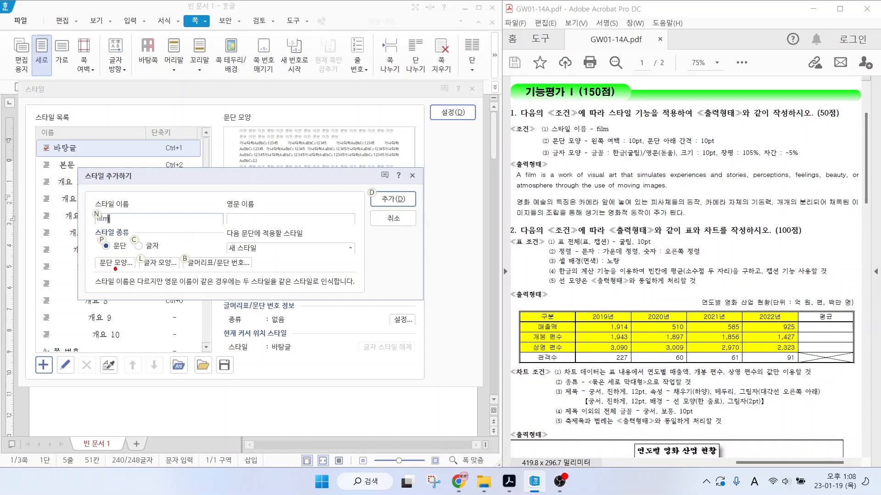
mouse_move(115, 270)
left_mouse_down()
mouse_move(114, 254)
mouse_move(168, 262)
left_mouse_up()
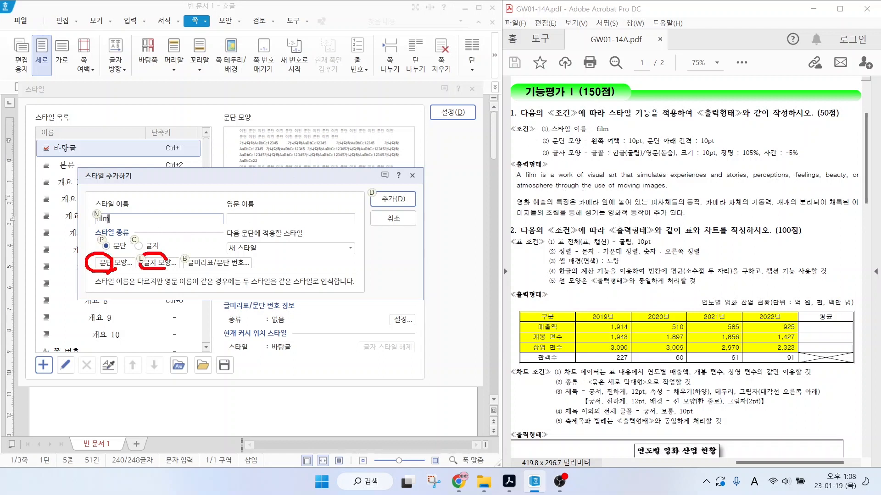
key("Escape")
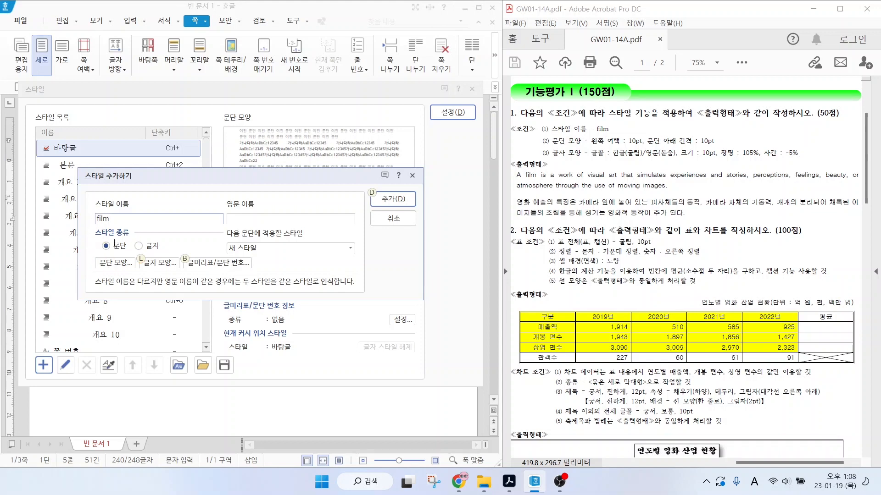
left_click(114, 265)
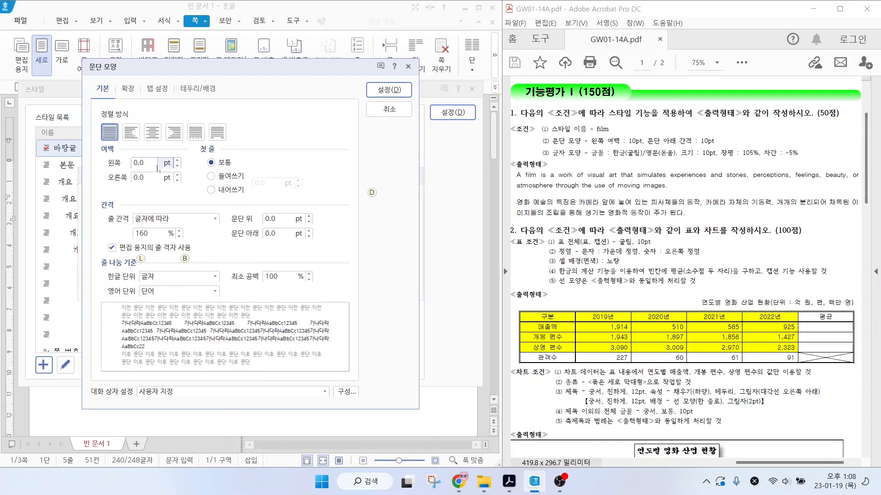
- Give the film style a 10 pt left margin and 10 pt spacing below paragraphs
key("Tab")
type("10")
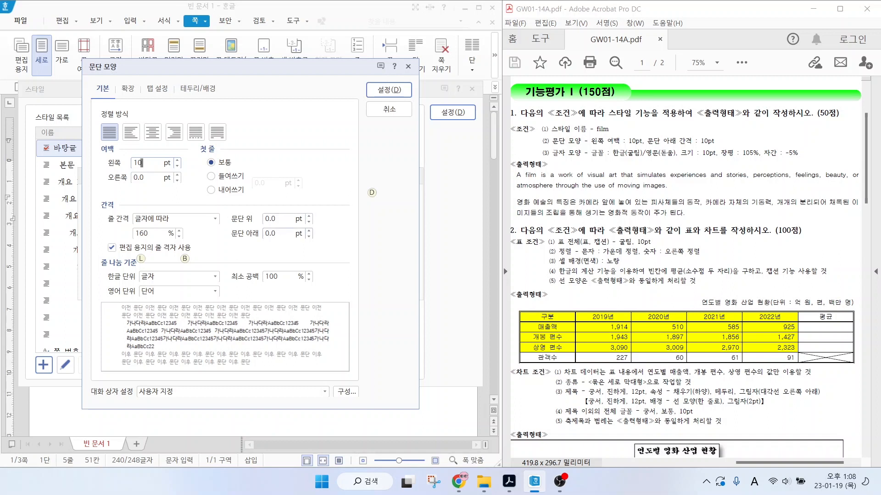
left_click(256, 235)
type("10")
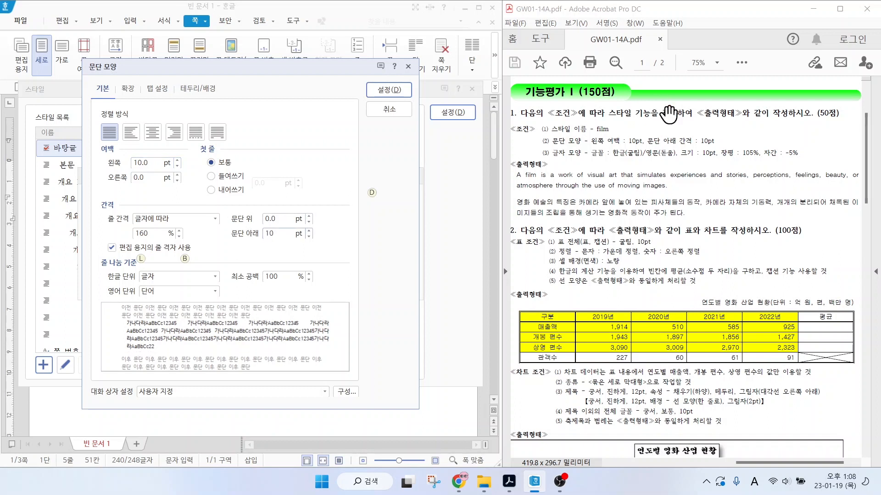
left_click(381, 90)
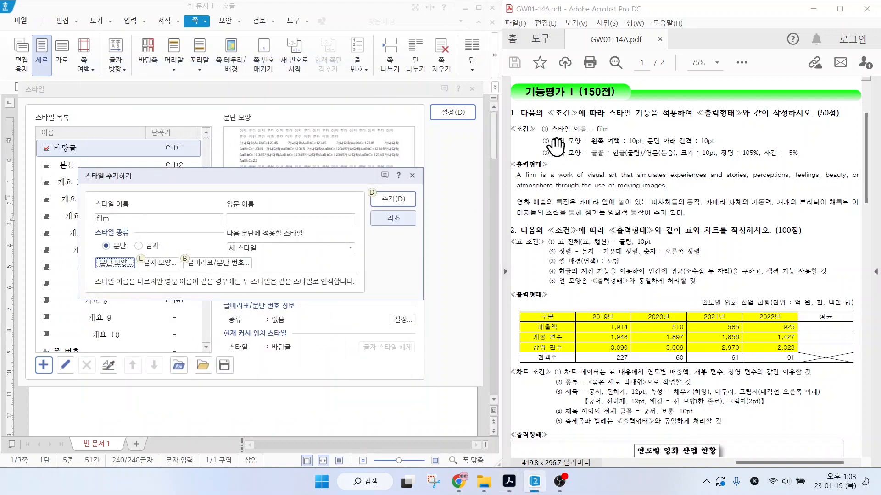
- Open the 글자 모양 character settings for the film style
left_click(566, 157)
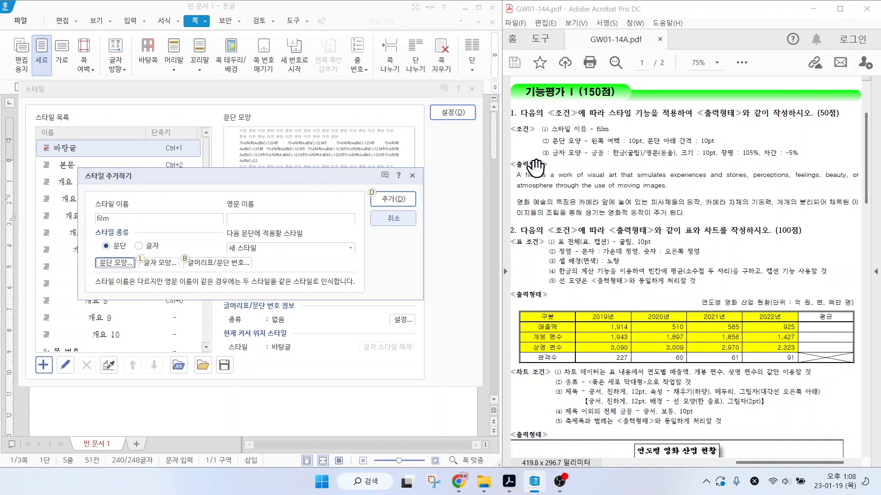
left_click(162, 263)
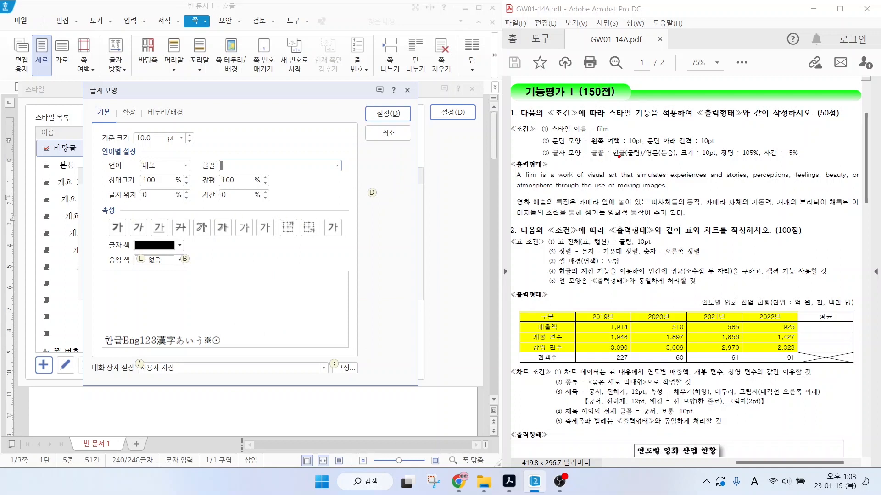
- Set the film style's character width to 105% and letter spacing to -5%
left_click_drag(619, 156, 595, 184)
left_click_drag(655, 157, 631, 185)
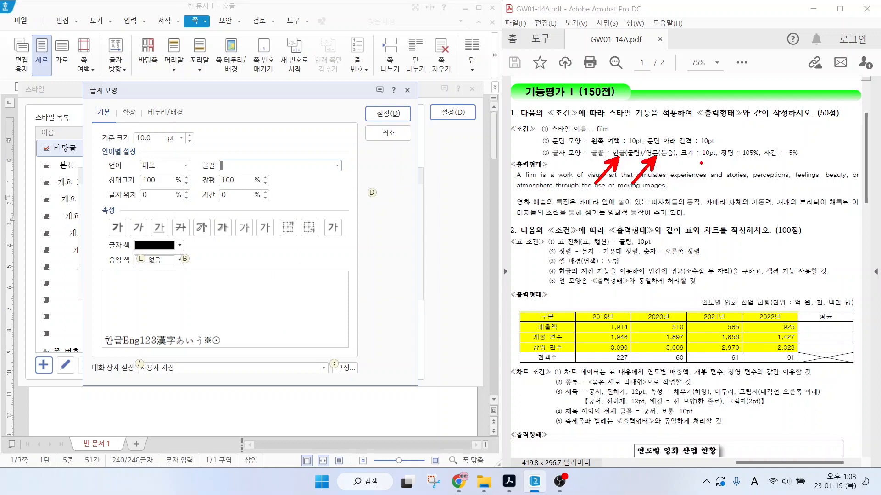
left_click_drag(698, 158, 803, 159)
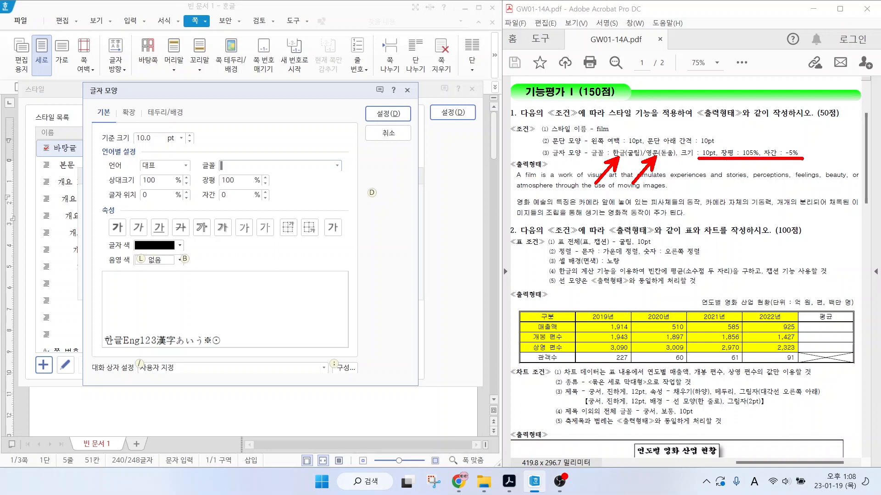
key("Escape")
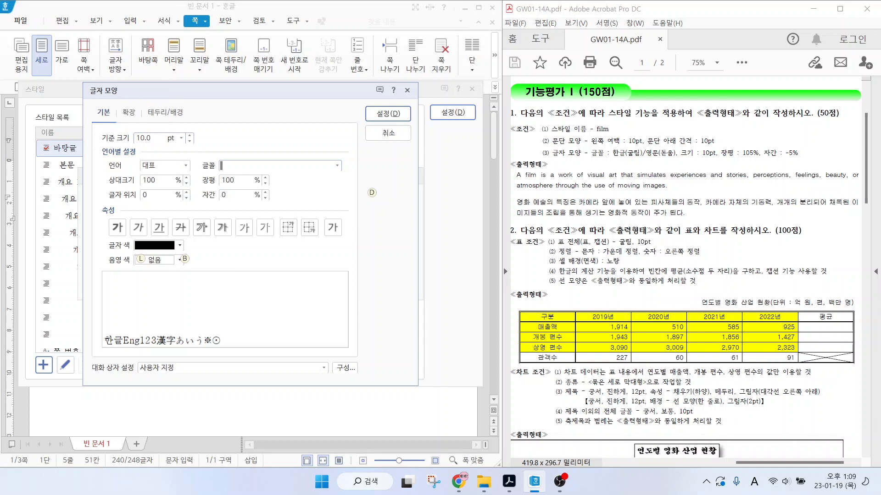
double_click(229, 179)
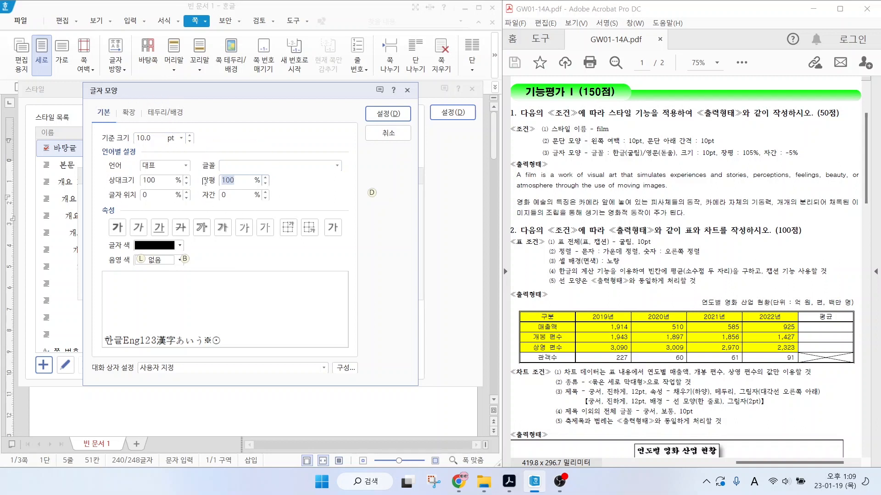
type("105")
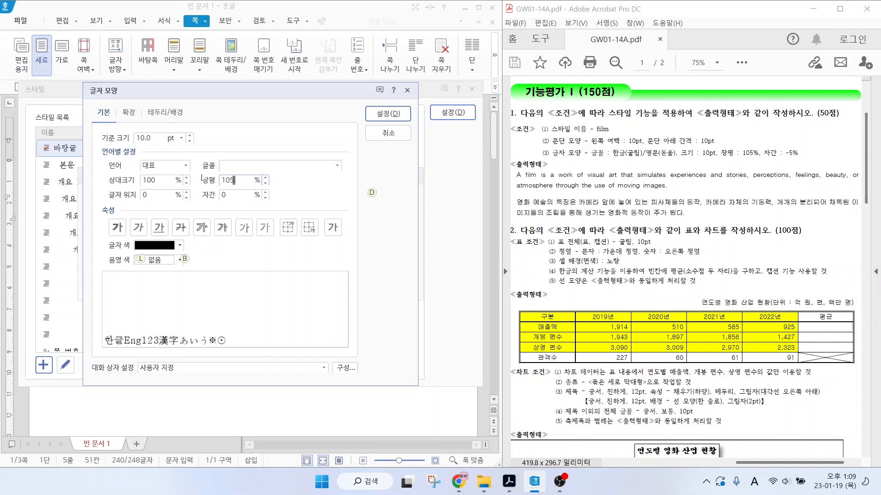
key("Tab")
type("-5")
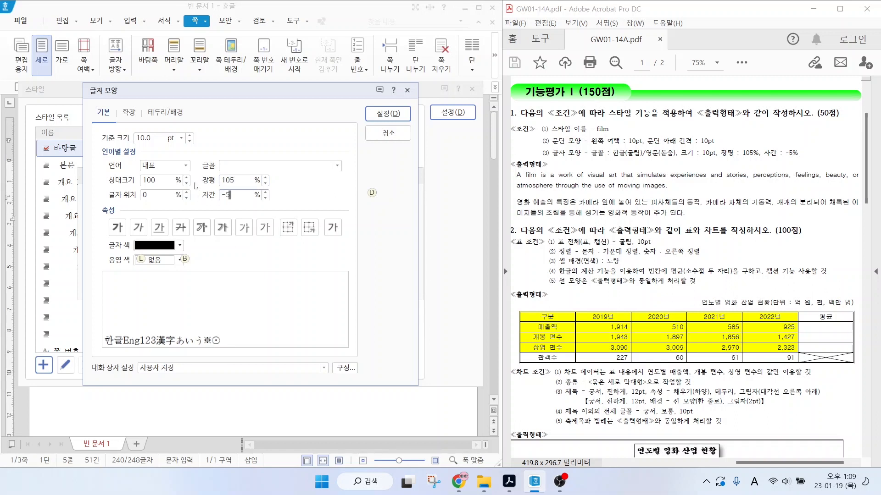
- Set the Korean font of the film style to 굴림
left_click(158, 168)
left_click(154, 189)
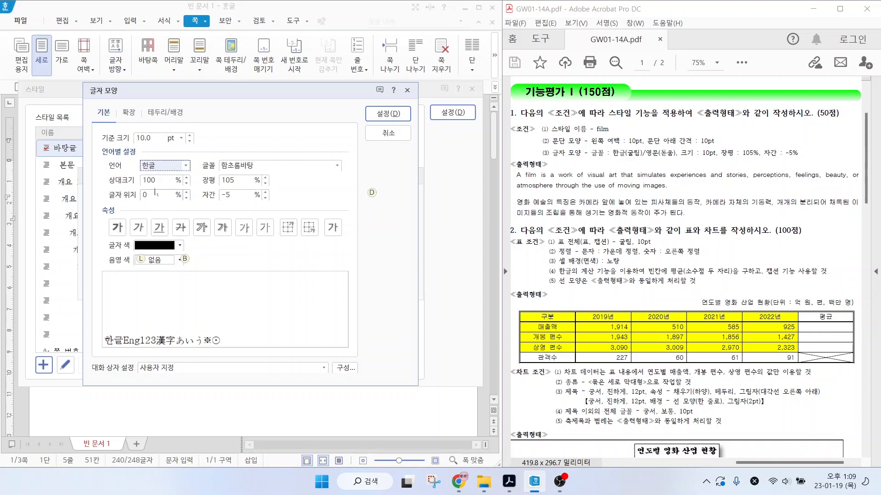
left_click(337, 165)
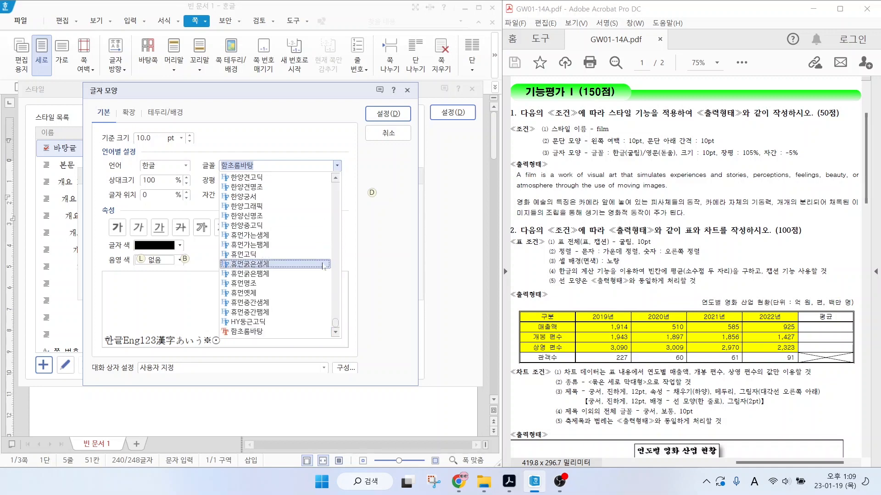
left_click_drag(335, 323, 334, 205)
scroll(334, 205, "up", 5)
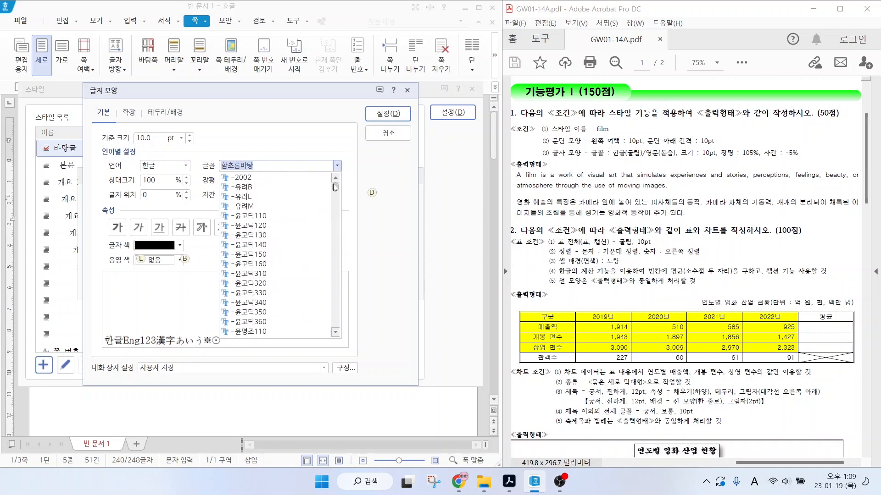
left_click(248, 263)
- Set the English font to 돋움 and confirm the character shape settings
left_click(185, 165)
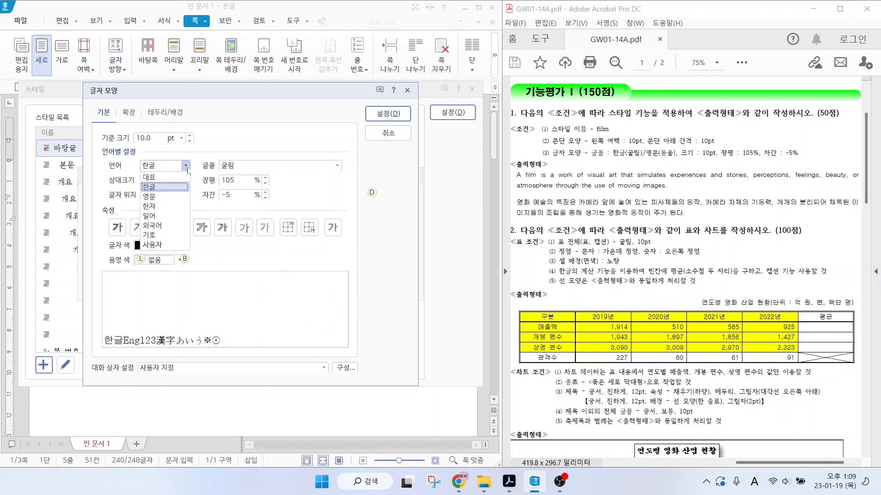
left_click(159, 195)
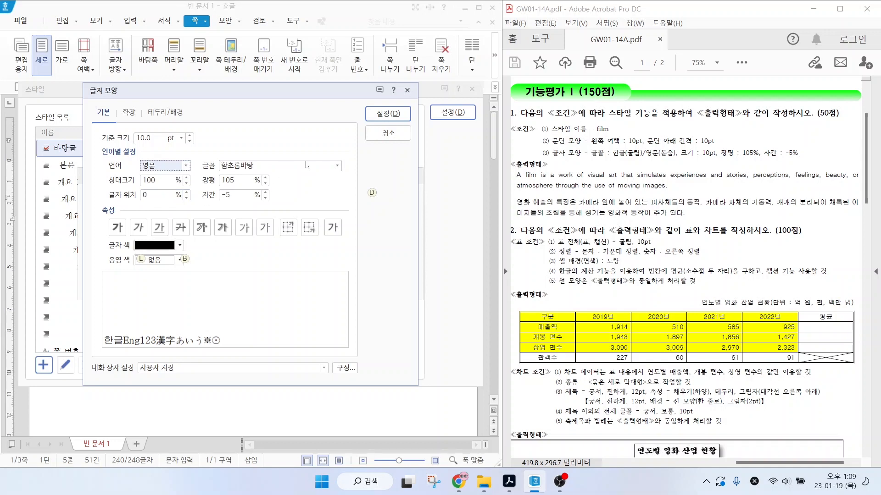
left_click(337, 166)
scroll(338, 204, "up", 3)
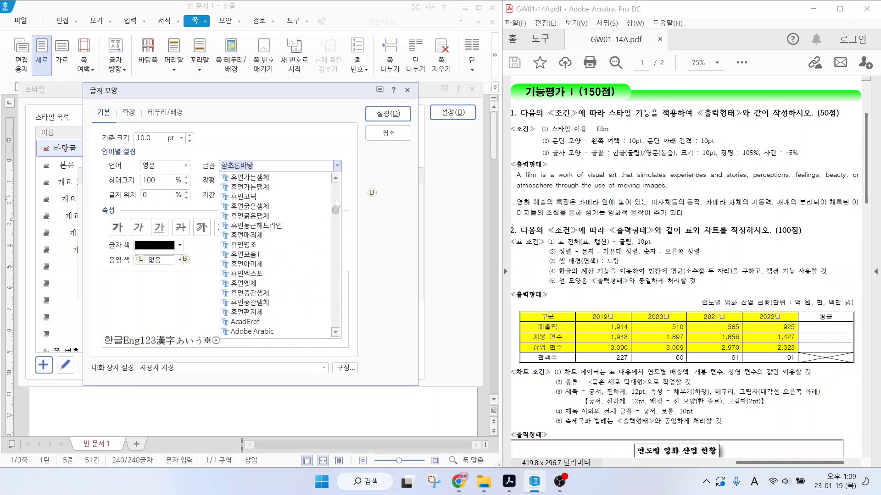
left_click_drag(337, 201, 338, 182)
scroll(337, 185, "down", 6)
left_click(257, 302)
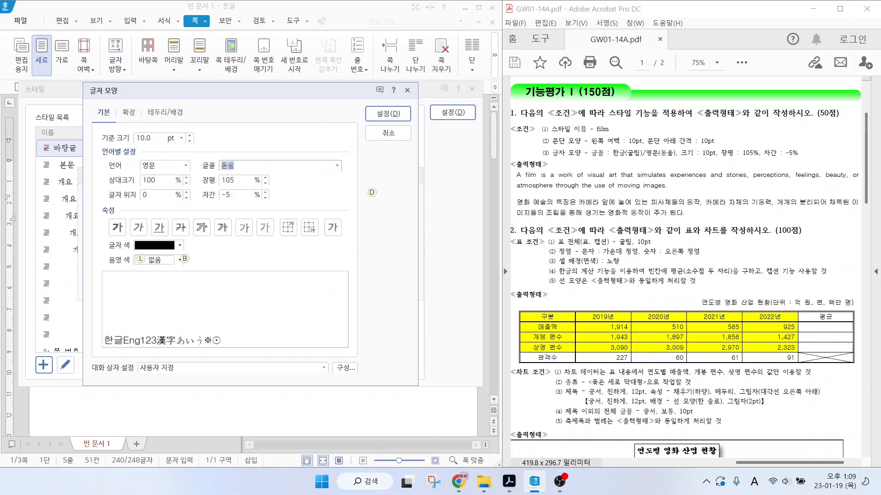
left_click(165, 166)
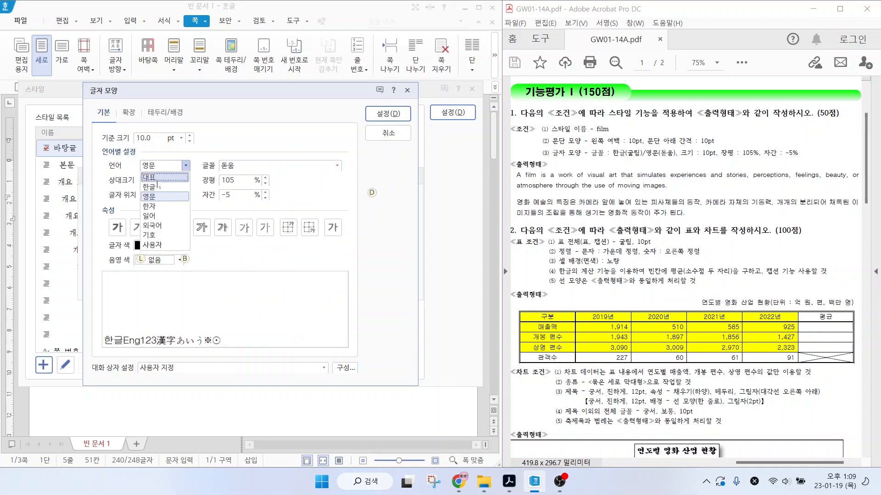
left_click(154, 187)
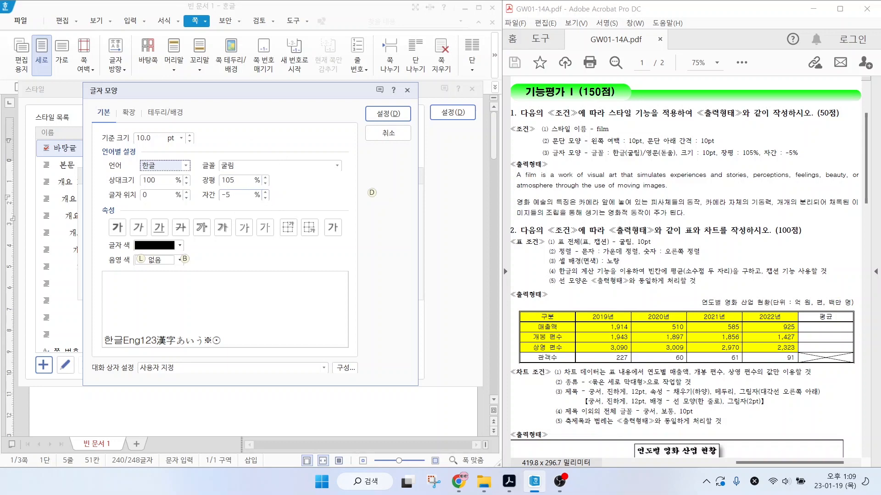
left_click(378, 117)
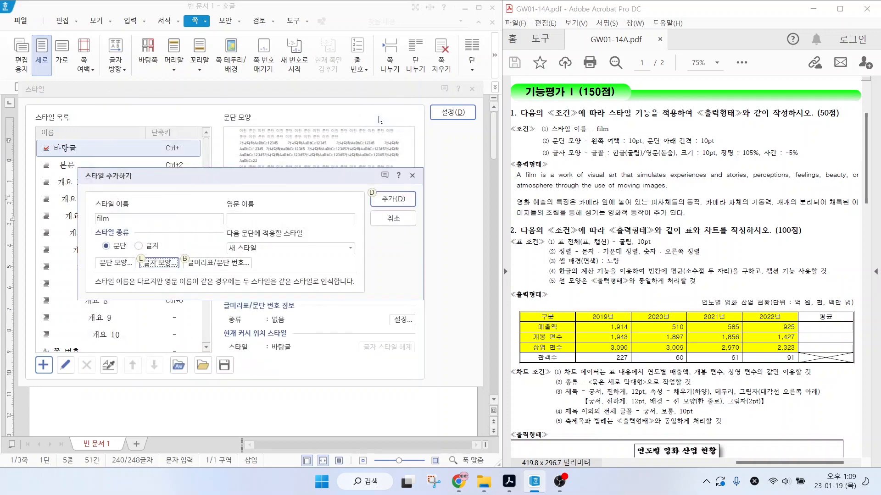
- Add the film style and apply it to question 1's English and Korean paragraphs
left_click(379, 202)
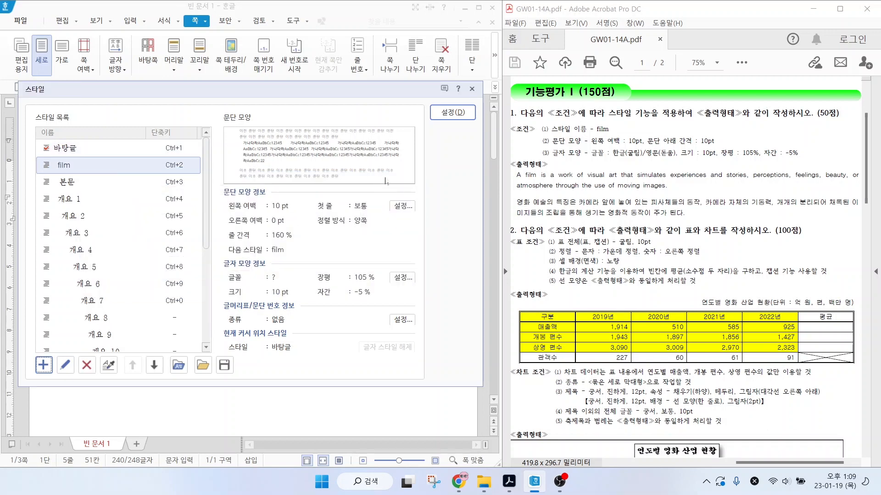
left_click(443, 114)
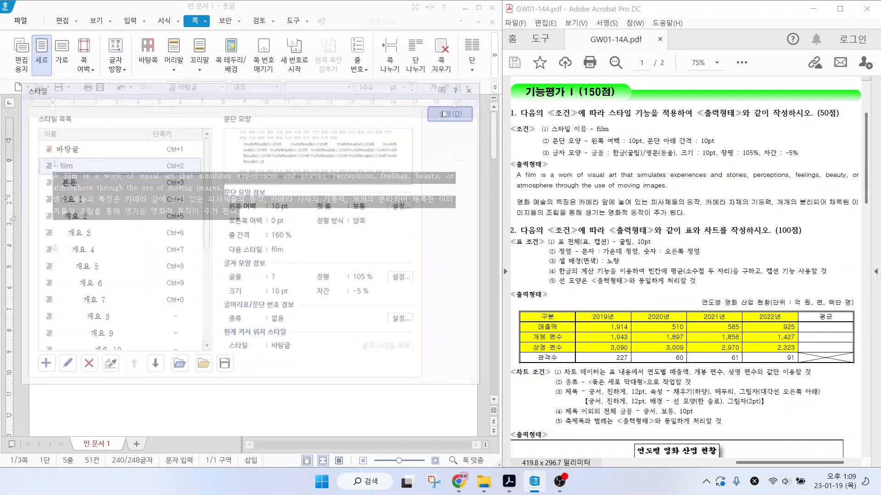
left_click(344, 238)
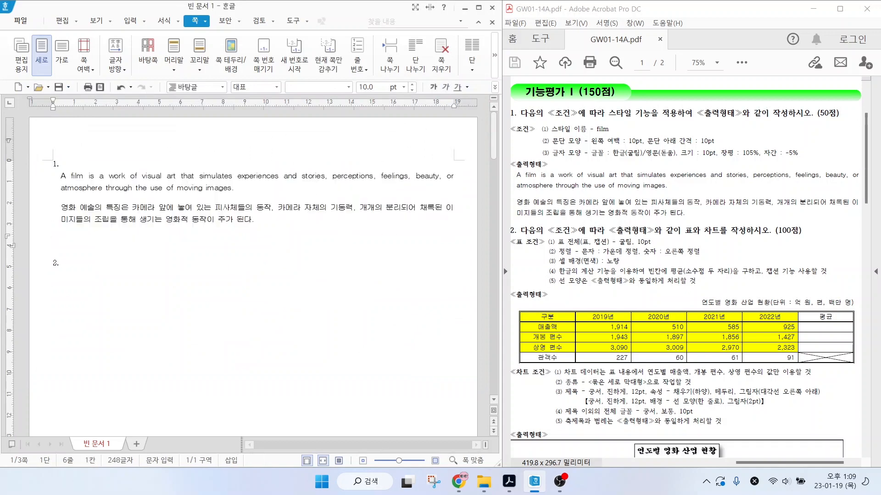
mouse_move(869, 175)
left_mouse_down()
mouse_move(858, 162)
mouse_move(875, 183)
mouse_move(846, 214)
mouse_move(857, 193)
mouse_move(865, 209)
left_mouse_up()
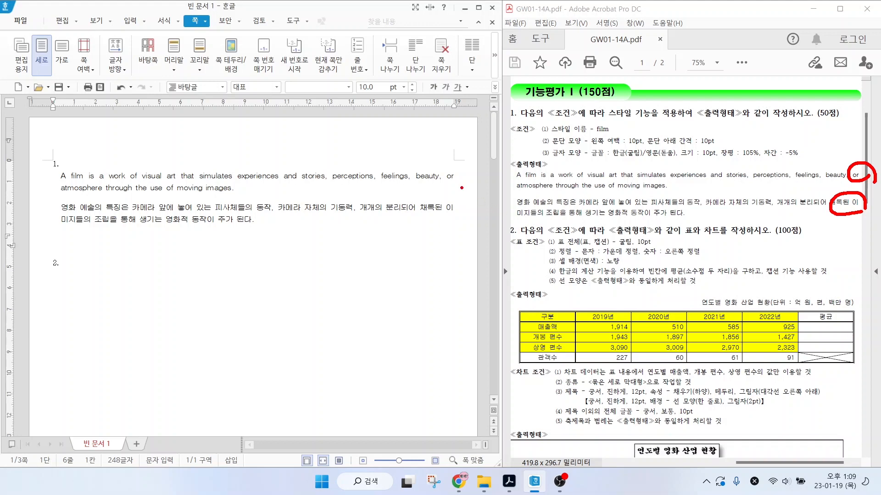
mouse_move(461, 187)
left_mouse_down()
mouse_move(456, 168)
mouse_move(458, 186)
left_mouse_up()
mouse_move(459, 220)
left_mouse_down()
mouse_move(455, 200)
mouse_move(457, 218)
left_mouse_up()
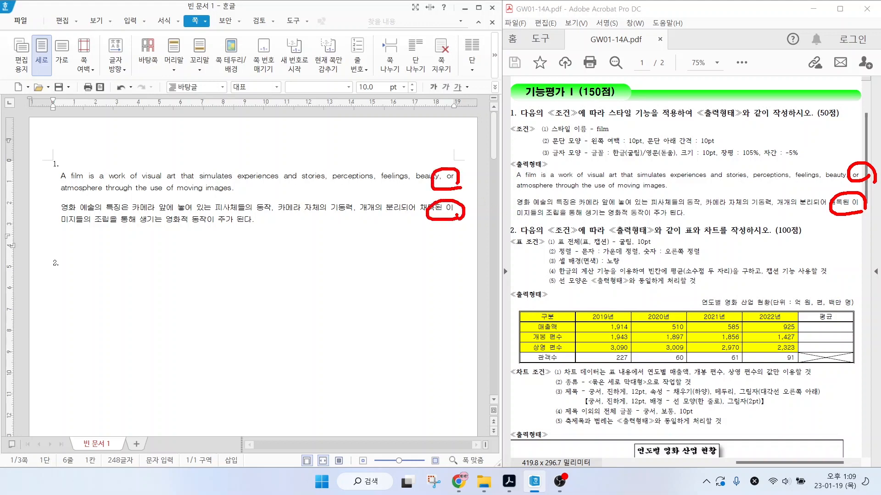
key("Escape")
left_click(67, 285)
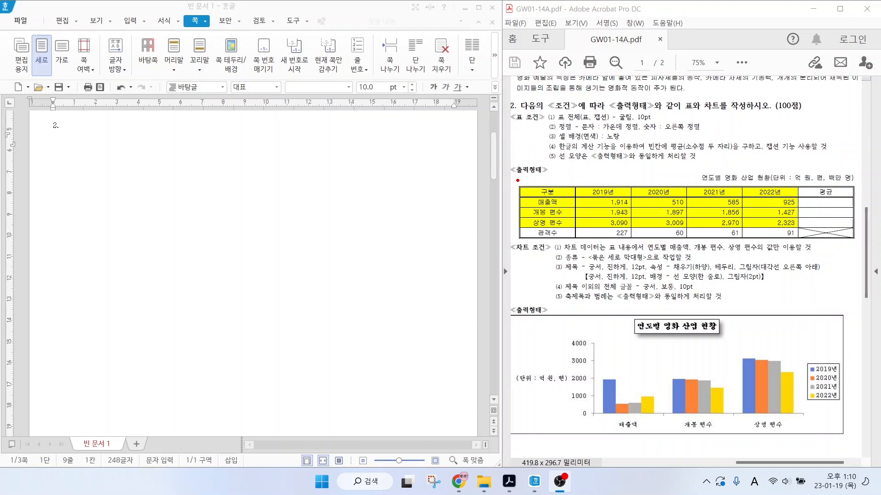
- Start a new blank line beneath heading 2. and bring up the 입력 tools
left_click_drag(517, 180, 787, 236)
mouse_move(598, 223)
left_mouse_down()
mouse_move(598, 329)
mouse_move(600, 317)
mouse_move(622, 323)
left_mouse_up()
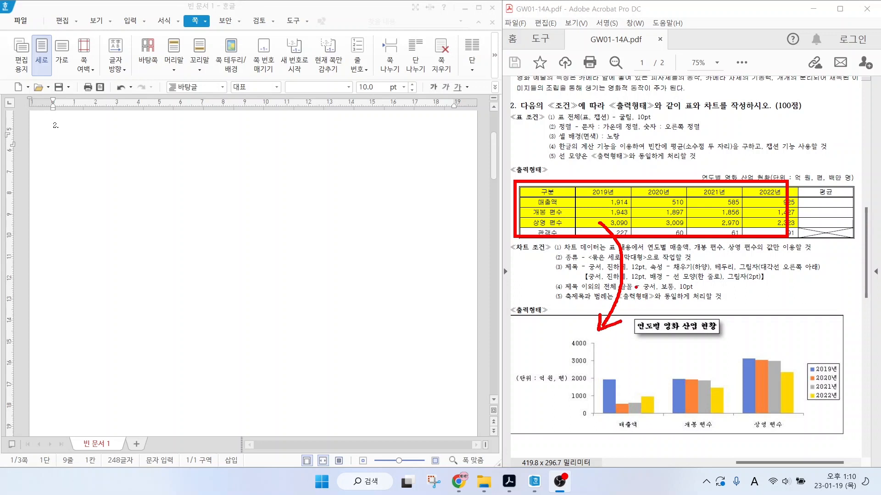
key("Escape")
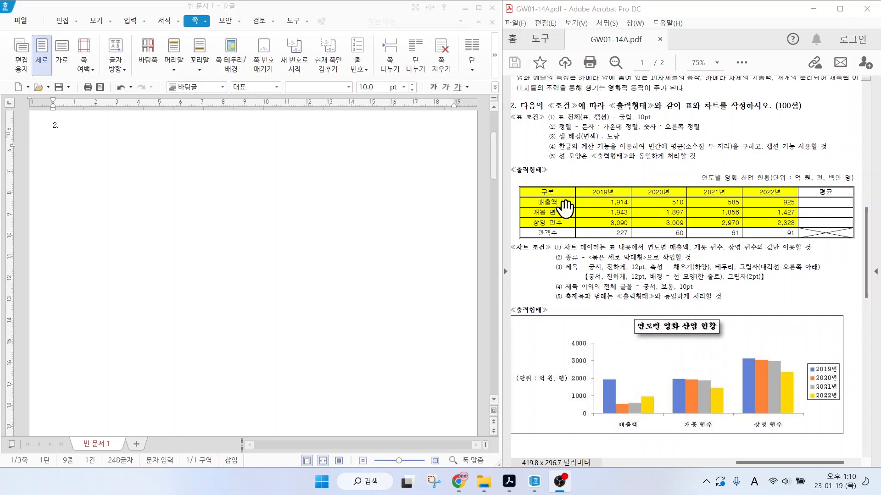
left_click(70, 149)
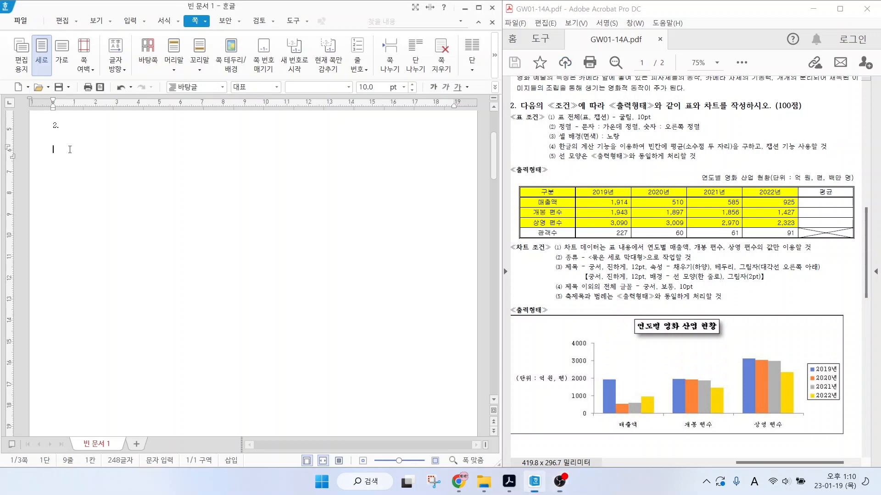
key("Return")
left_click(129, 22)
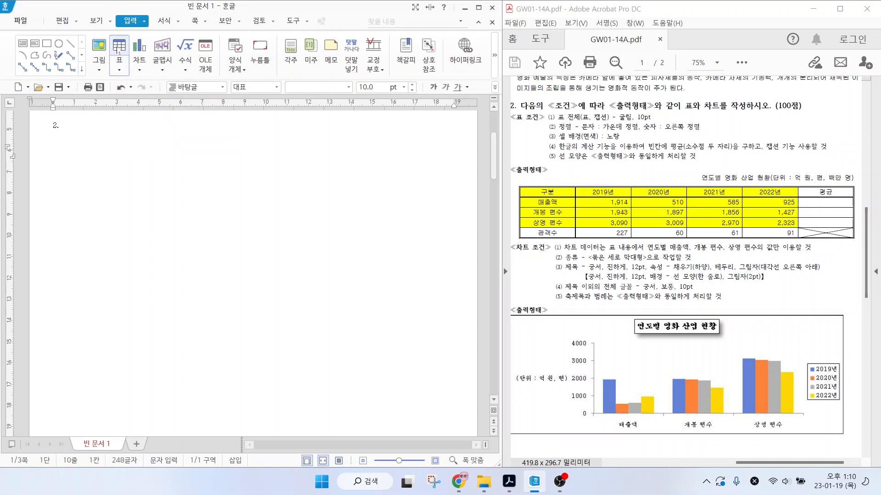
key("ctrl")
- Insert a table with 5 rows (줄) and 6 columns (칸) under heading 2
left_click(117, 50)
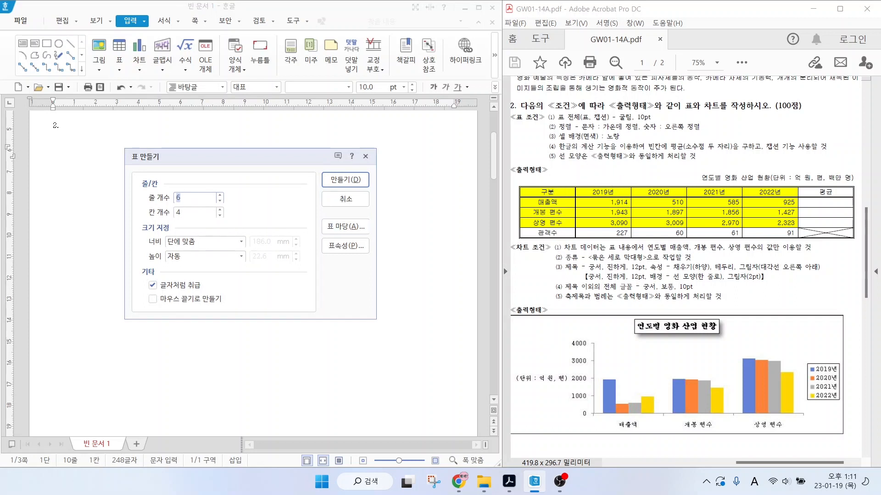
key("Tab")
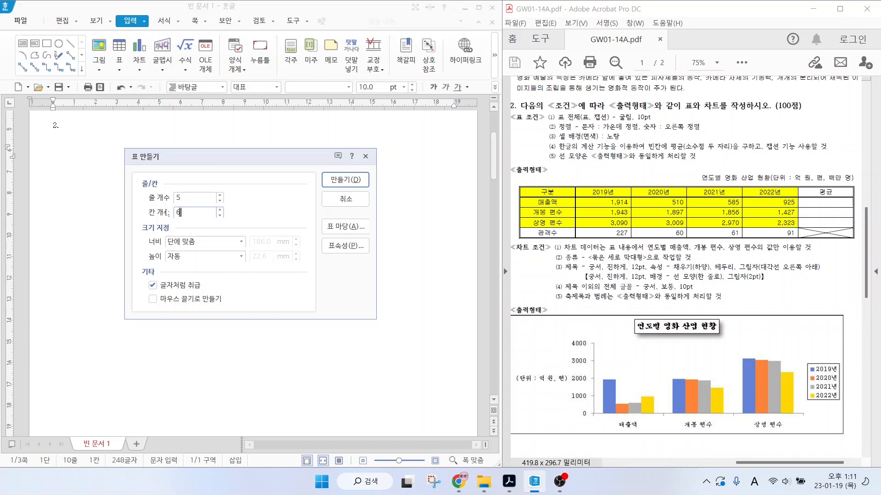
type("6")
left_click(340, 181)
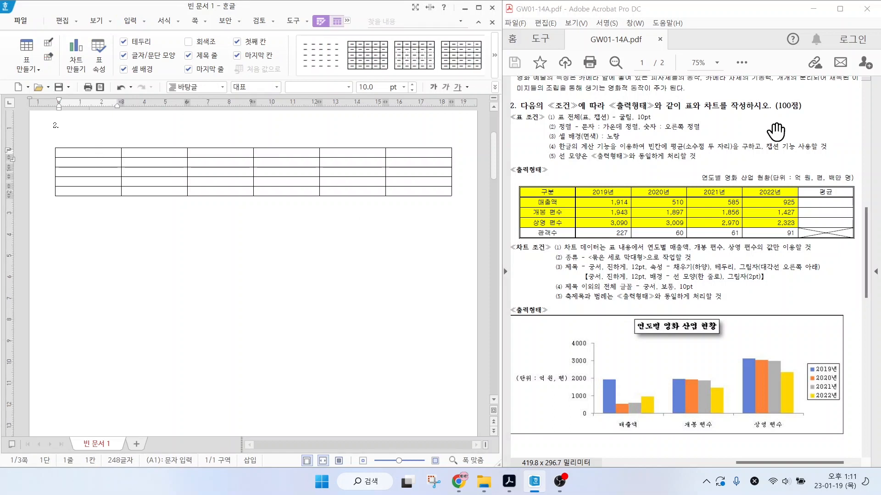
- Fill the first column with 구분, 매출액, 개봉 편수, 상영 편수 and 관객수
type("구분")
key("Down")
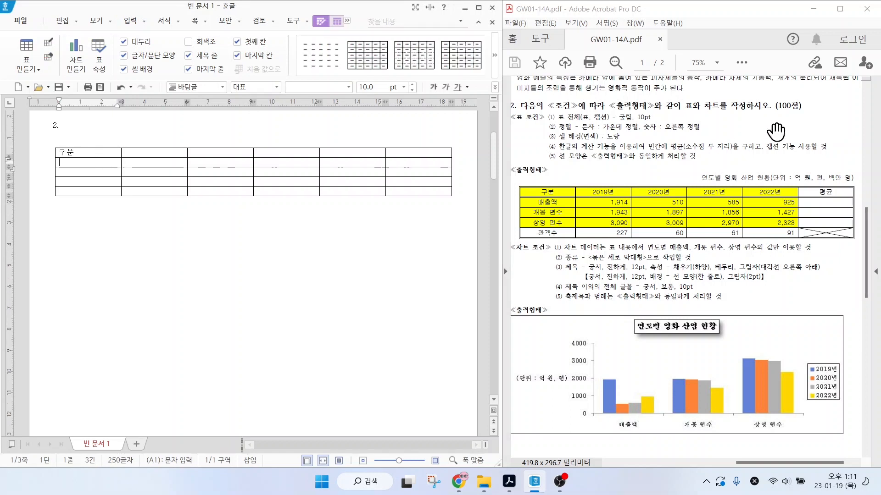
type("매출액")
key("Down")
type("개봉 편수")
key("Down")
type("상영 편수")
key("Down")
type("관객수")
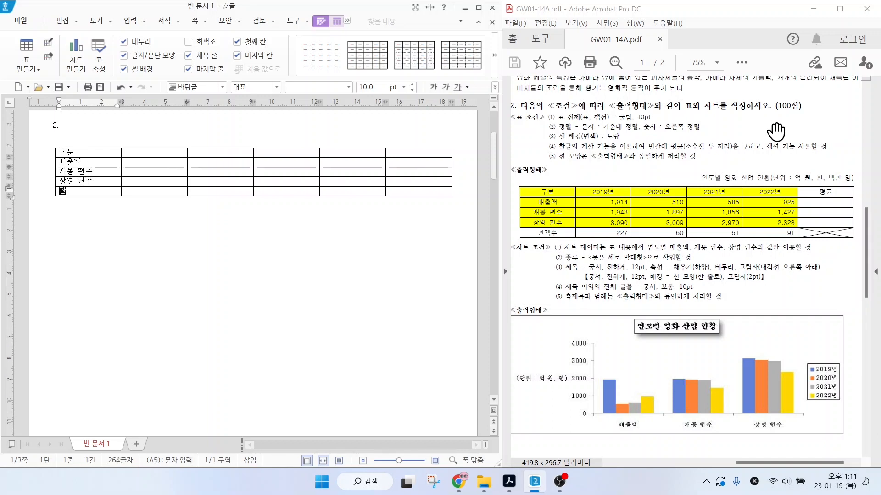
- Enter the header row: 2019년, 2020년, 2021년, 2022년 and 평균
key("Up")
key("Up")
key("Up")
key("Up")
key("Right")
type("2019년")
key("Right")
type("2020년")
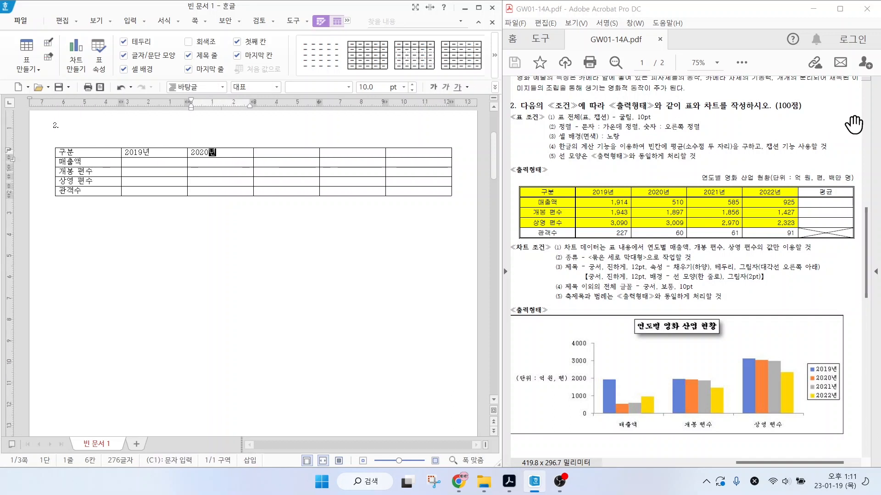
key("Right")
type("2021년")
key("Right")
type("2022년")
key("Right")
type("평균")
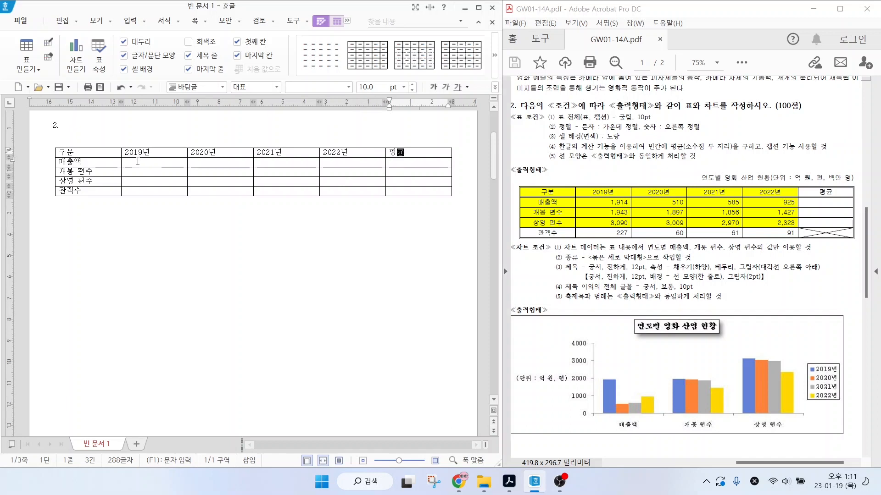
- Enter the 2019년 figures 1914, 1943, 309 and 227
key("Down")
key("Left")
key("Left")
key("Left")
key("Left")
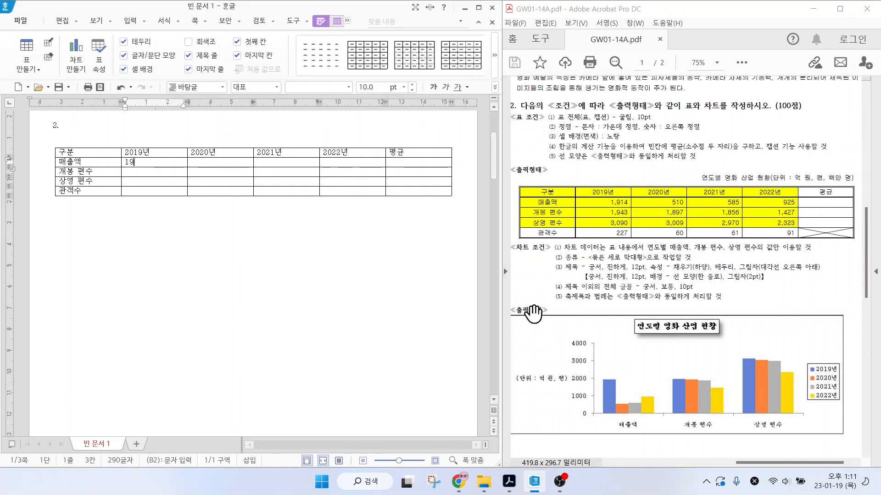
type("1914")
key("Down")
type("1943")
key("Down")
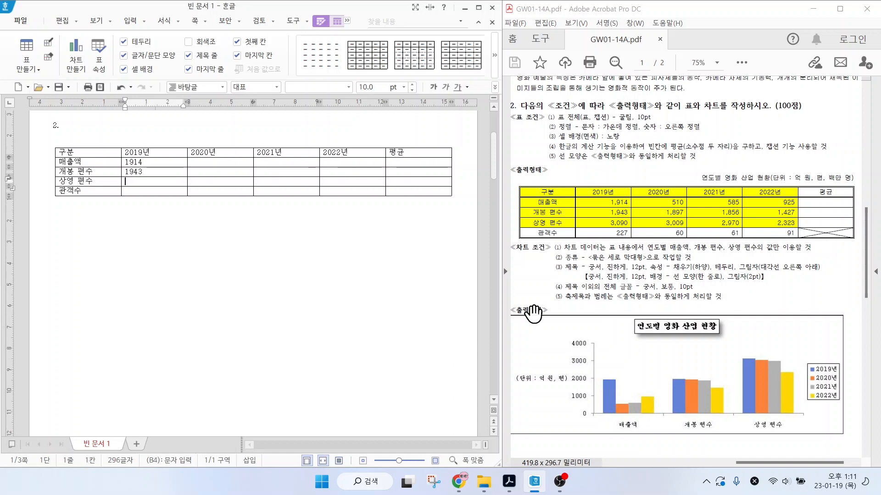
type("3090")
key("Down")
type("227")
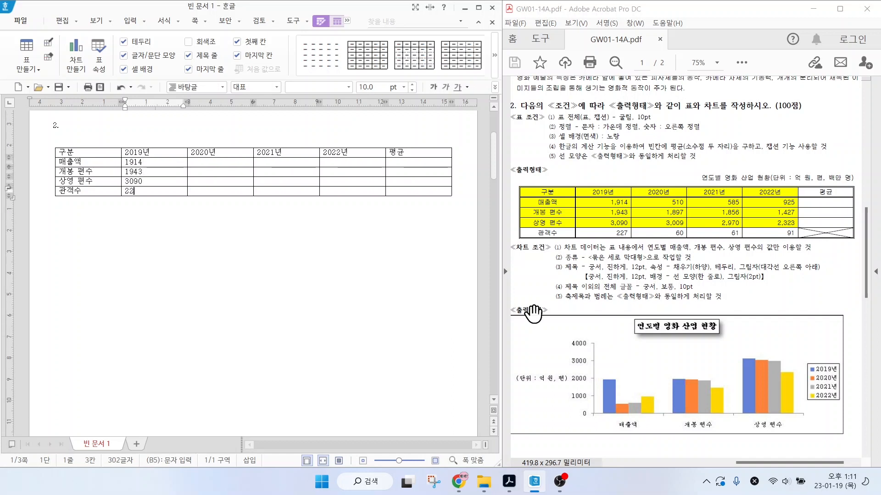
- Enter the 2020년 figures 510, 1897, 3009 and 60
key("Right")
key("Up")
key("Up")
key("Up")
type("510")
key("Down")
type("1897")
key("Down")
type("3009")
key("Down")
type("60")
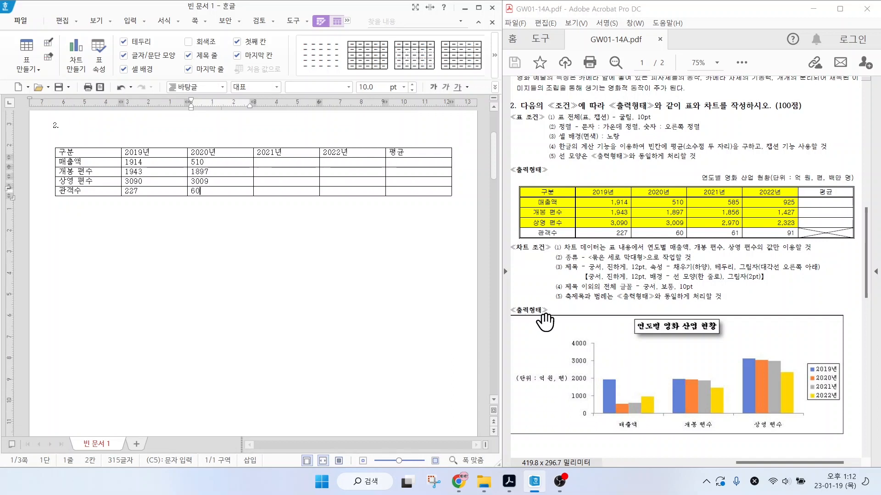
- Enter the 2021년 figures 585, 1856 and 297061
key("Right")
key("Up")
key("Up")
key("Up")
type("585")
key("Down")
type("1856")
key("Down")
type("297061")
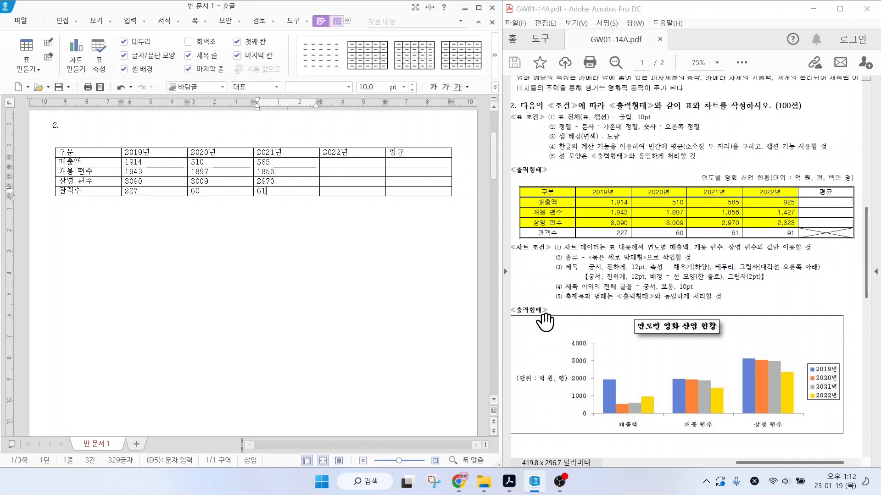
- Enter the 2022년 figures 925, 1427, 2323 and 91
key("Right")
key("Up")
key("Up")
key("Up")
type("925")
key("Down")
type("1427")
key("Down")
type("2323")
key("Down")
type("91")
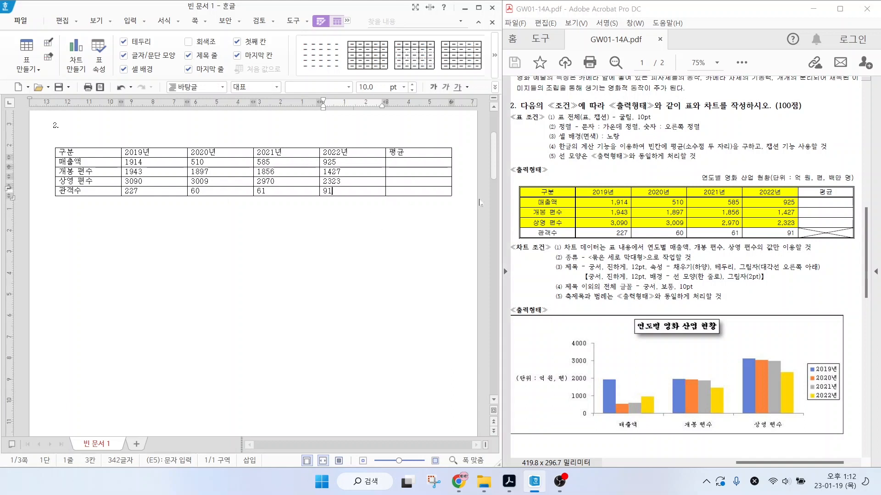
left_click_drag(578, 110, 621, 81)
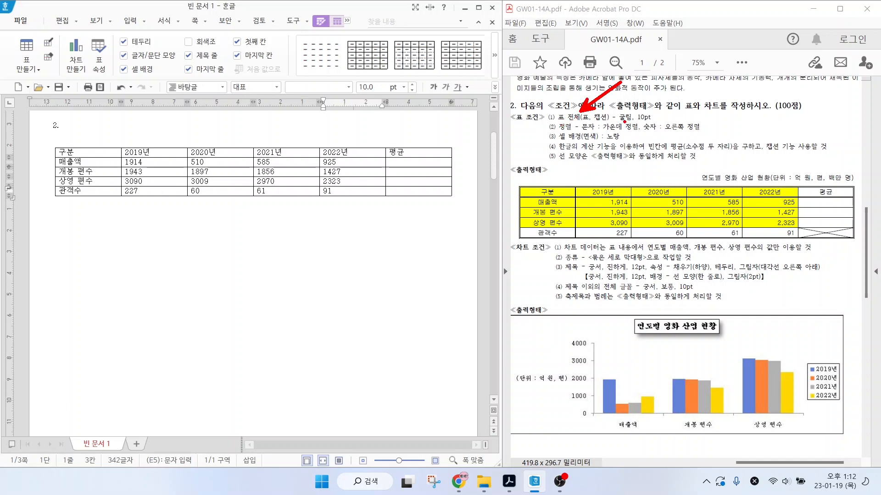
key("Escape")
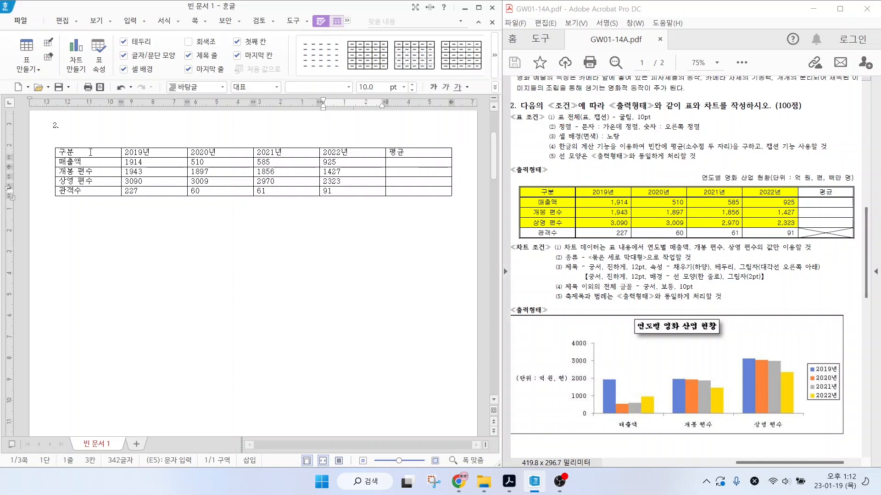
- Set the whole table to 굴림 font and centre-align its text
left_click_drag(90, 152, 418, 191)
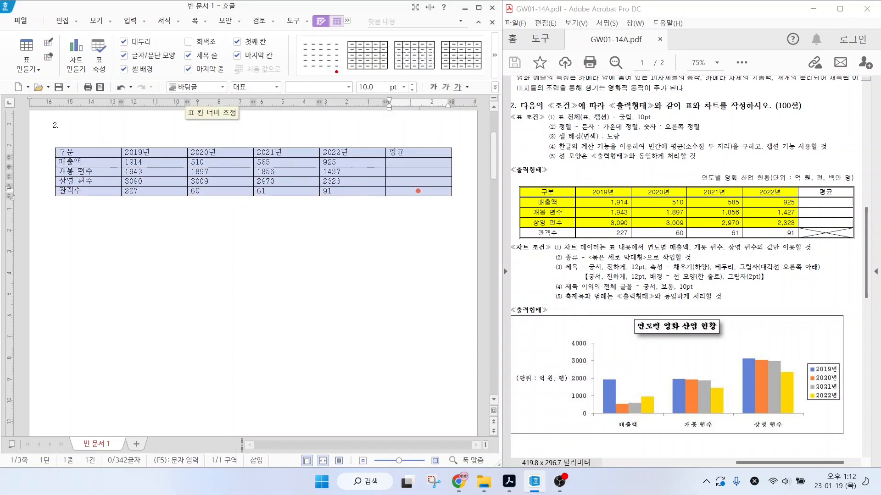
left_click_drag(270, 74, 301, 73)
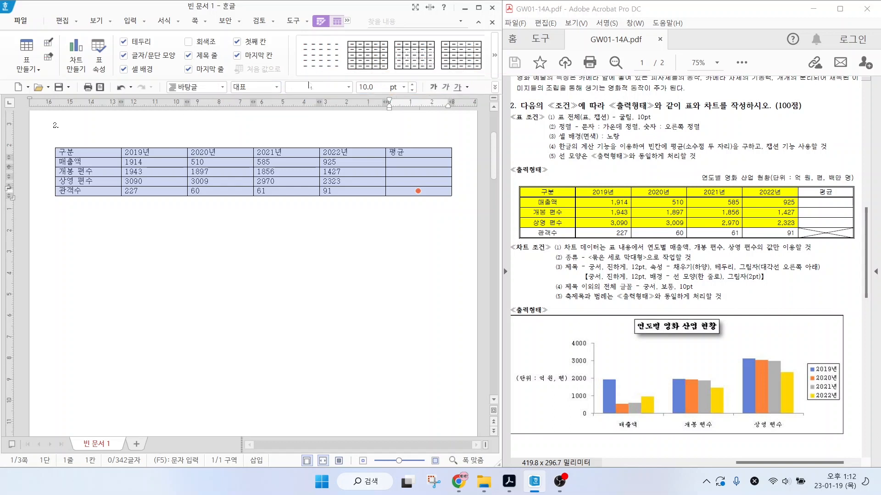
left_click(348, 87)
left_click(374, 120)
left_click(495, 87)
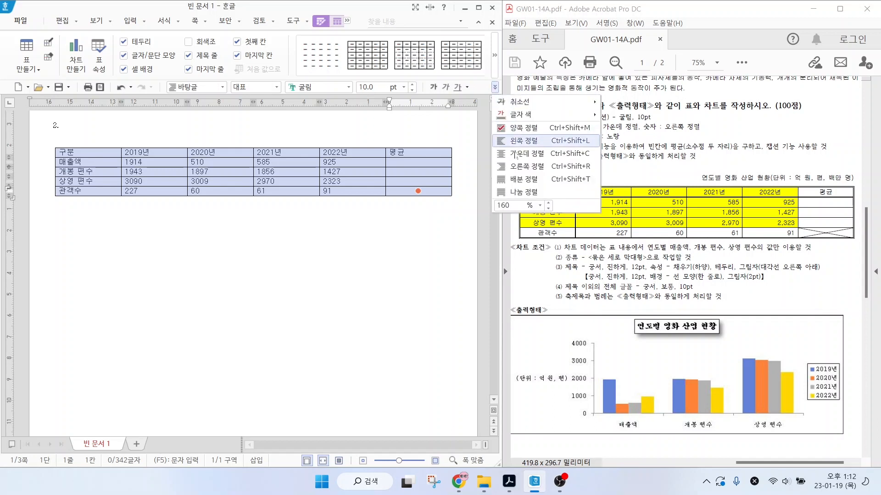
left_click(523, 153)
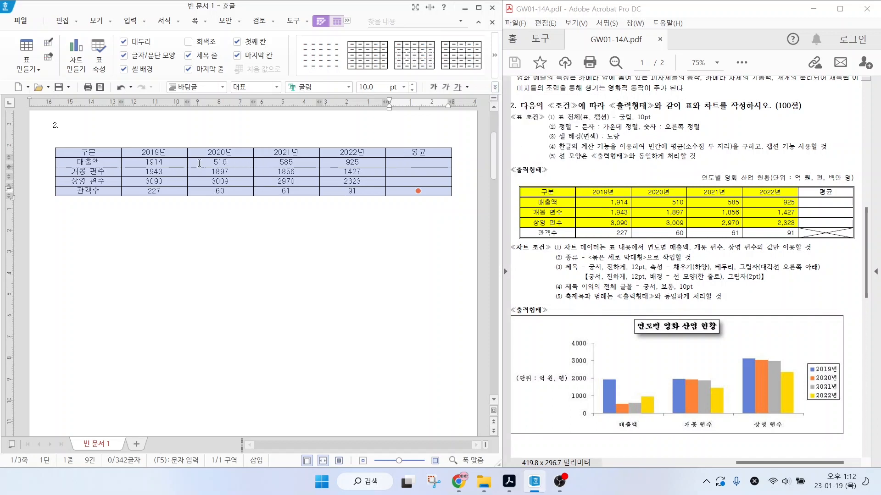
- Right-align the block of numeric cells
left_click_drag(156, 162, 427, 191)
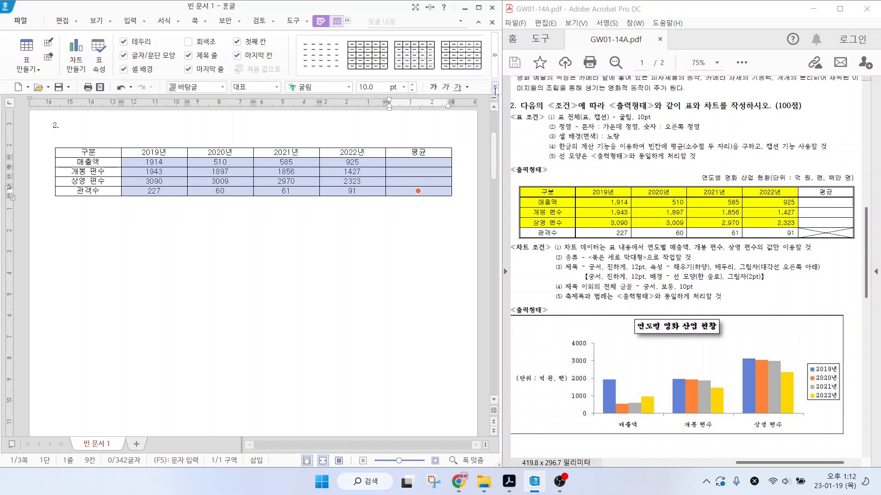
left_click(495, 87)
left_click(524, 166)
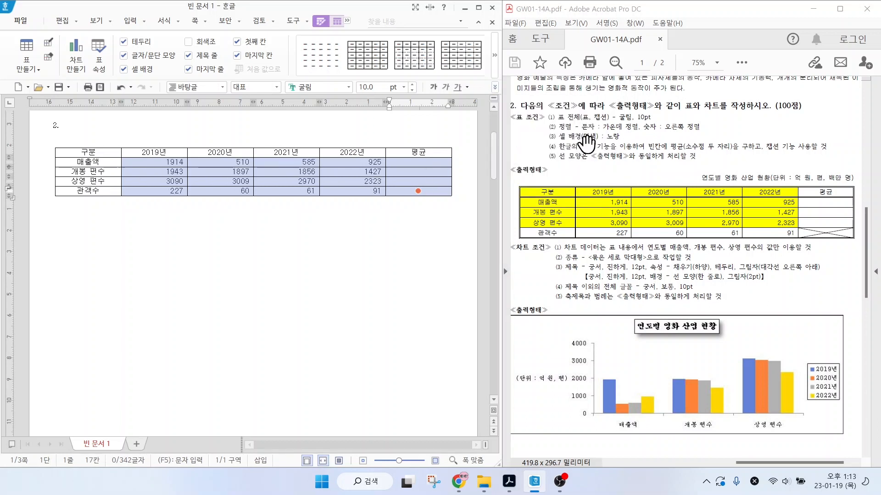
left_click(307, 241)
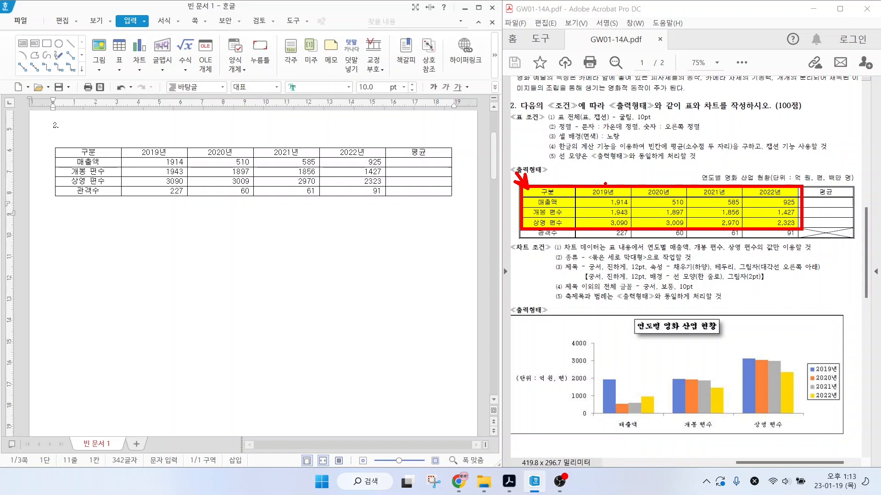
- Give cells A1 through E4 a yellow background, applied to each cell
left_click(141, 156)
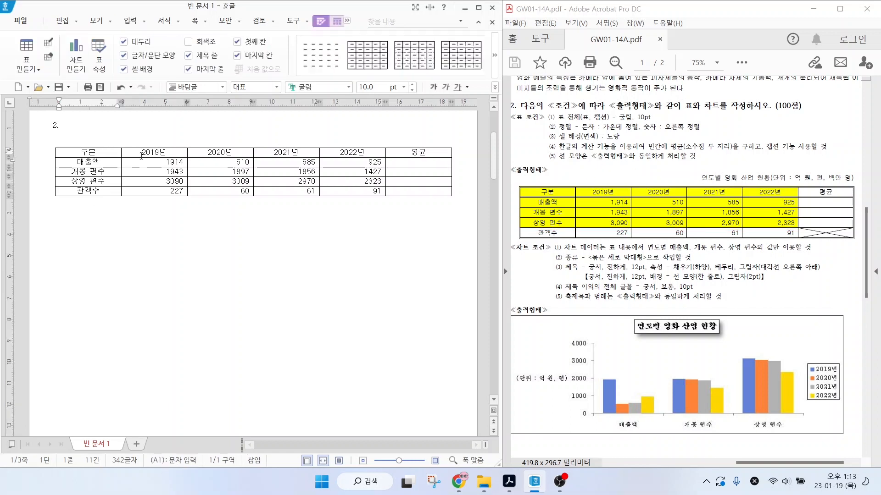
left_click_drag(141, 156, 352, 181)
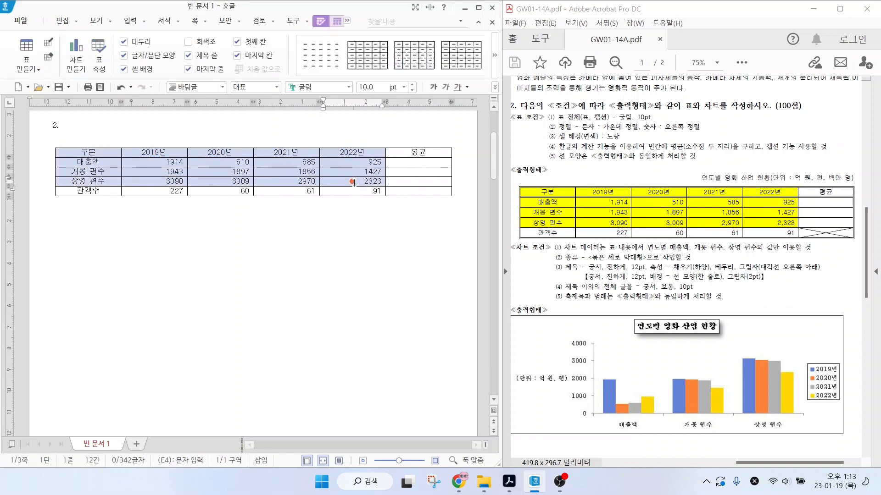
right_click(277, 162)
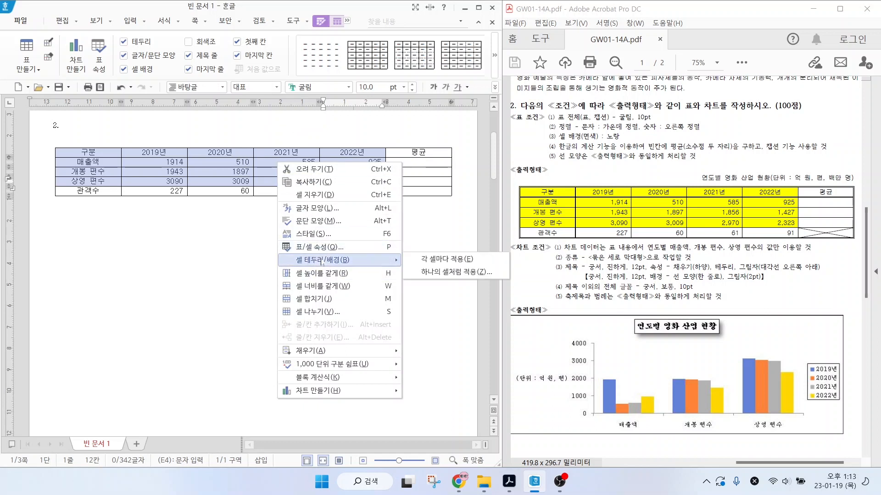
left_click(323, 262)
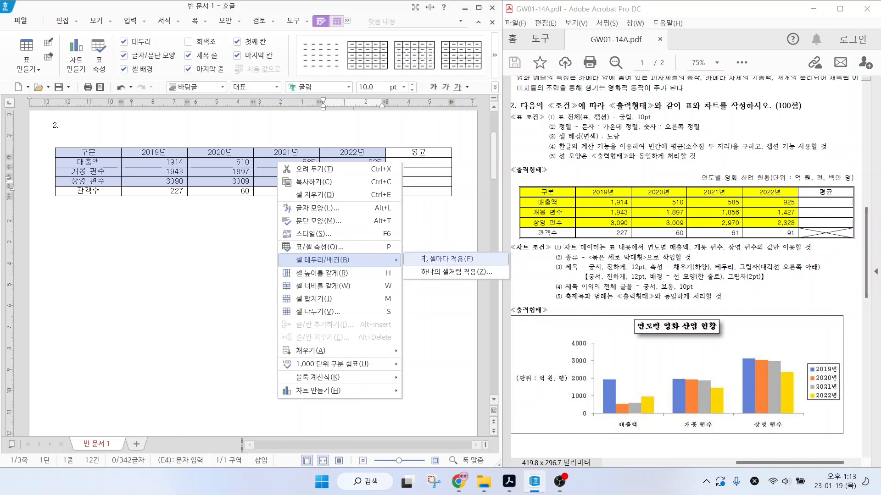
left_click(448, 260)
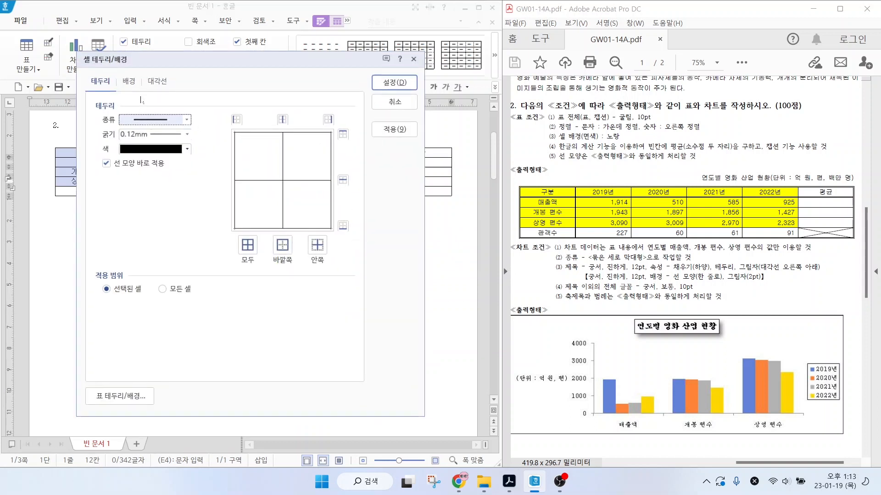
left_click(130, 82)
left_click(116, 133)
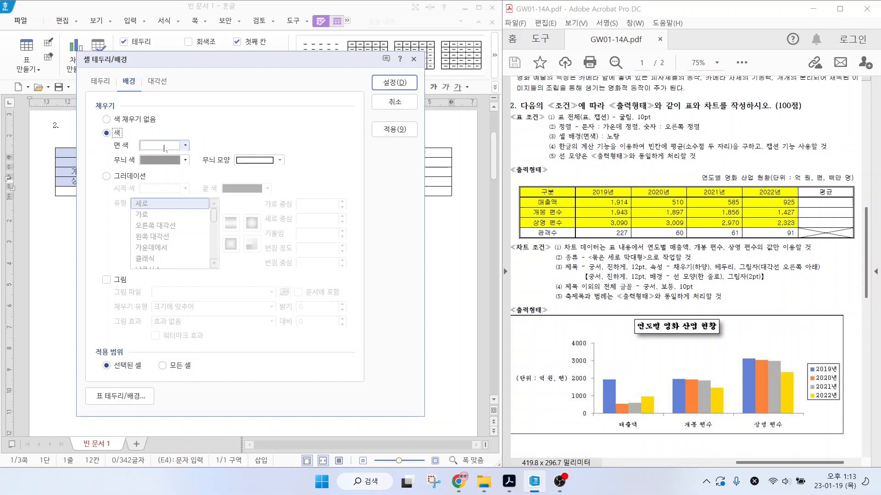
left_click(166, 147)
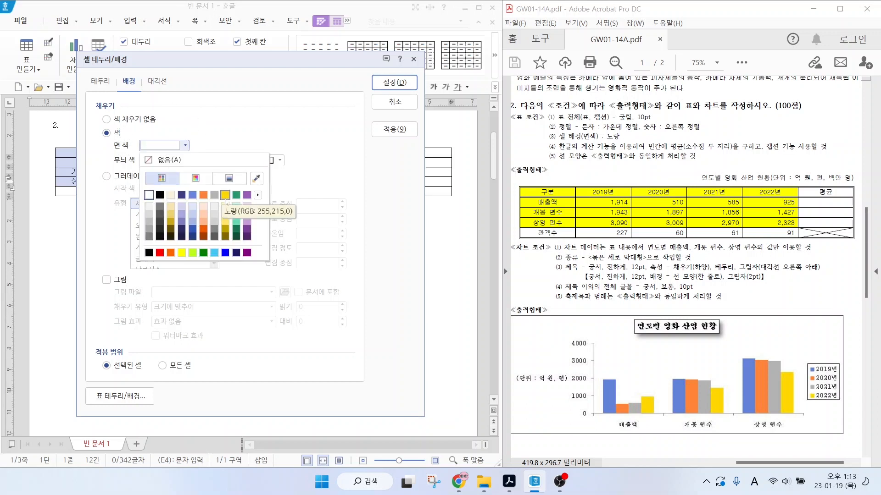
left_click(182, 254)
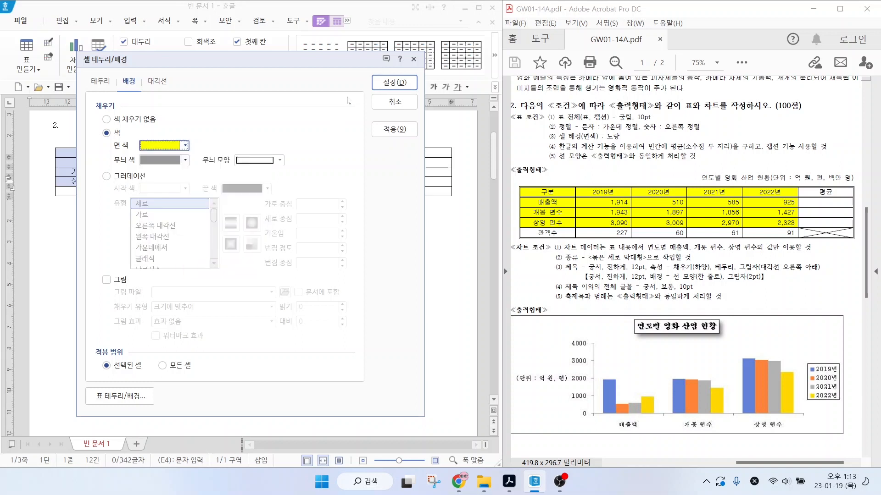
key("Return")
left_click(275, 238)
- Mark the averaging condition in the instructions and select the three yellow rows' figures
key("ctrl+2")
left_click_drag(568, 151, 704, 150)
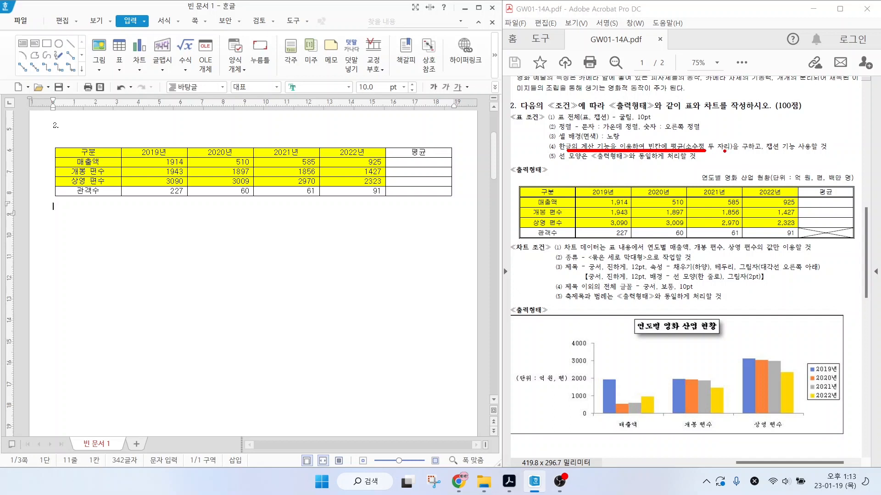
left_click_drag(771, 128, 749, 162)
key("Escape")
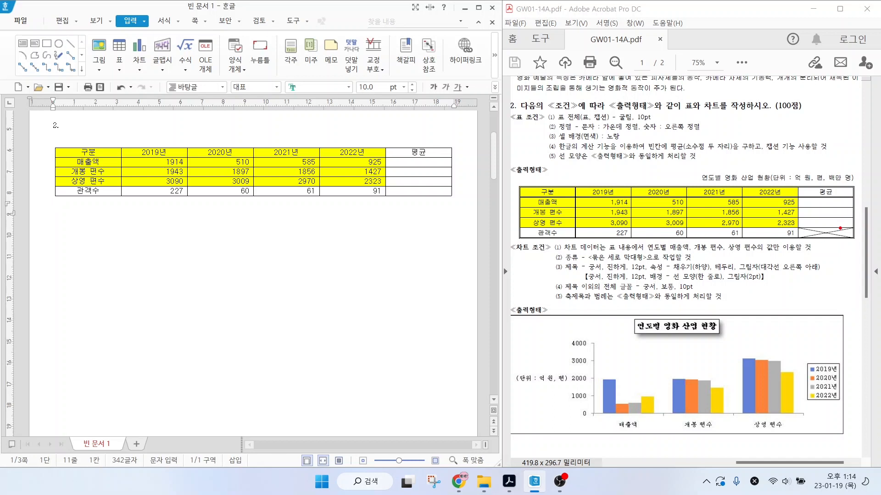
mouse_move(840, 228)
left_mouse_down()
mouse_move(821, 243)
mouse_move(842, 243)
left_mouse_up()
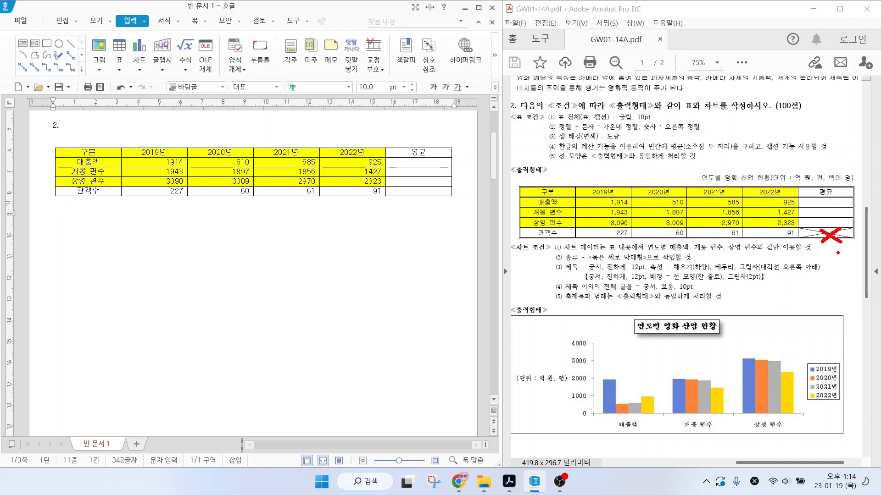
key("Escape")
left_click_drag(150, 162, 353, 181)
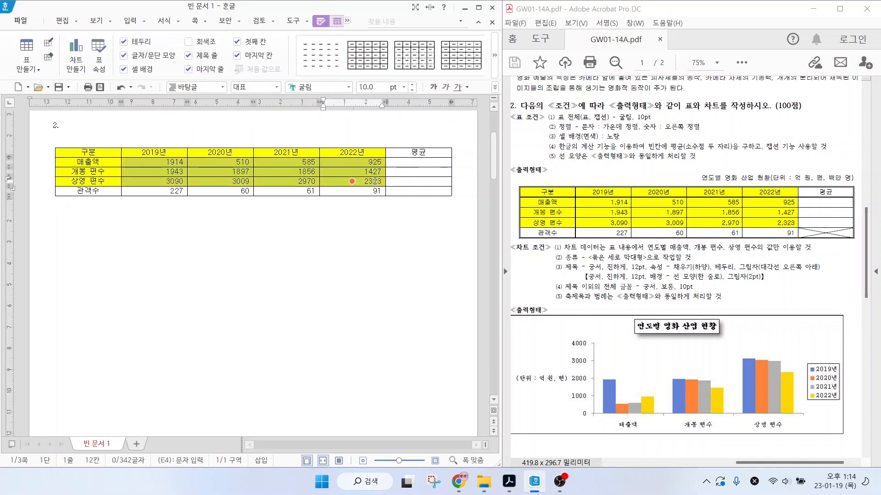
- Fill the 평균 cells with Block Average results for the three yellow rows
left_click(418, 181, "shift")
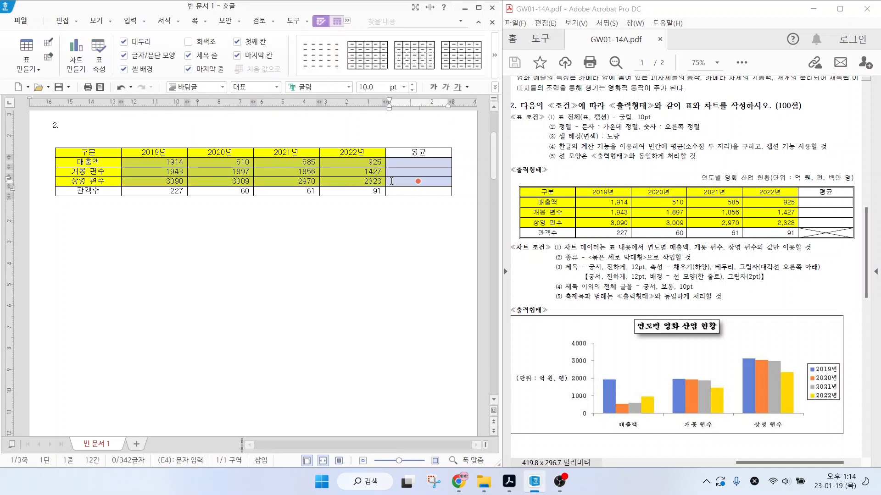
right_click(427, 181)
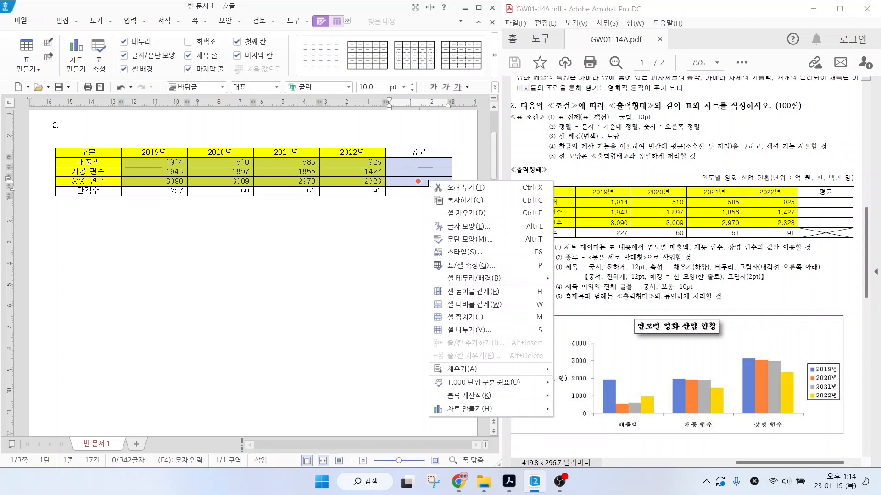
left_click(479, 399)
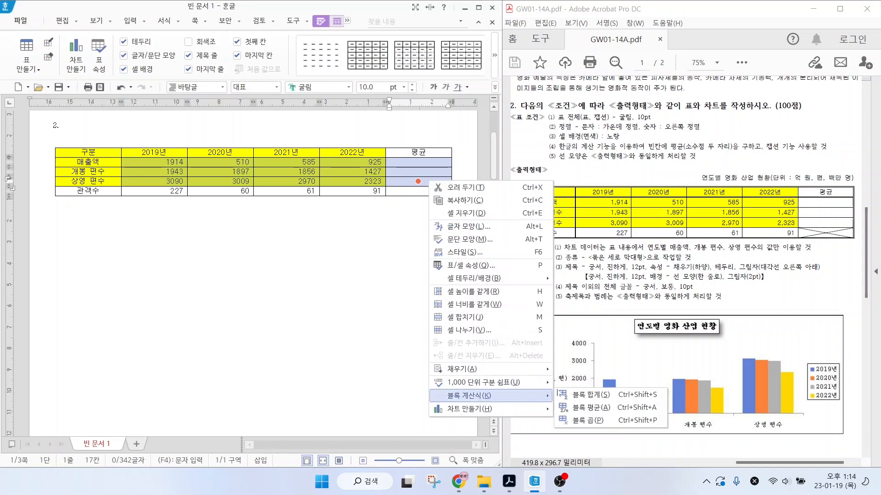
left_click(587, 408)
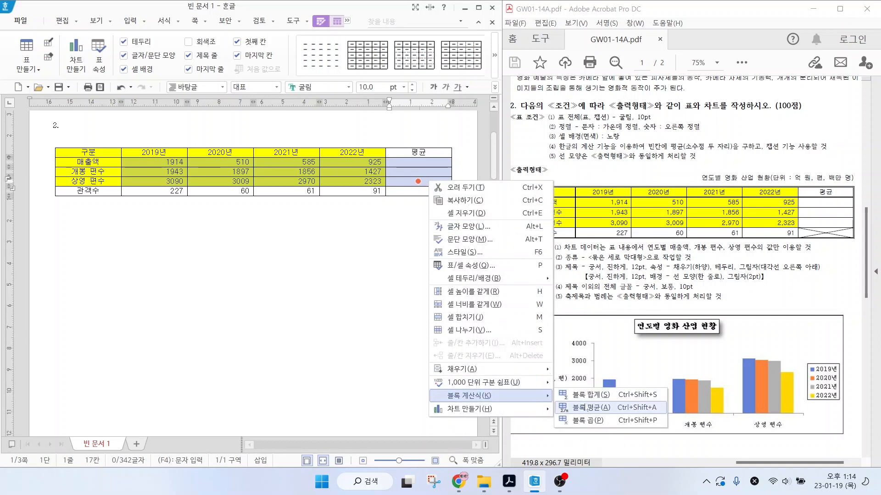
left_click(587, 407)
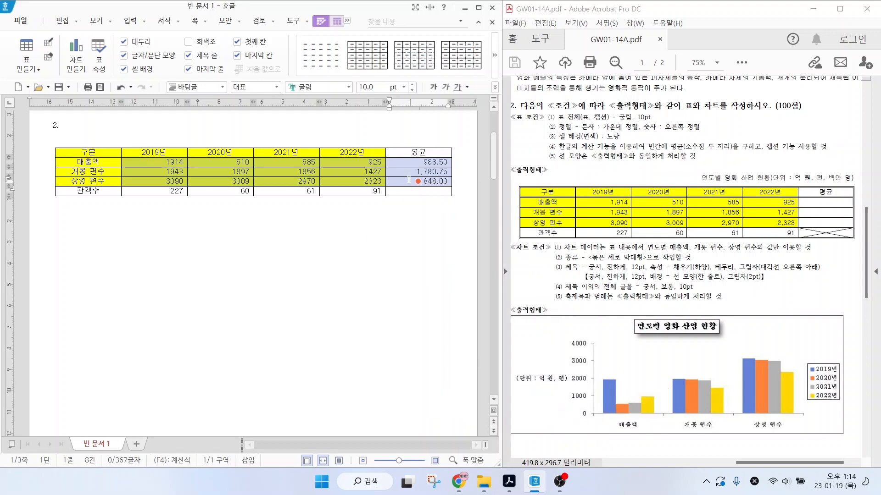
- Underline the caption requirement and sample caption text in the instructions
left_click(276, 132)
key("ctrl+2")
left_click_drag(765, 156, 839, 154)
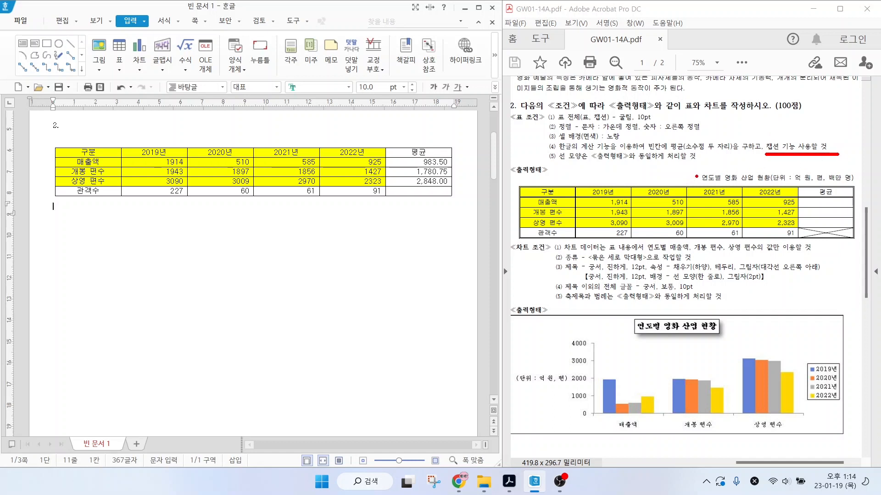
left_click_drag(699, 182, 857, 182)
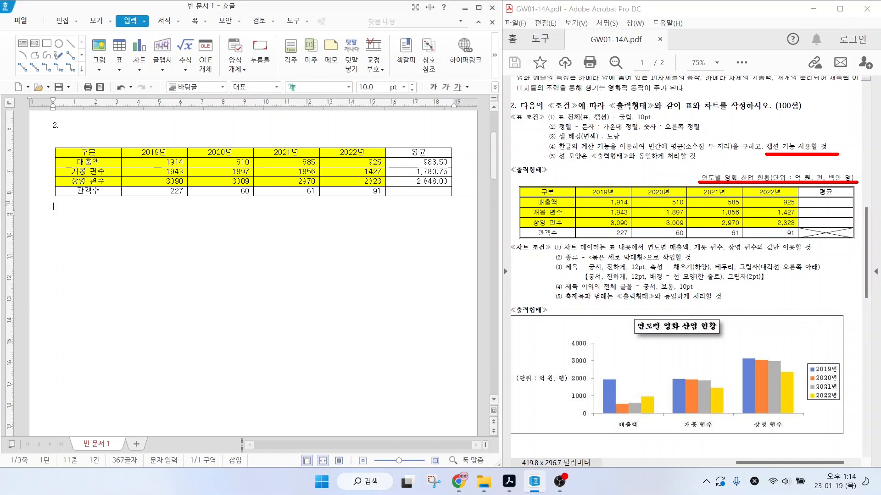
key("Escape")
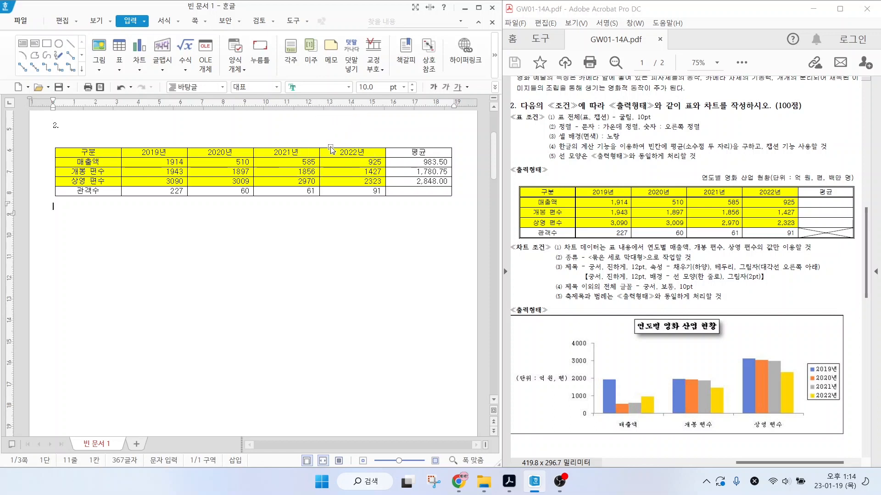
key("ctrl")
key("ctrl")
- Add a table caption reading '연도별 영화 산업 현황(단위 : 억 원, 편, 백만 명)' in place of 표 1
left_click(329, 147)
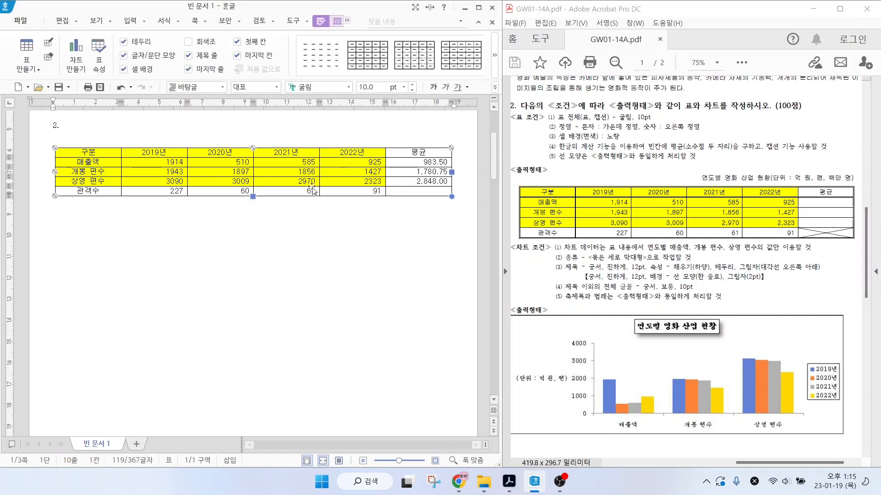
right_click(329, 152)
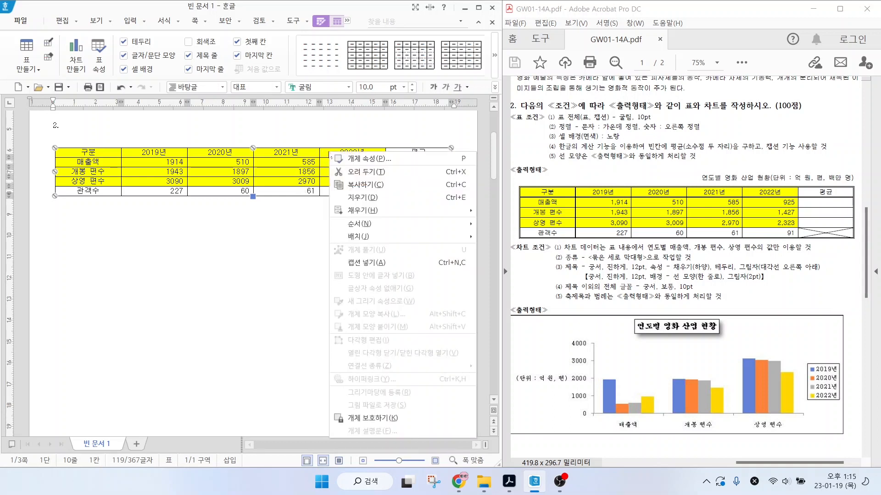
left_click(365, 263)
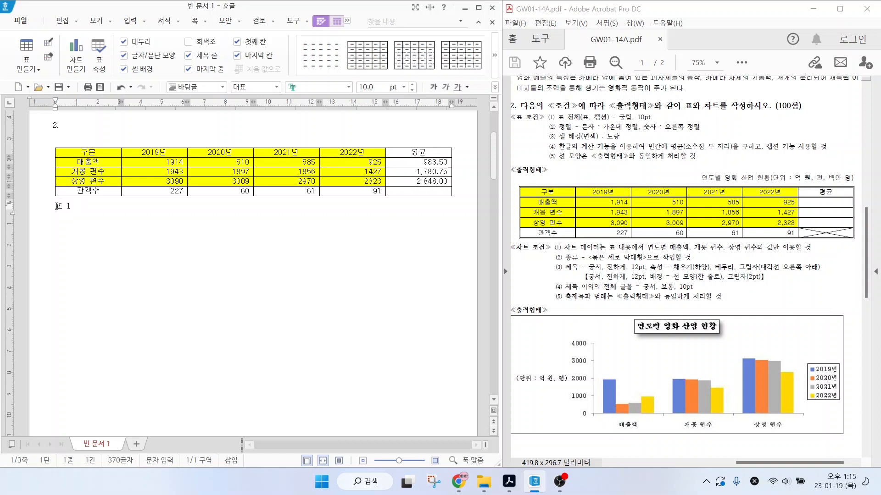
left_click_drag(58, 207, 87, 209)
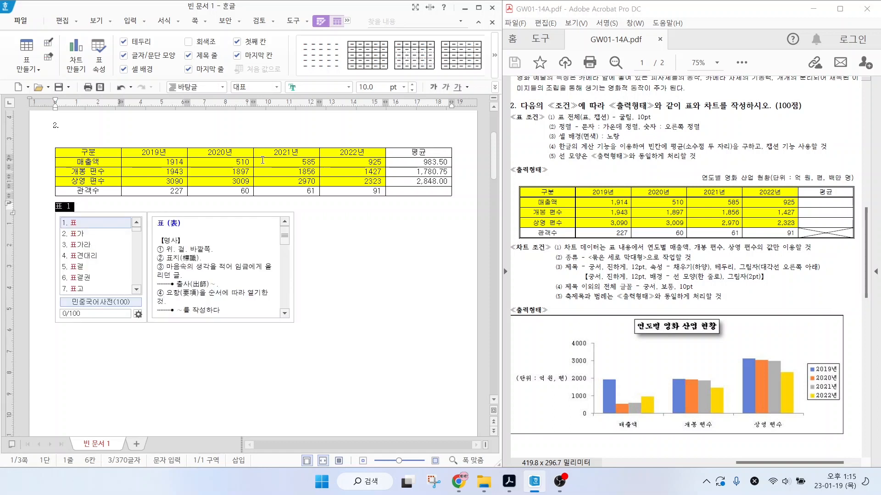
type("연")
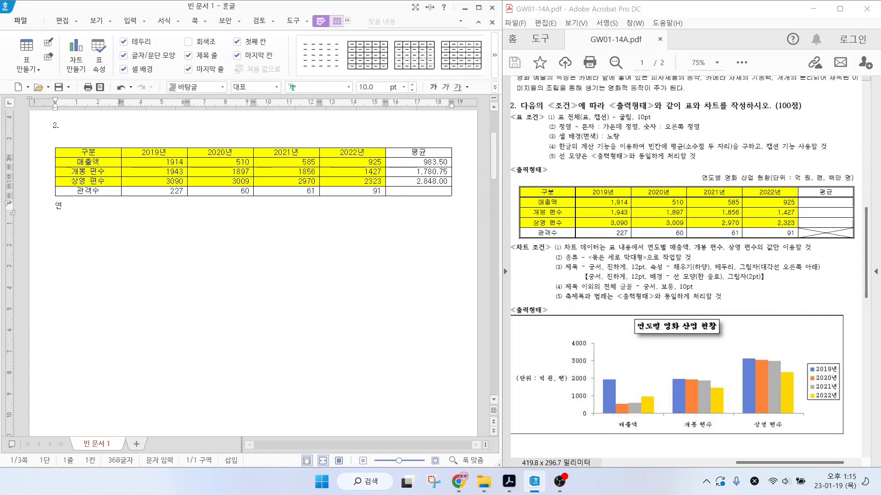
type("도별 영화 산업 현황(")
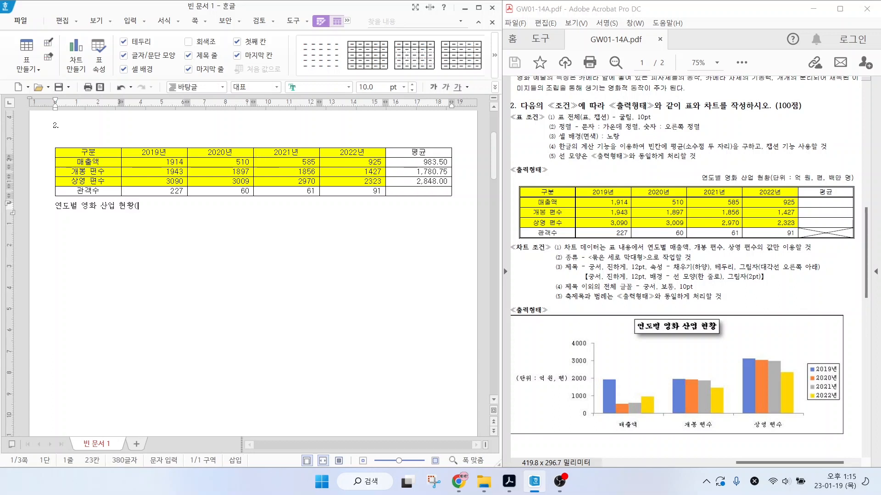
type("단위 : 억 원, 편, 백만 명)")
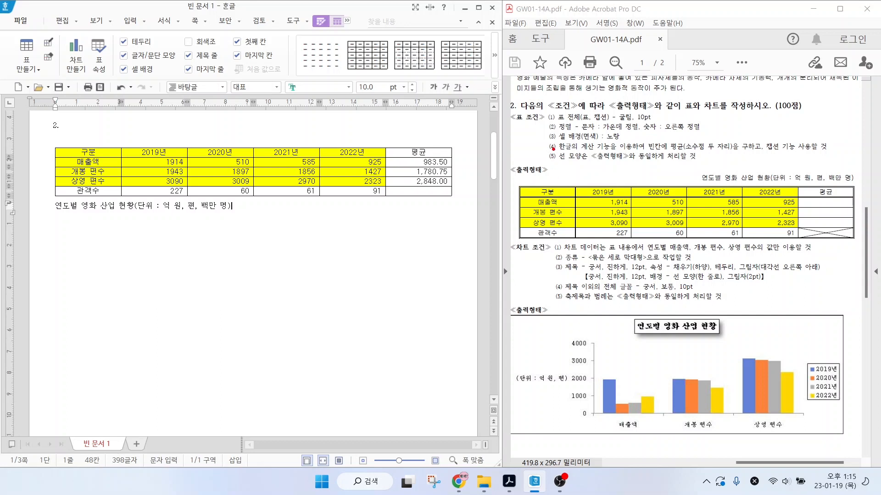
- Set the caption text to 굴림 font and right-align it
left_click_drag(557, 118, 667, 121)
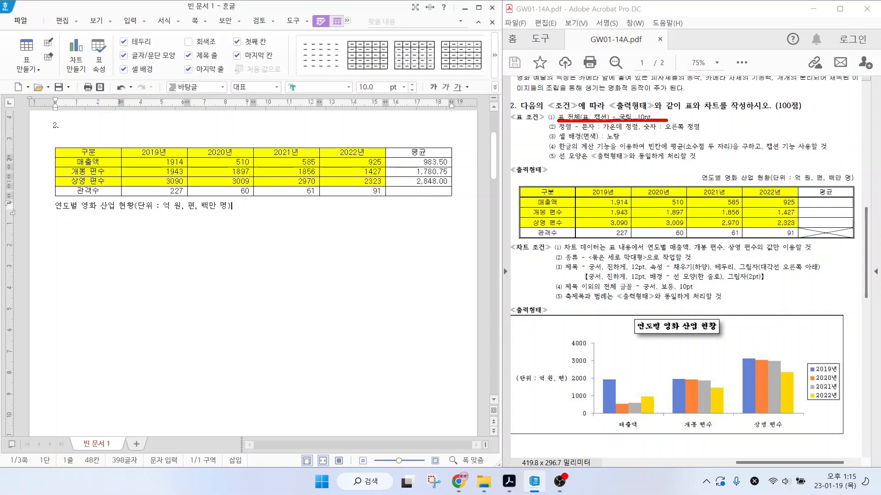
left_click_drag(601, 111, 620, 76)
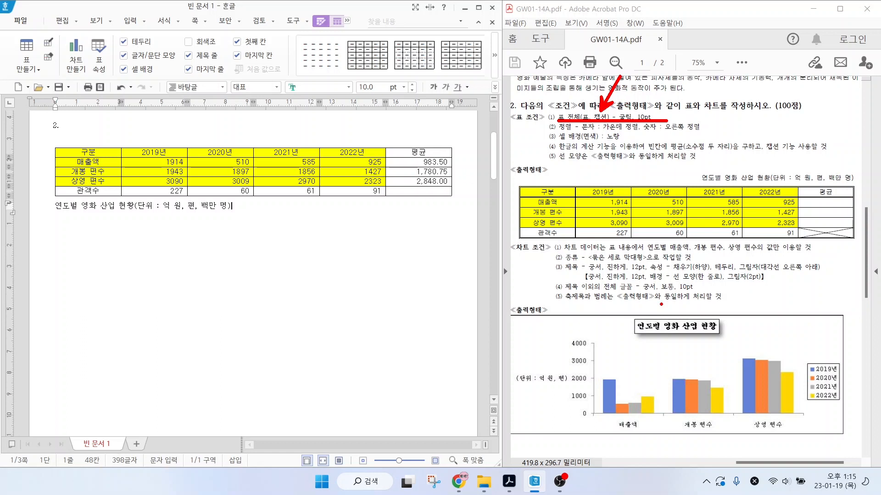
left_click_drag(54, 206, 262, 210)
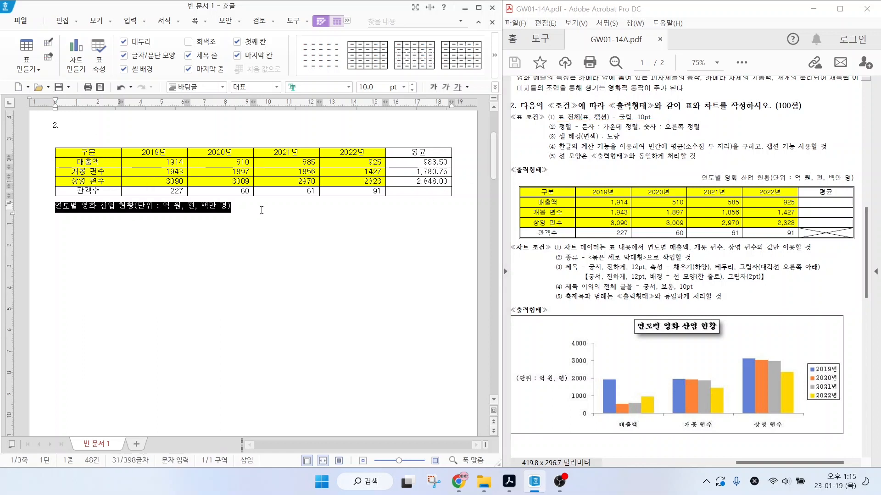
left_click(349, 87)
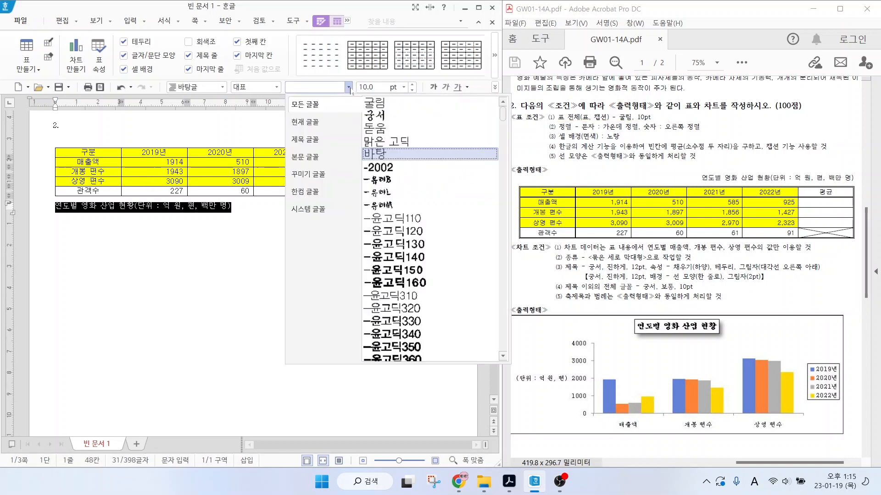
left_click(375, 102)
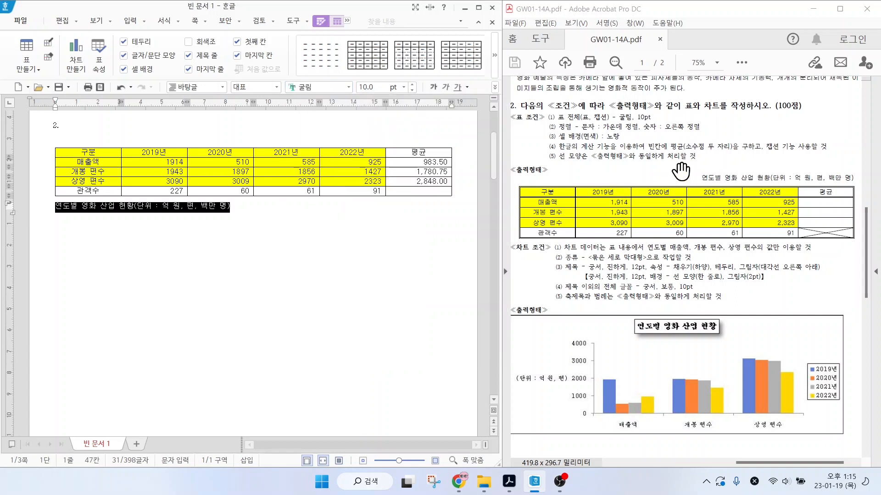
left_click(494, 87)
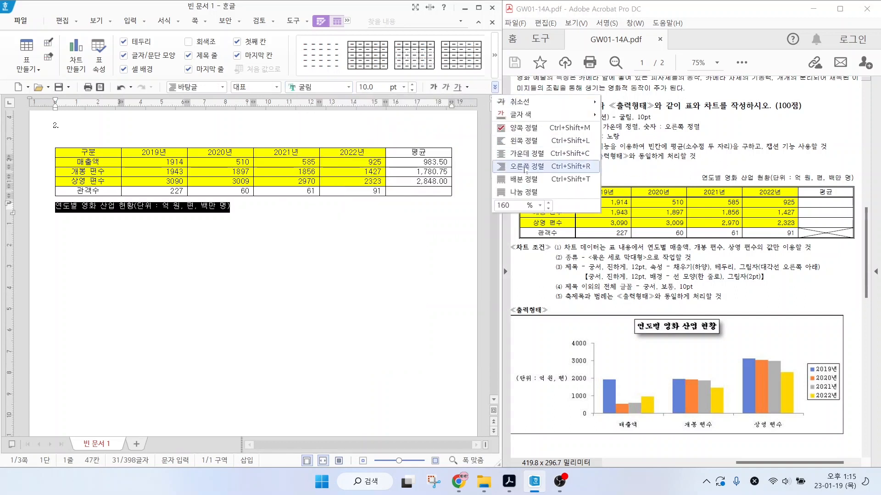
left_click(525, 166)
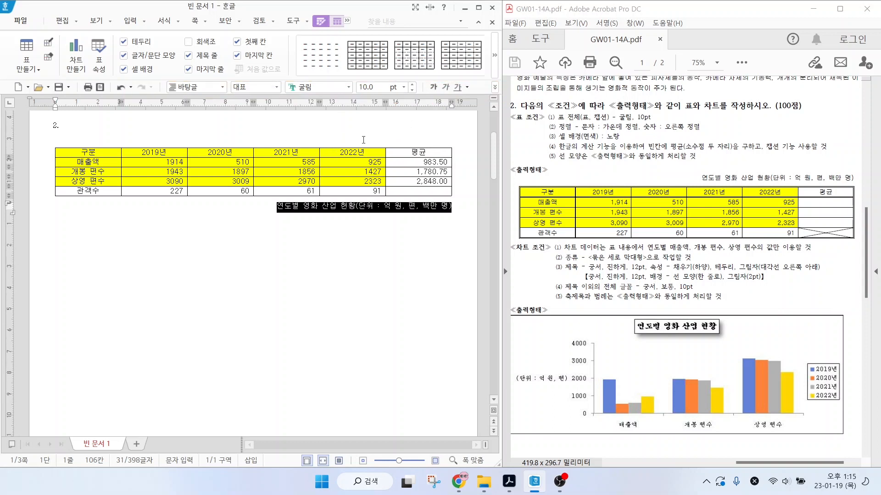
left_click(345, 133)
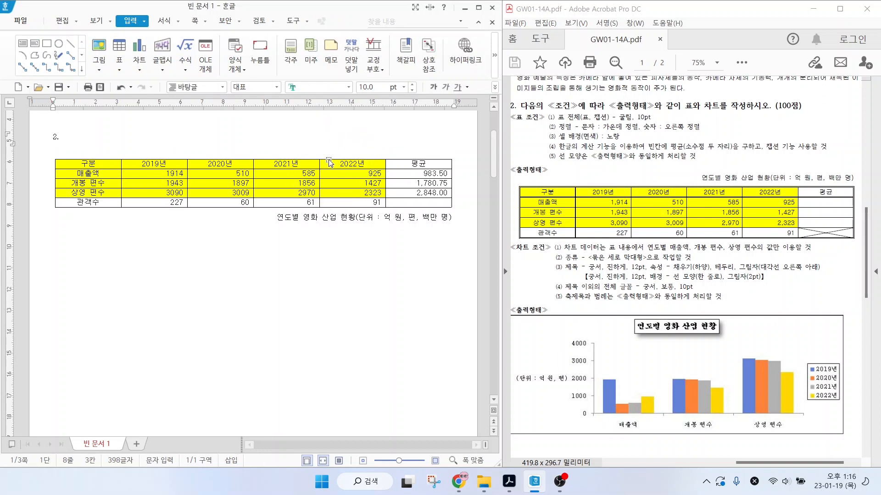
- Change the caption position to above the table in the table's 여백/캡션 properties
left_click(329, 162)
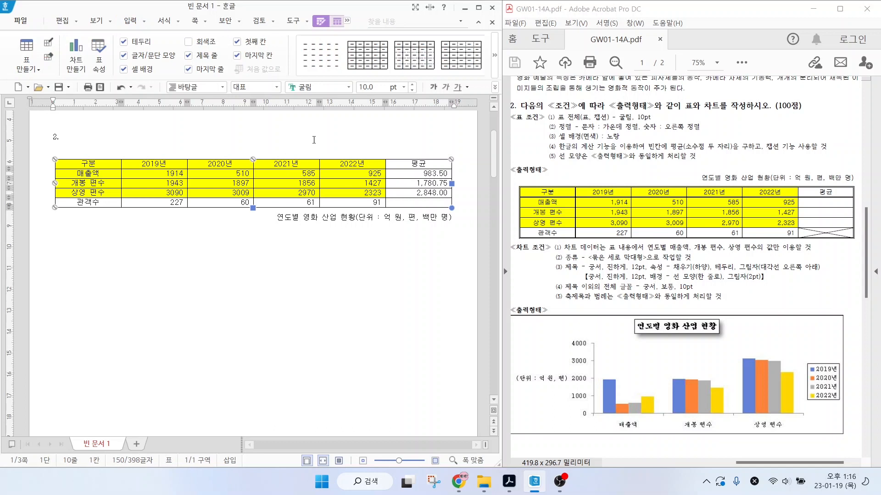
double_click(329, 161)
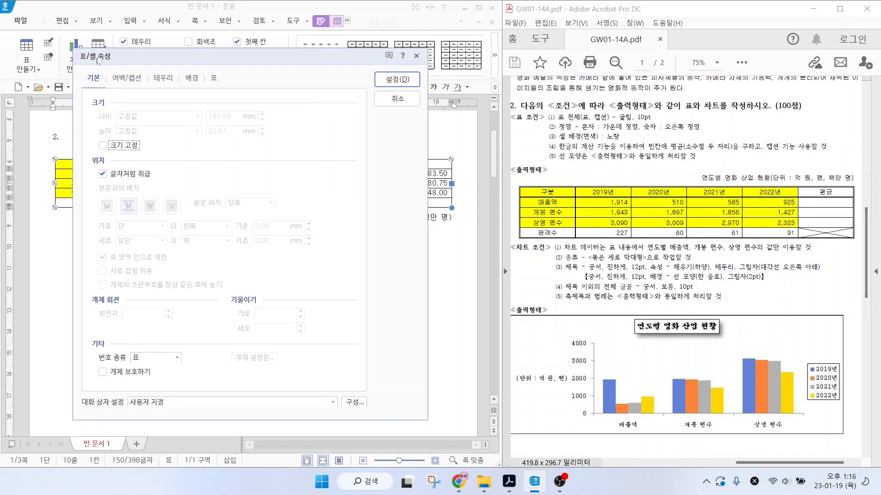
left_click(99, 62)
left_click(97, 60)
left_click(127, 79)
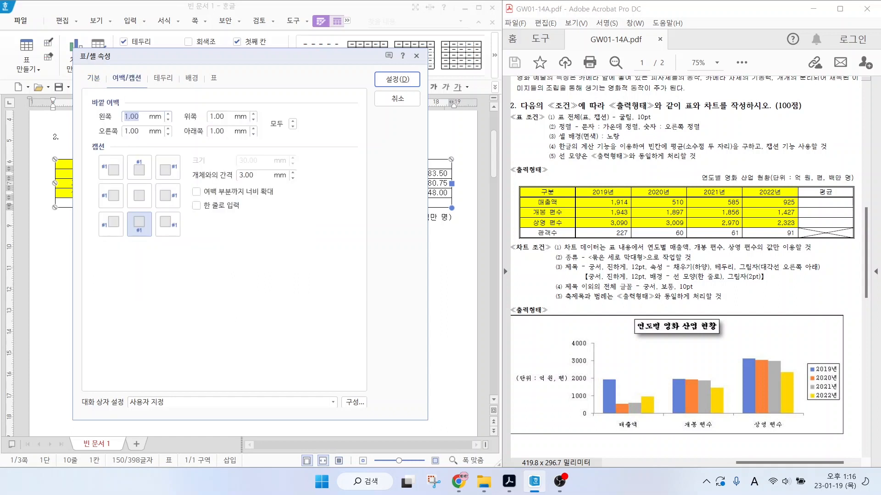
key("alt")
mouse_move(155, 239)
left_mouse_down()
mouse_move(144, 215)
mouse_move(152, 239)
left_mouse_up()
mouse_move(147, 175)
left_mouse_down()
mouse_move(141, 146)
mouse_move(153, 175)
left_mouse_up()
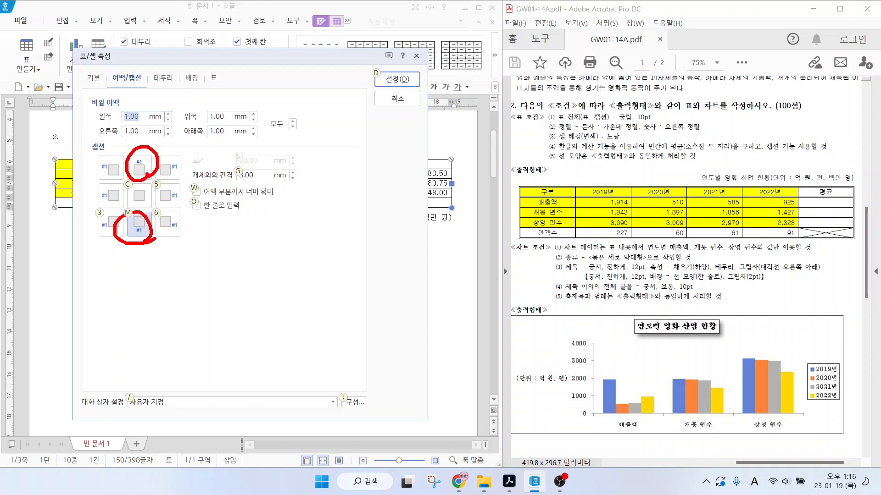
left_click(139, 169)
left_click(398, 79)
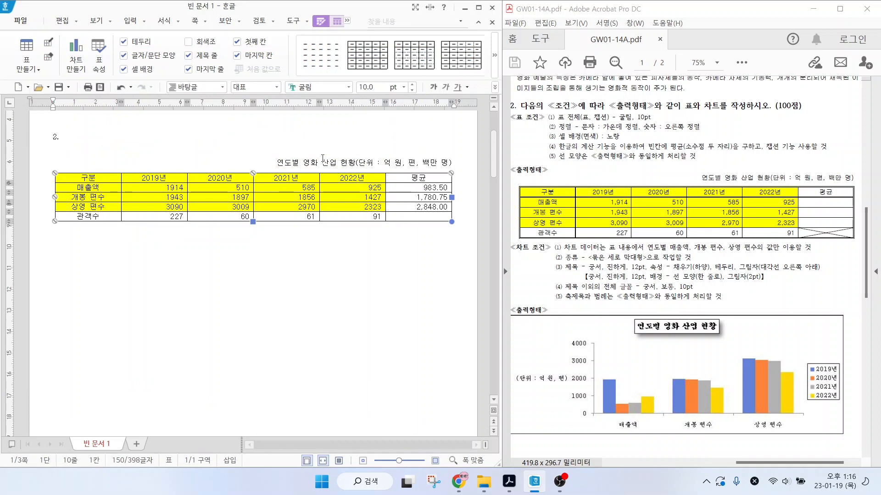
left_click(463, 166)
key("ctrl+2")
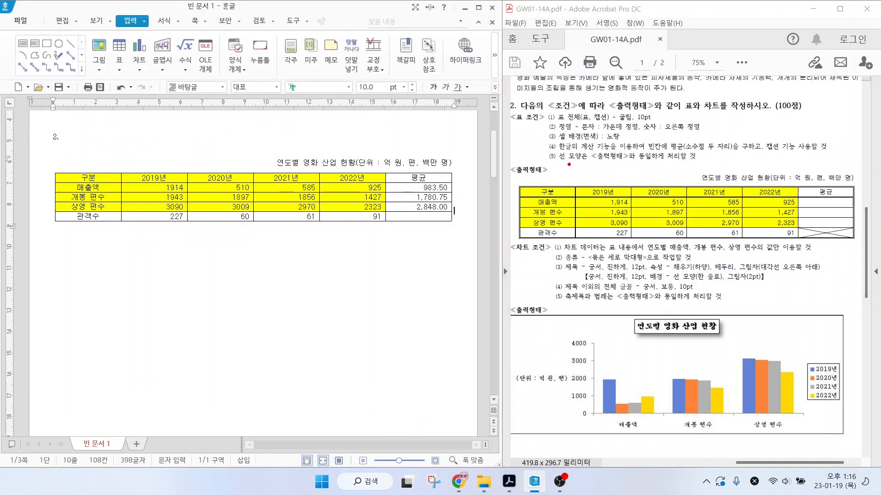
- Mark the sample's line condition, 구분 header cell and diagonal 평균 cell, then clear the marks
left_click_drag(567, 163, 699, 165)
mouse_move(520, 171)
left_mouse_down()
mouse_move(534, 187)
mouse_move(507, 236)
left_mouse_up()
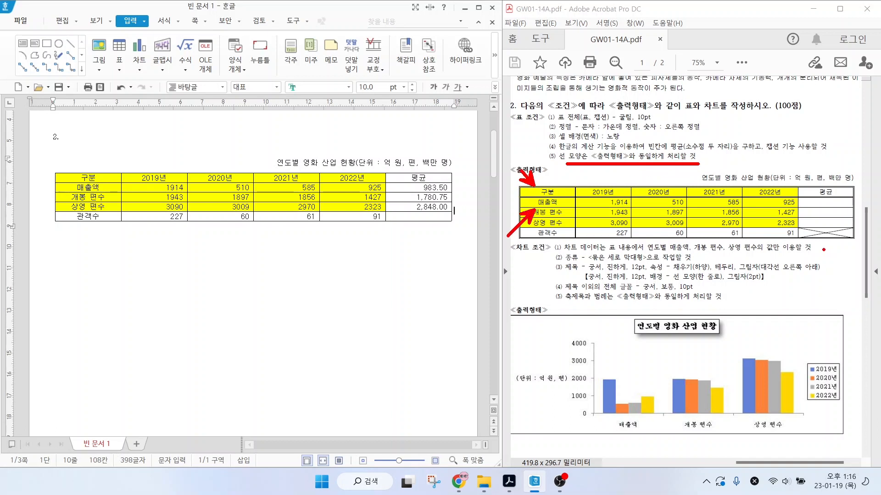
left_click_drag(830, 236, 862, 270)
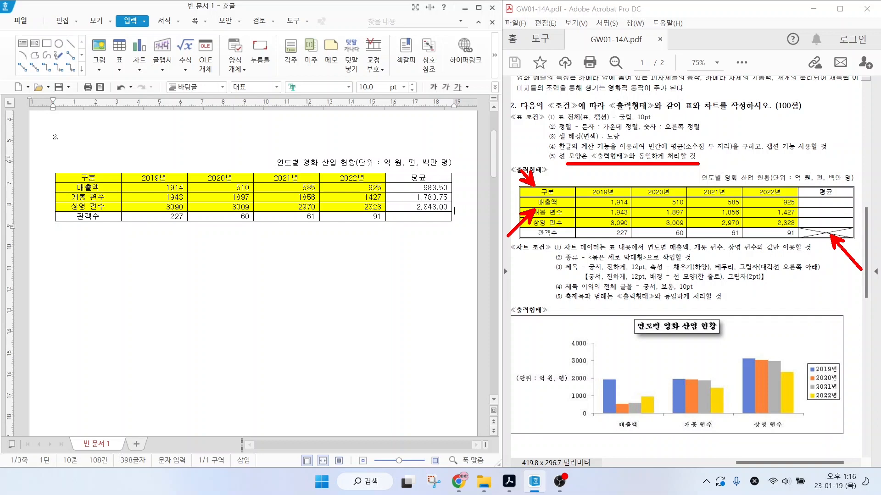
key("Escape")
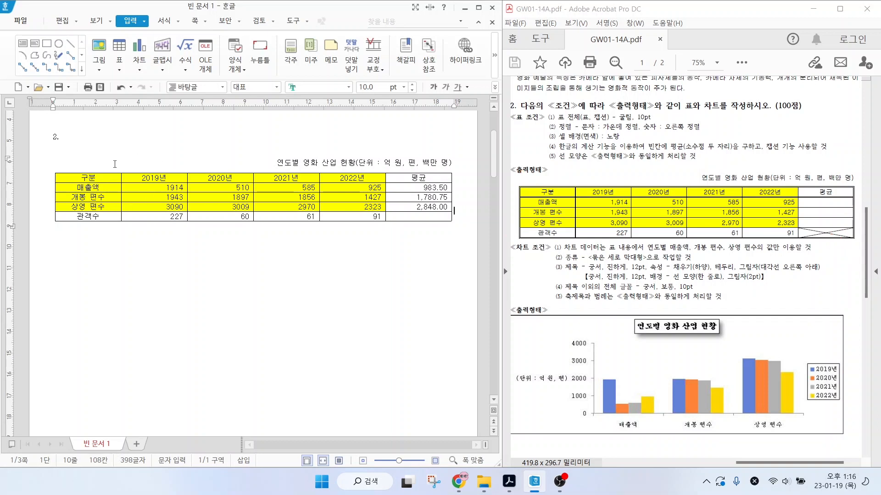
- Give the whole question-2 table a 0.5 mm double-line (이중 실선) outer border
left_click_drag(97, 176, 432, 216)
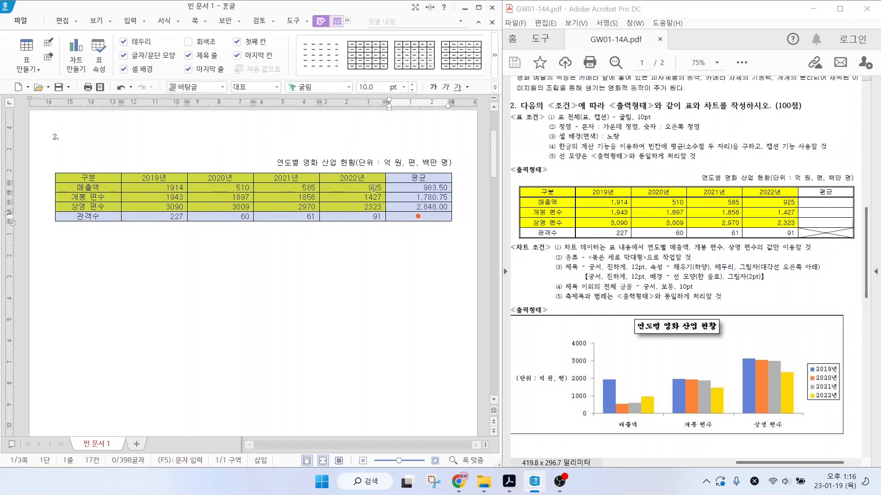
right_click(397, 197)
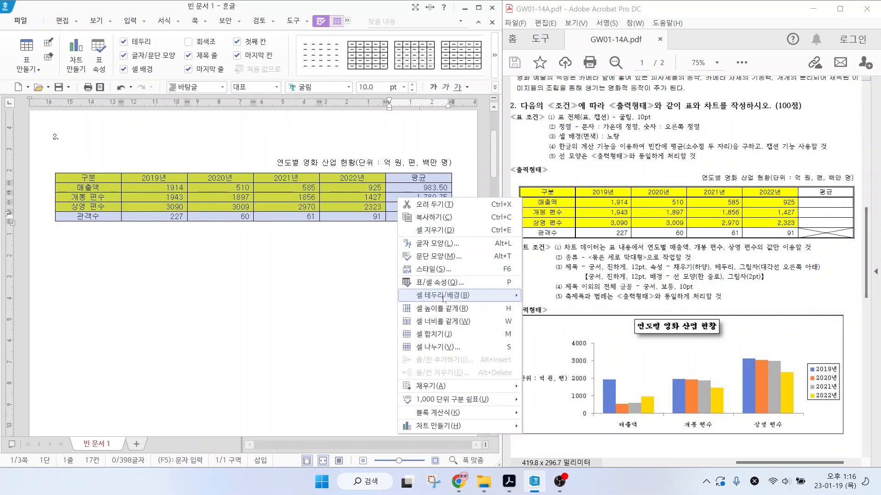
mouse_move(444, 298)
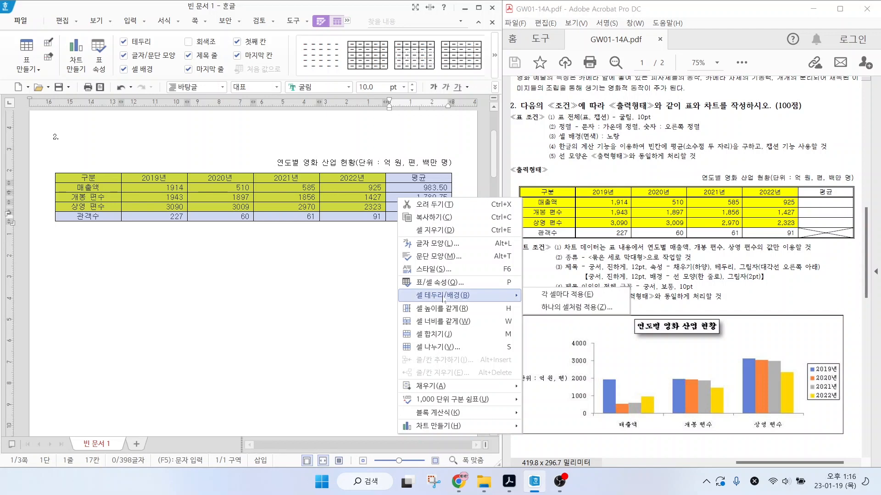
left_click(567, 294)
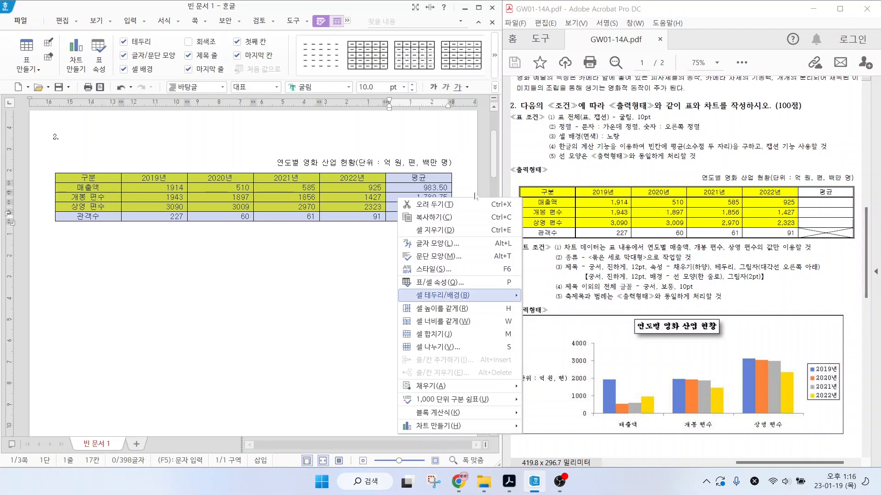
key("ctrl")
key("ctrl")
key("ctrl")
key("ctrl")
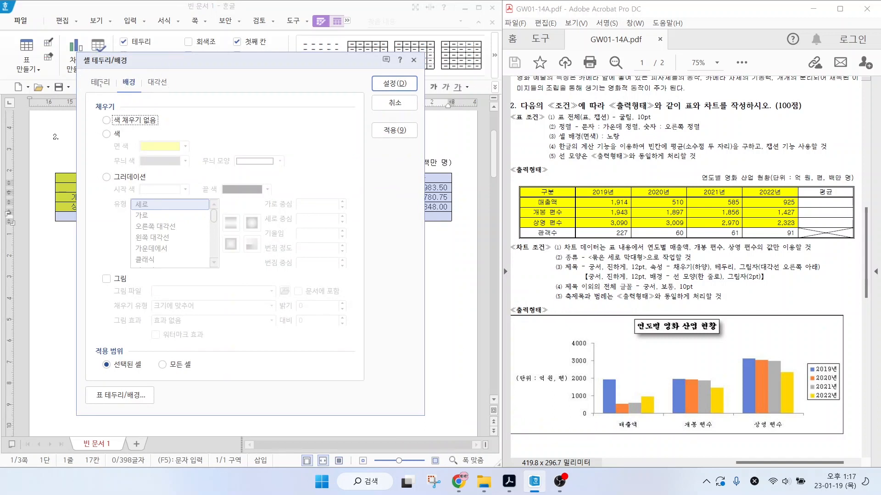
left_click(101, 83)
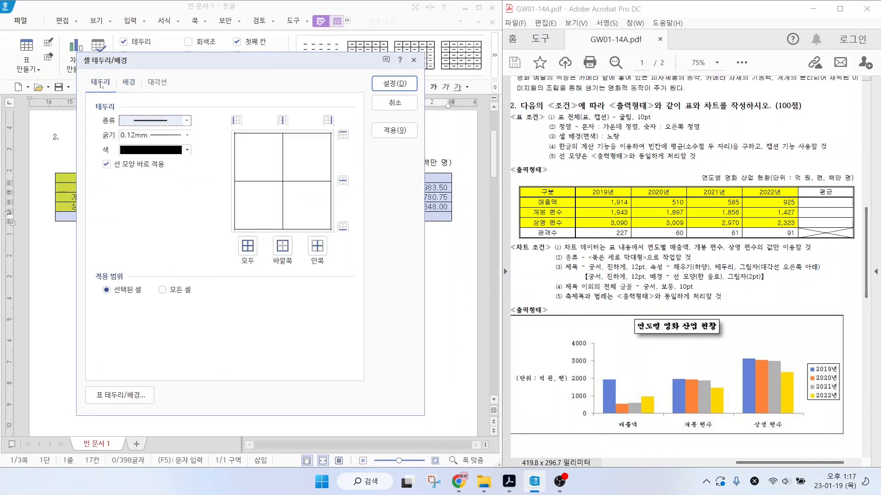
left_click(173, 121)
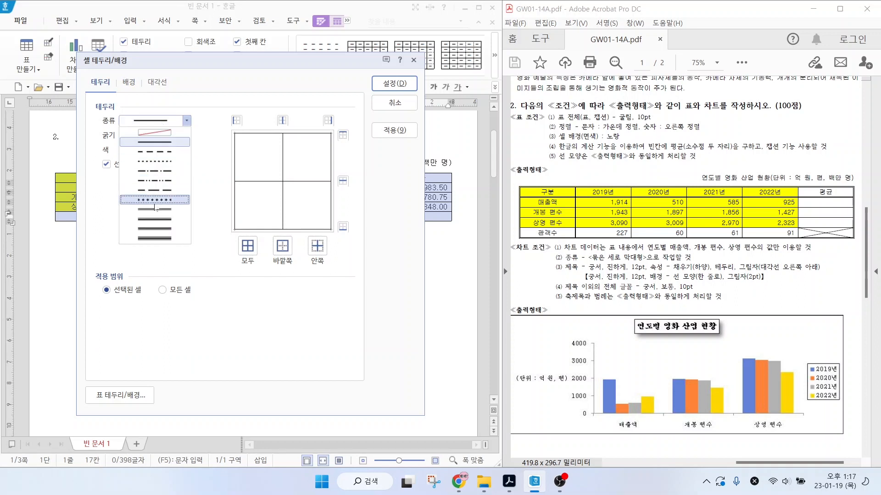
key("ctrl")
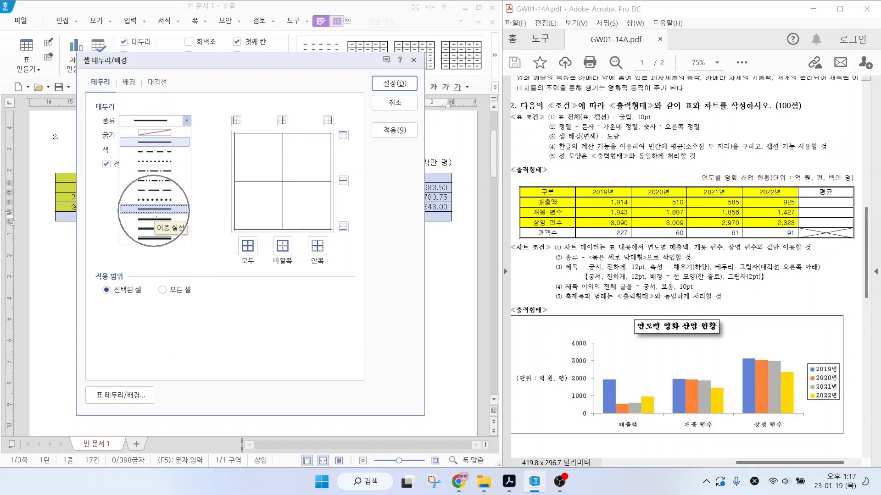
left_click(155, 211)
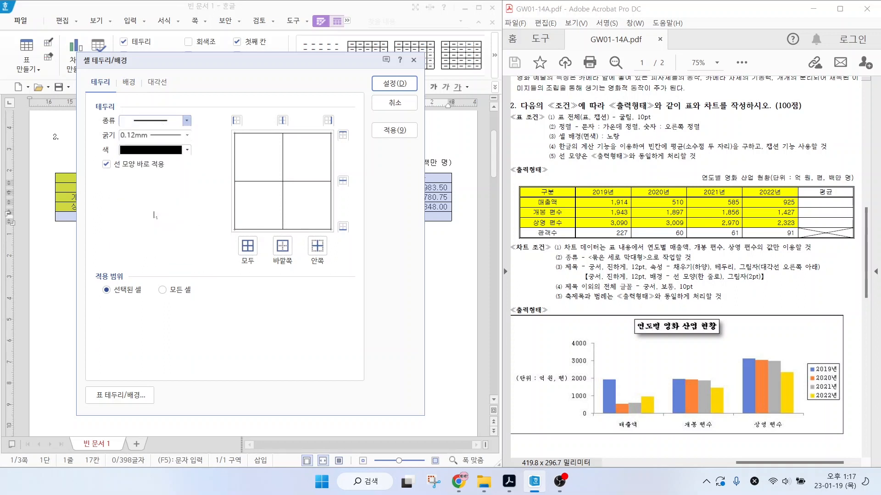
key("ctrl")
left_click(289, 254)
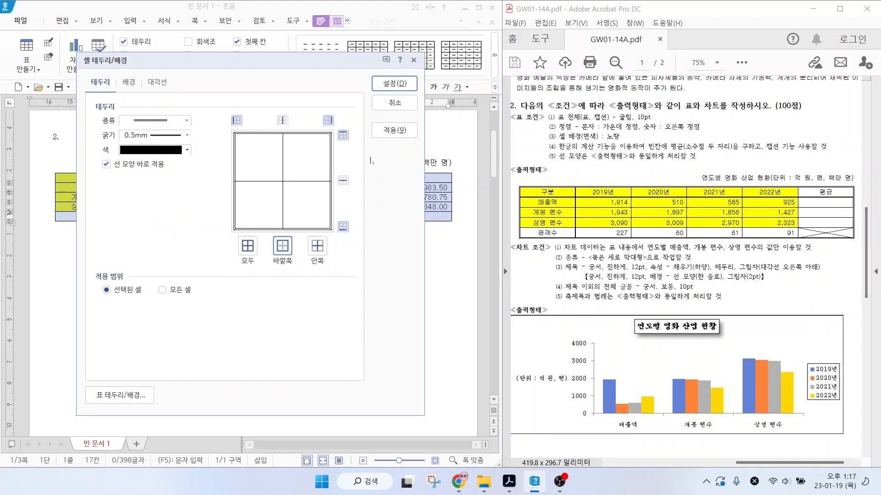
left_click(388, 87)
left_click(248, 227)
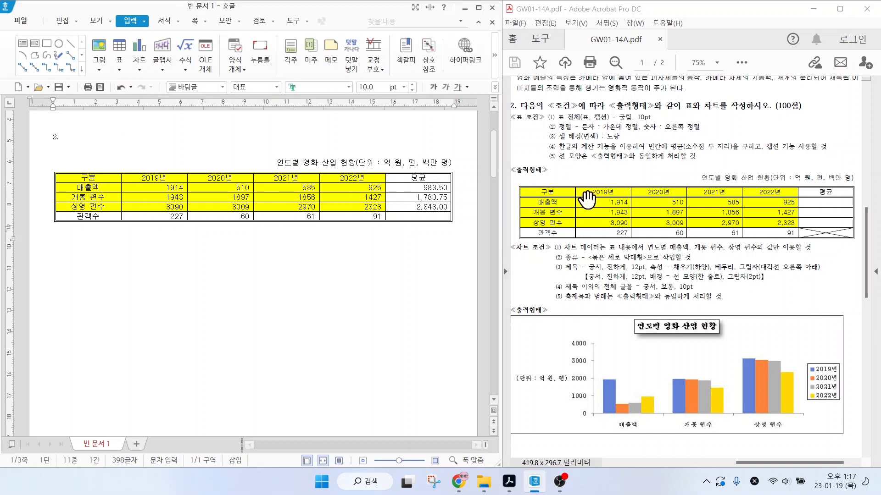
- Select the header row and outline its outer edges with a double line via the L shortcut
left_click_drag(597, 196, 580, 165)
left_click_drag(574, 213, 548, 234)
left_click_drag(94, 177, 420, 178)
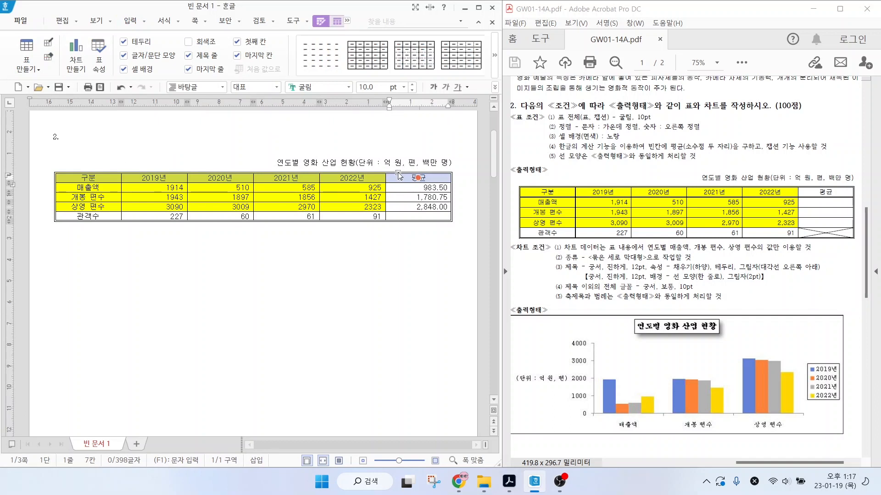
mouse_move(256, 252)
left_mouse_down()
mouse_move(242, 313)
mouse_move(294, 305)
left_mouse_up()
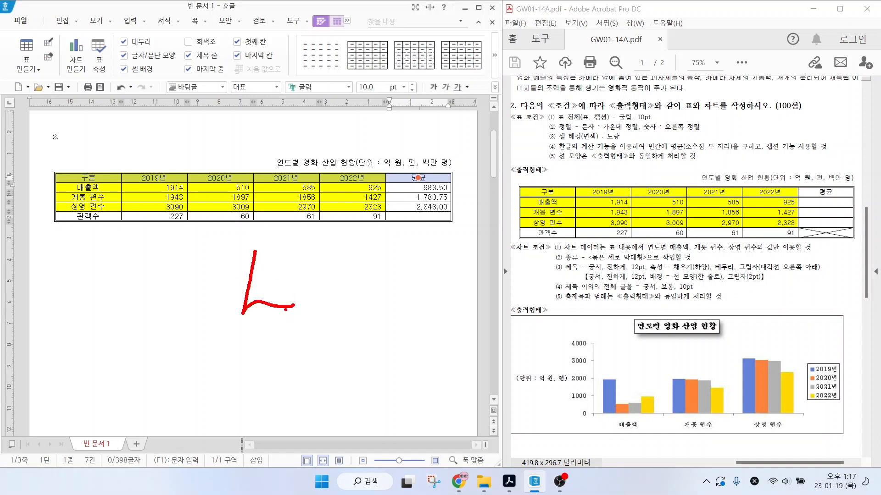
key("l")
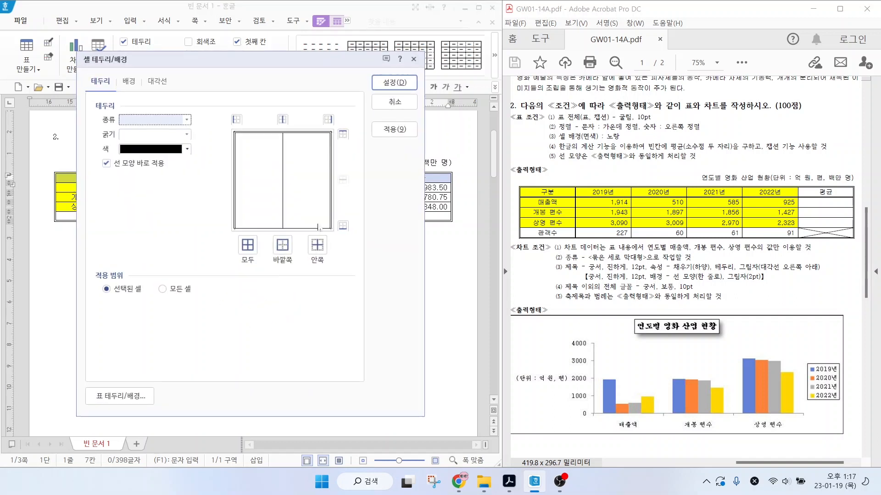
left_click(160, 119)
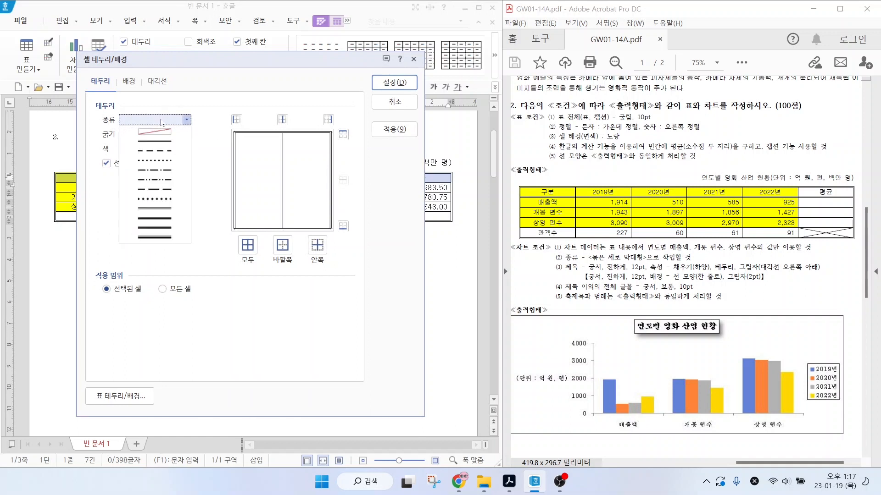
left_click(155, 209)
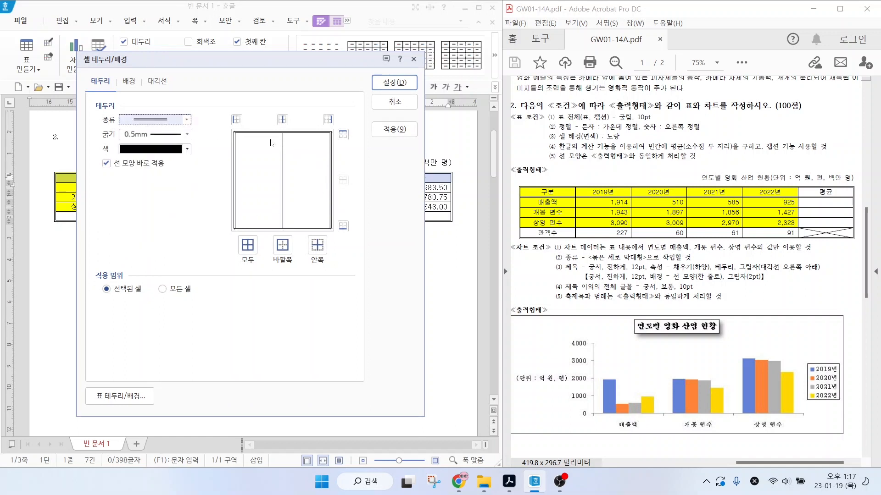
left_click(283, 245)
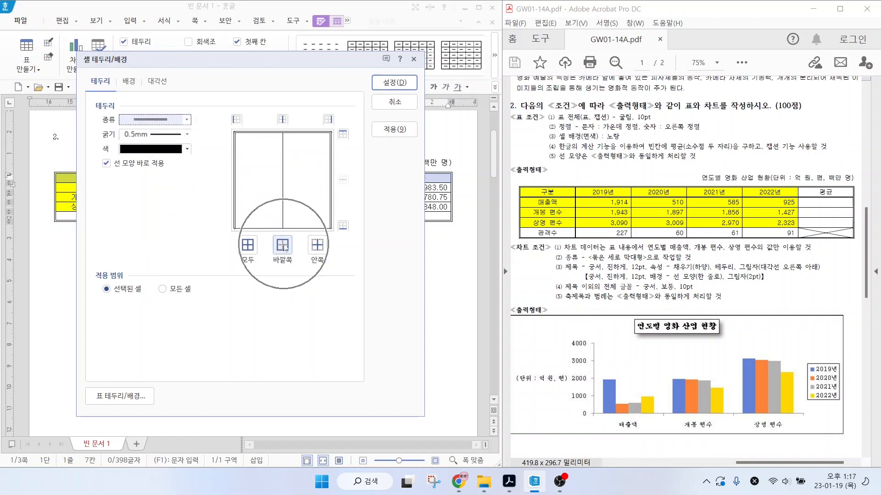
left_click(388, 83)
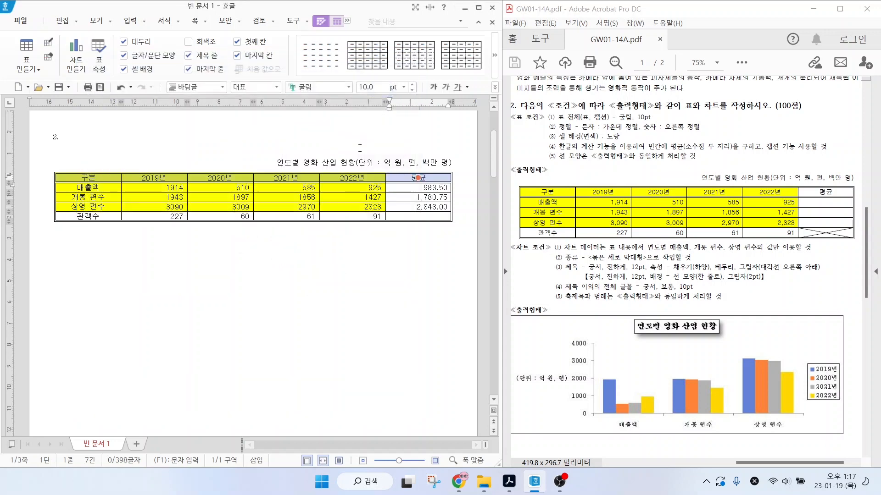
key("Escape")
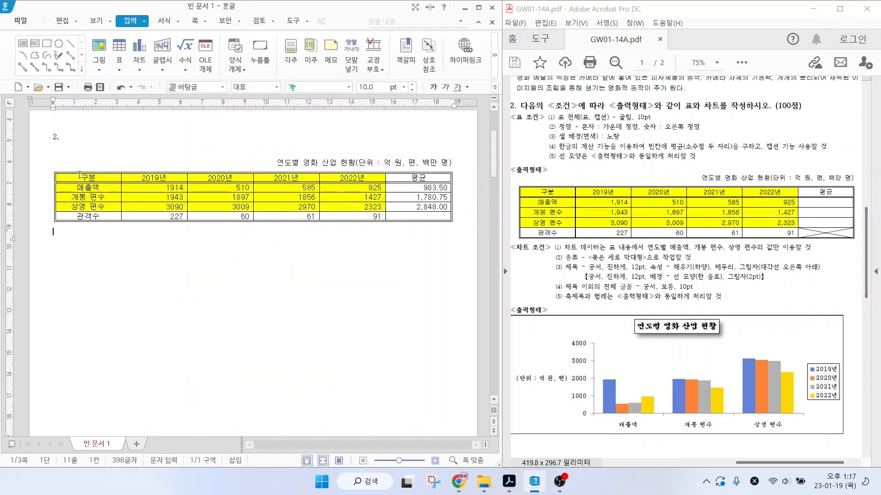
- Outline the first column's outer edges with a double line
left_click_drag(79, 176, 79, 217)
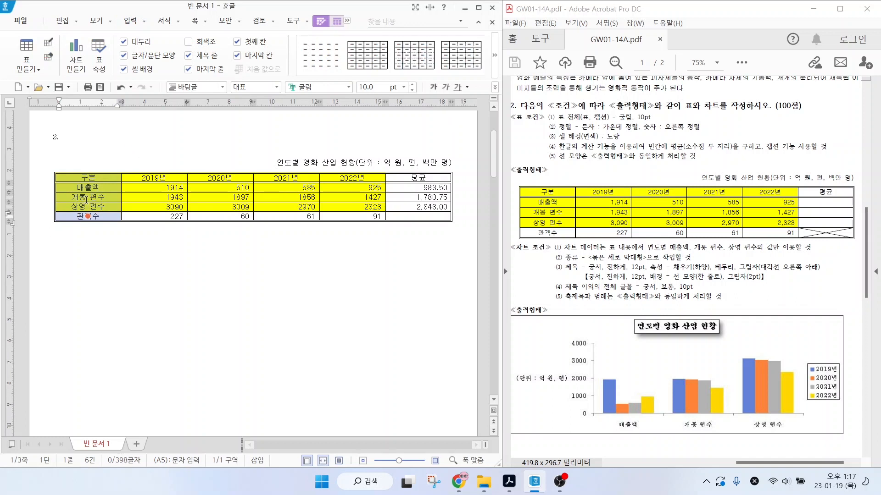
key("l")
left_click(163, 117)
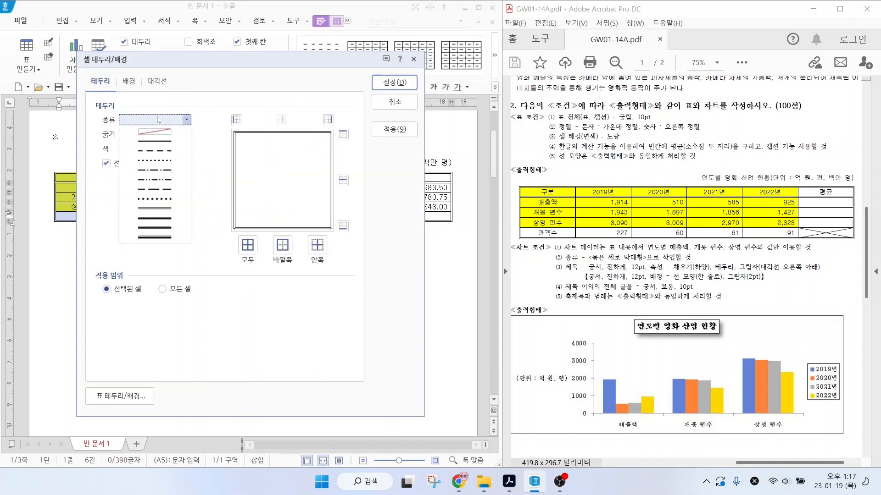
left_click(163, 209)
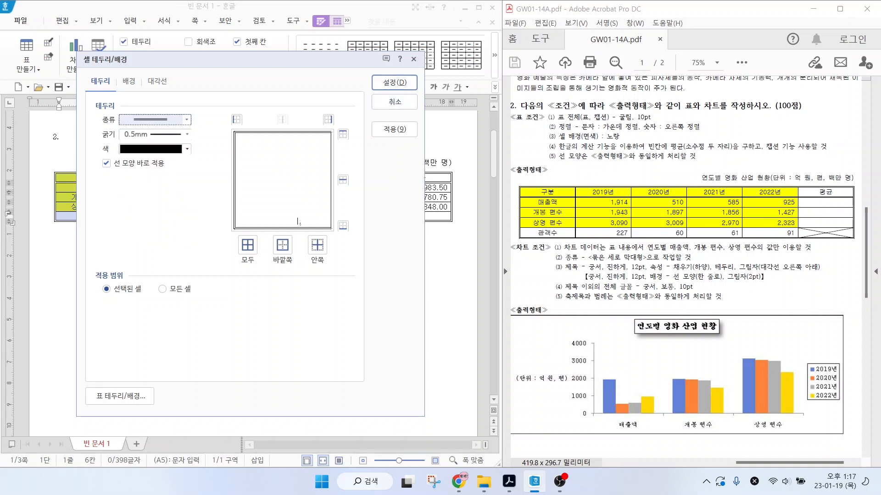
left_click(283, 246)
left_click(393, 83)
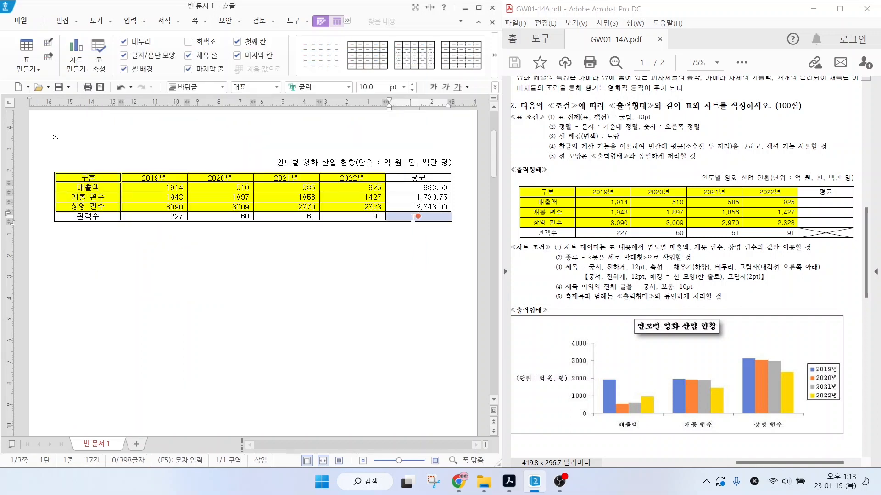
- Cross the empty 관객수 평균 cell with both diagonals to form an X
key("l")
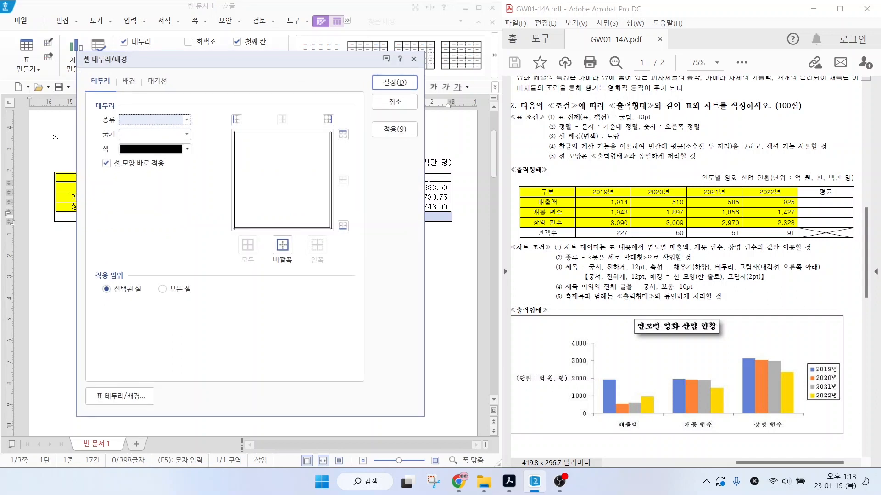
left_click(130, 82)
left_click(160, 82)
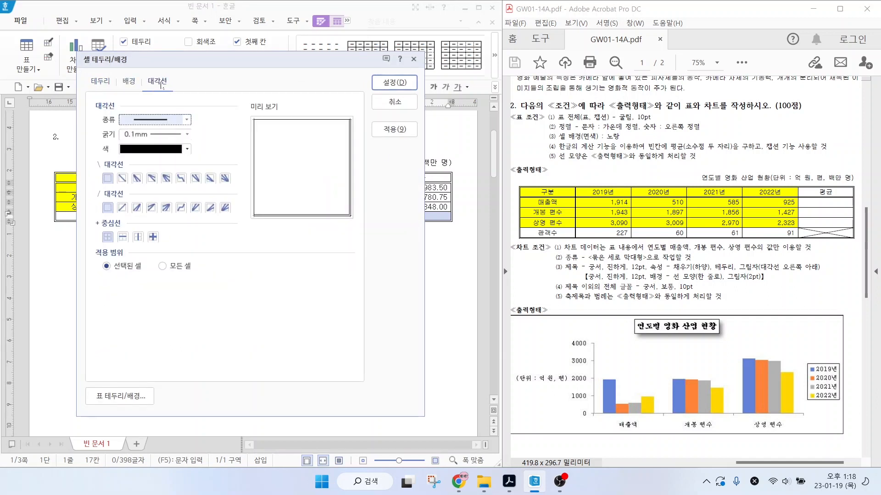
left_click(122, 179)
left_click(122, 208)
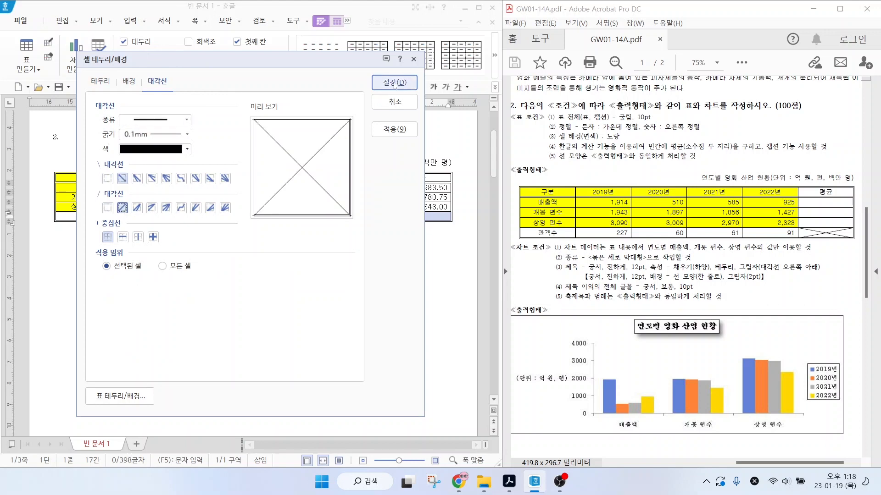
left_click(396, 83)
left_click(308, 278)
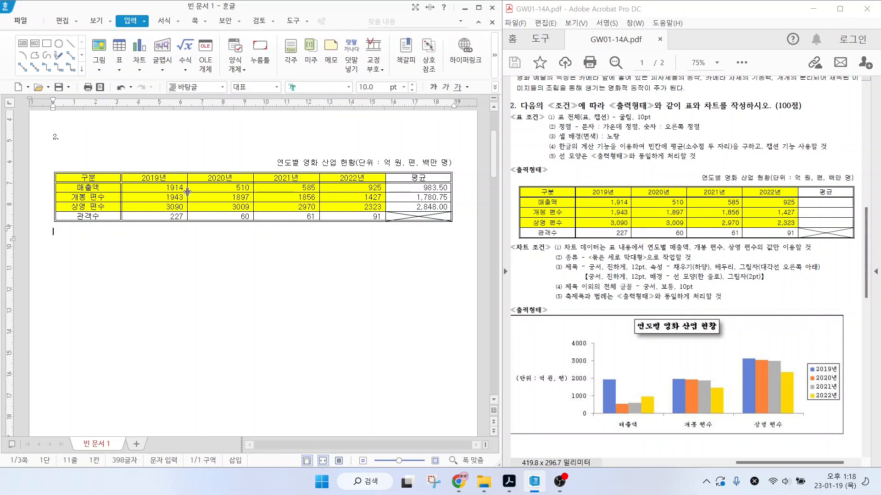
- Add thousands separators (자릿점 넣기) to the figures from 1914 to 91, e.g. 1,914 and 3,090
left_click_drag(162, 187, 380, 217)
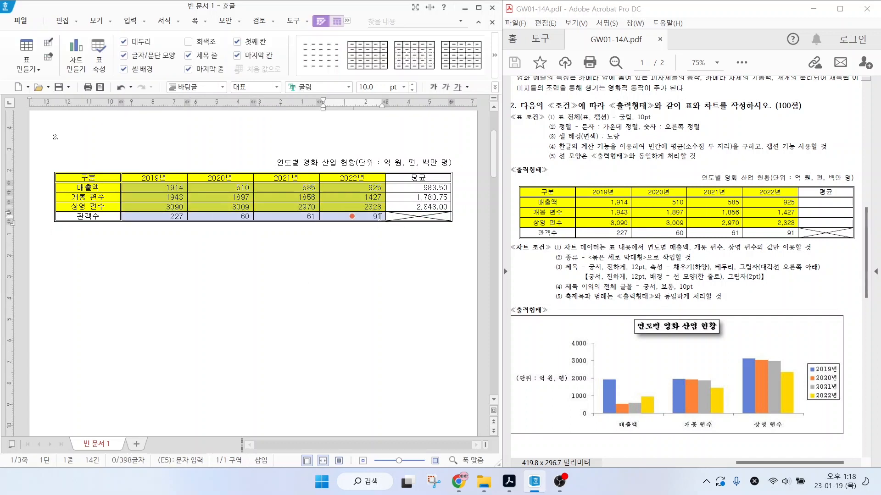
right_click(306, 194)
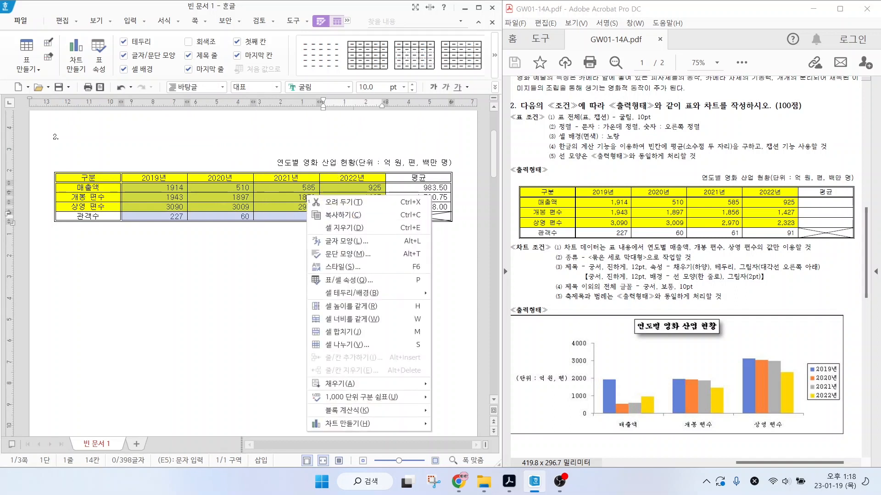
left_click(362, 397)
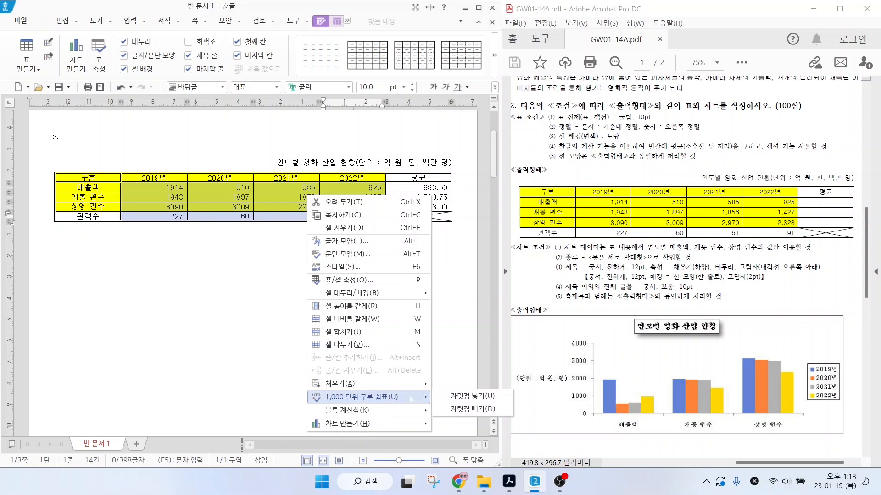
left_click(485, 396)
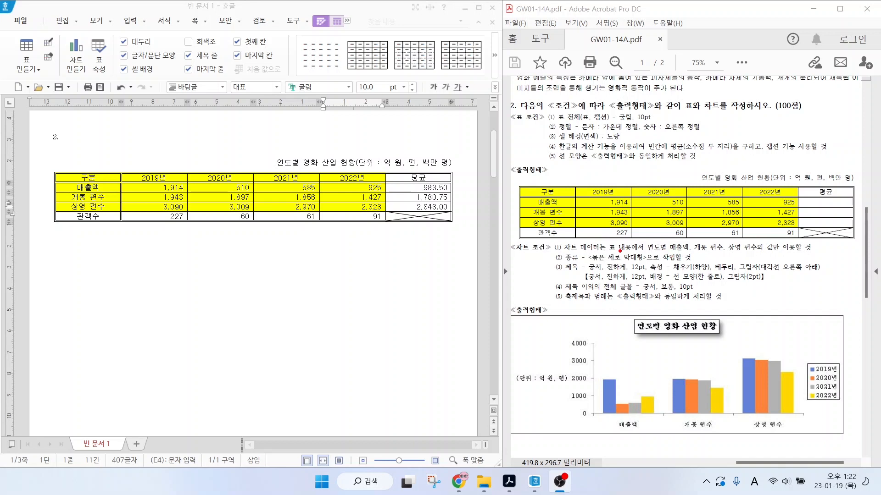
left_click_drag(609, 254, 823, 253)
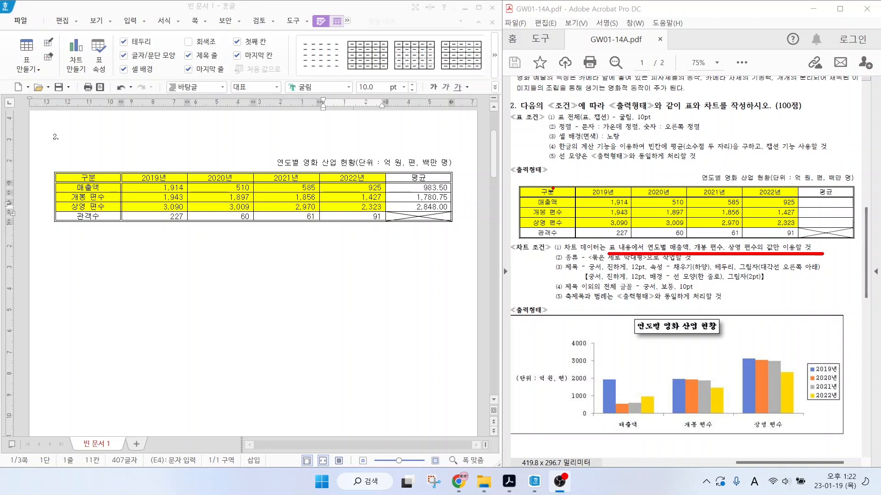
left_click_drag(520, 185, 801, 227)
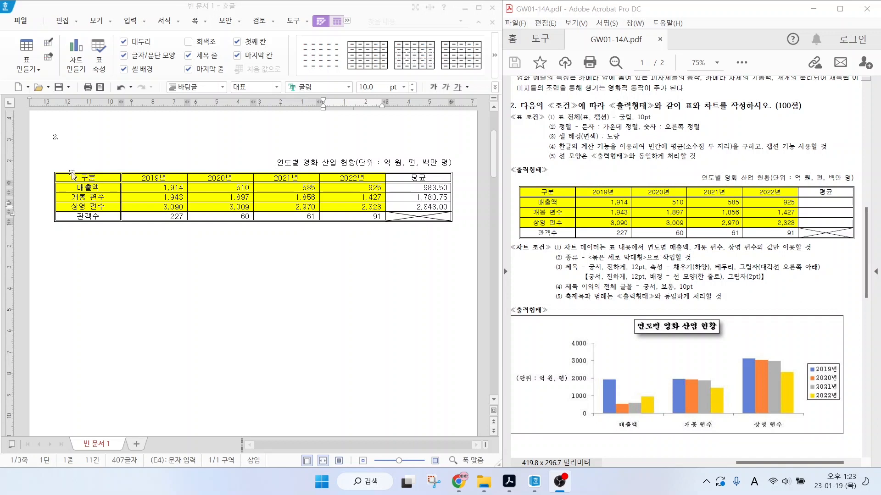
- Insert a clustered column chart from the header and three data rows, then close the data editor
left_click_drag(73, 177, 362, 208)
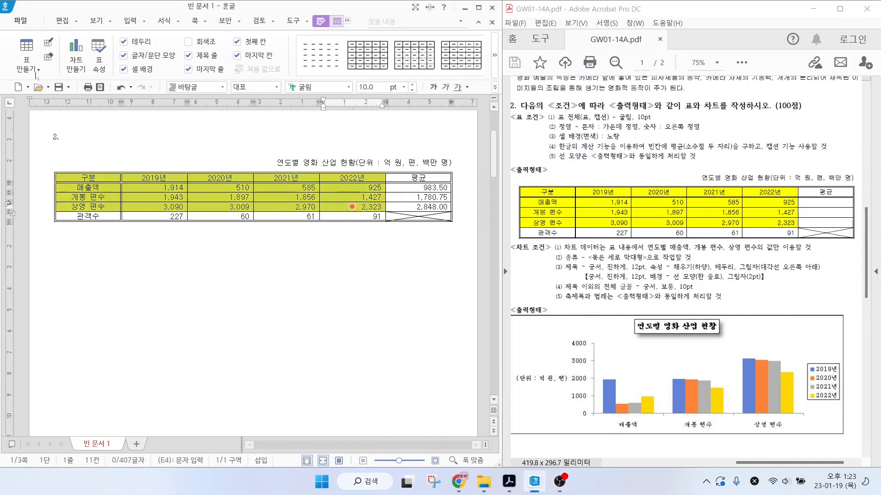
left_click(130, 21)
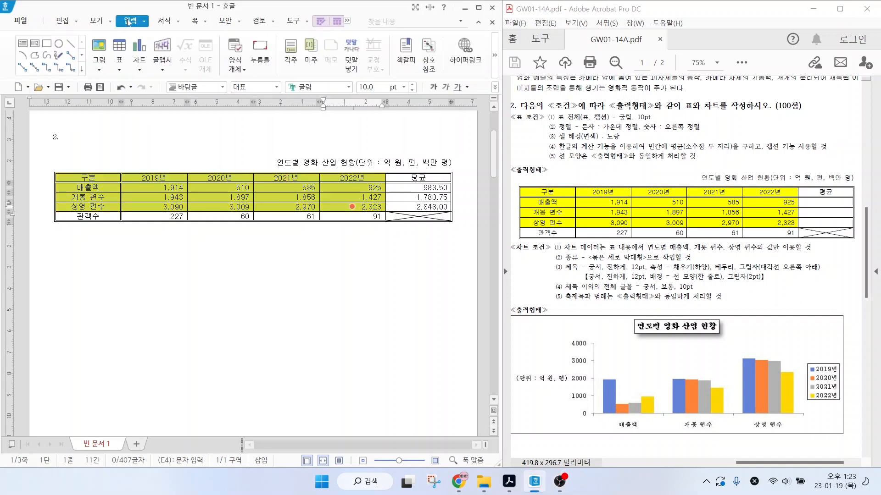
left_click(144, 50)
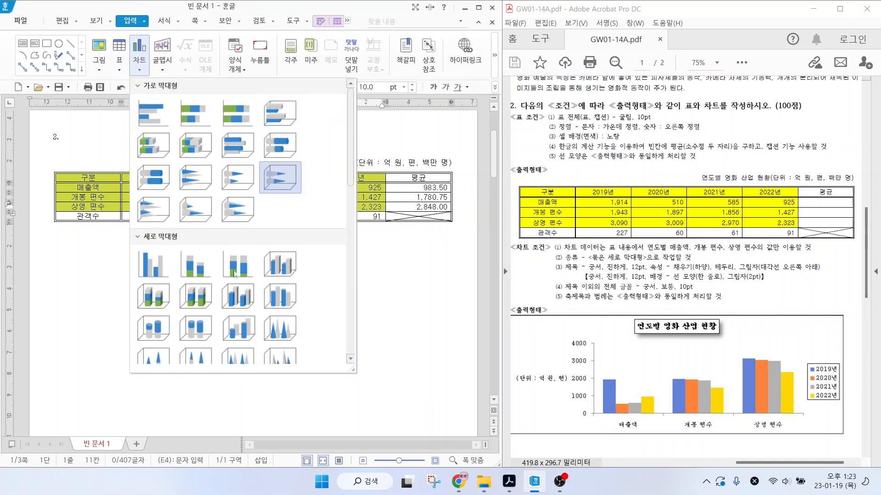
left_click(160, 263)
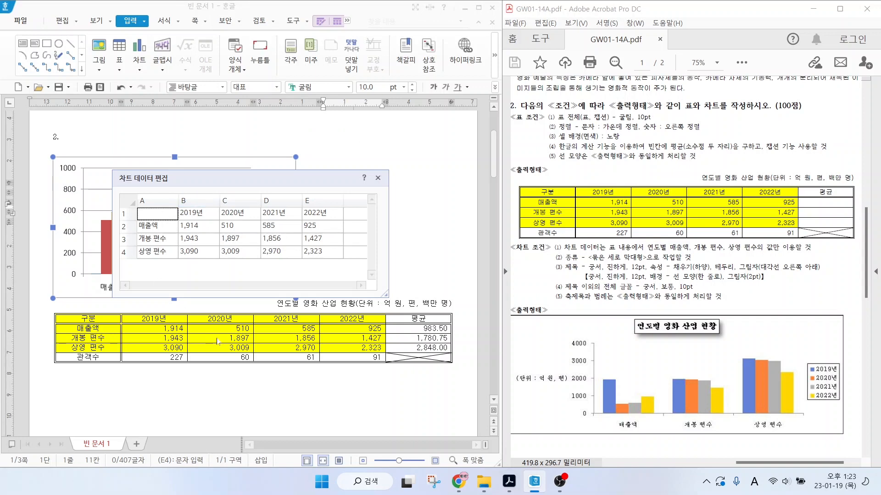
key("ctrl")
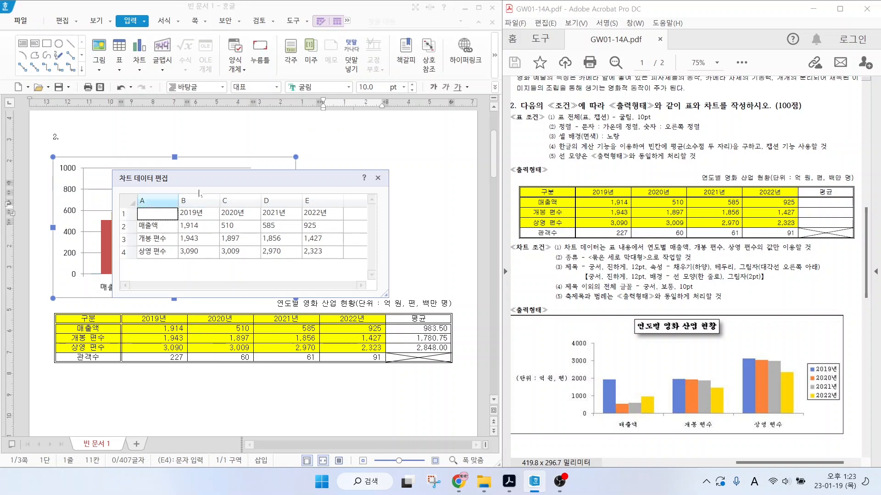
key("Escape")
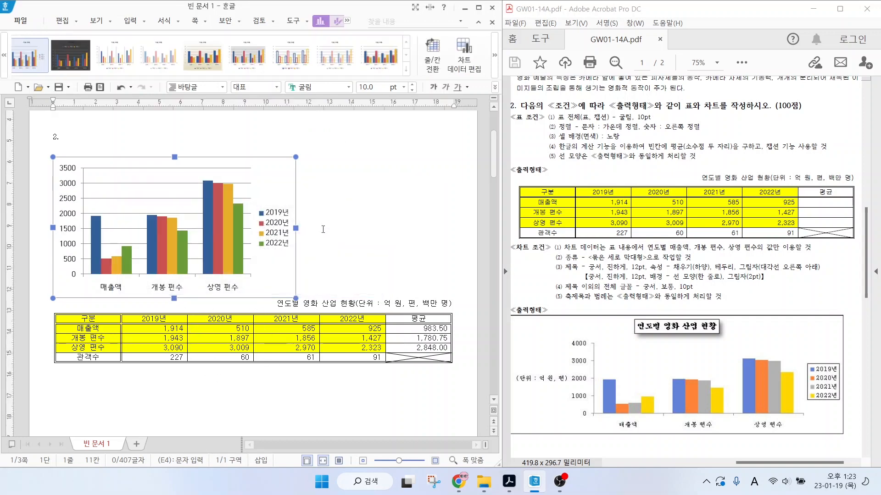
- Move the chart below the table, widen it across the page, and nudge it up
left_click(324, 228)
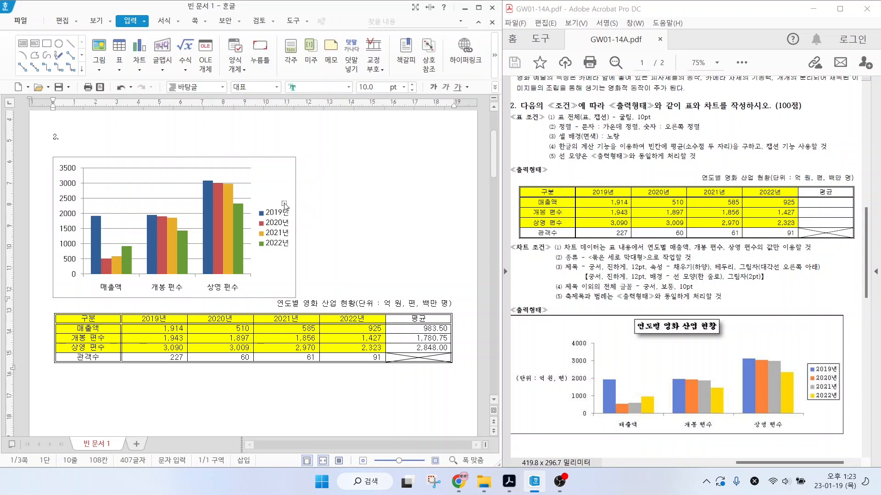
left_click(278, 190)
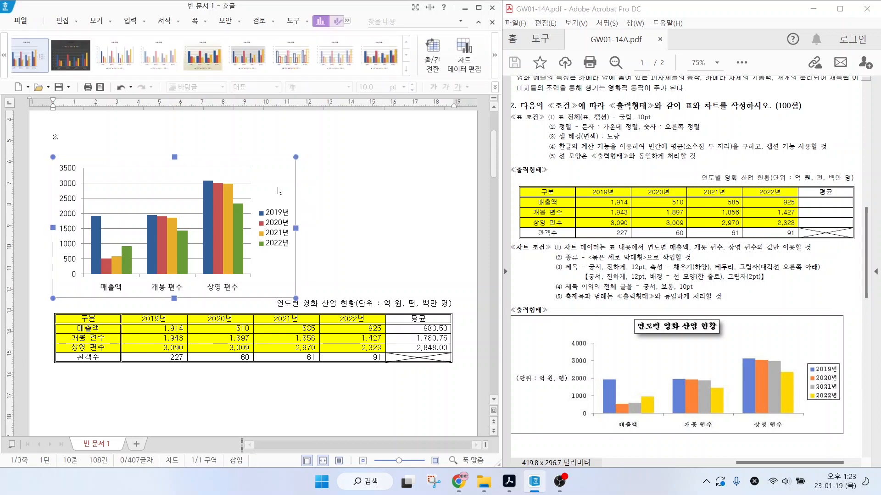
left_click_drag(279, 191, 279, 296)
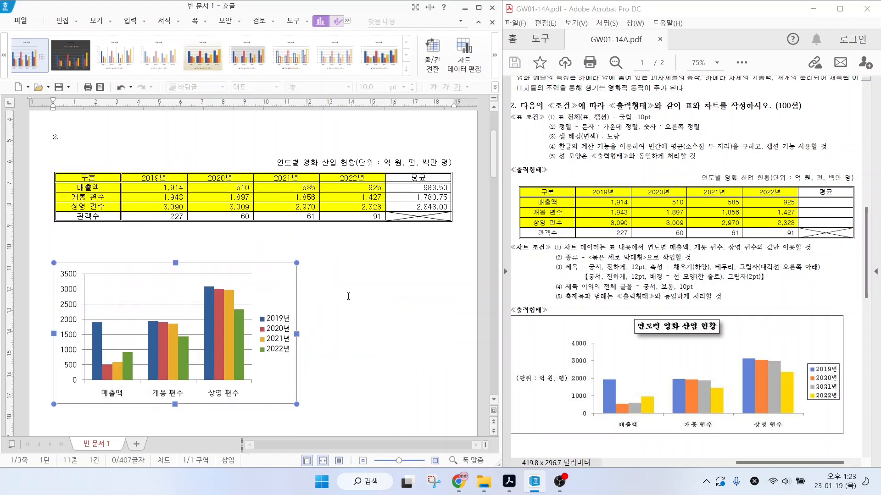
left_click(290, 333)
left_click_drag(449, 329, 448, 333)
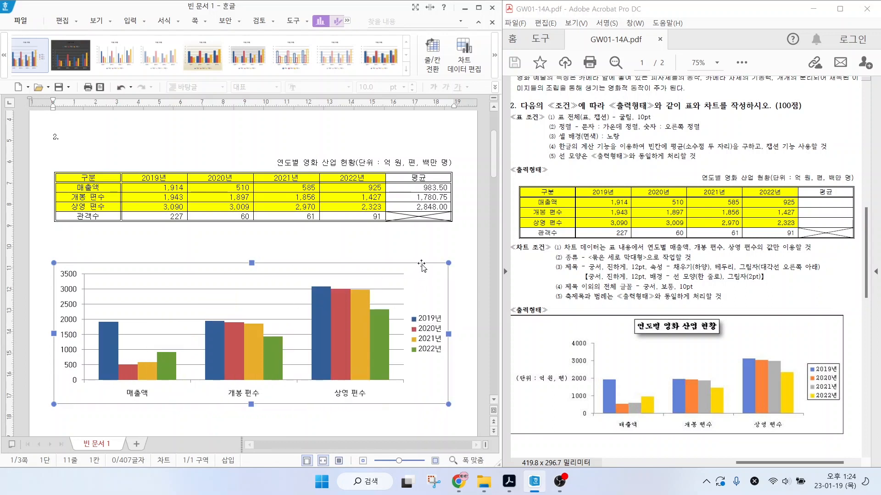
left_click_drag(422, 264, 423, 246)
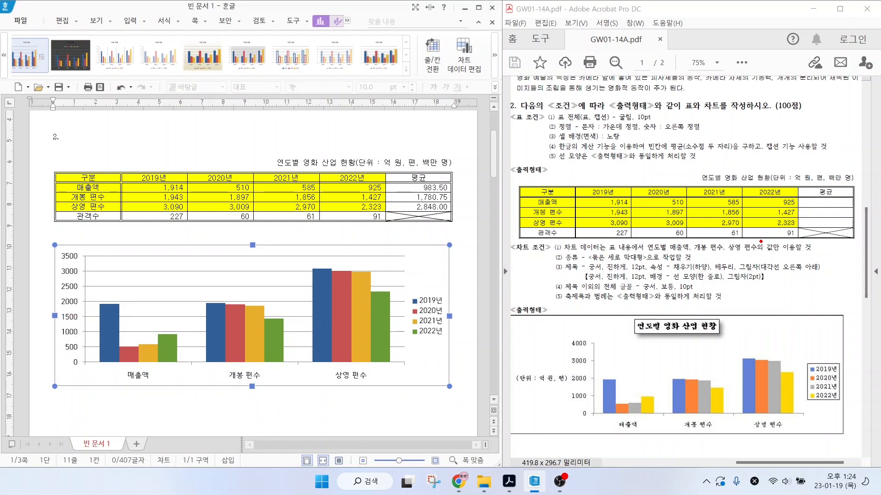
left_click_drag(760, 242, 799, 214)
left_click_drag(612, 254, 639, 221)
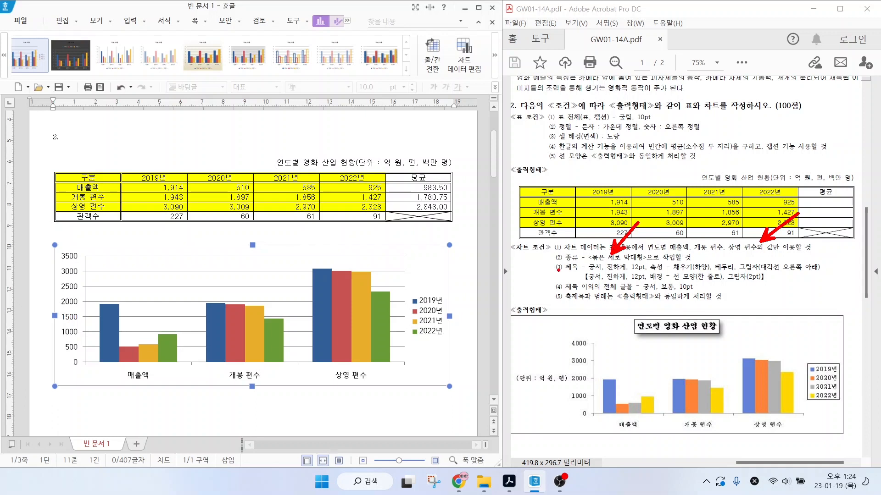
left_click_drag(558, 272, 823, 274)
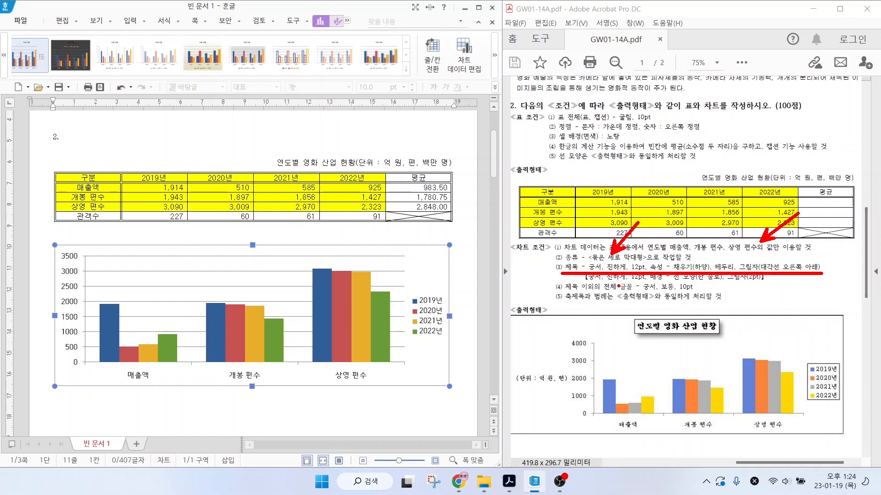
left_click(319, 315)
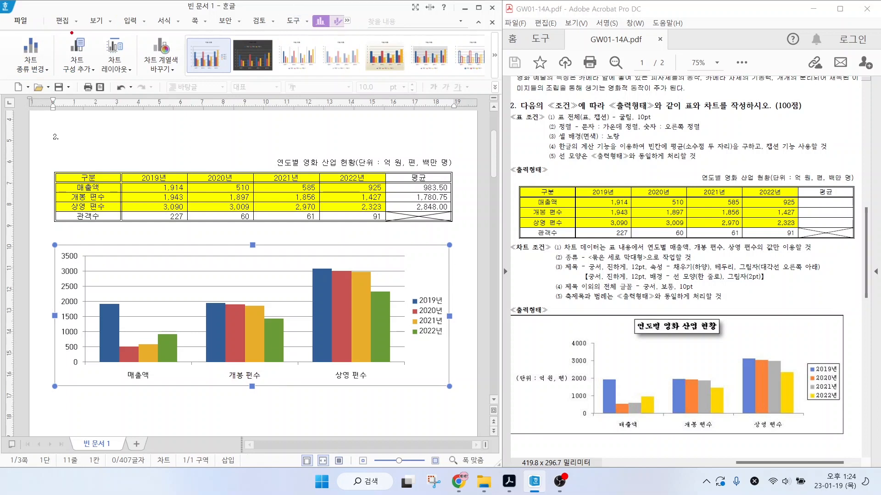
- Add a default 차트 제목 title at the top of the chart via 차트 구성 추가
left_click_drag(7, 30, 499, 98)
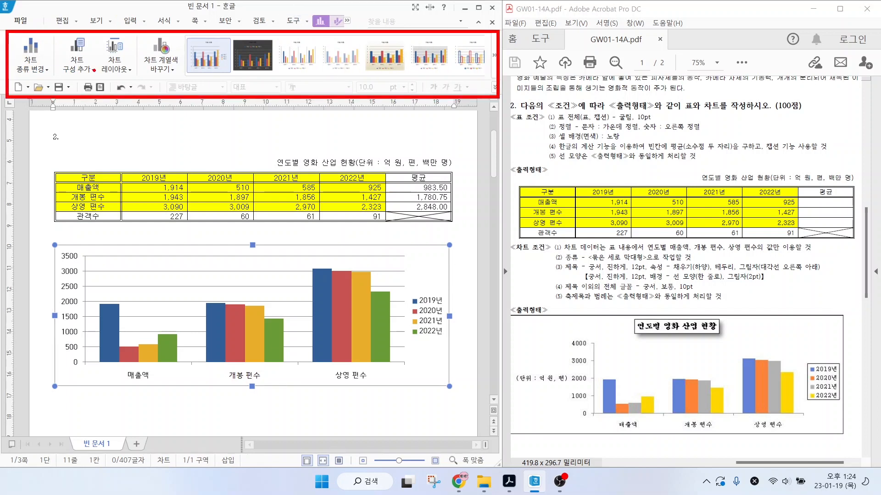
mouse_move(94, 73)
left_mouse_down()
mouse_move(57, 62)
mouse_move(89, 49)
mouse_move(91, 70)
mouse_move(107, 77)
mouse_move(136, 59)
mouse_move(136, 81)
left_mouse_up()
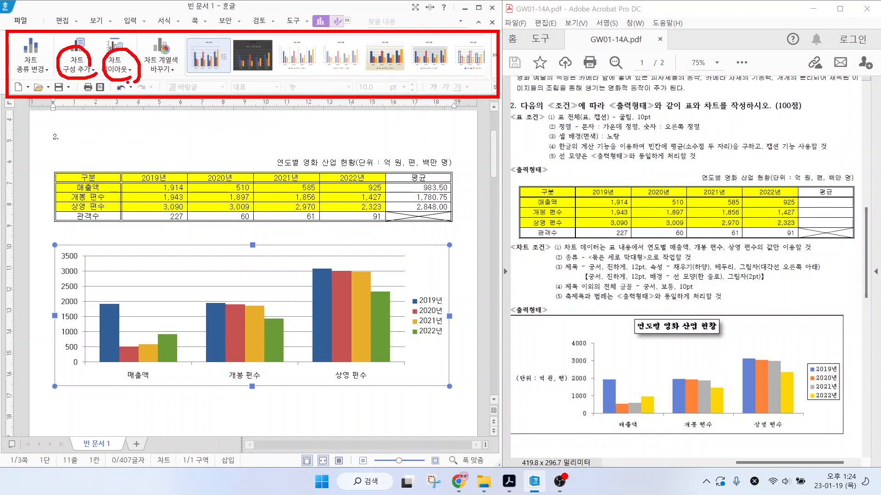
key("Escape")
left_click(79, 67)
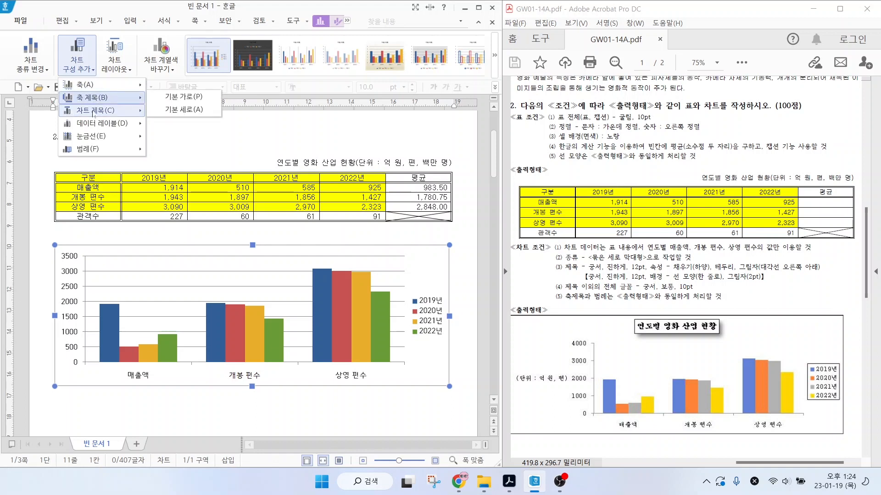
mouse_move(94, 112)
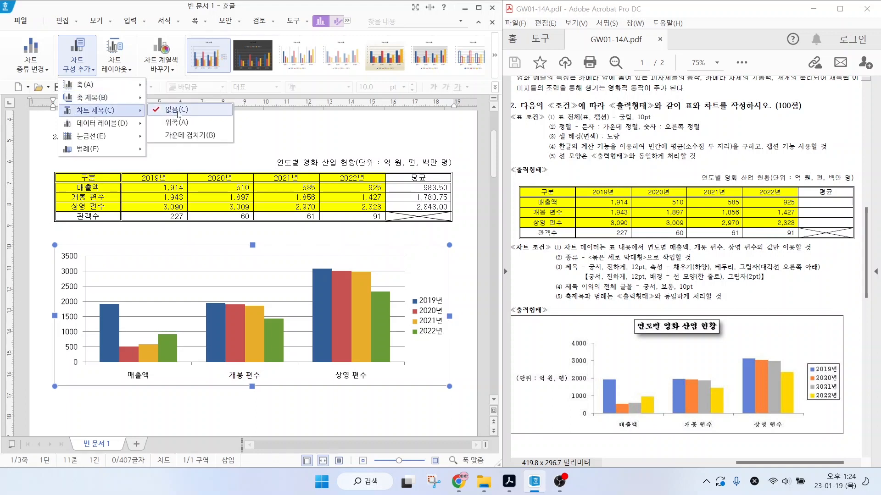
left_click(180, 124)
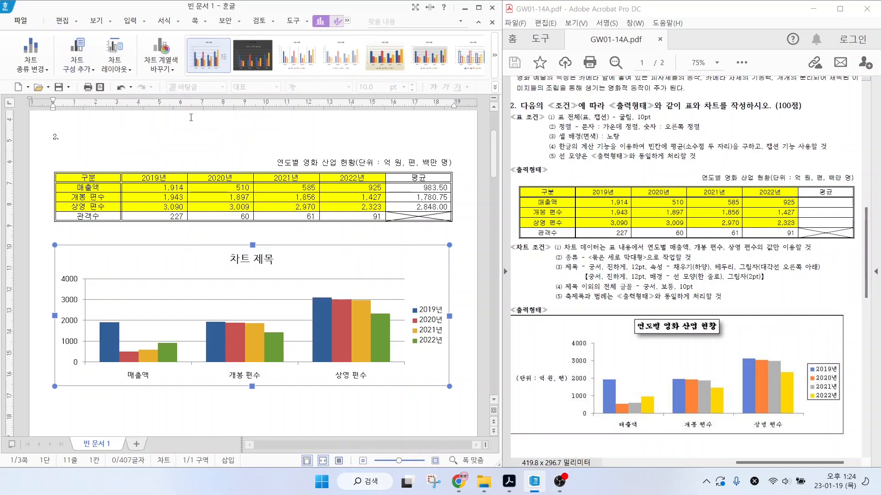
left_click(250, 264)
- Retitle the chart '연도별 영화 산업 현황' in bold 궁서, then open 차트 제목 속성
right_click(254, 263)
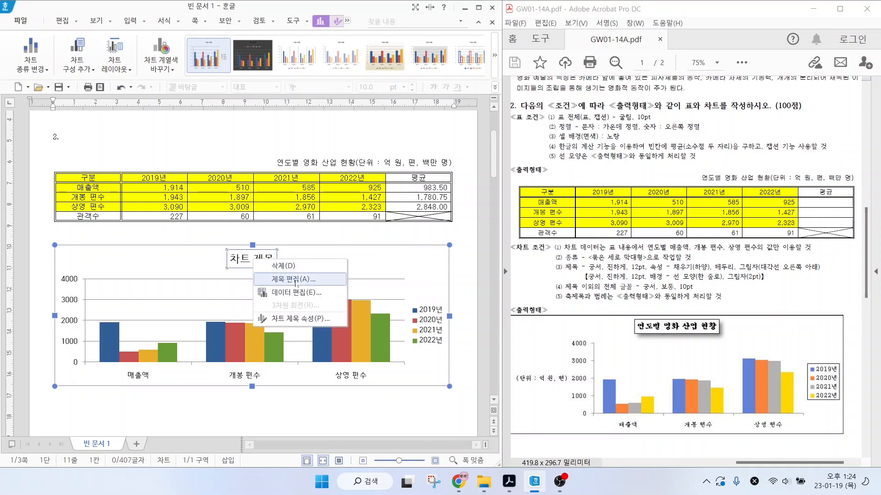
left_click(291, 280)
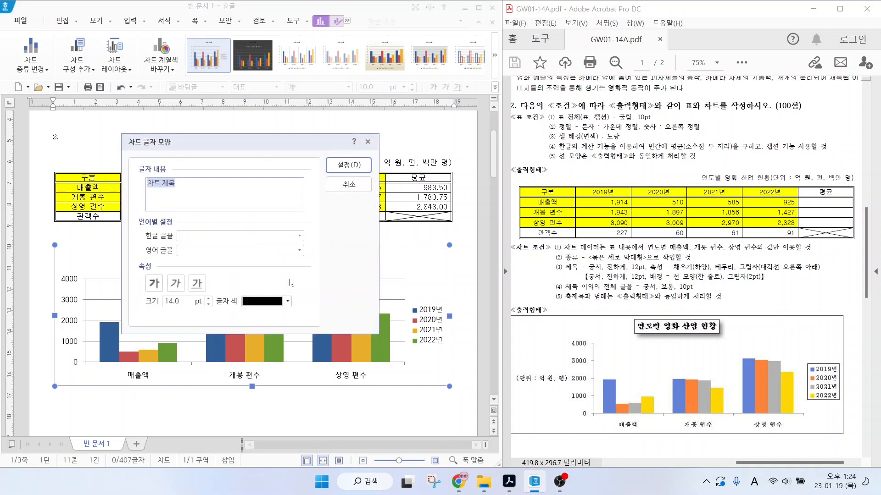
type("연도별 영화 산")
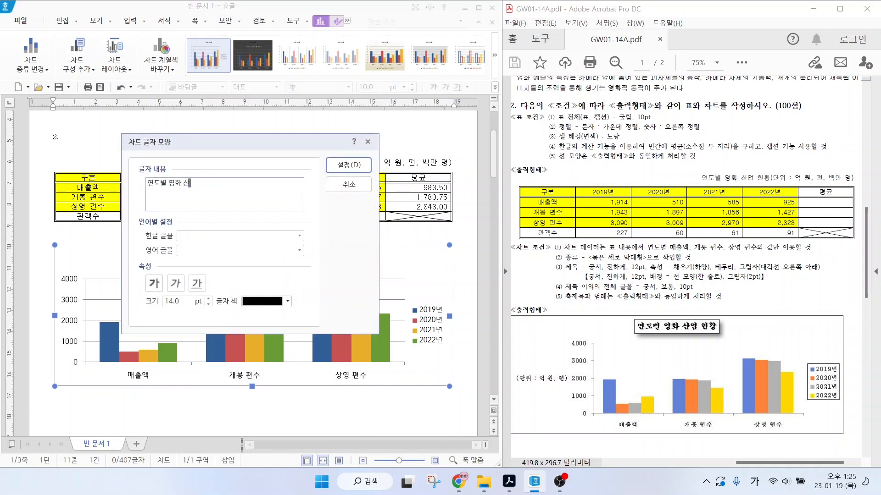
type("업 현황")
left_click(300, 237)
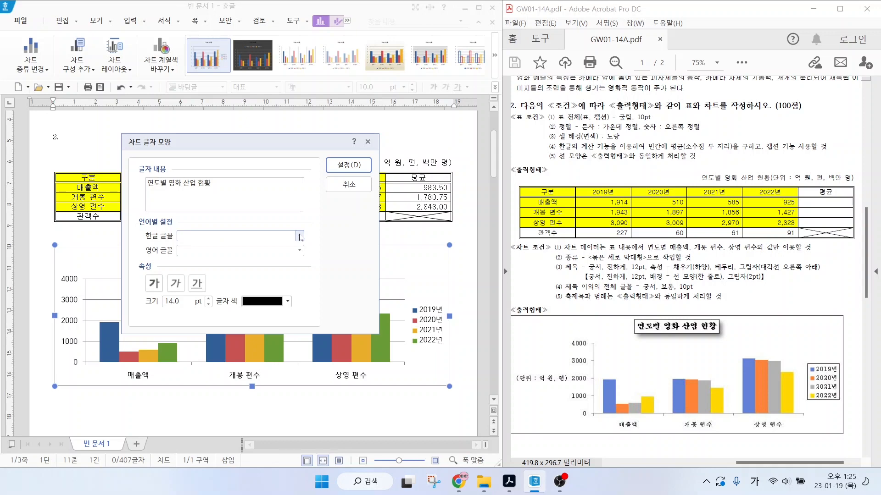
left_click(299, 236)
scroll(202, 324, "down", 10)
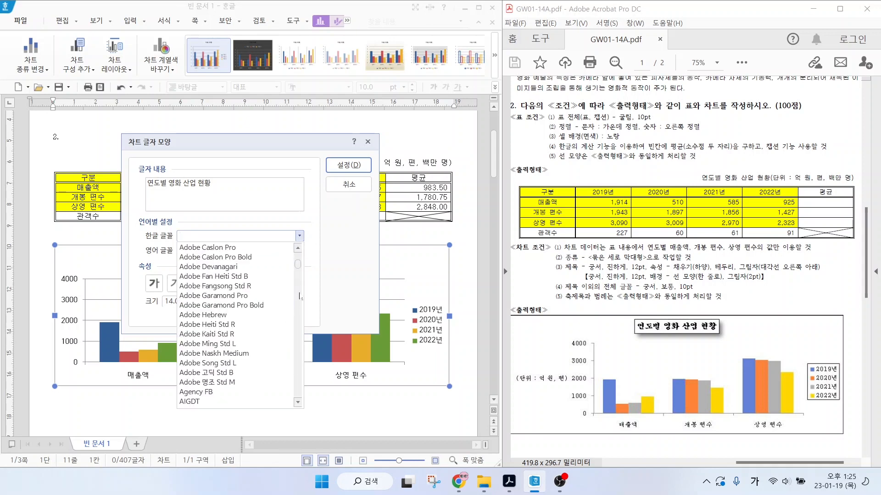
left_click(191, 335)
left_click(154, 283)
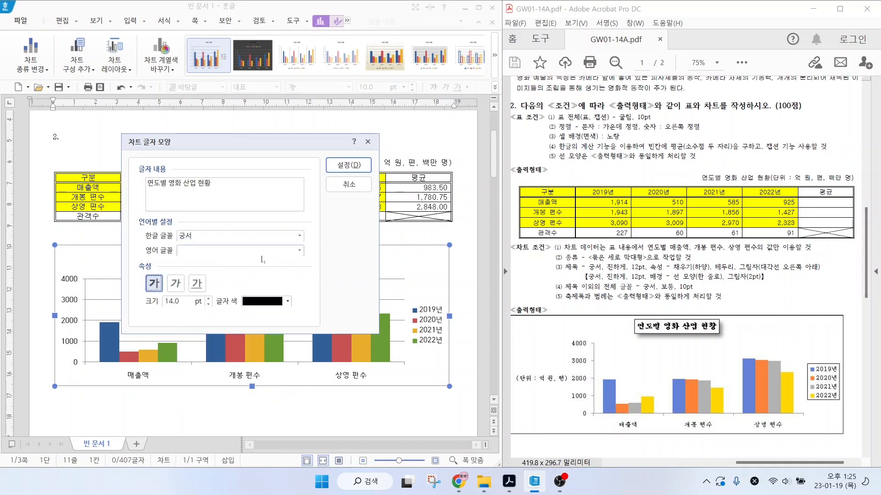
left_click(348, 164)
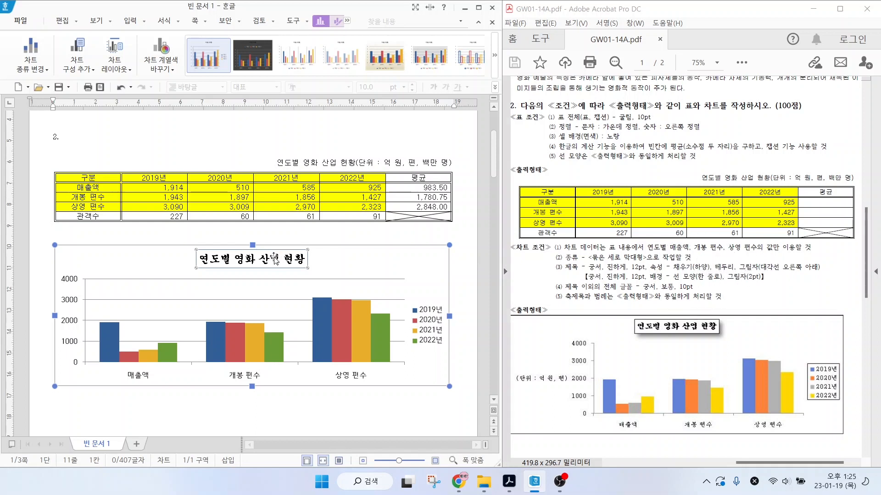
right_click(275, 259)
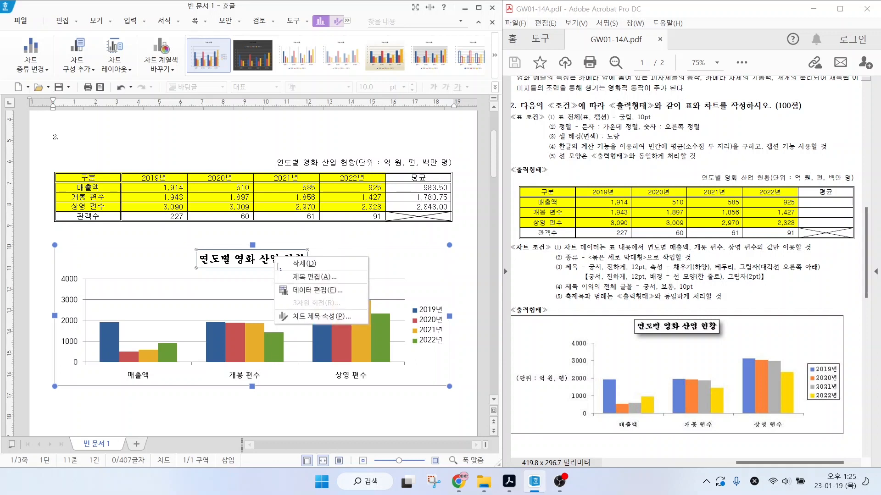
left_click(311, 316)
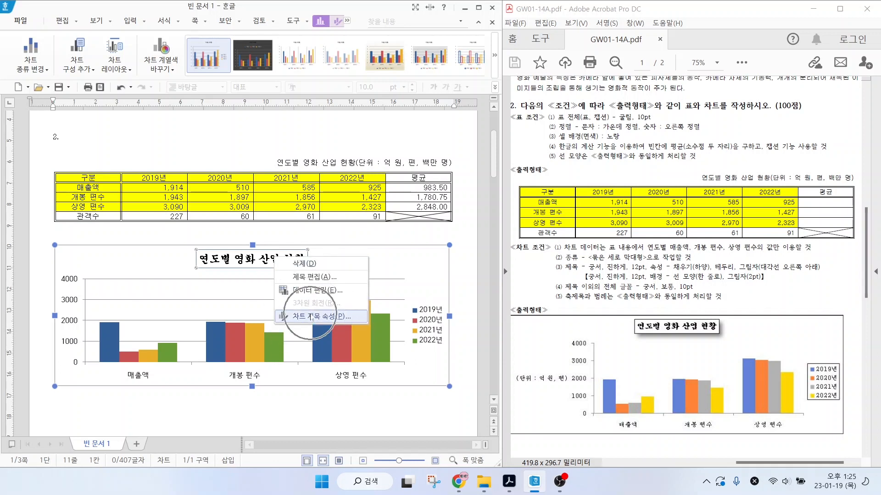
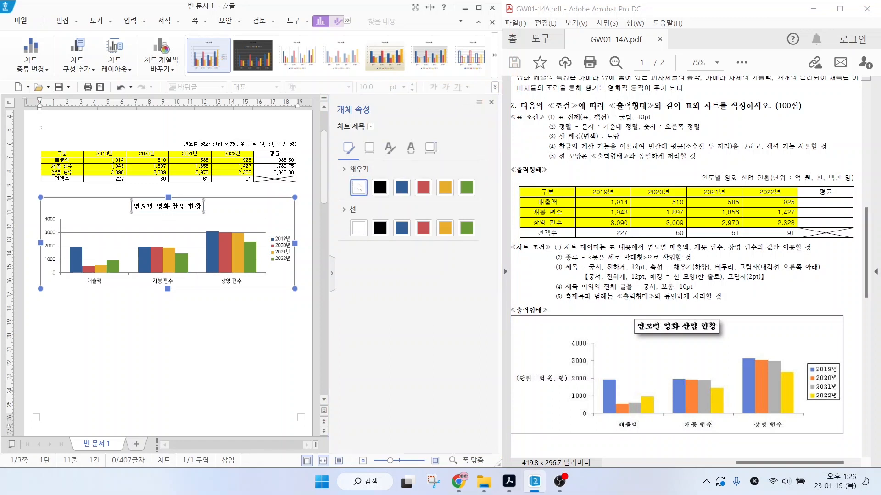
- Keep the chart title's fill white, give it the second 그림자 drop-shadow preset, and close the panel
left_click(359, 187)
left_click(370, 149)
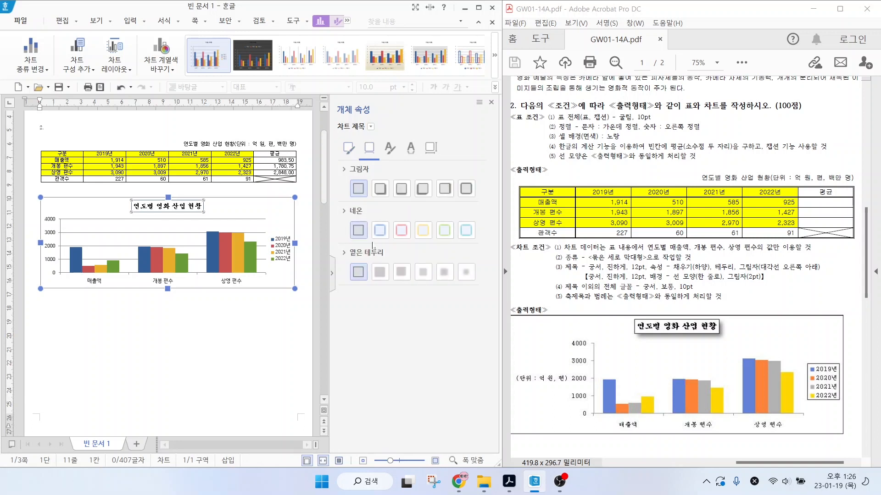
left_click(379, 188)
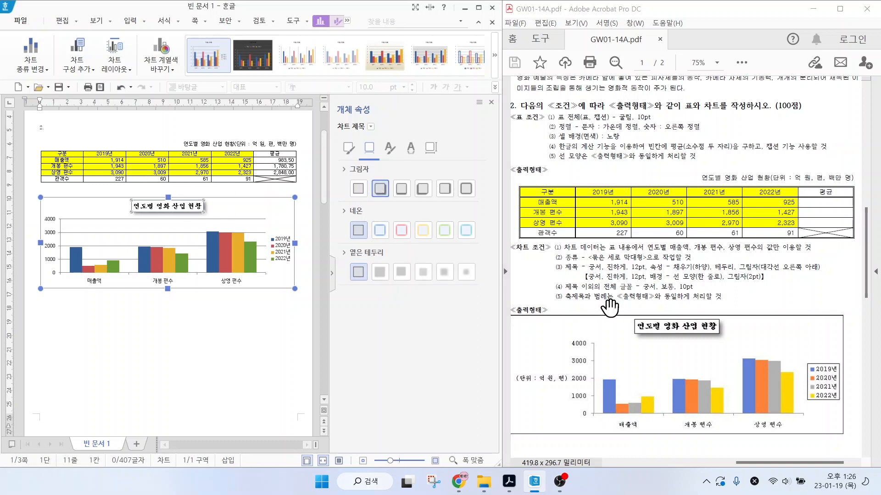
left_click(491, 102)
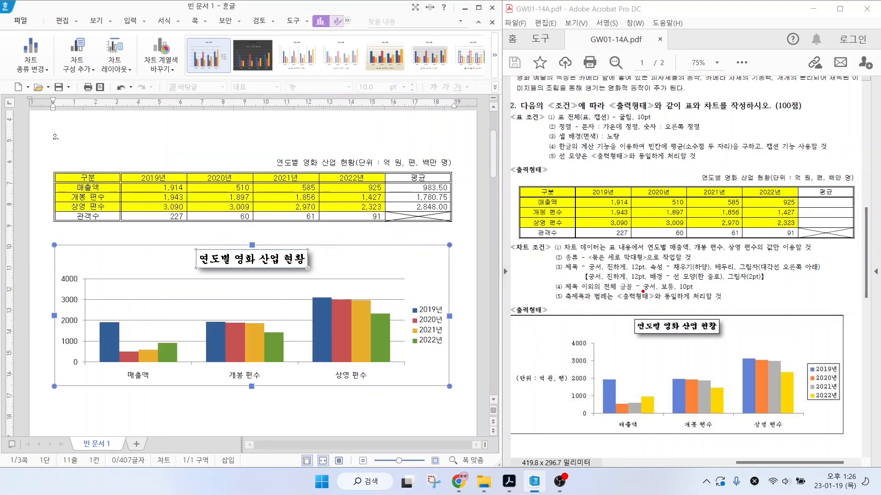
left_click_drag(659, 292, 707, 292)
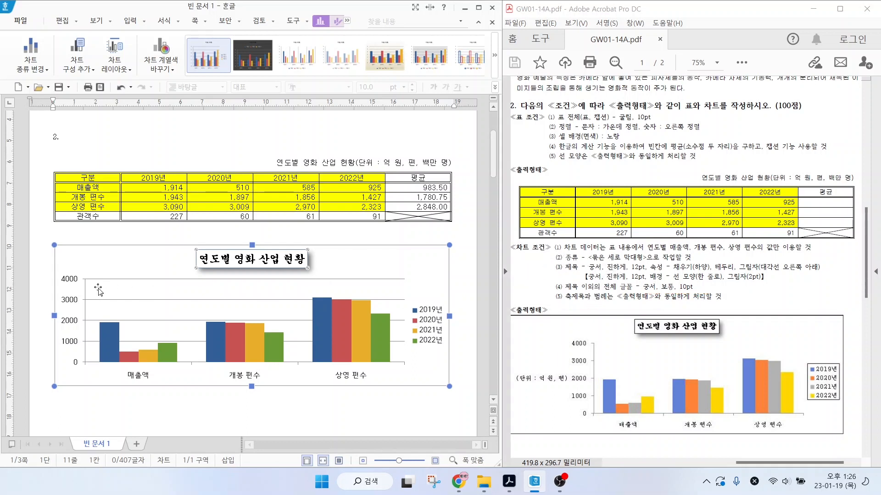
- Set the value axis numbers to the 궁서 font via 글자 모양 편집
left_click(69, 282)
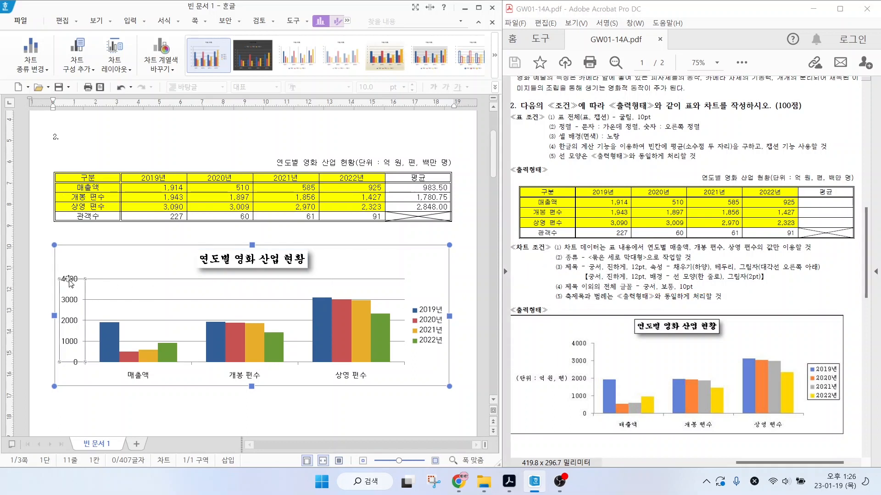
right_click(69, 282)
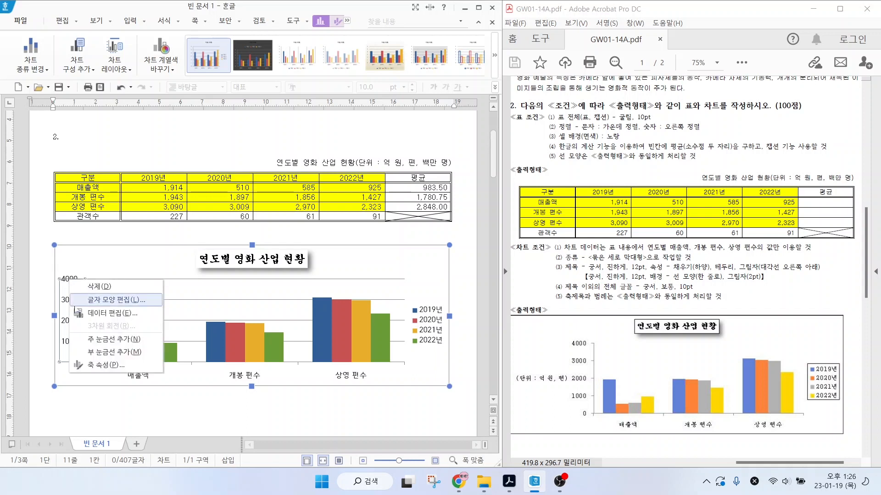
left_click(117, 299)
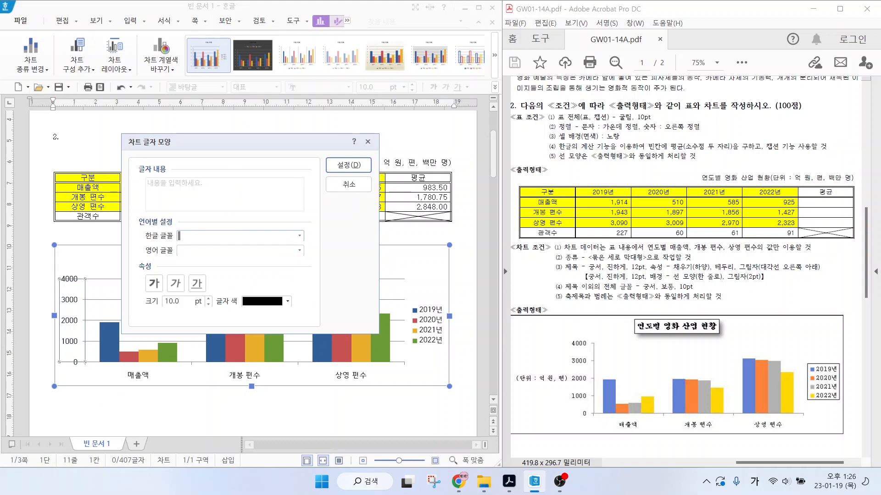
left_click(299, 236)
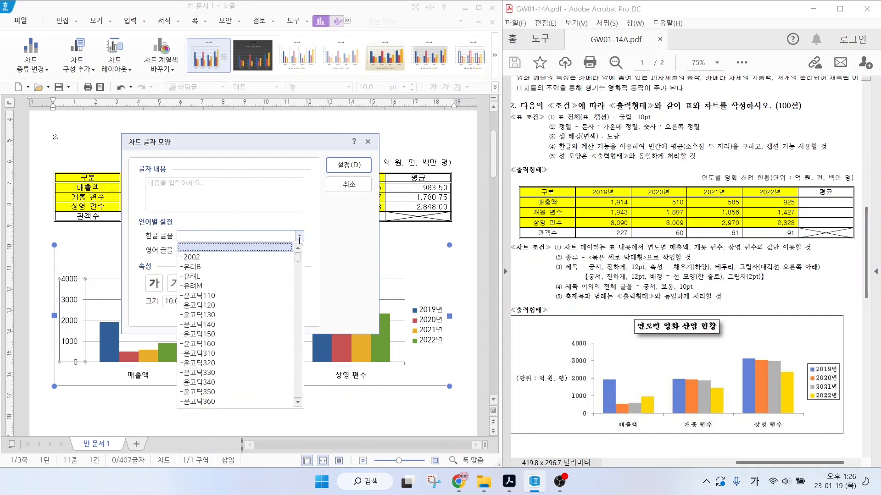
scroll(287, 381, "up", 10)
scroll(287, 381, "up", 3)
left_click(186, 309)
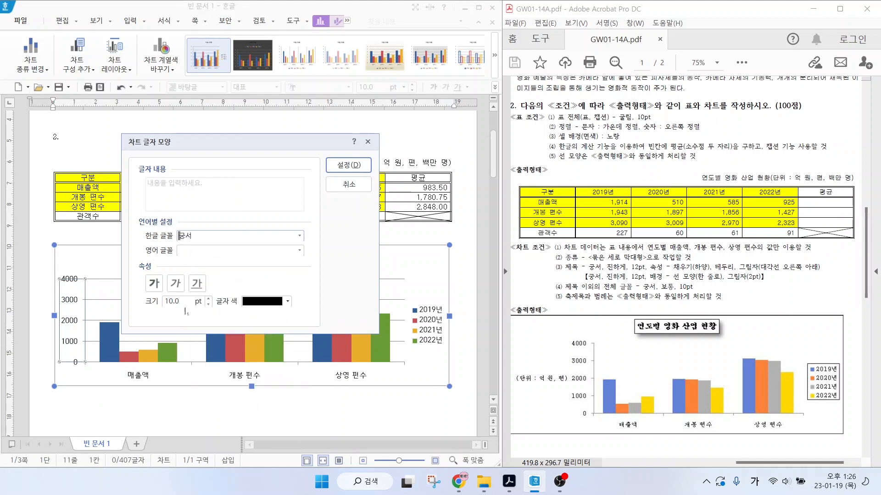
left_click(349, 165)
- Set the category axis labels to the 궁서 font
left_click(136, 376)
right_click(138, 374)
left_click(183, 299)
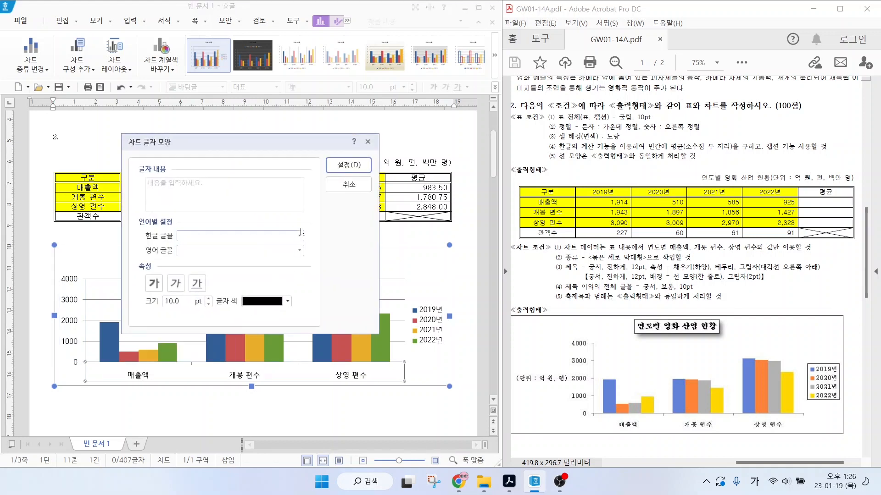
left_click(299, 236)
scroll(287, 377, "up", 5)
scroll(288, 377, "down", 2)
left_click(188, 335)
left_click(349, 165)
- Set the legend entries to the 궁서 font
left_click(424, 316)
right_click(426, 315)
left_click(454, 335)
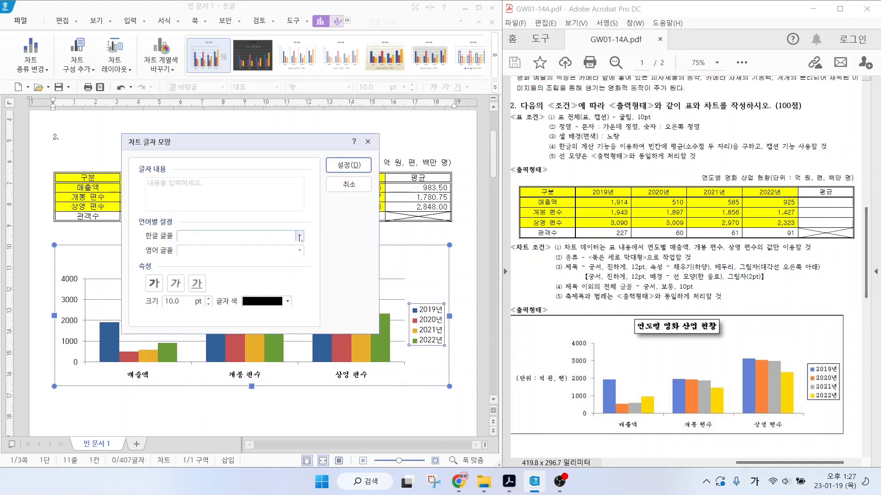
left_click(299, 236)
scroll(292, 377, "down", 6)
left_click(186, 362)
left_click(348, 164)
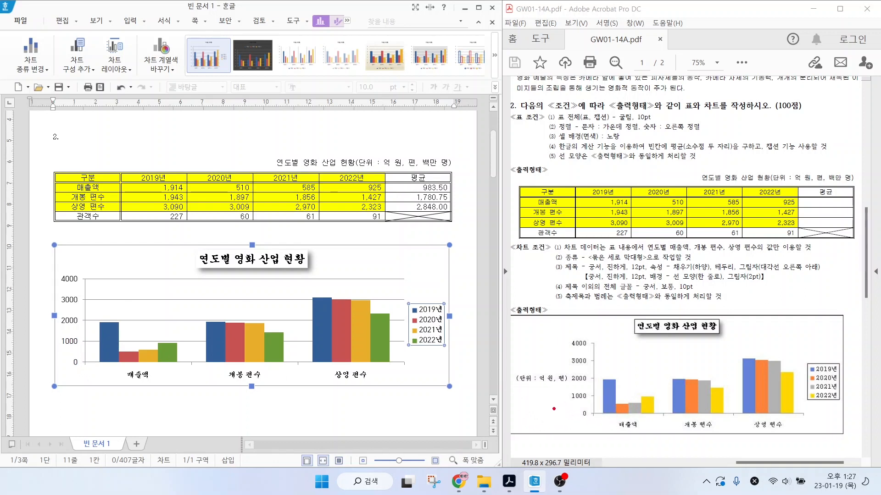
- Add a 기본 세로 axis title to the chart through 차트 구성 추가 > 축 제목
mouse_move(563, 391)
left_mouse_down()
mouse_move(548, 393)
mouse_move(510, 366)
mouse_move(565, 376)
left_mouse_up()
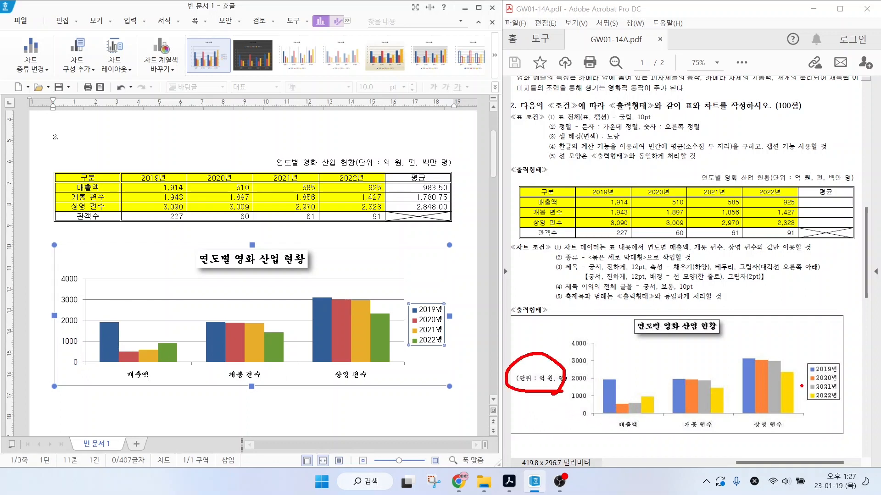
left_click_drag(826, 360, 841, 340)
key("Escape")
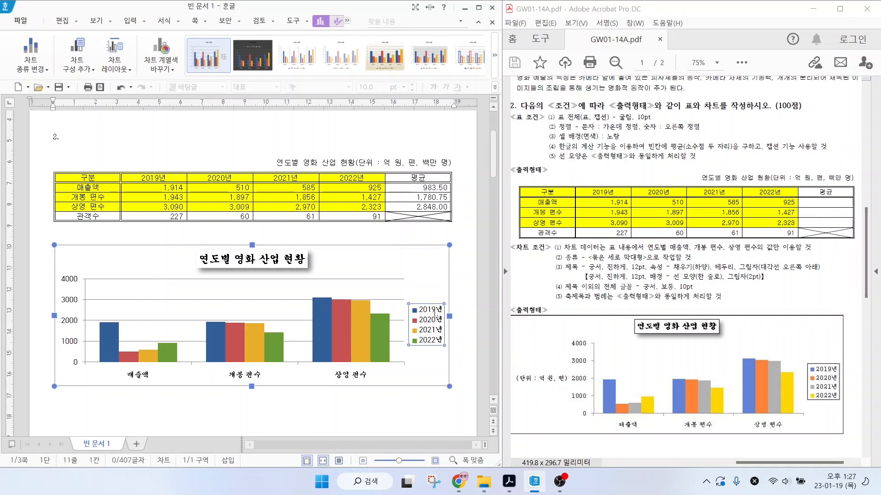
left_click(73, 285)
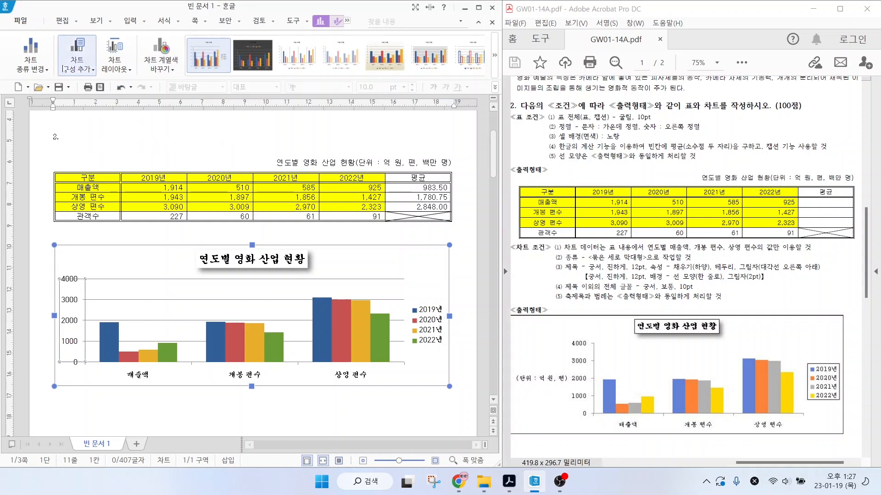
left_click(77, 64)
mouse_move(103, 101)
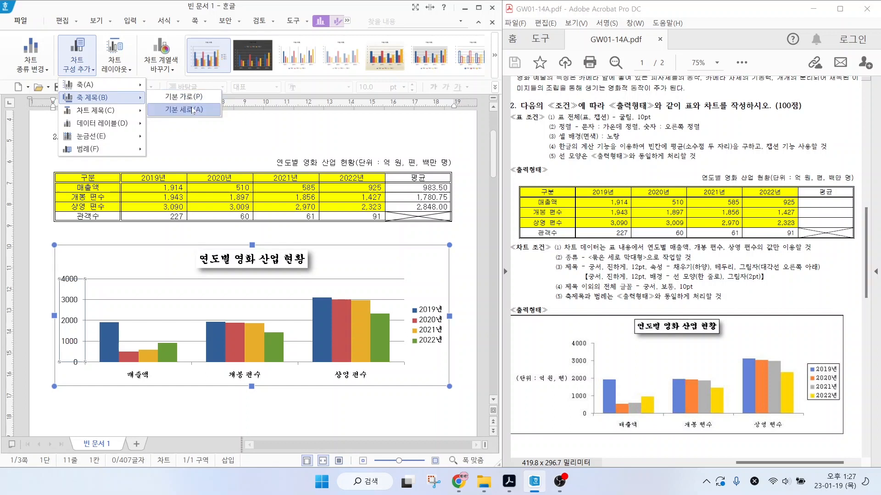
left_click(188, 110)
- Change the axis title text to '(단위 : 억 원, 편)' in the 궁서 font
left_click(67, 324)
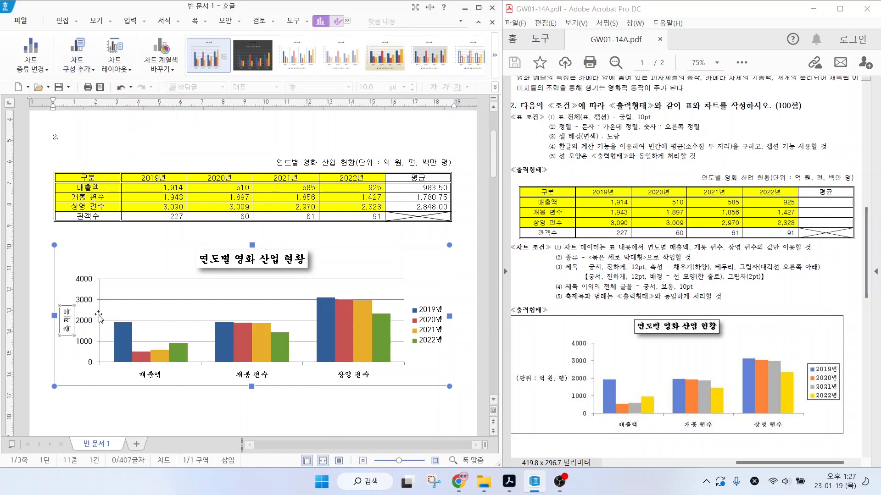
right_click(66, 317)
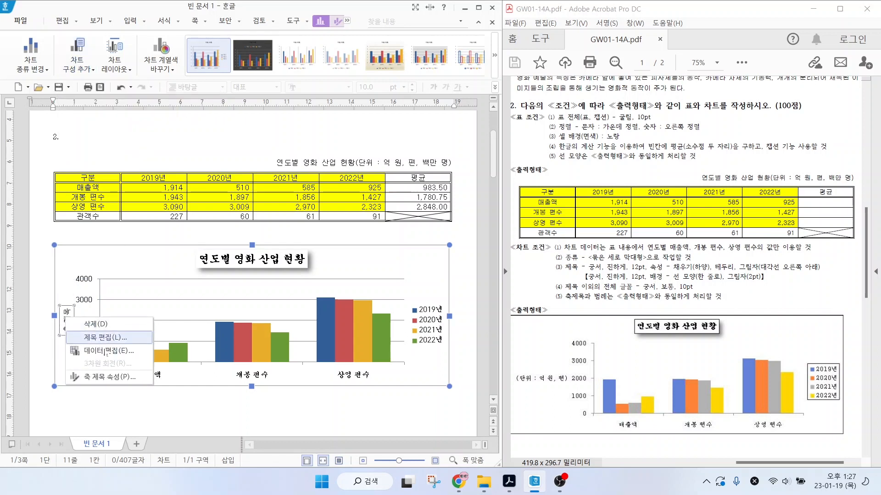
left_click(99, 338)
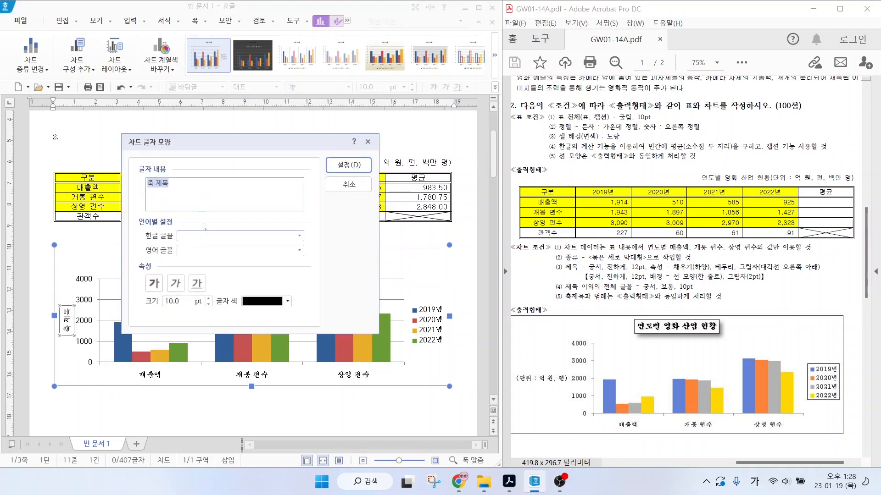
key("BackSpace")
type("(단위 : 억 원, 편)")
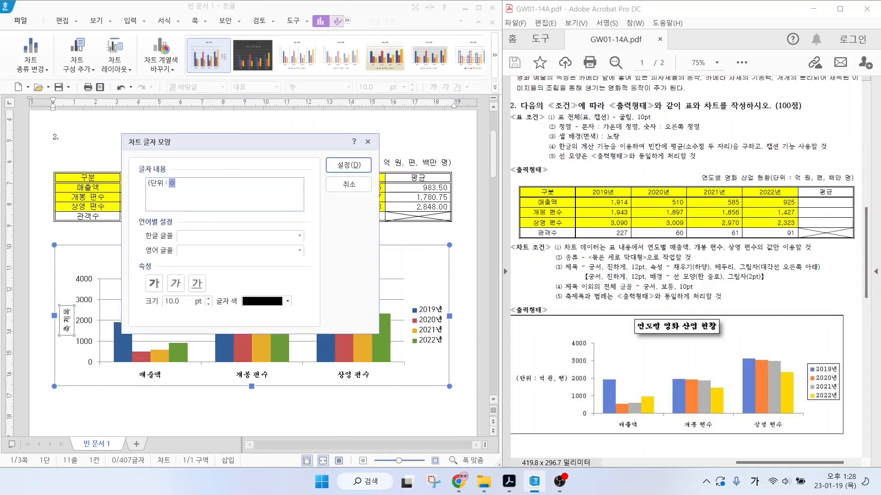
left_click(298, 236)
left_click_drag(297, 256, 297, 379)
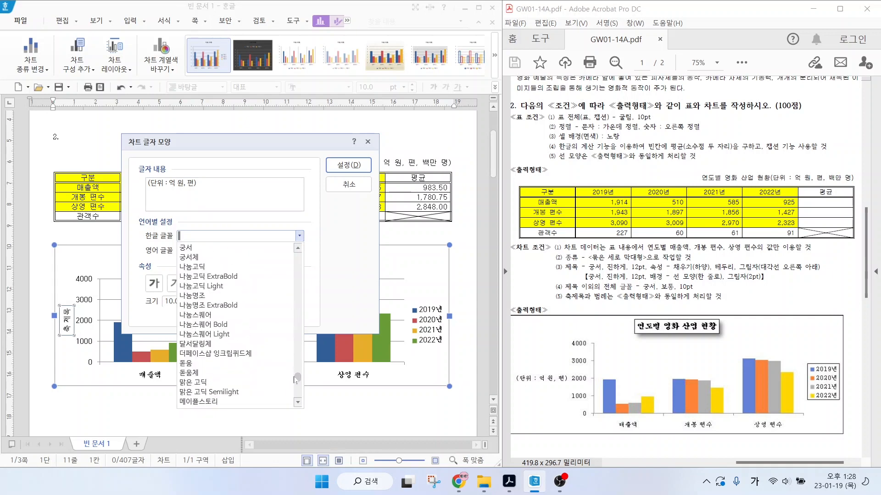
left_click(207, 248)
left_click(348, 165)
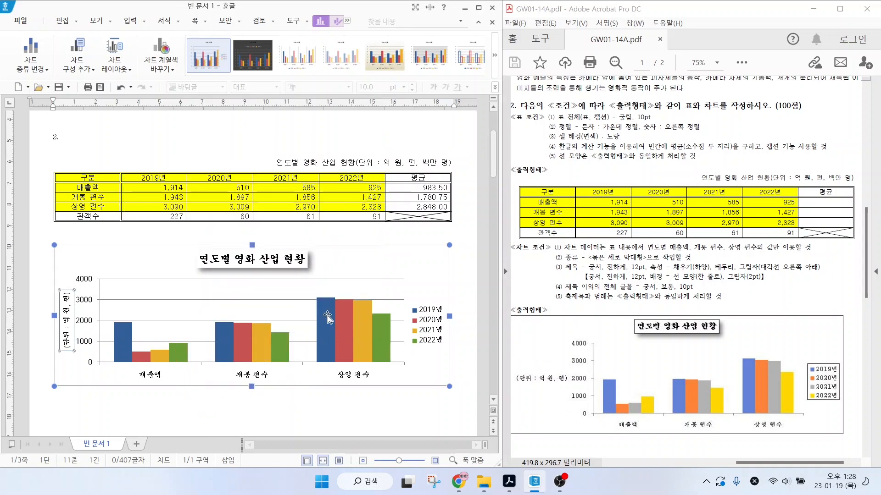
right_click(67, 314)
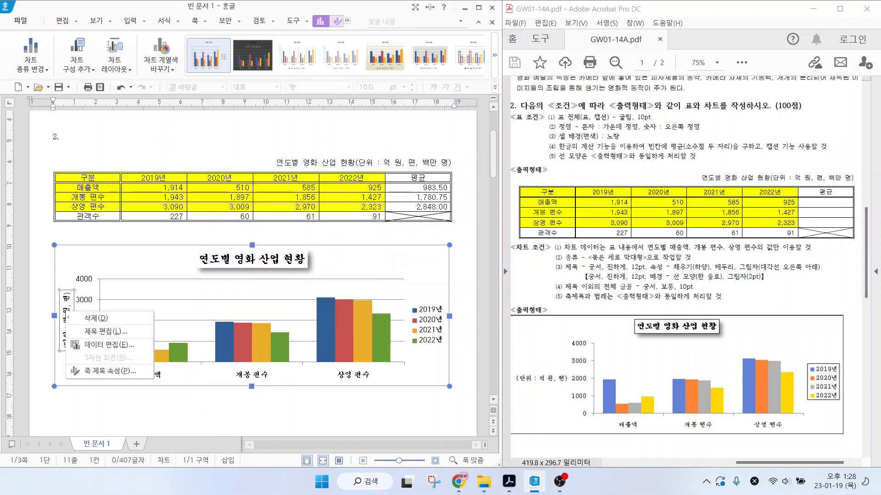
- Set the axis title's 글상자 글자 방향 to 가로 so it reads horizontally
left_click(101, 372)
left_click(433, 151)
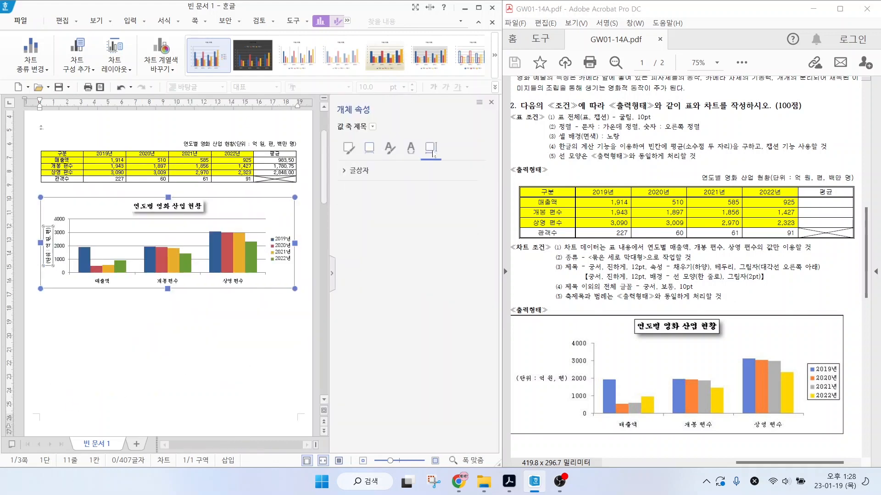
left_click(351, 170)
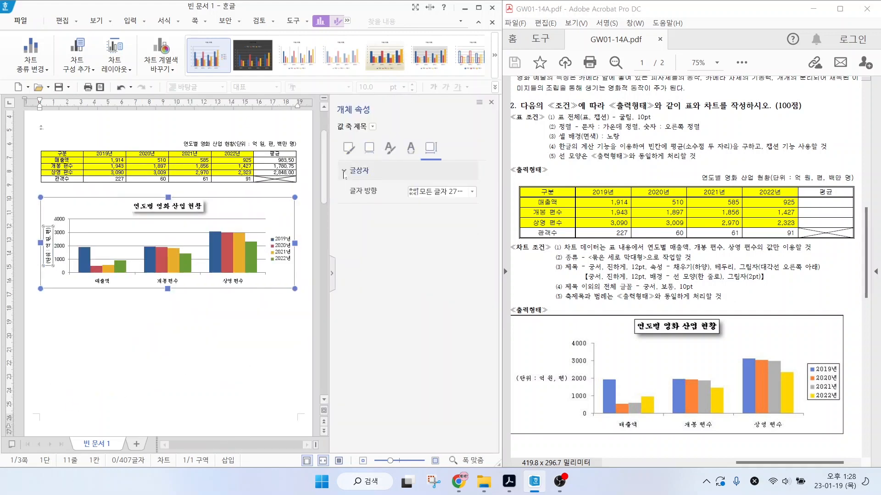
left_click(437, 195)
left_click(426, 203)
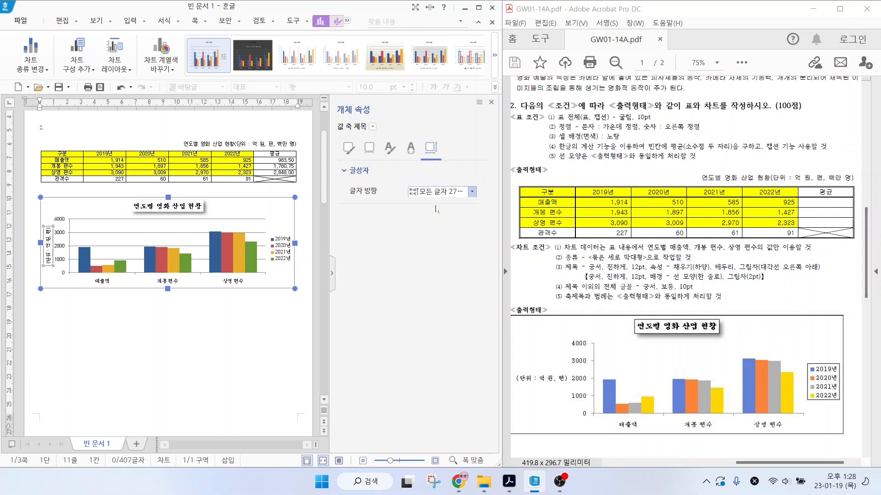
- Give the legend a black outline and close the object properties panel
left_click(284, 255)
key("ctrl")
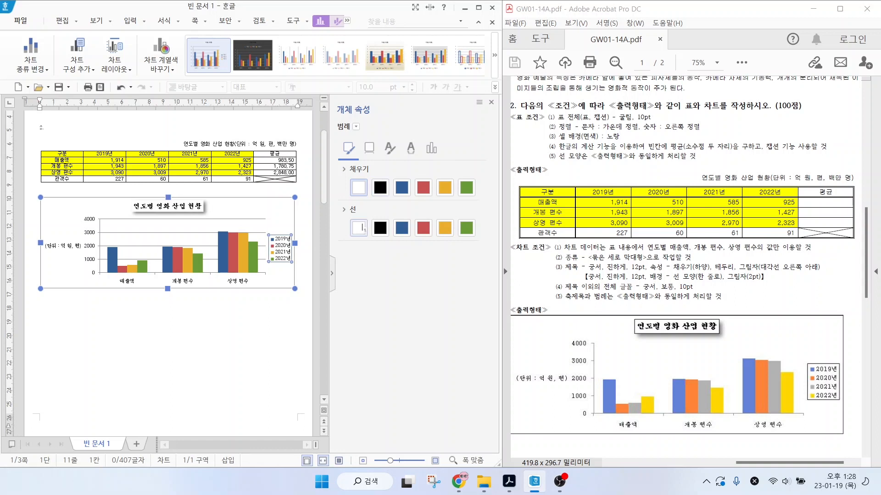
left_click(380, 228)
left_click(188, 206)
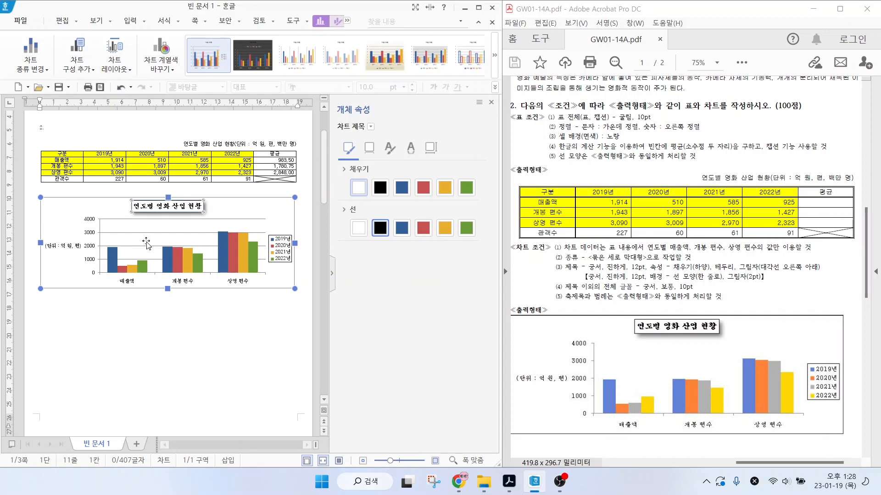
left_click(491, 103)
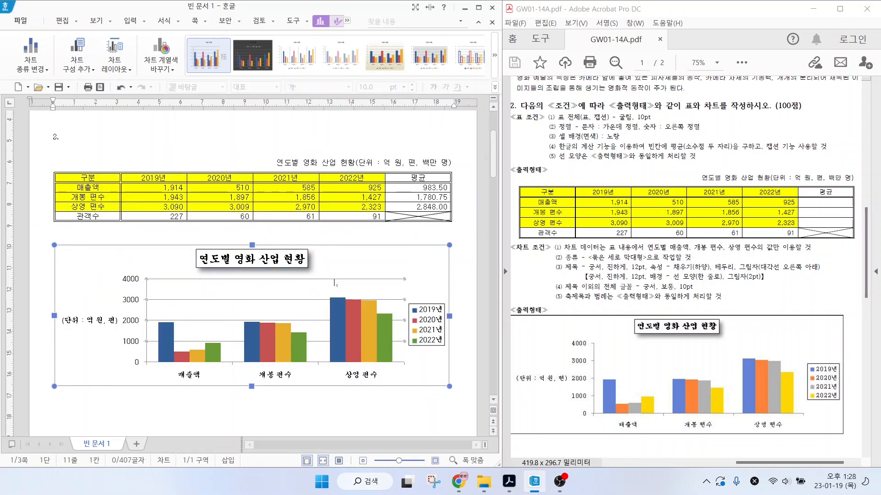
- Delete the horizontal gridlines from the movie-industry chart
key("ctrl+2")
left_click_drag(334, 279, 377, 244)
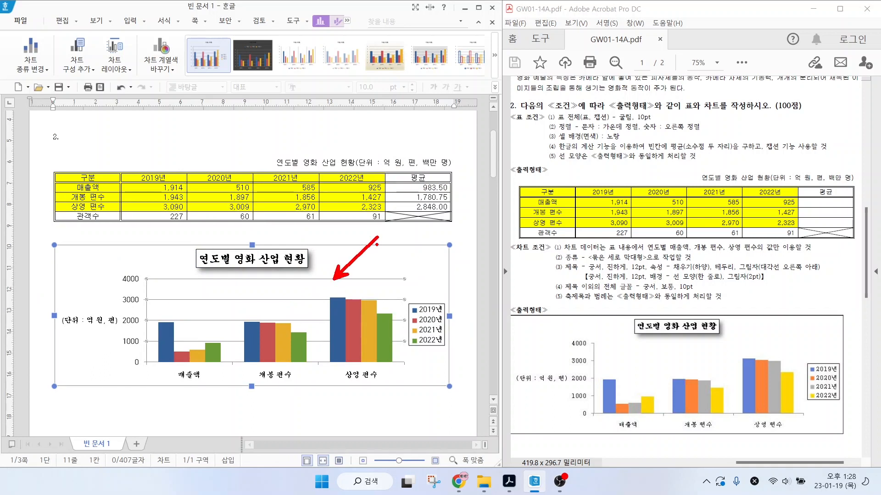
left_click_drag(651, 360, 690, 339)
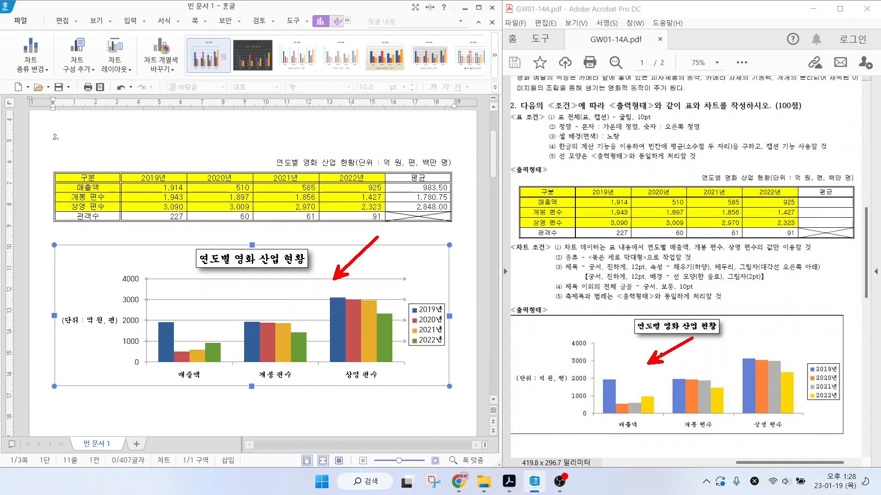
key("Escape")
right_click(358, 281)
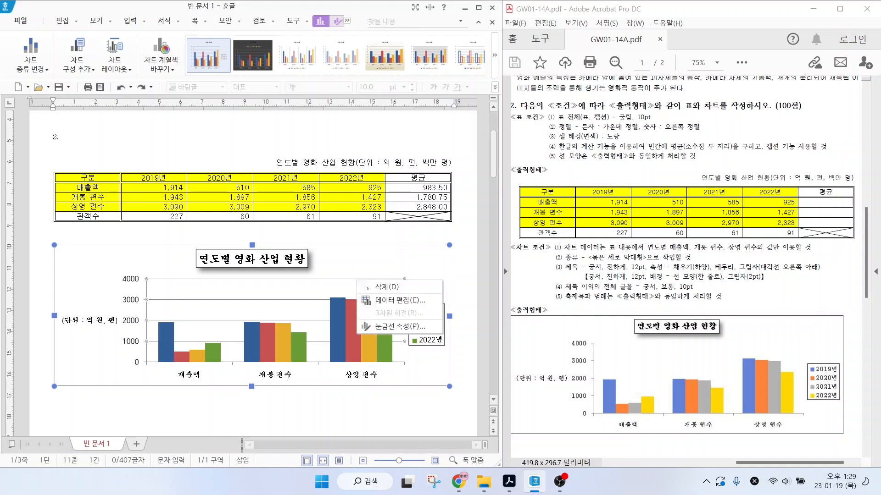
left_click(385, 288)
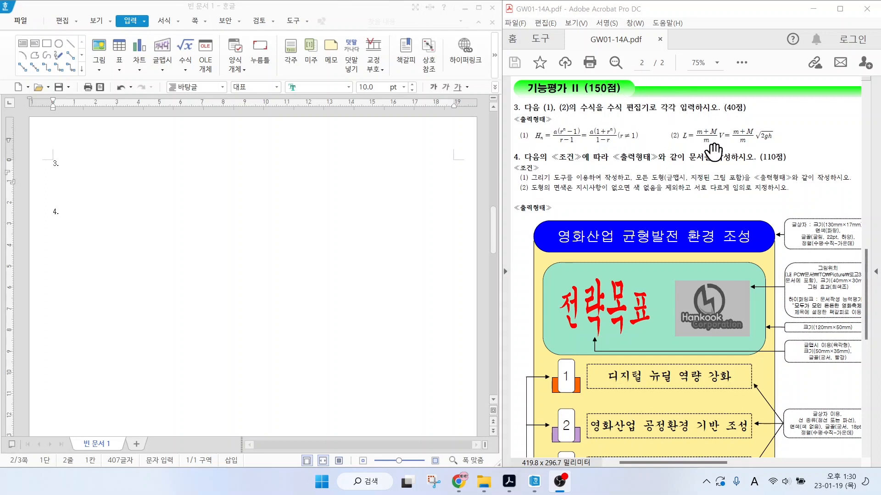
- Type the (1) label under item 3. and start a new line for (2)
mouse_move(746, 112)
left_mouse_down()
mouse_move(719, 105)
mouse_move(751, 112)
left_mouse_up()
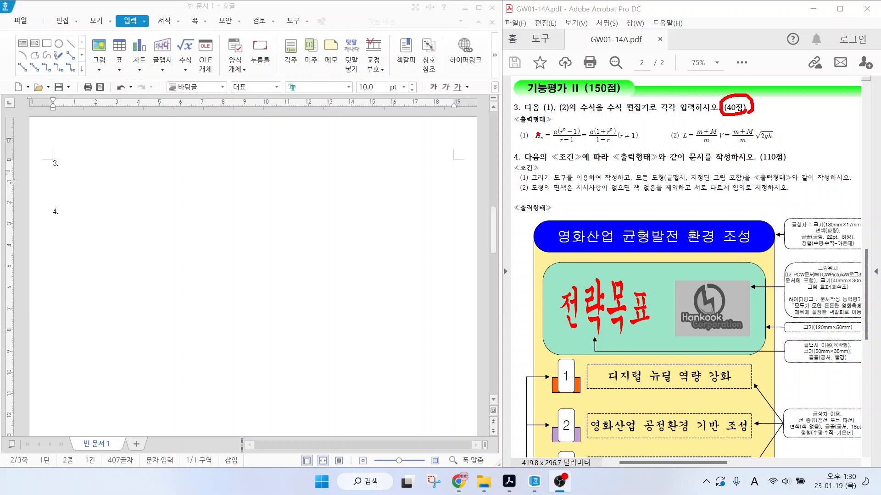
left_click_drag(526, 127, 647, 150)
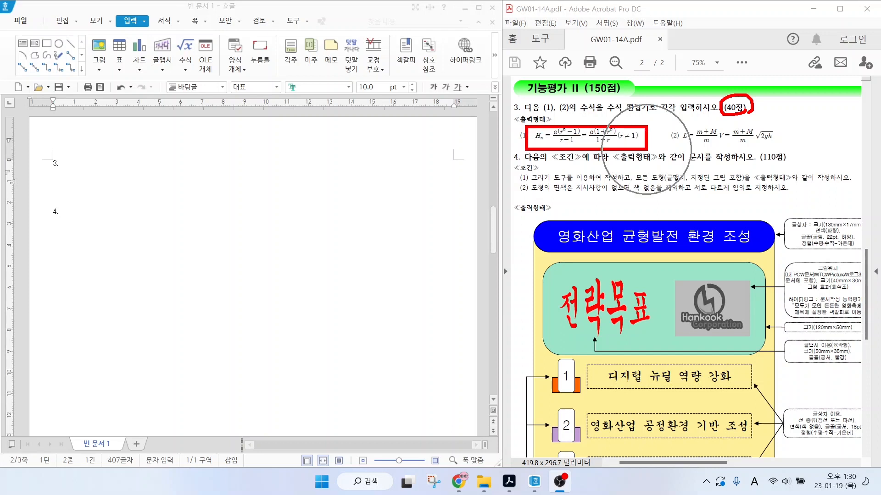
left_click_drag(680, 125, 781, 153)
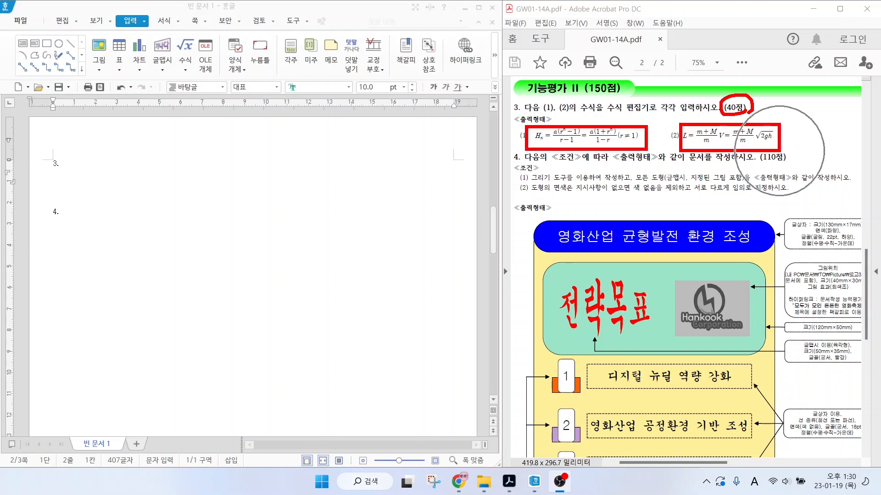
key("Escape")
left_click(124, 174)
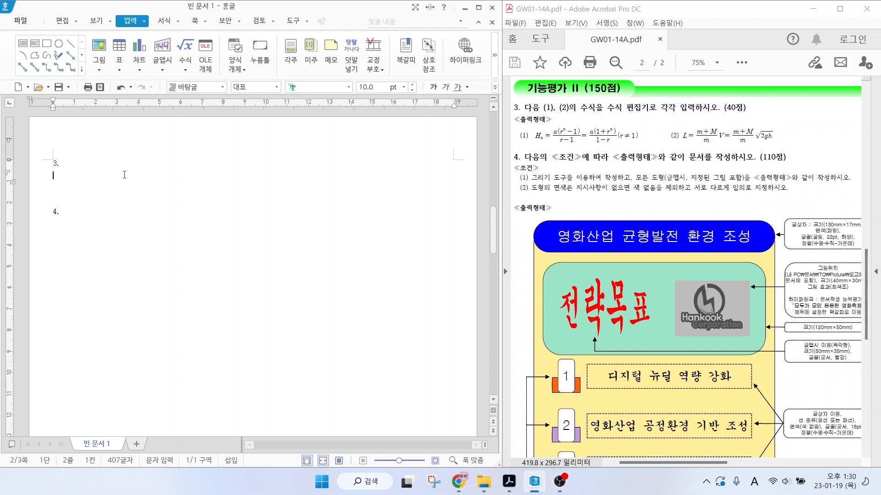
type("(1)")
key("Return")
- Start a new equation at the end of the (1) line with 입력 > 수식
left_click(98, 177)
left_click(130, 21)
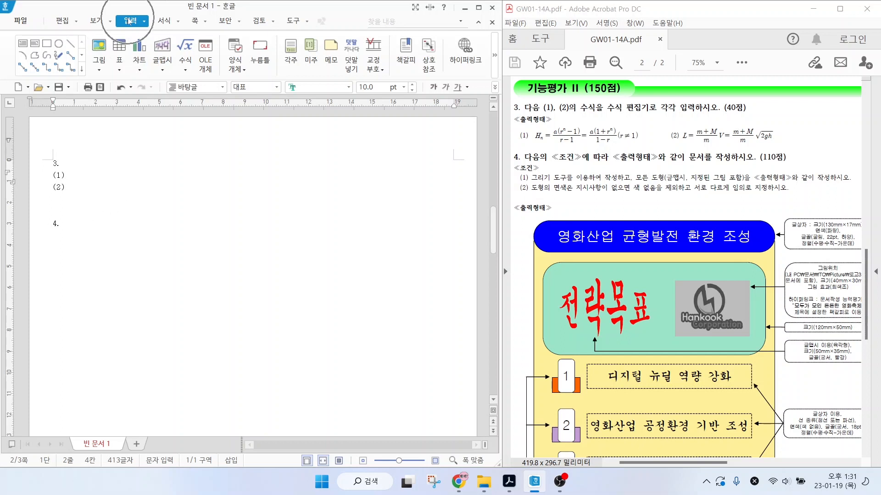
left_click(190, 47)
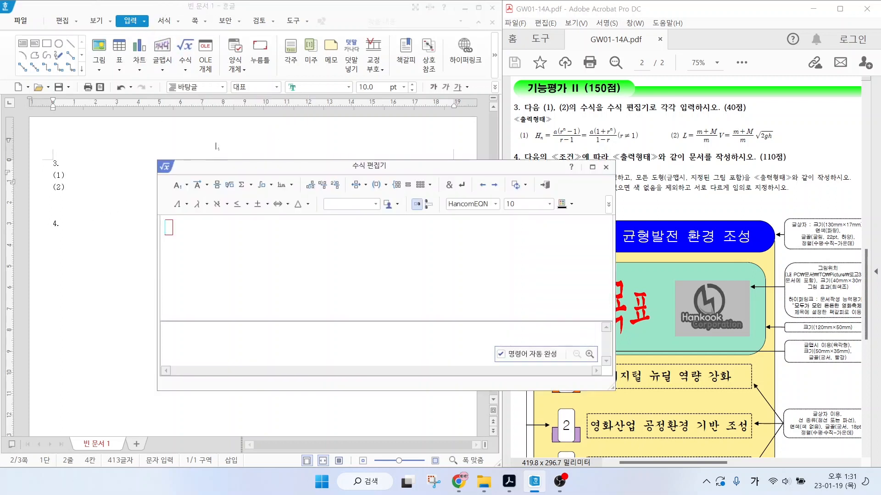
- Build the first part of the formula: H_n = a(r^n−1)/(r−1) =
left_click_drag(227, 170, 207, 165)
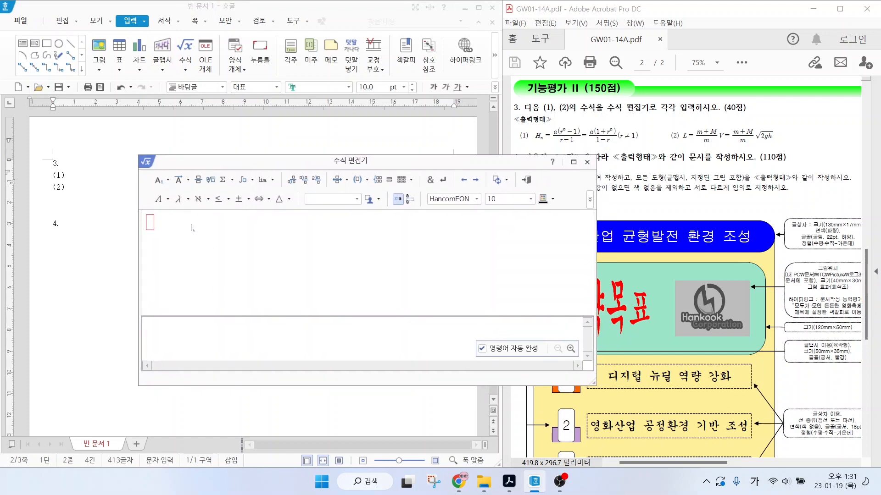
key("Hangul")
type("H")
key("ctrl")
left_click(169, 180)
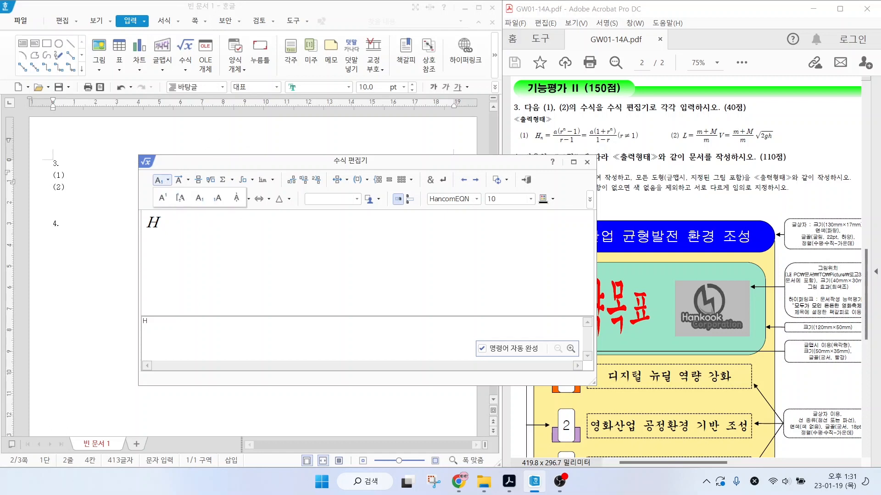
left_click(199, 199)
type("n")
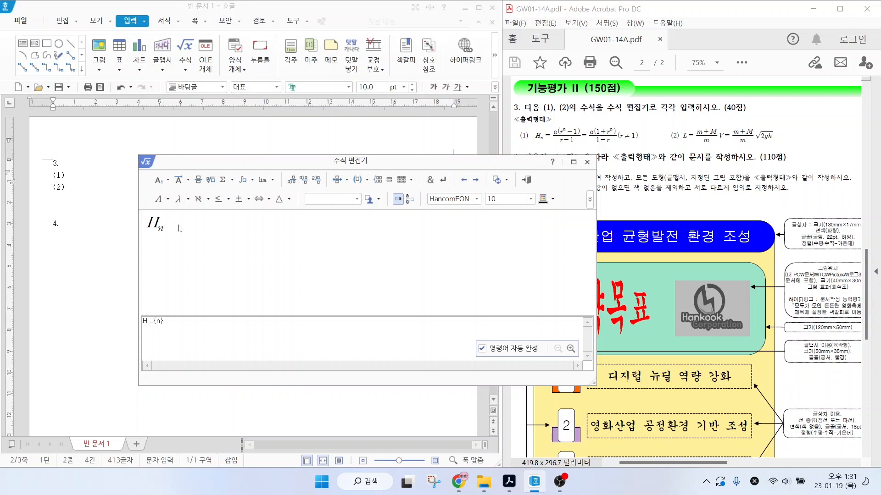
type("=")
left_click(198, 180)
type("a(r} over {}")
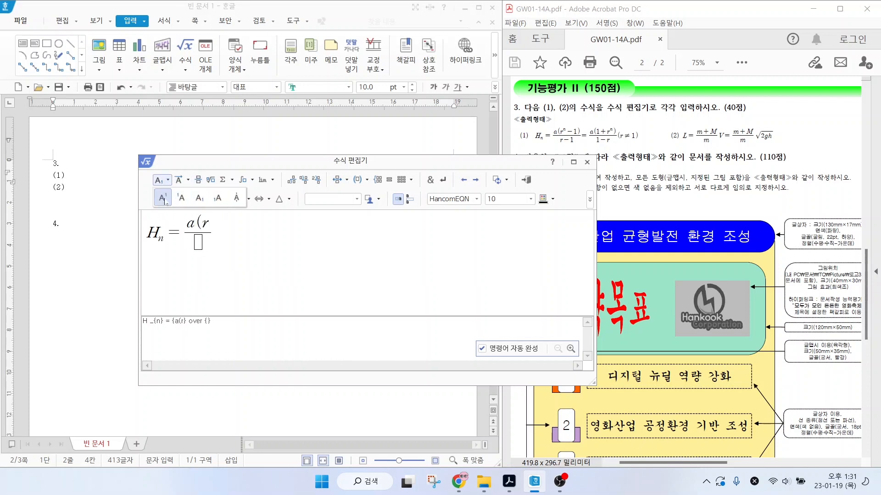
left_click(164, 201)
type("n")
key("Tab")
type("-1)")
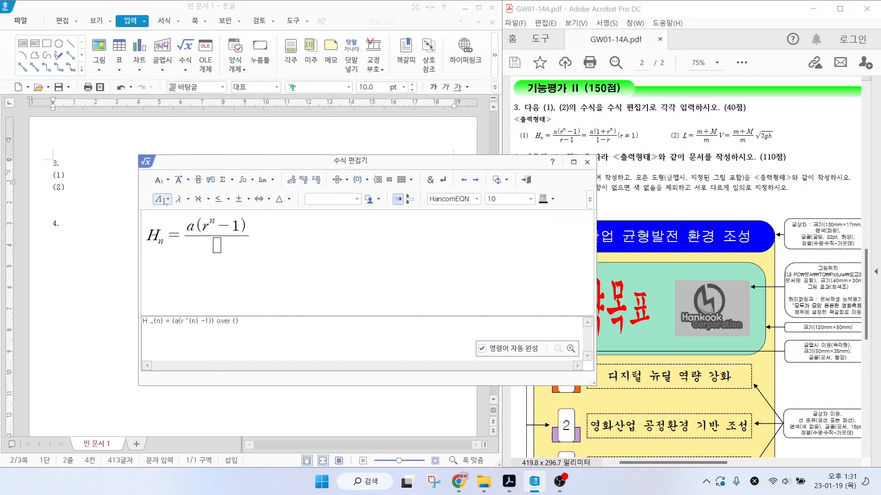
key("Tab")
type("r-1} =")
- Add the second fraction a(1+r^n)/(1−r) and the condition (r≠1)
left_click(198, 180)
type("a(1+r} over {}")
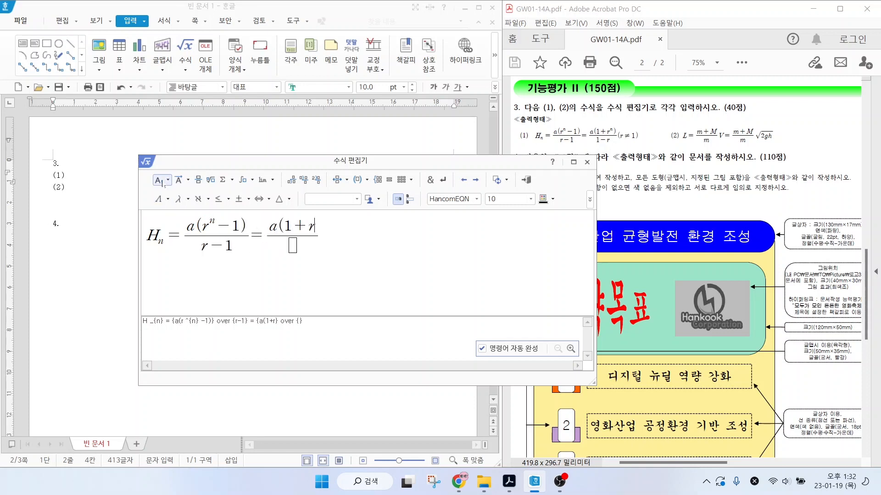
left_click(164, 183)
type("n")
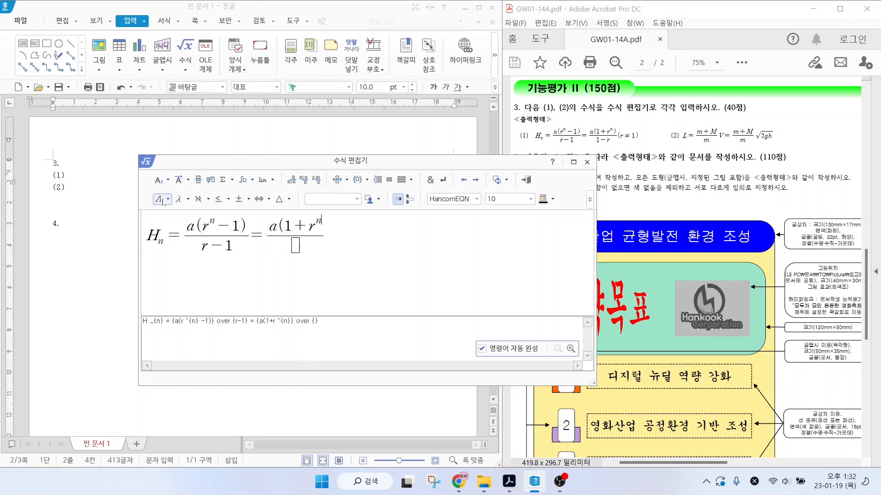
key("Tab")
type(")")
key("Tab")
type("1-r")
key("Tab")
type("(r")
left_click(248, 199)
left_click(244, 271)
type("1)")
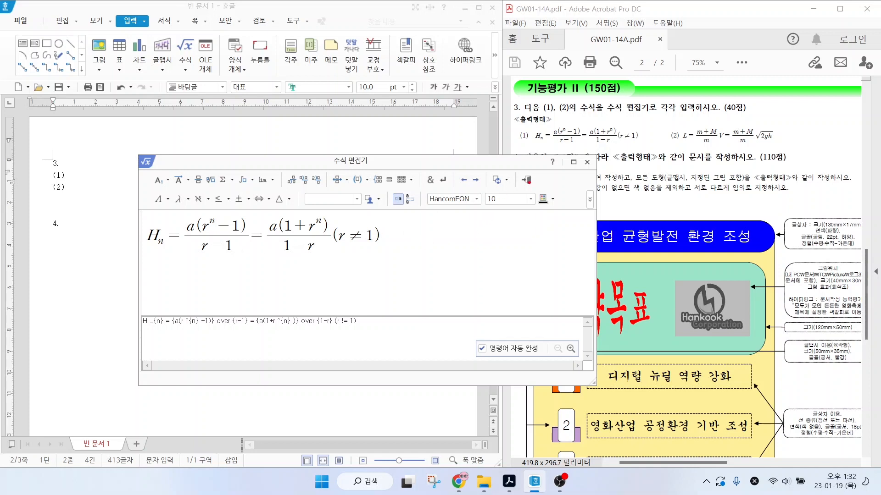
mouse_move(542, 190)
left_mouse_down()
mouse_move(519, 189)
mouse_move(539, 165)
mouse_move(541, 190)
mouse_move(574, 133)
left_mouse_up()
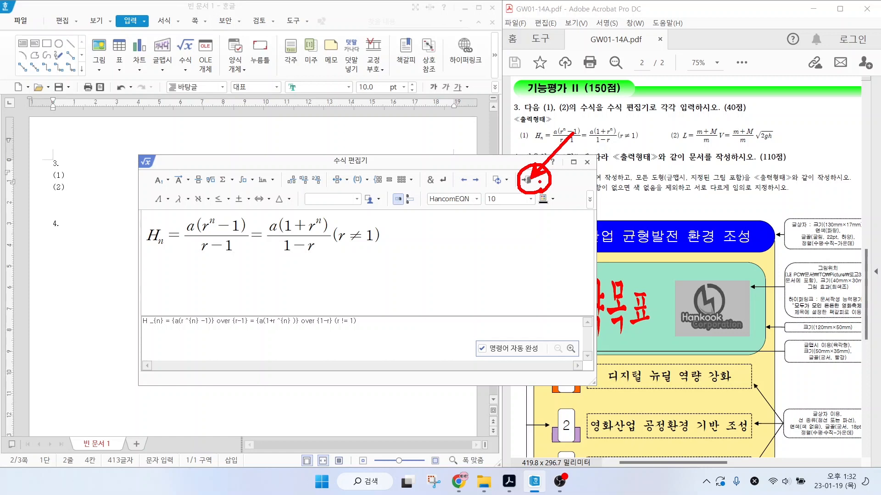
key("Escape")
- Insert equation (1) into the document and check it in the editor
left_click(525, 180)
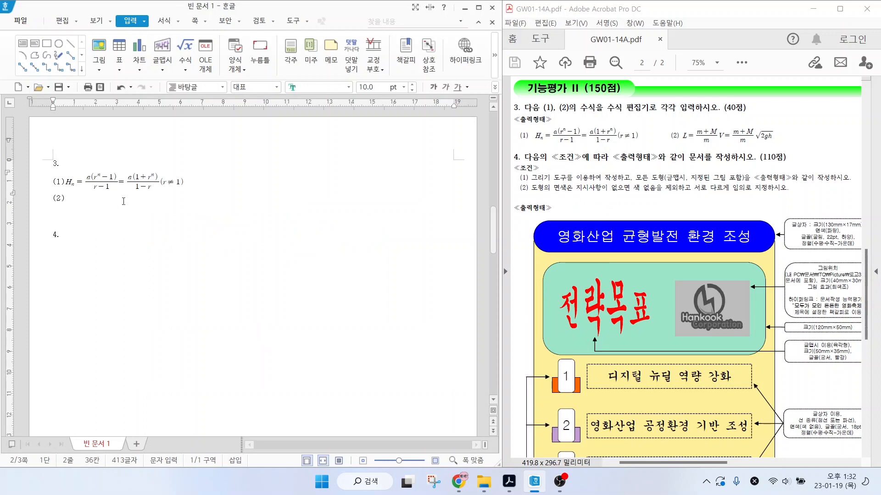
left_click(142, 185)
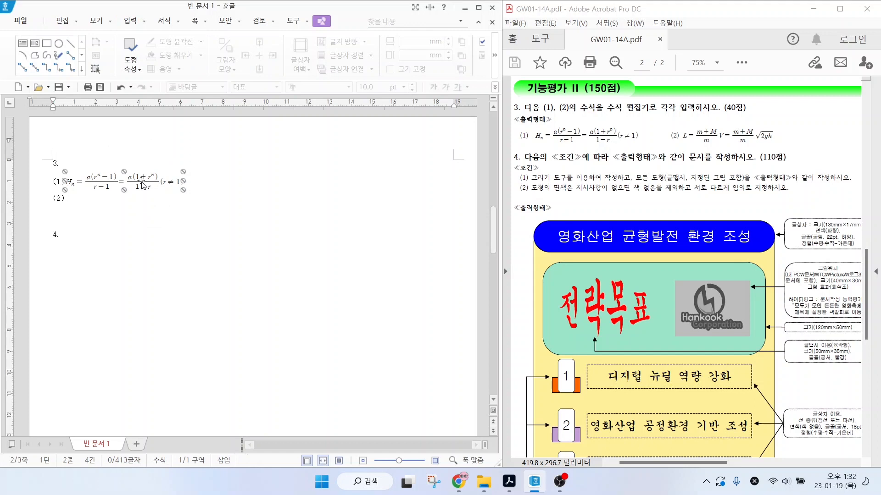
double_click(142, 185)
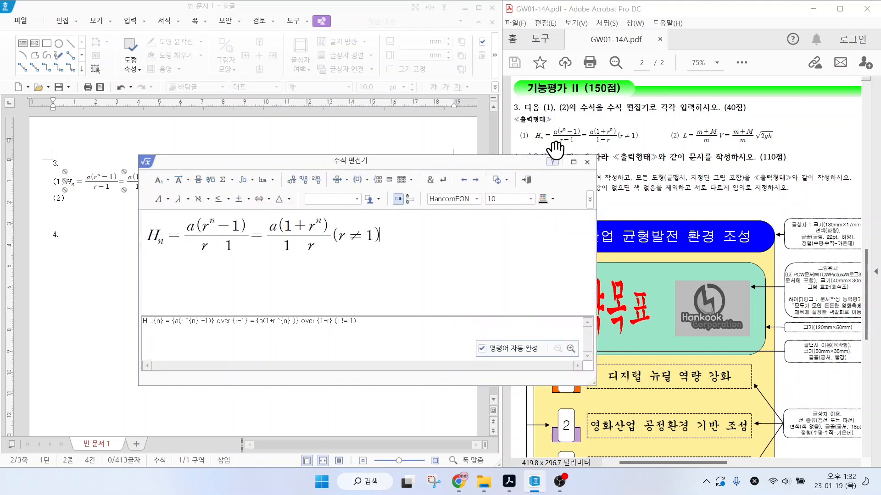
left_click(587, 162)
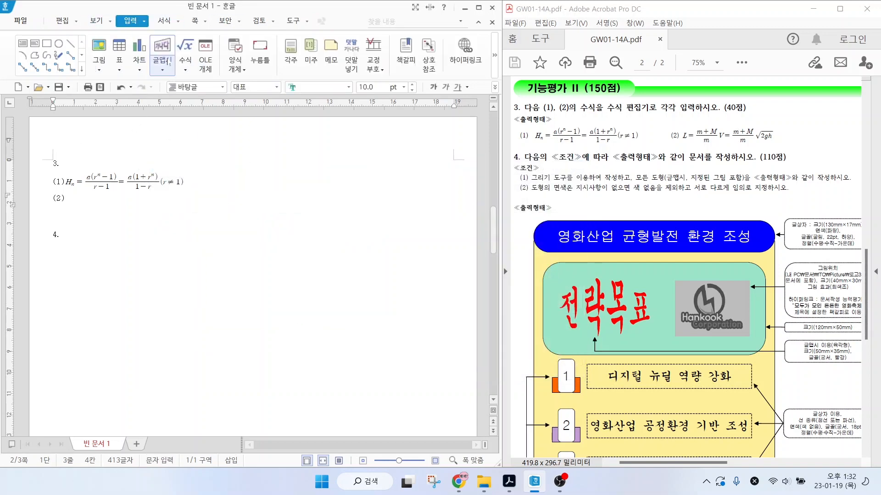
- Start equation (2) with L = (m+M)/m
left_click(185, 44)
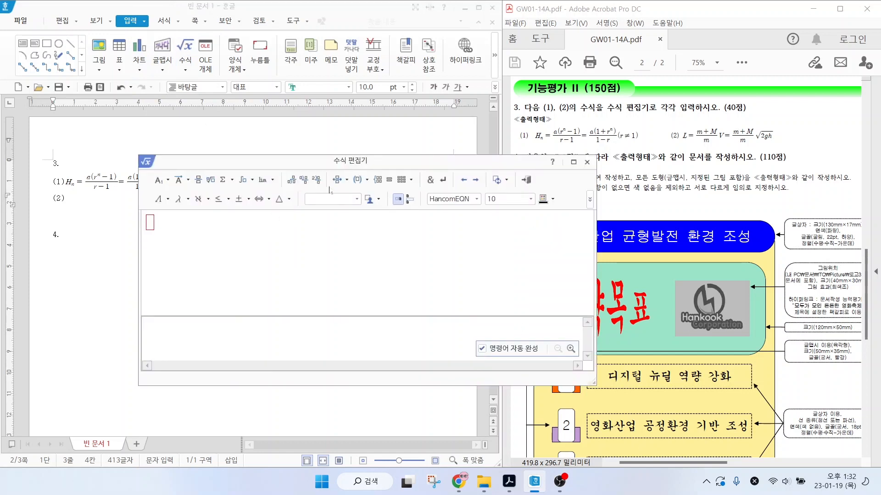
type("L=")
key("ctrl")
key("ctrl")
left_click(197, 181)
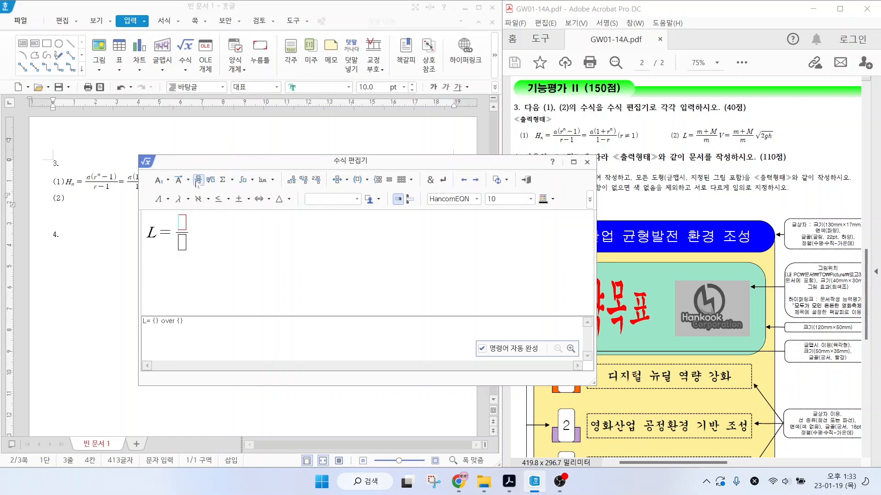
type("m+M")
key("Tab")
type("m")
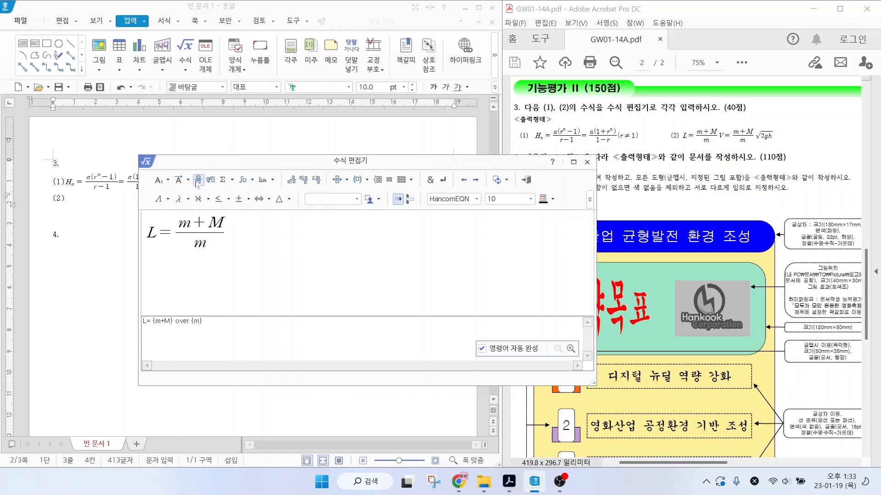
key("Tab")
- Finish equation (2) with V = (m+M)/m √(2gh) and insert it after (2)
type("V=")
left_click(198, 181)
type("m+M")
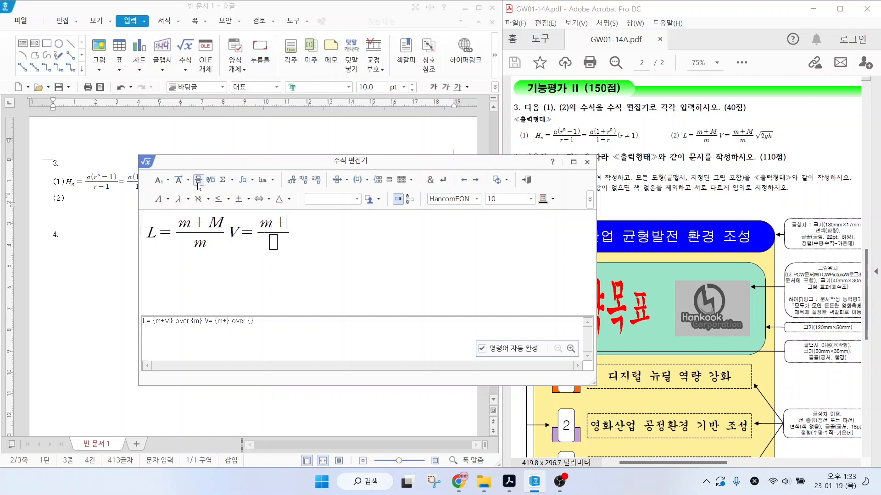
key("Tab")
type("m")
key("Tab")
left_click(210, 180)
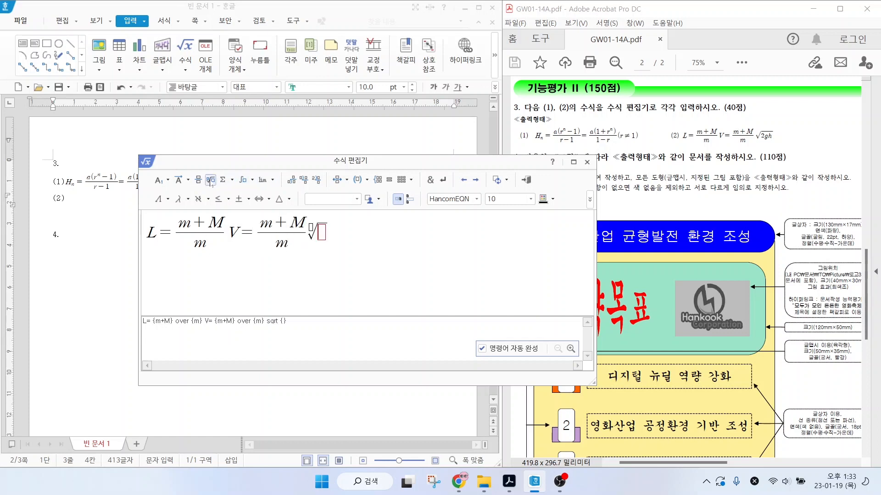
type("2gh")
left_click(526, 179)
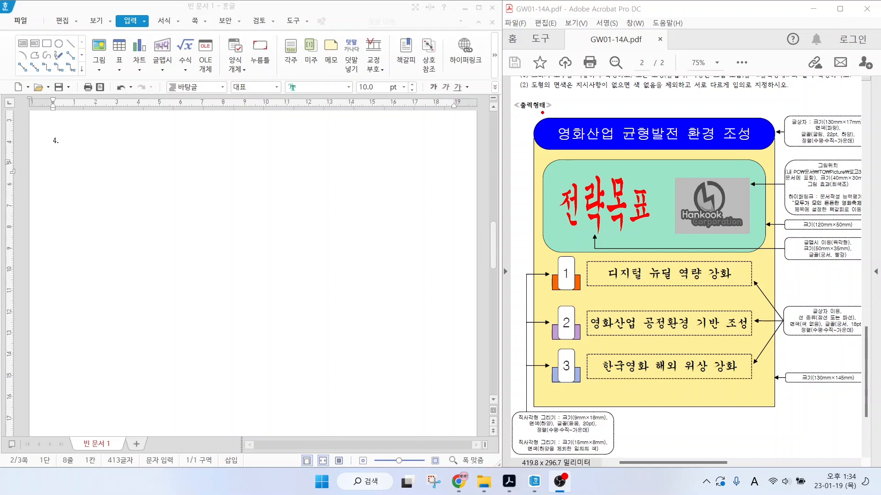
- Place the cursor on the line below 4. and switch to the rectangle drawing tool
left_click_drag(591, 91, 725, 89)
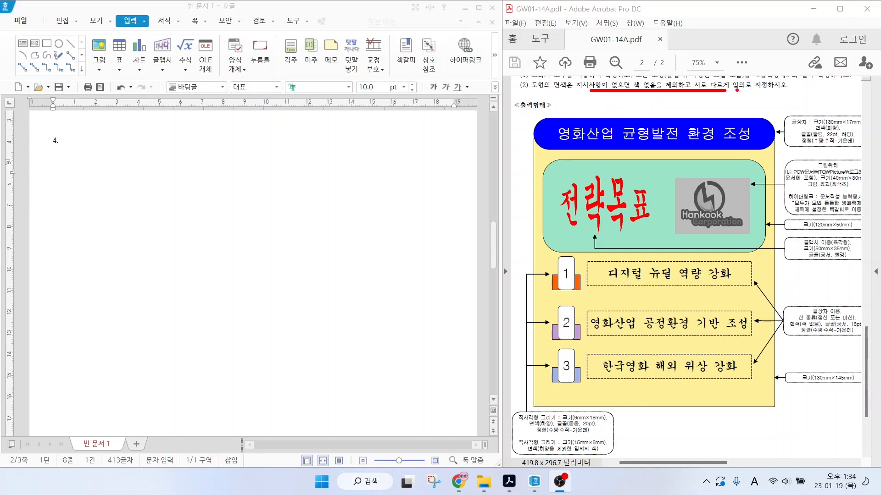
left_click_drag(736, 90, 765, 109)
left_click_drag(533, 169, 493, 146)
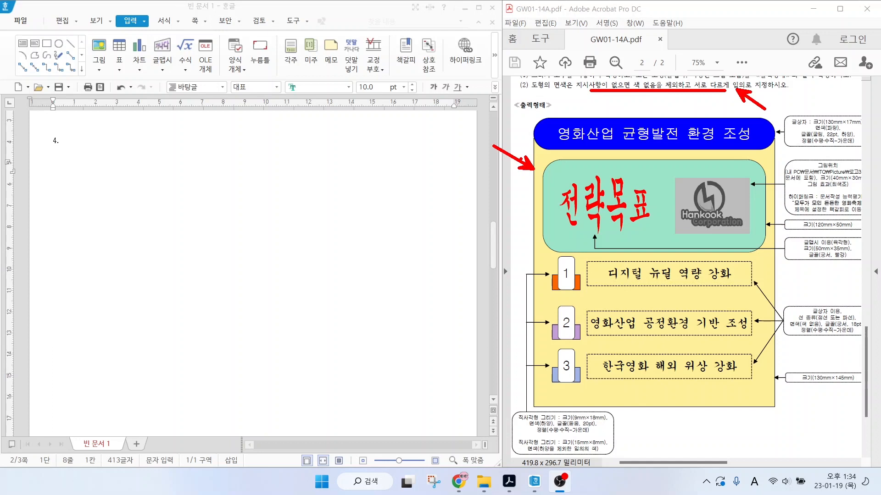
key("Escape")
left_click(108, 258)
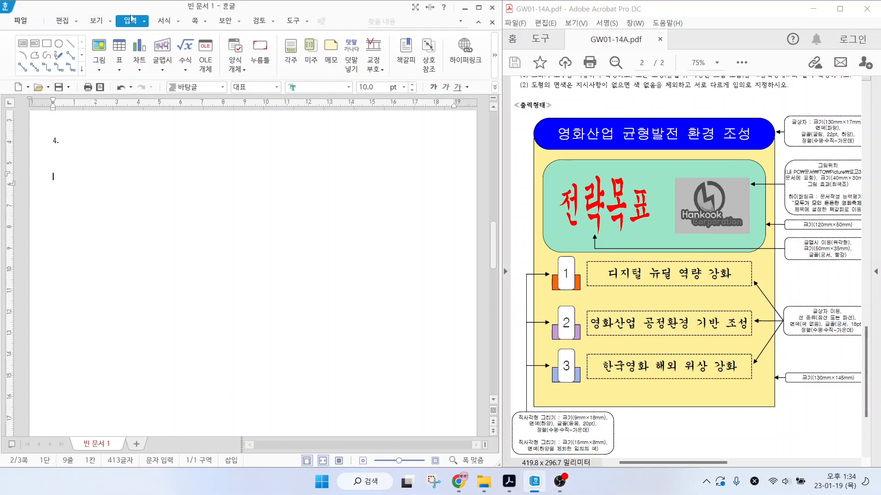
left_click(48, 46)
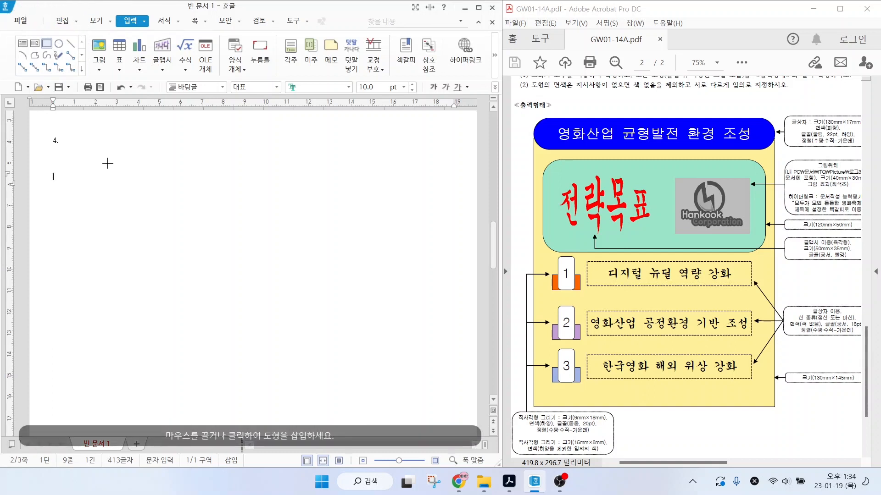
- Draw a large rectangle below item 4 and lock its size at 130 × 145 mm
left_click_drag(111, 163, 364, 375)
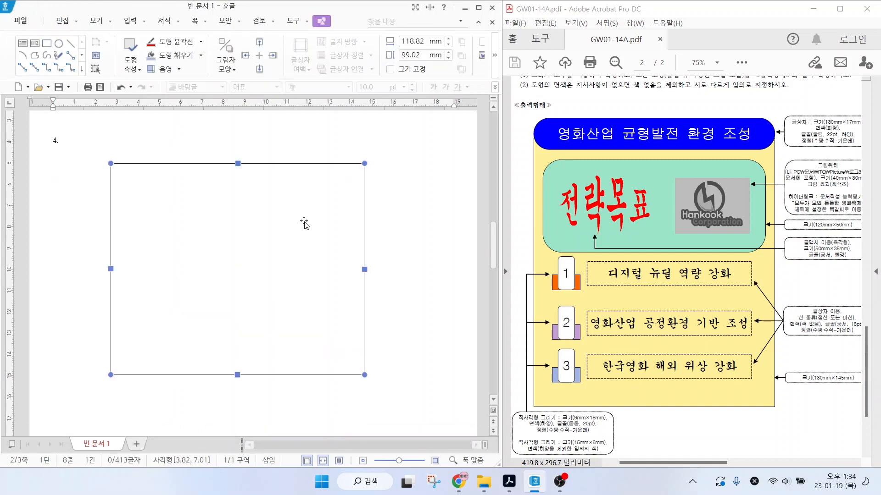
left_click(273, 209)
double_click(273, 196)
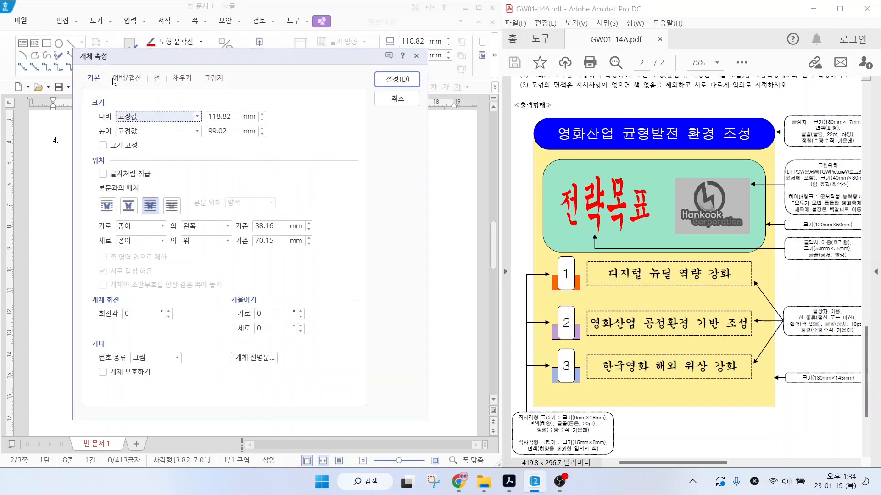
key("Tab")
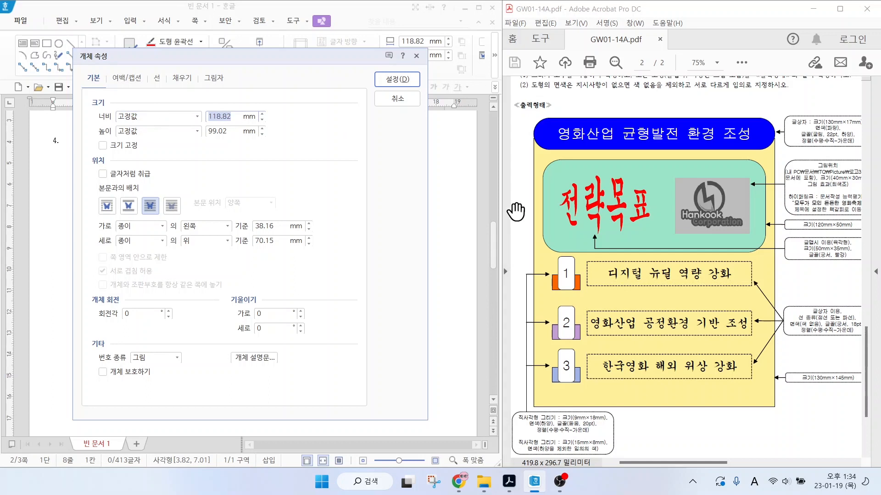
key("alt")
left_click_drag(817, 386, 785, 407)
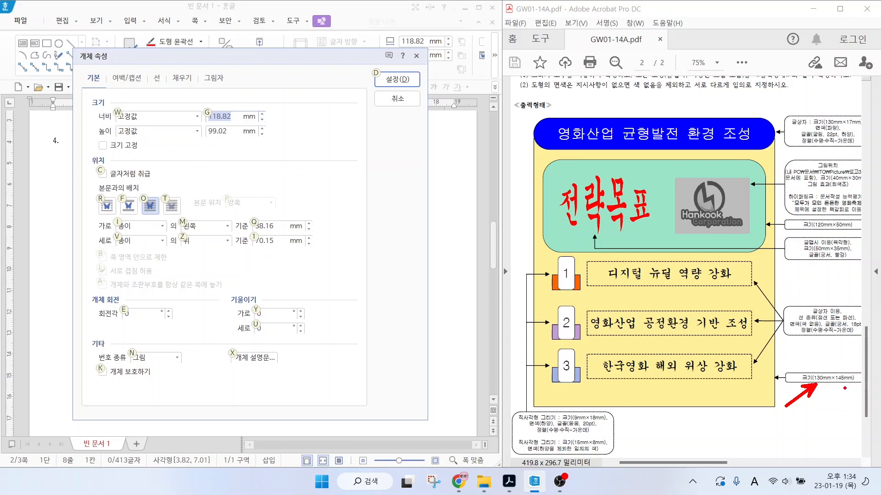
left_click_drag(845, 389, 822, 411)
key("Escape")
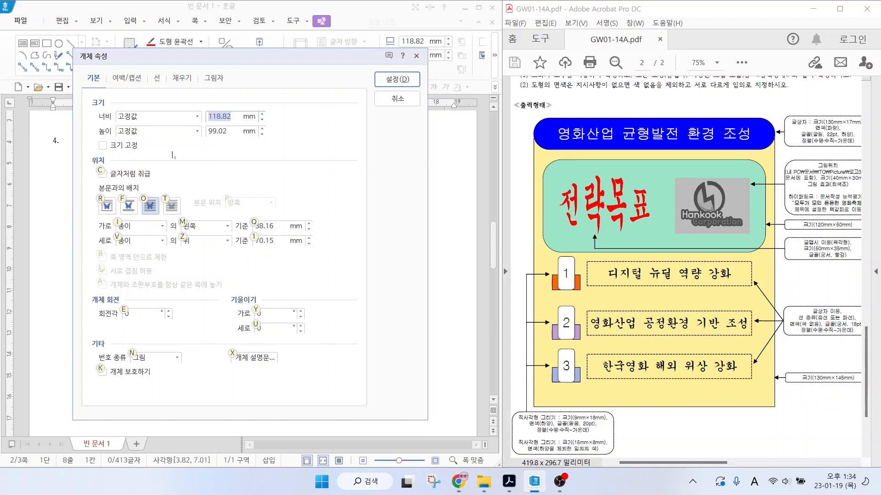
type("130")
key("Tab")
type("145")
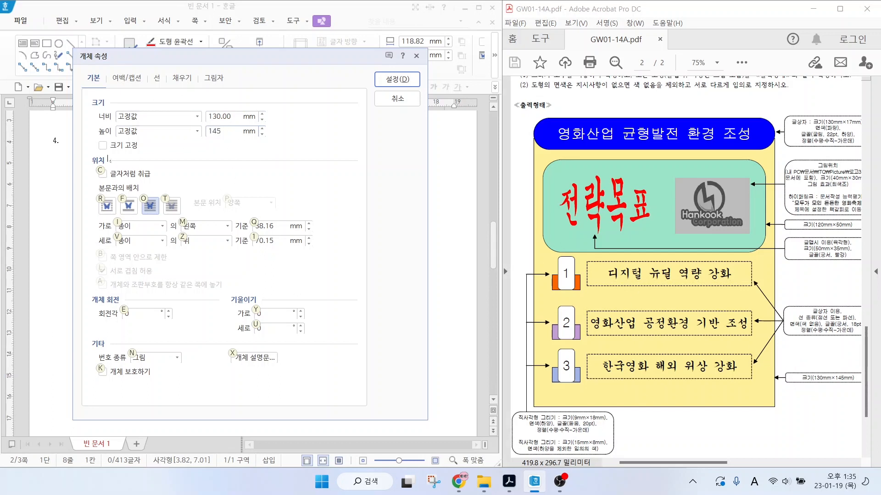
left_click(102, 146)
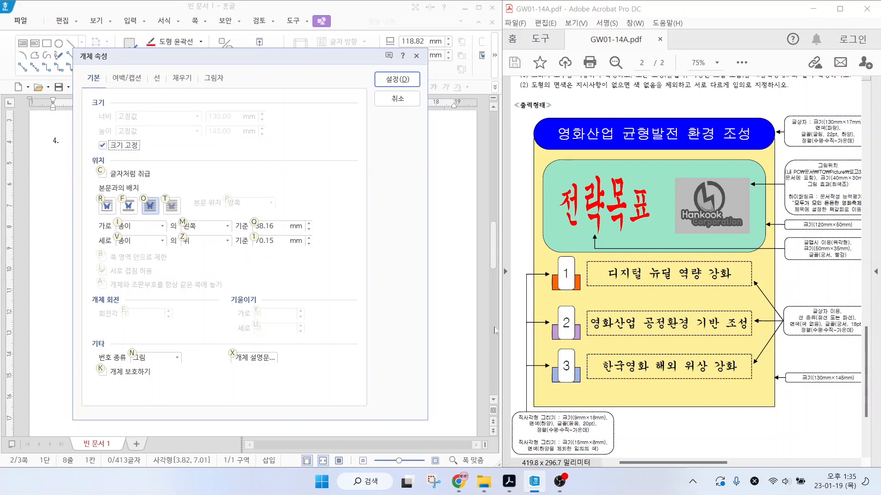
- Fill the rectangle with light purple and apply the properties
left_click(181, 79)
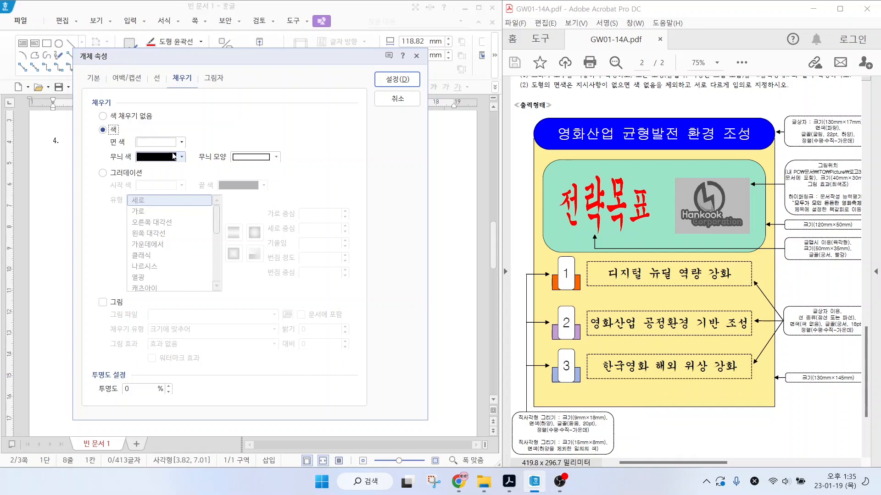
left_click(158, 143)
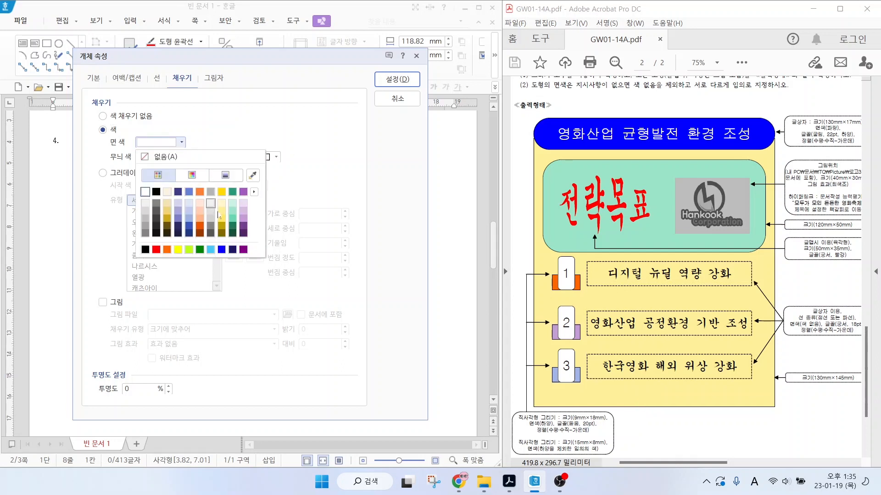
left_click(243, 204)
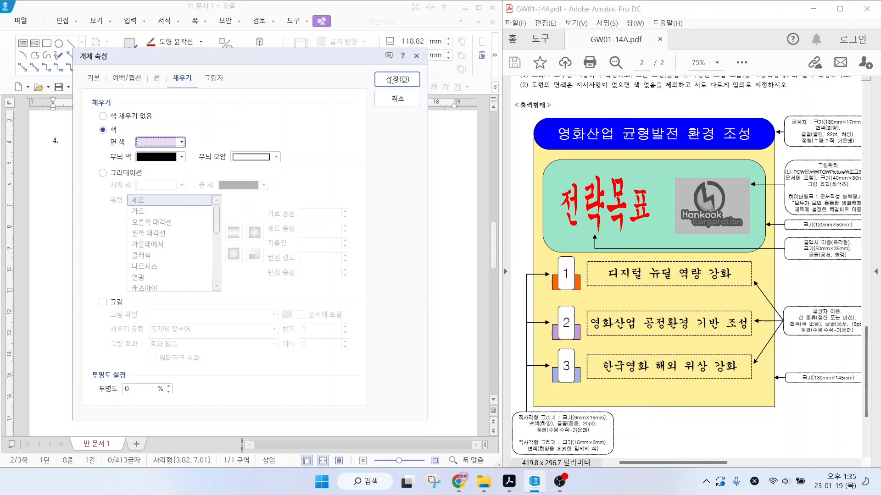
left_click(398, 79)
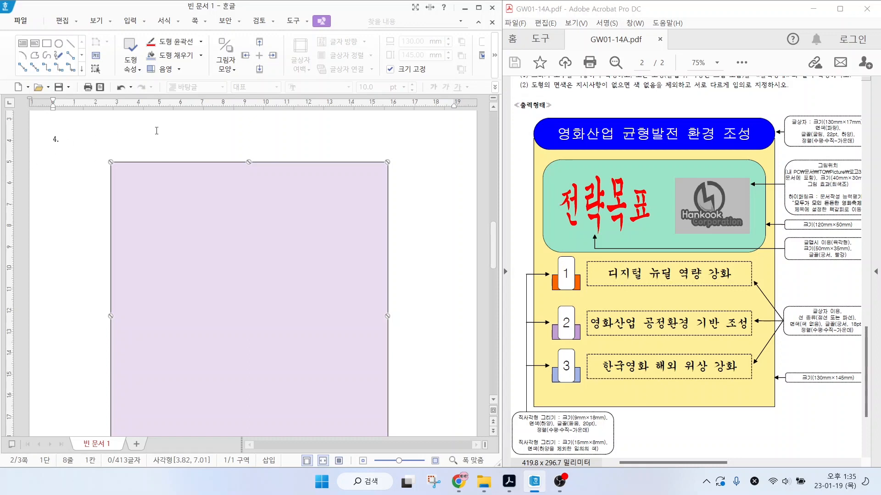
left_click(145, 147)
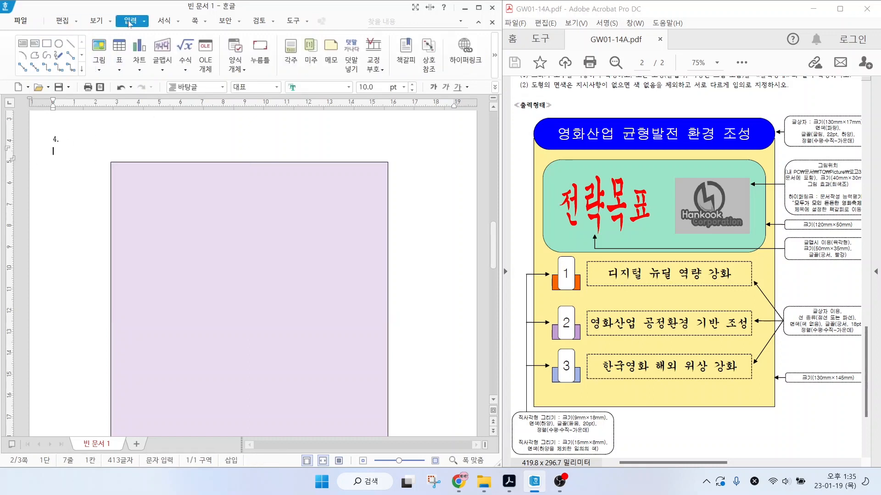
- Add a horizontal text box reading '영화산업 균형발전 환경 조성' across the rectangle's top edge
left_click(19, 45)
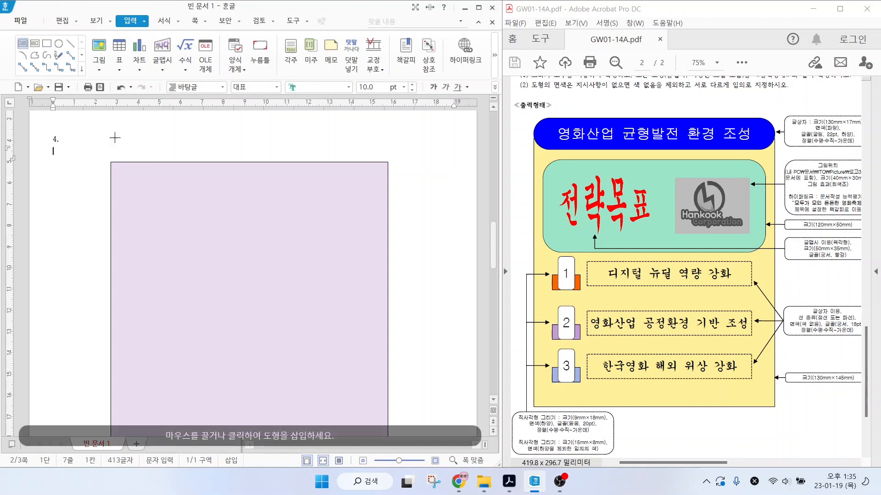
left_click_drag(116, 141, 374, 181)
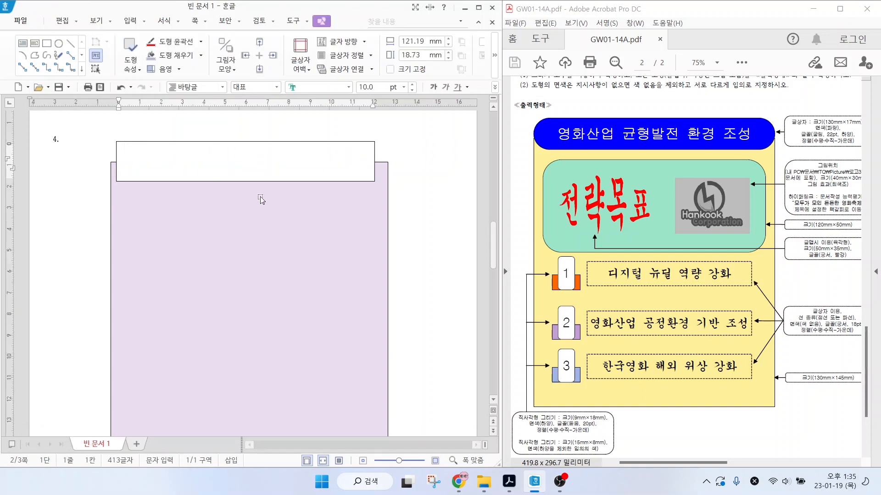
type("영화산업 균형발전 환경 조성")
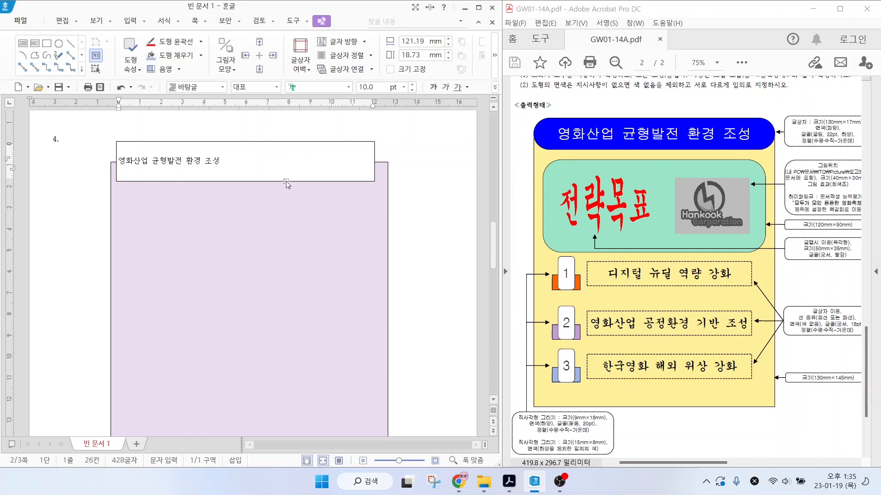
left_click(251, 142)
- Lock the title text box's size at 130 × 17 mm
double_click(252, 143)
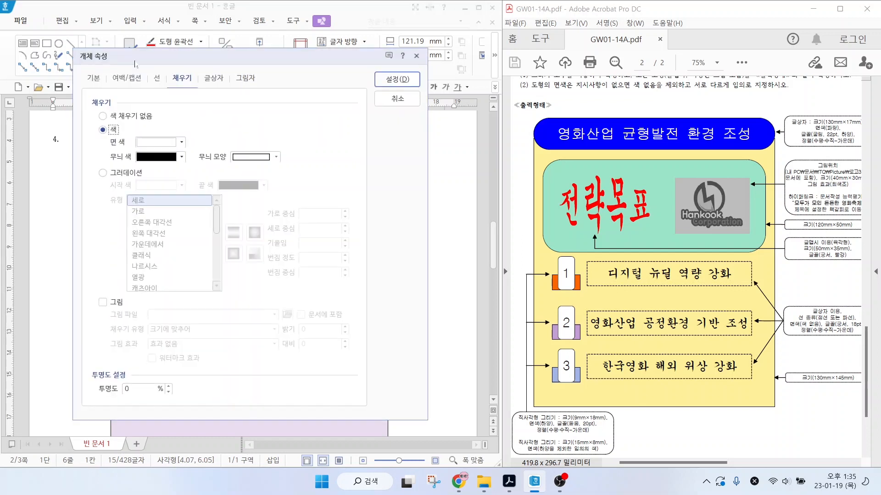
key("alt")
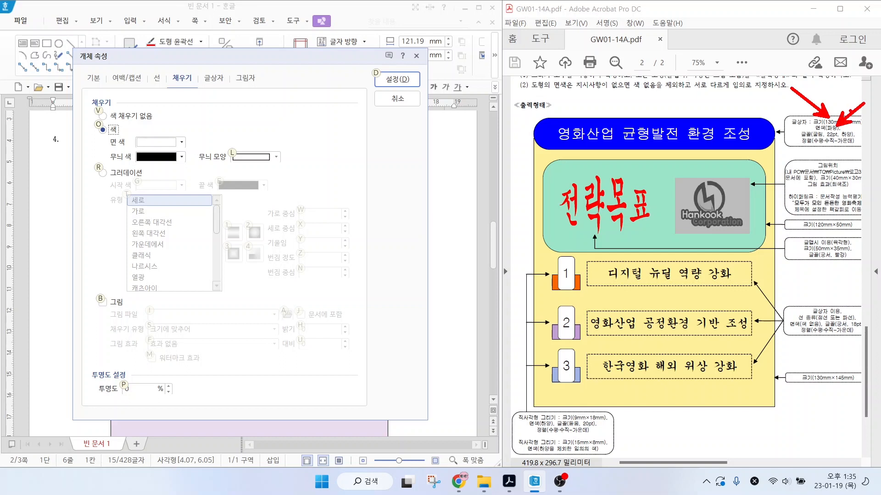
left_click(97, 81)
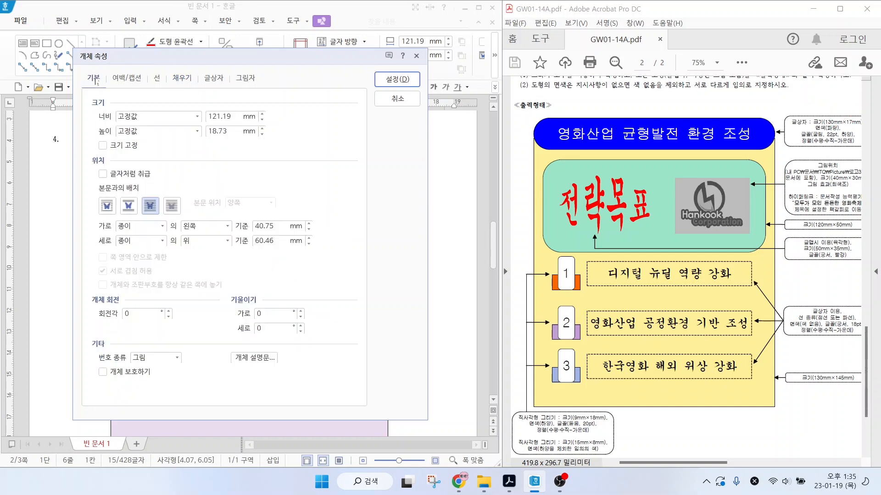
key("Tab")
key("Tab")
type("130")
key("Tab")
type("17")
left_click(103, 146)
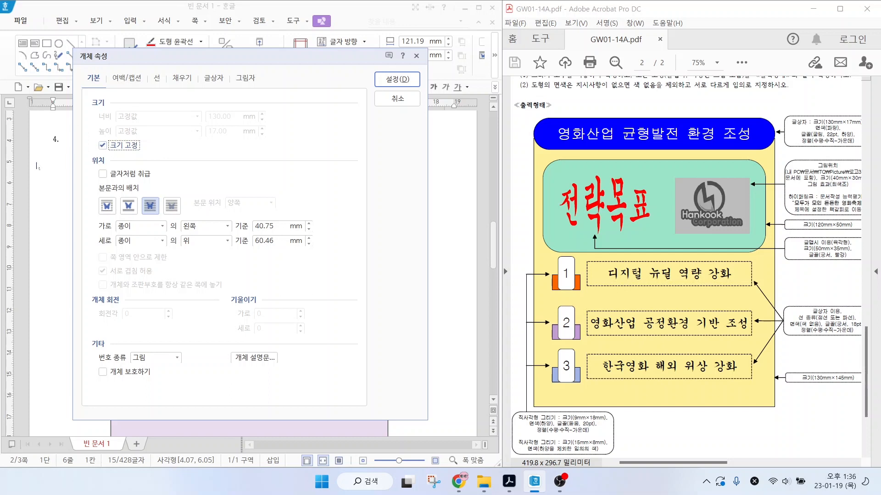
key("alt")
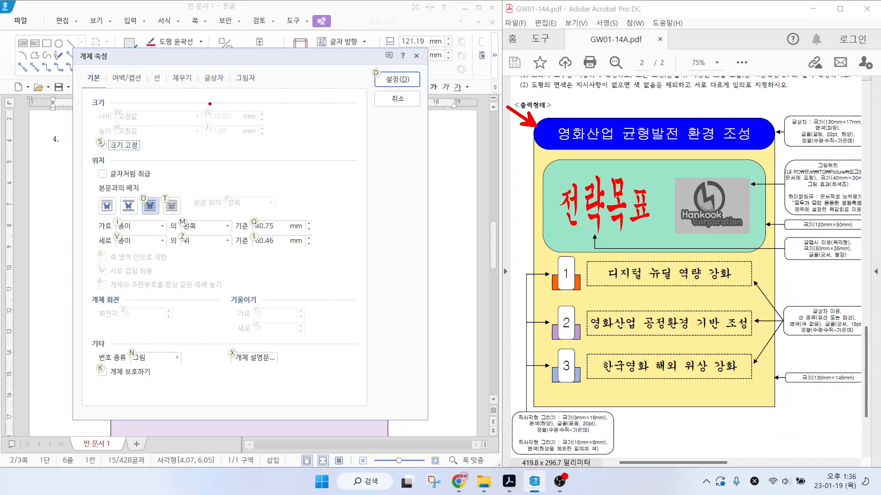
mouse_move(176, 82)
left_mouse_down()
mouse_move(147, 76)
mouse_move(202, 116)
left_mouse_up()
key("Escape")
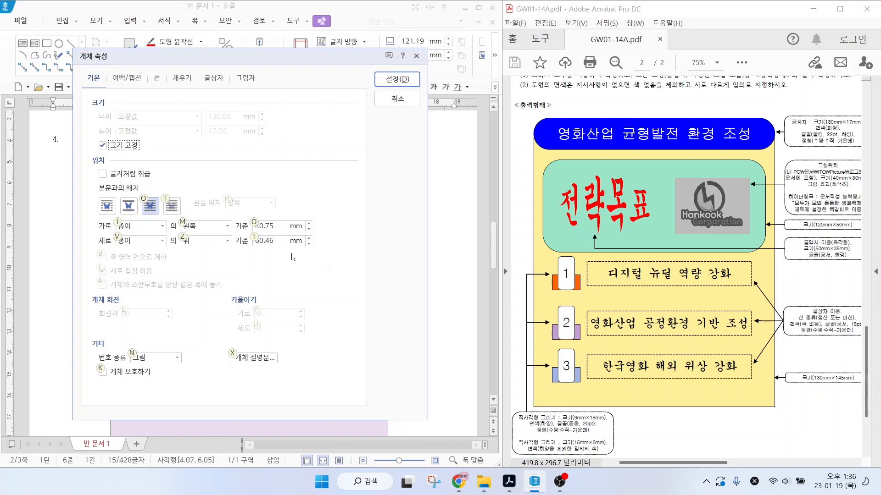
- Give the title box semicircular (반원) ends and a blue fill, then apply
left_click(157, 79)
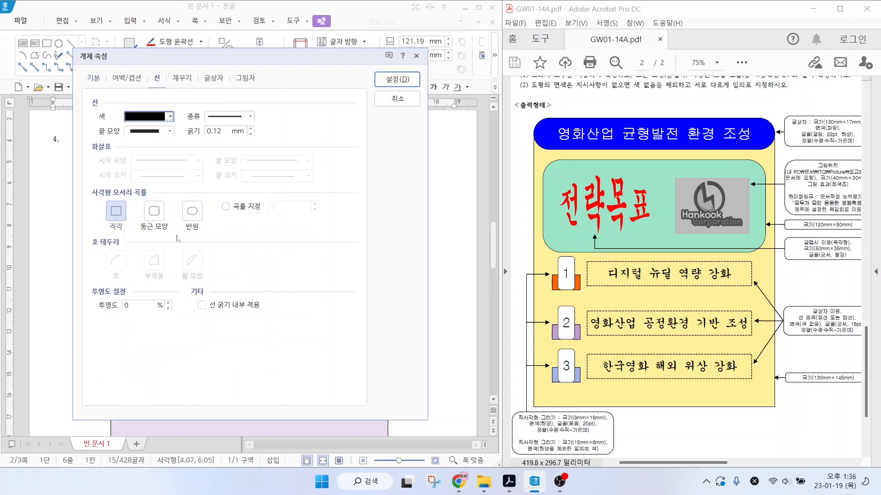
left_click(193, 215)
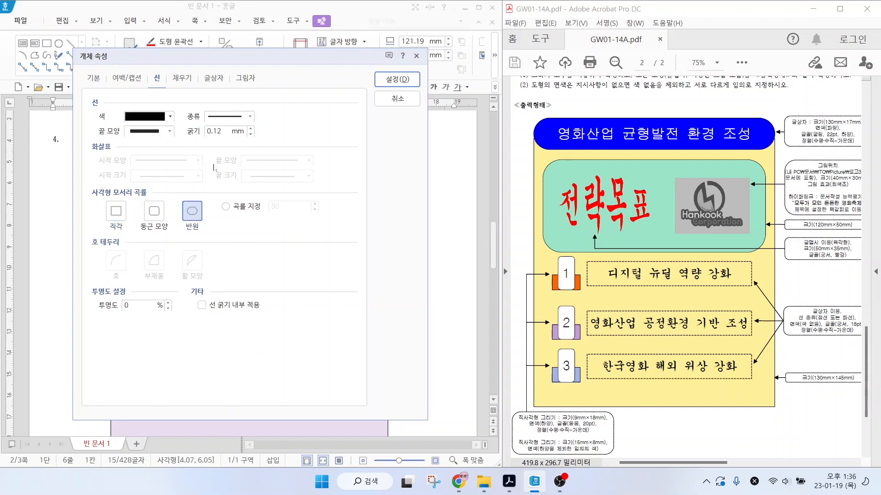
left_click(821, 140)
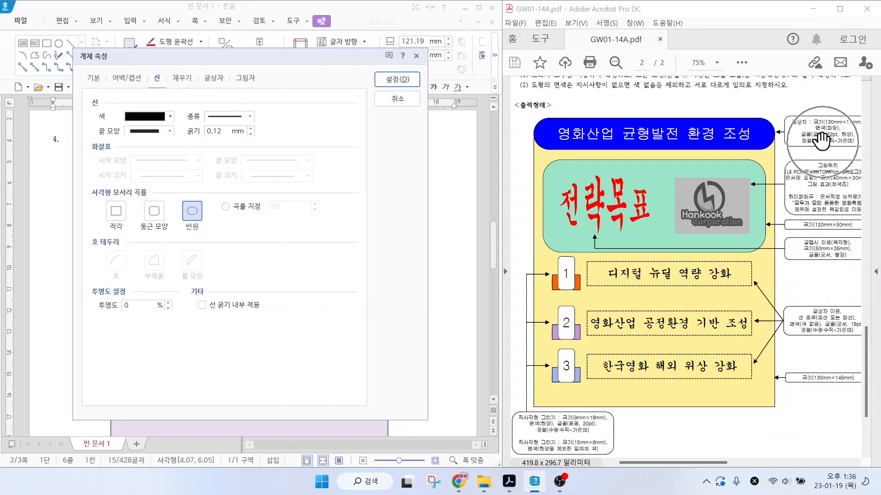
left_click(181, 78)
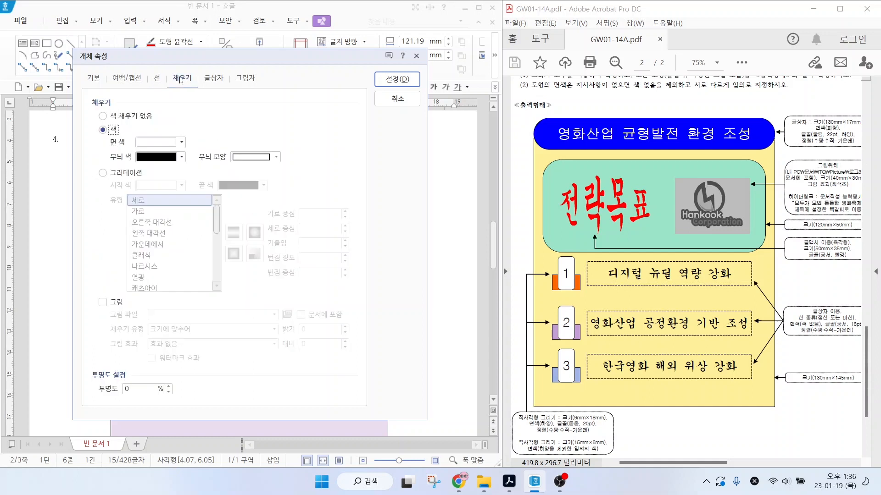
left_click(151, 143)
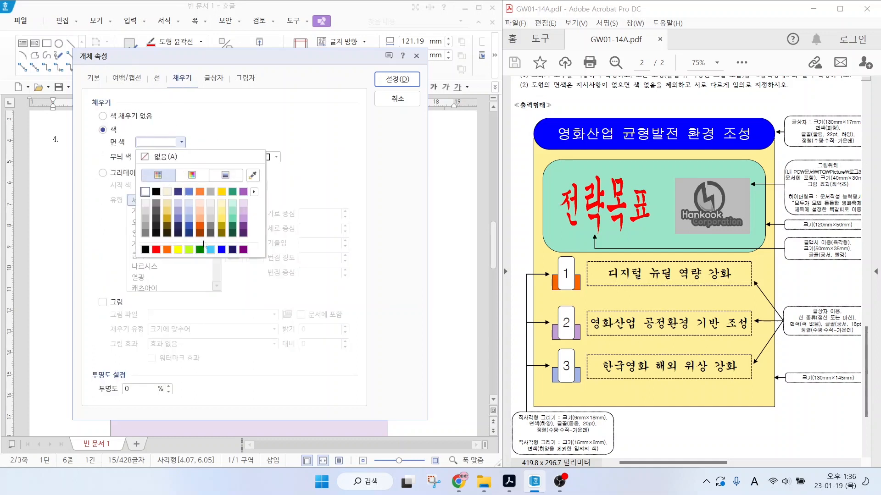
left_click(222, 251)
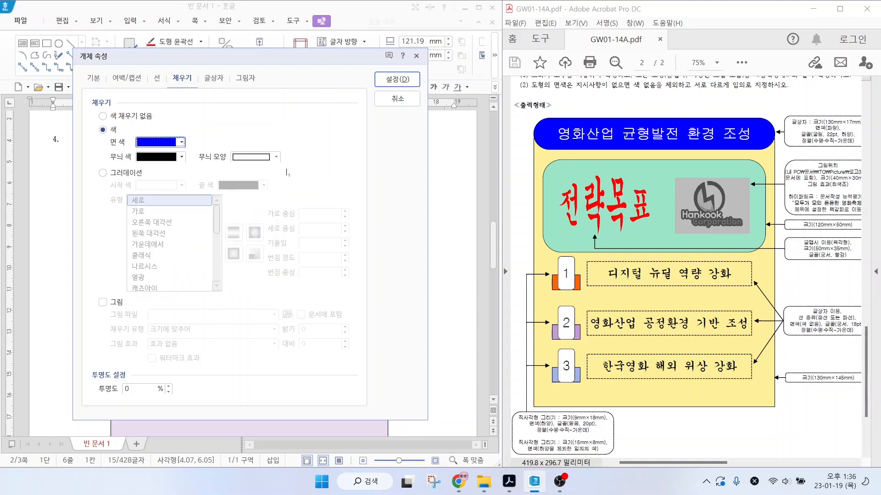
left_click(391, 81)
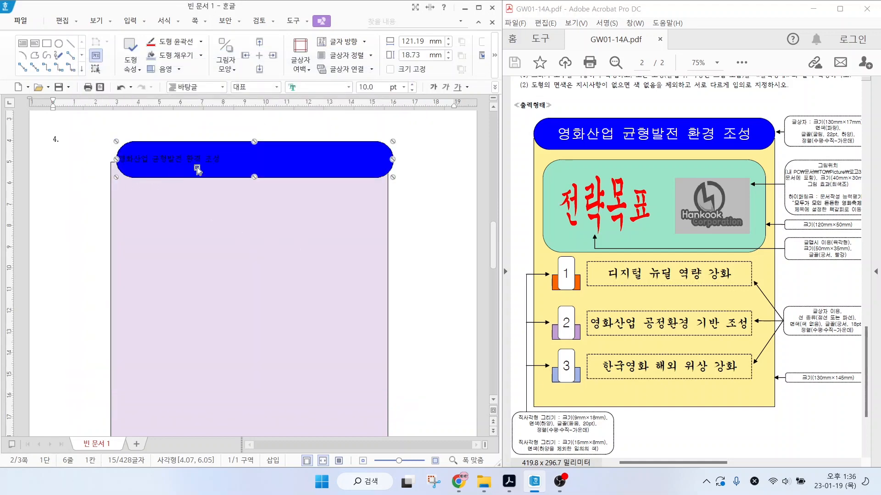
- Nudge the title box slightly left and set its text to 22pt 굴림
left_click_drag(227, 148, 222, 148)
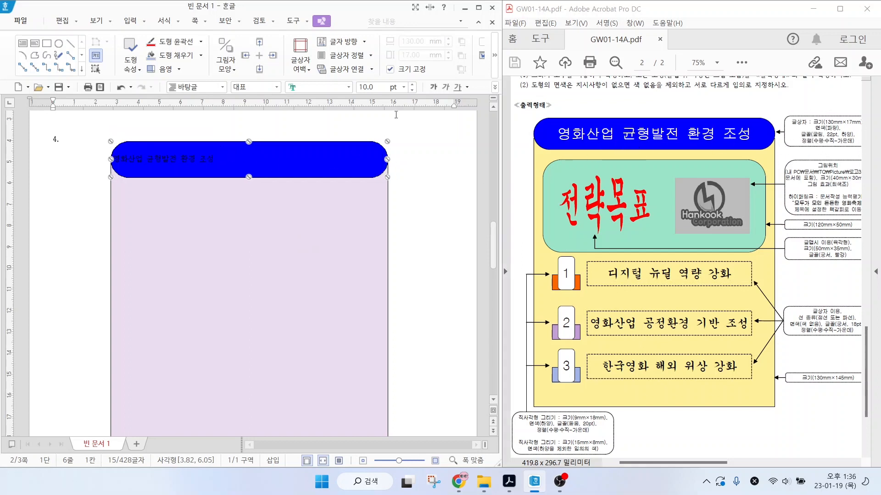
left_click(64, 160)
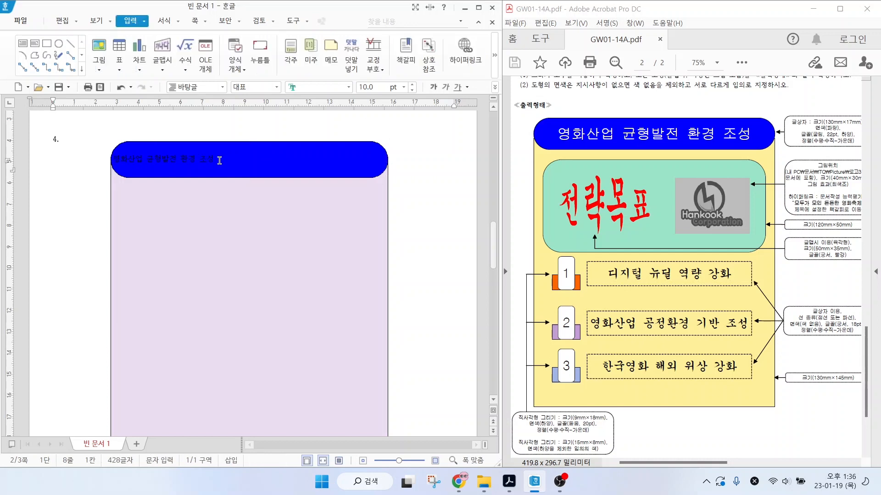
left_click_drag(220, 160, 108, 155)
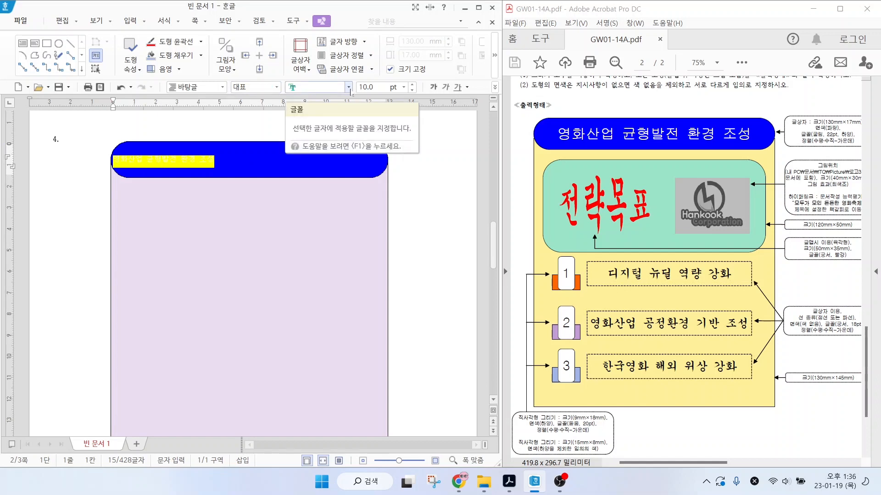
left_click(349, 87)
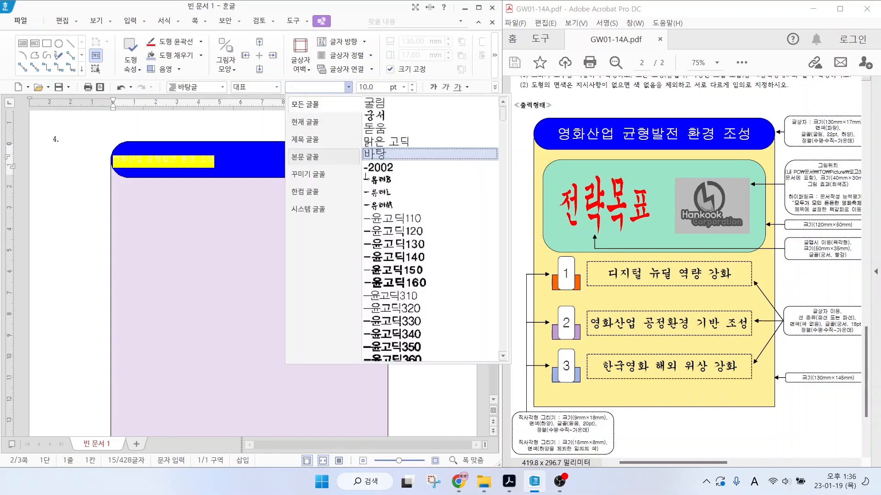
left_click(377, 103)
left_click(365, 89)
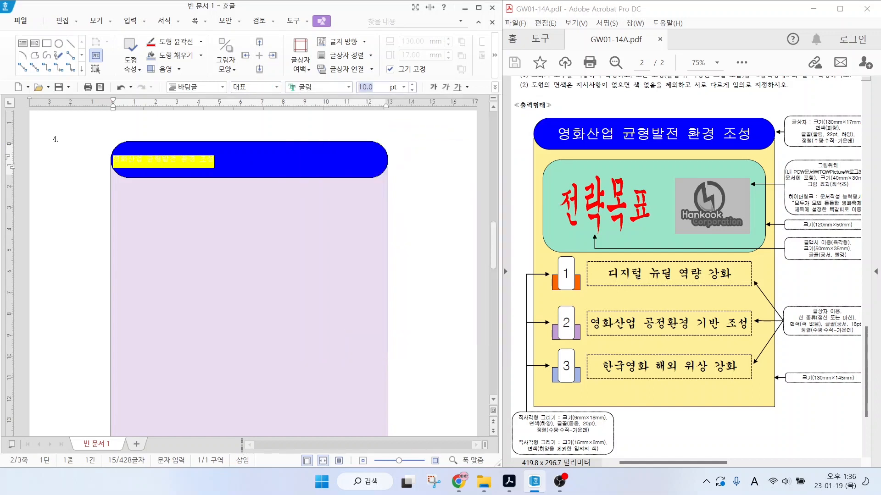
type("22")
key("Return")
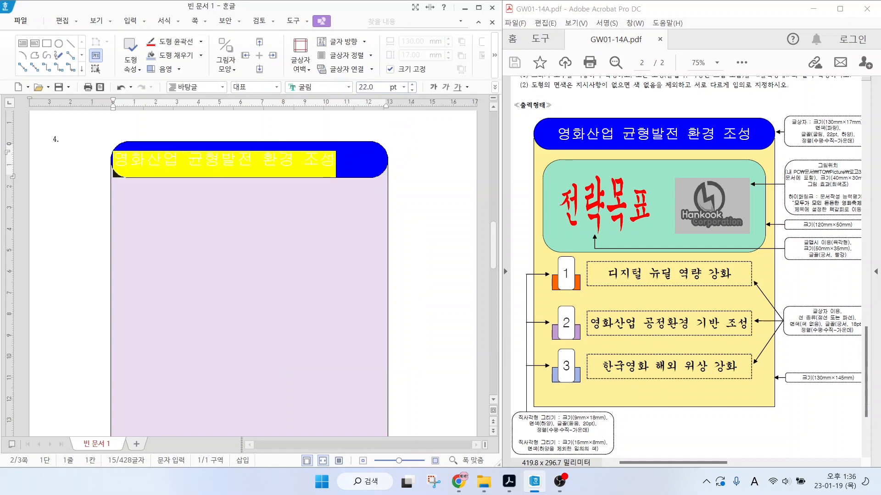
- Centre the title text and make its font colour white
left_click(494, 87)
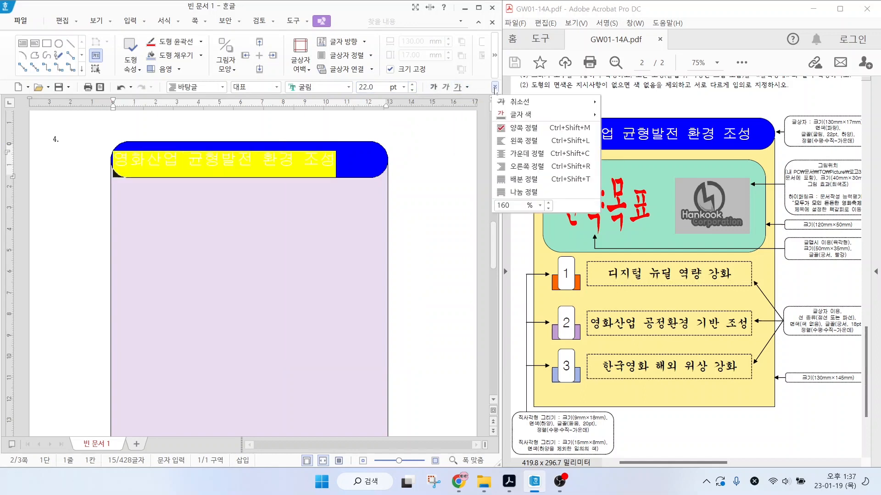
left_click(510, 114)
left_click(494, 87)
left_click(514, 154)
left_click(494, 87)
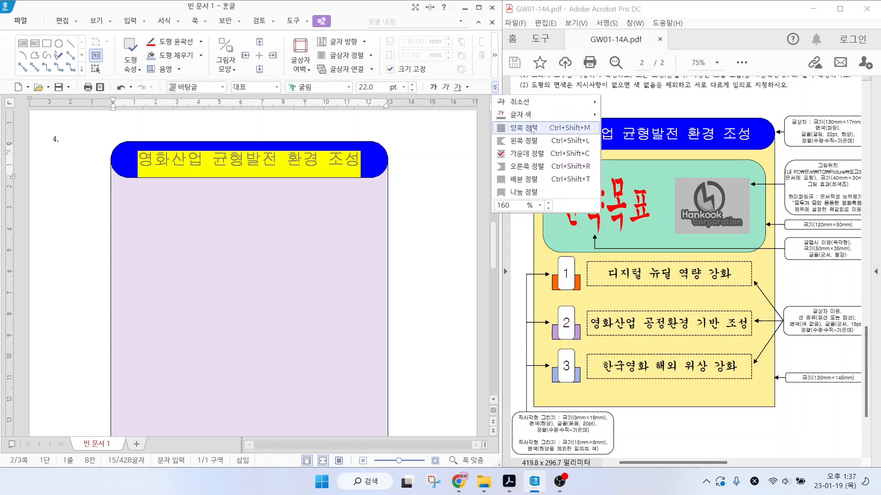
left_click(596, 115)
left_click(609, 145)
key("shift+Escape")
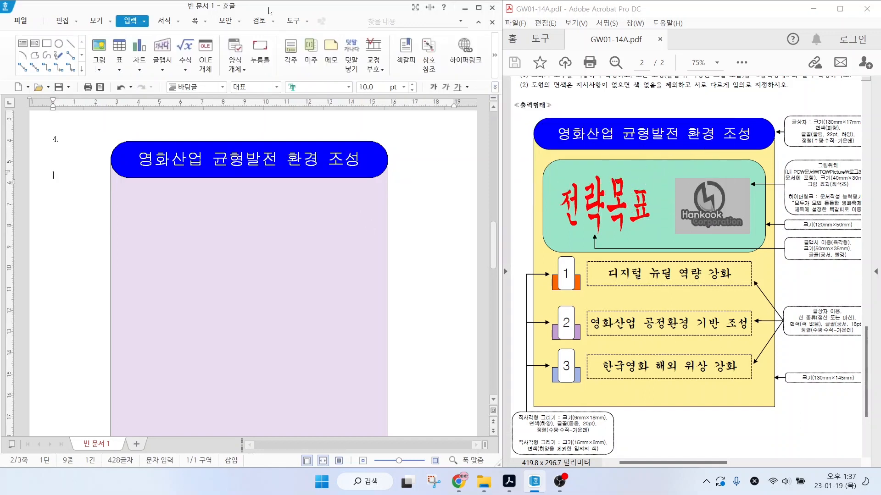
- Draw a rectangle inside the purple box under the title, locked at 120 × 50 mm
left_click(47, 44)
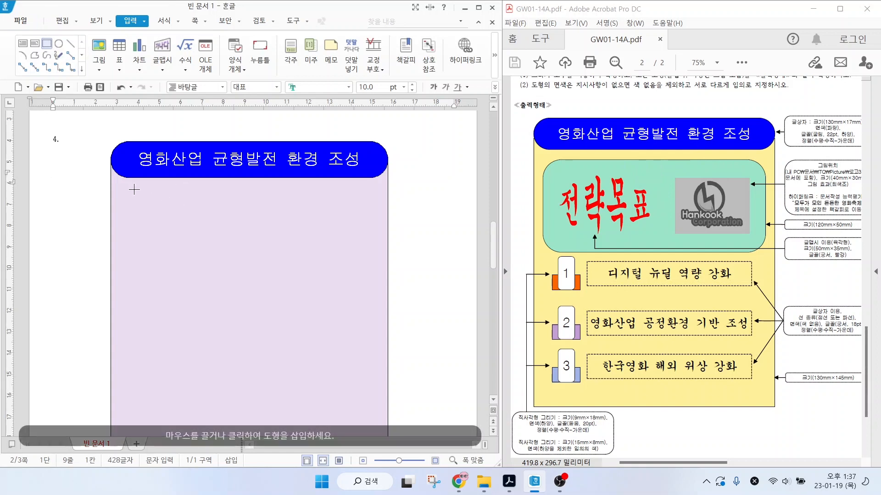
mouse_move(129, 190)
left_mouse_down()
mouse_move(315, 258)
mouse_move(371, 293)
left_mouse_up()
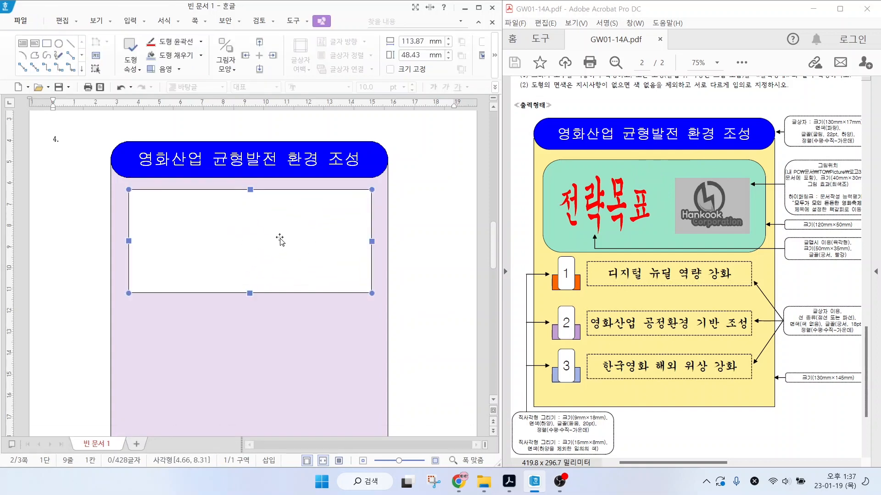
double_click(262, 253)
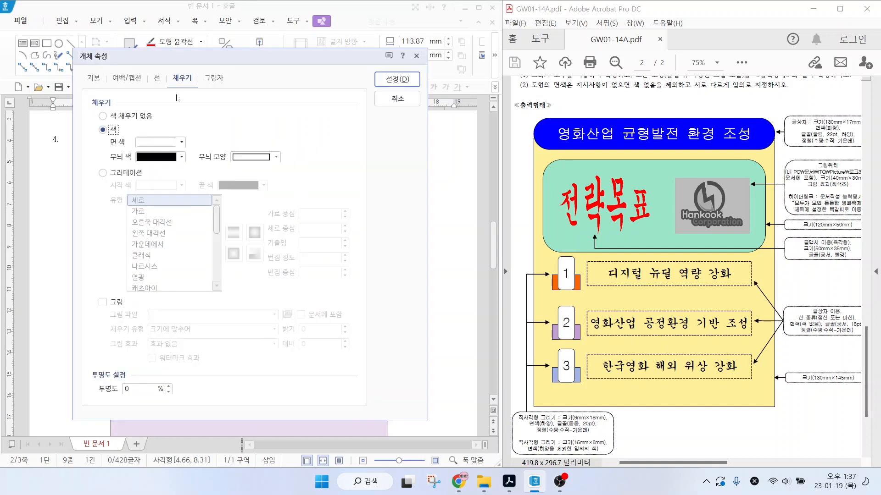
left_click(93, 79)
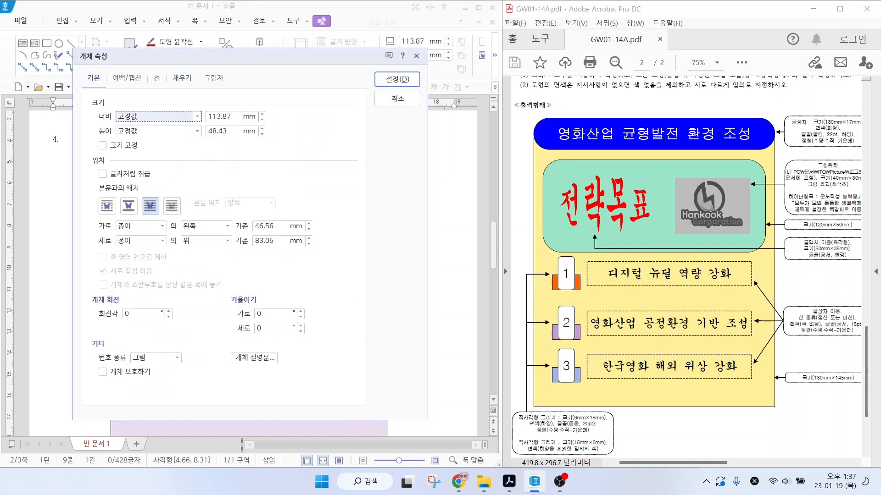
key("Tab")
type("120")
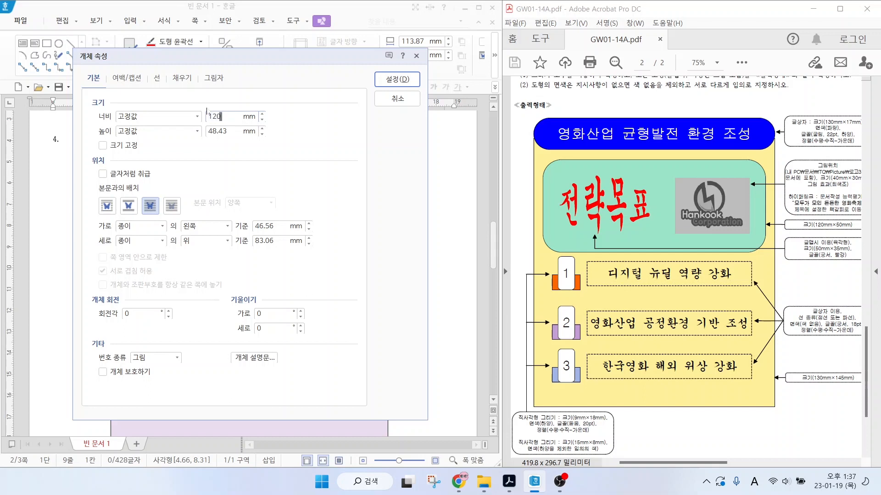
key("Tab")
key("Tab")
type("5")
left_click(102, 146)
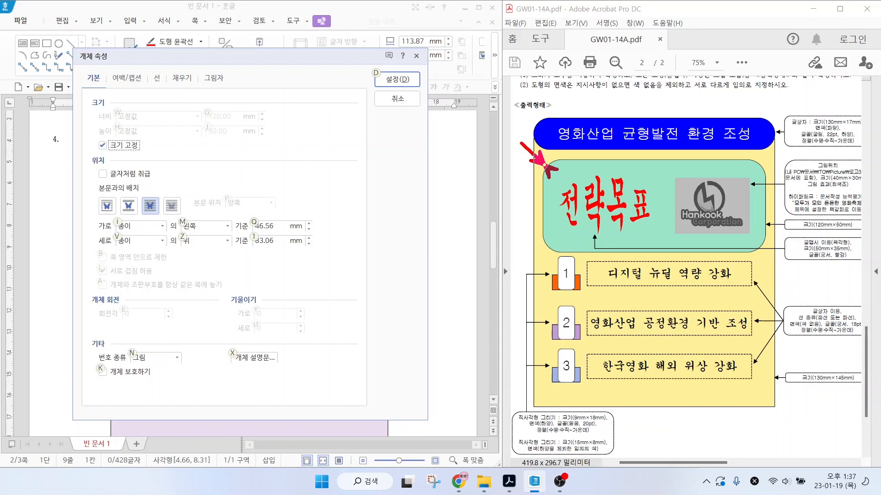
- Give the rectangle rounded (둥근 모양) corners and a light purple fill, nudging it slightly left
left_click(157, 78)
left_click(154, 212)
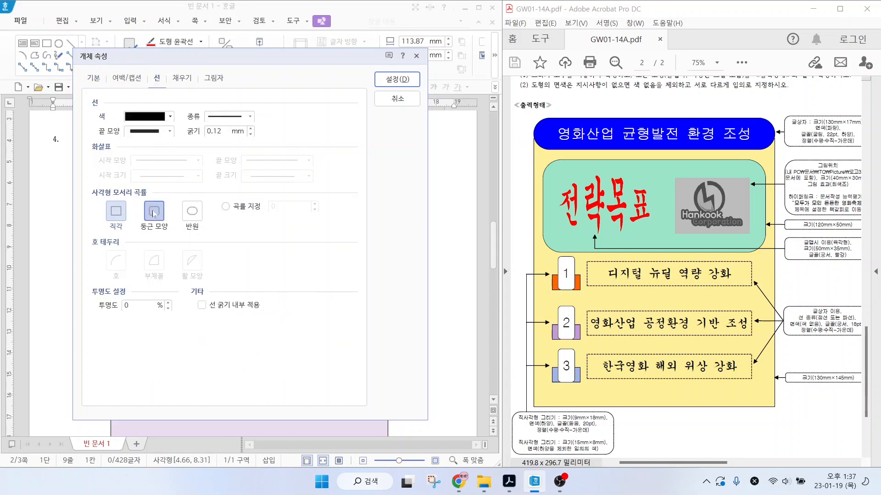
left_click(177, 78)
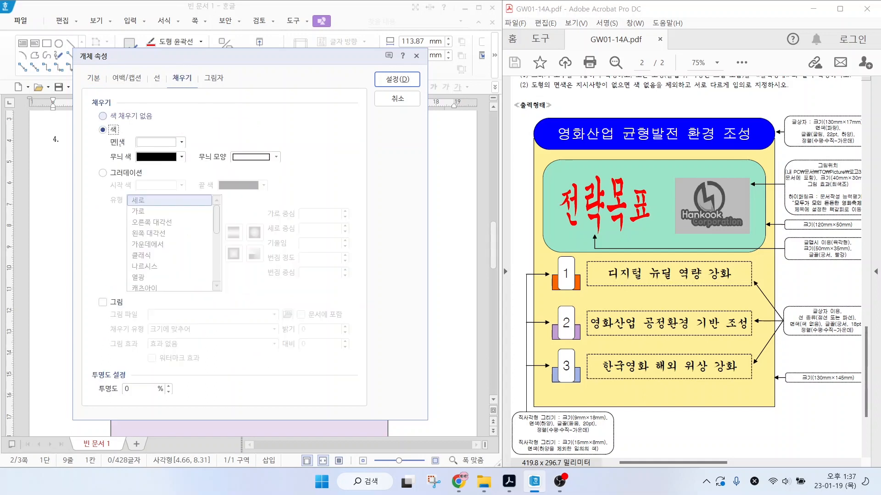
left_click(154, 143)
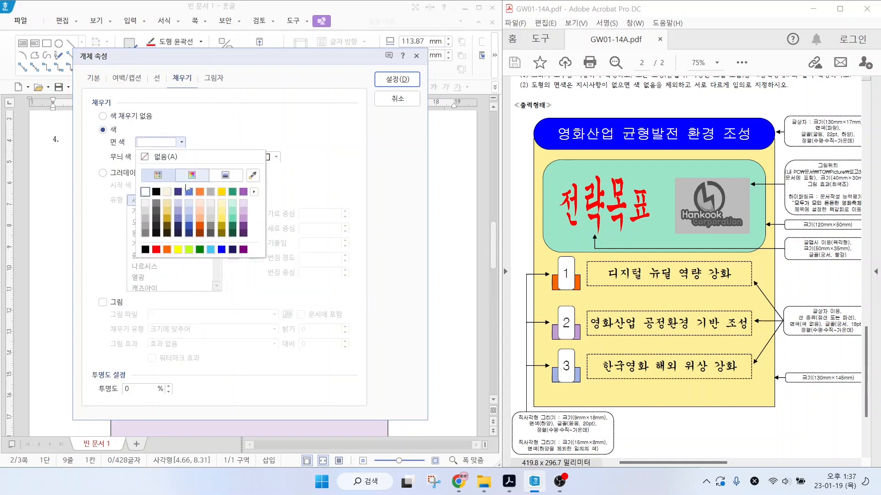
left_click(243, 211)
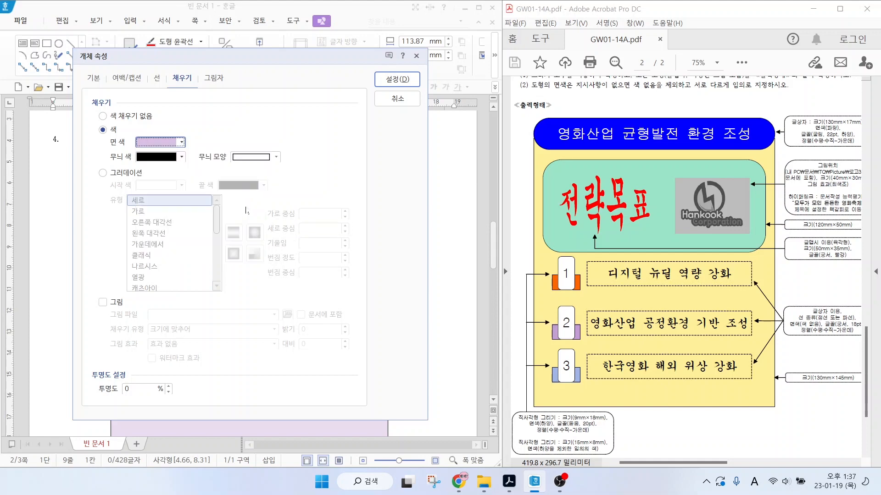
key("Return")
key("Left")
key("Escape")
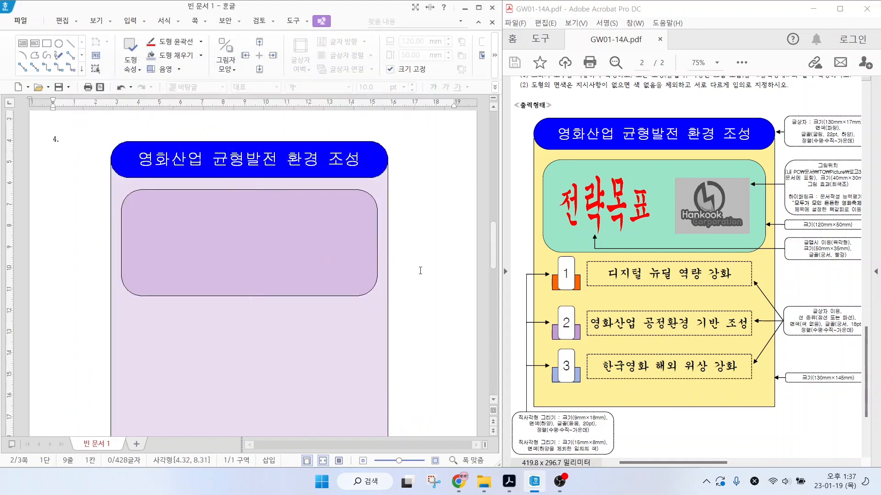
mouse_move(636, 216)
left_mouse_down()
mouse_move(613, 181)
mouse_move(627, 242)
left_mouse_up()
left_click_drag(825, 252, 865, 297)
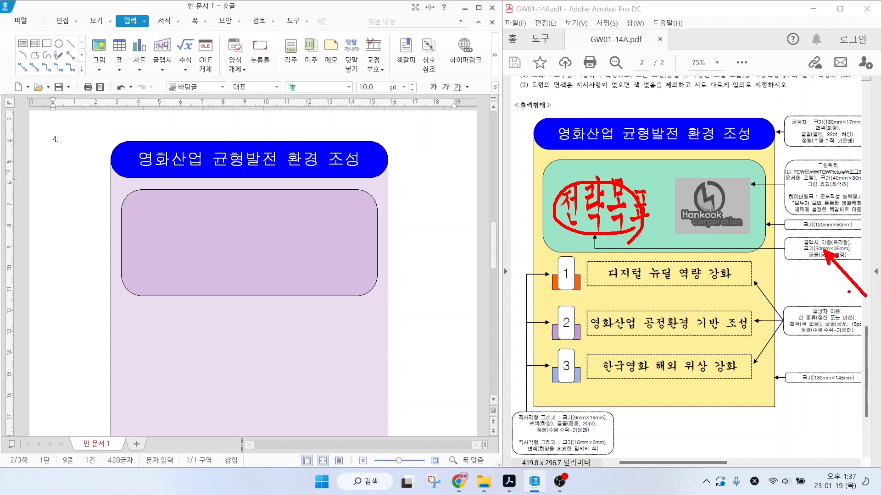
- Insert '전략목표' glyph art in 궁서 font with a hexagon shape
key("Escape")
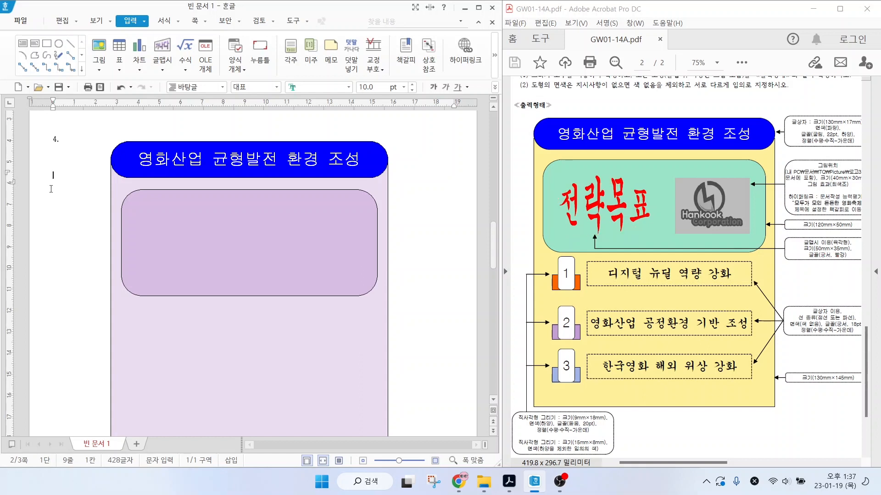
left_click(163, 47)
type("ㅈ")
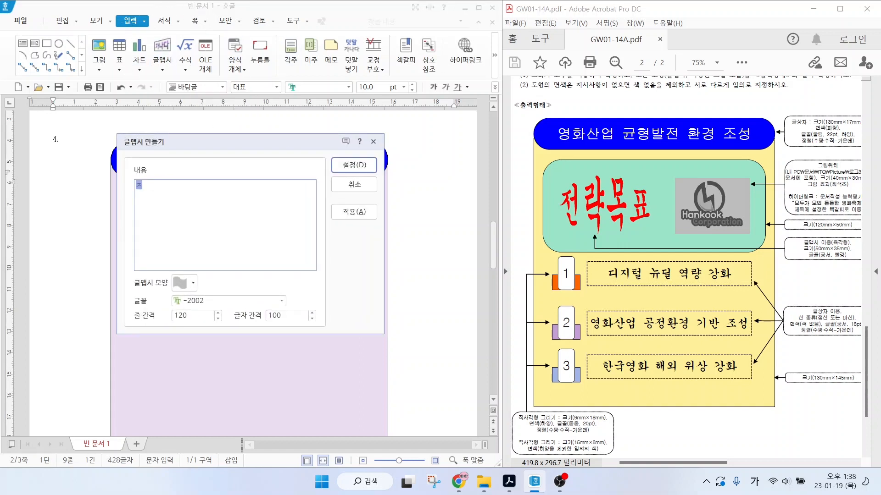
type("전략목표")
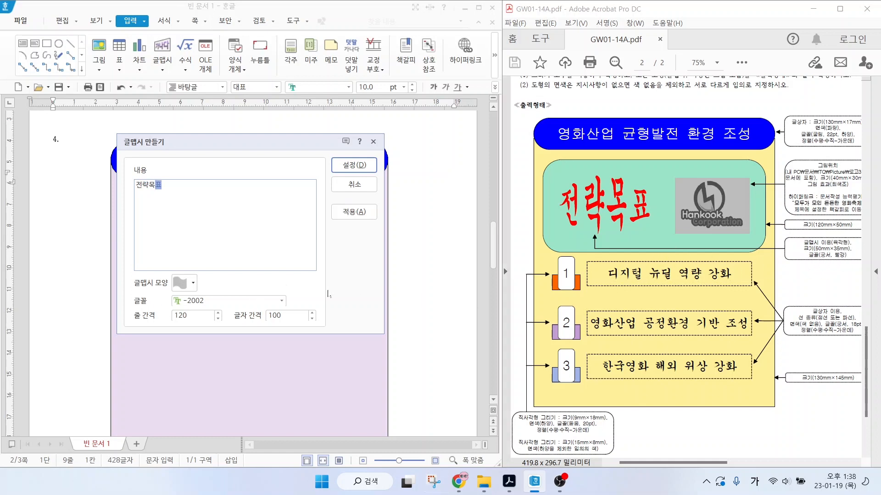
left_click(280, 301)
scroll(264, 410, "down", 3)
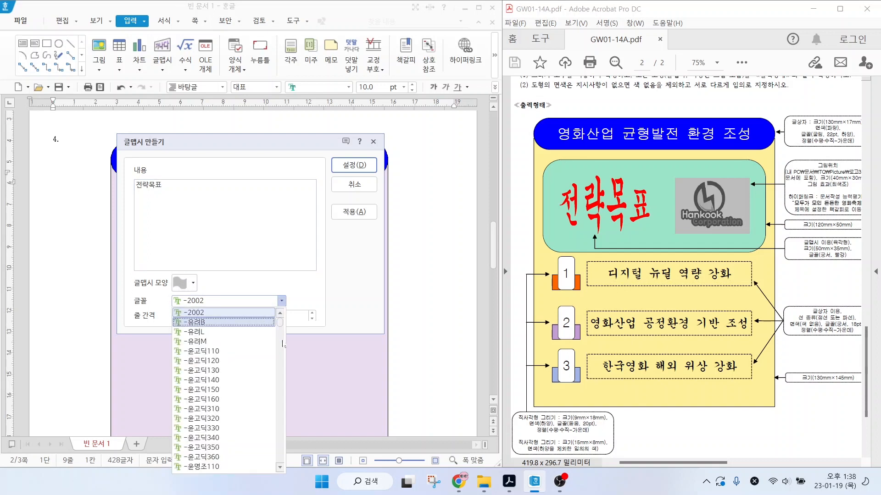
scroll(263, 411, "down", 6)
left_click(193, 333)
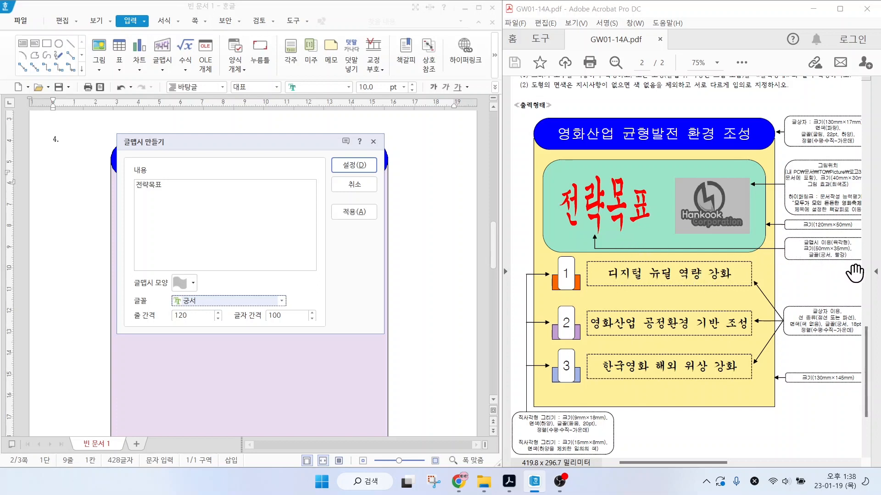
left_click(184, 283)
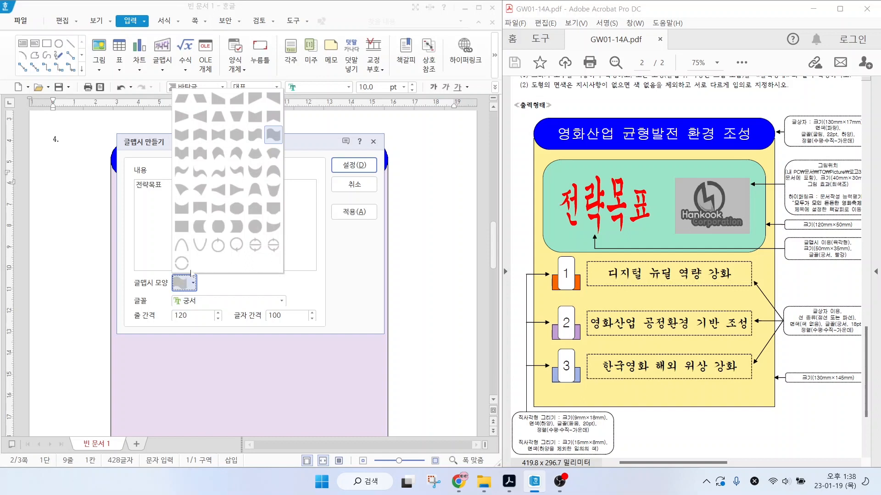
left_click(232, 140)
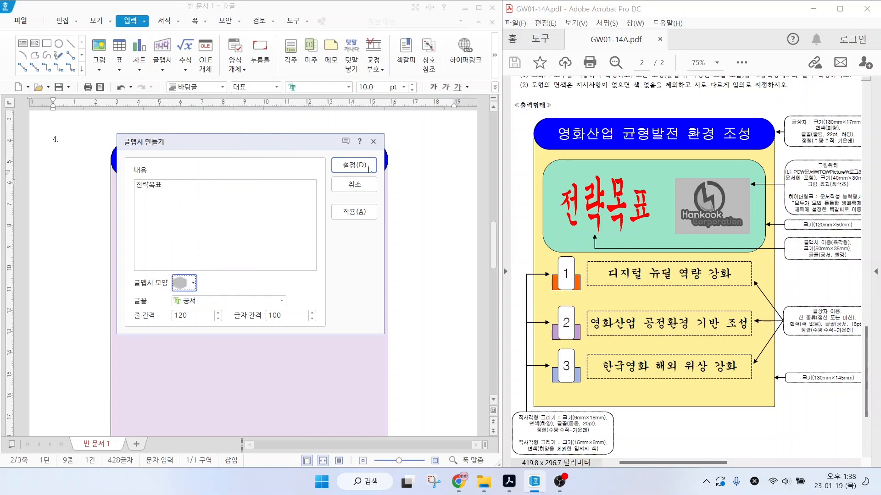
left_click(365, 167)
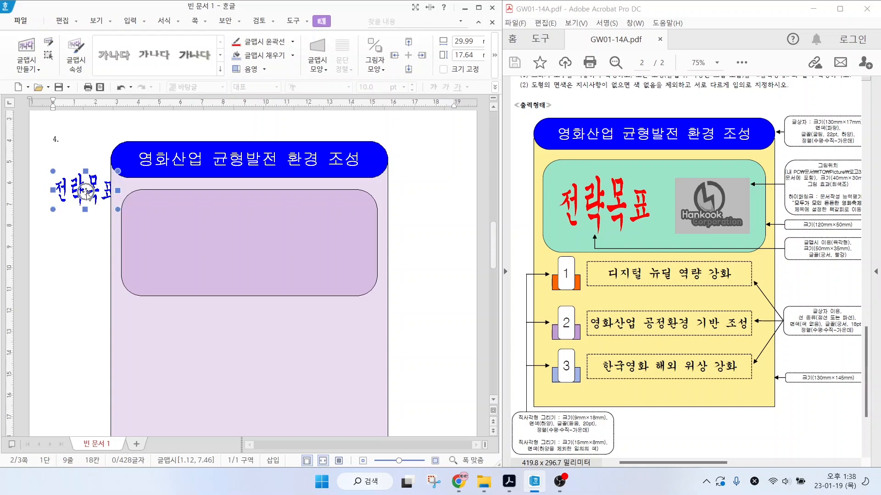
- Lock the 전략목표 glyph art's size at 50 × 35 mm
mouse_move(87, 195)
left_mouse_down()
mouse_move(97, 192)
mouse_move(95, 212)
mouse_move(86, 210)
left_mouse_up()
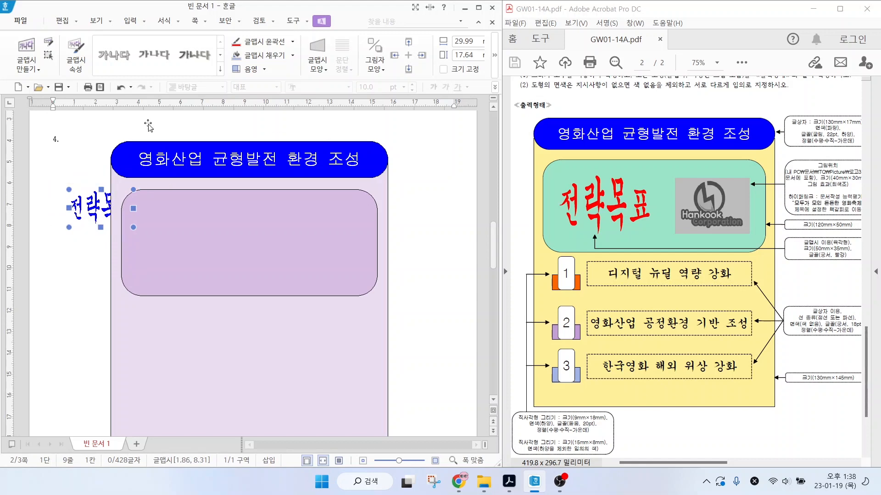
key("p")
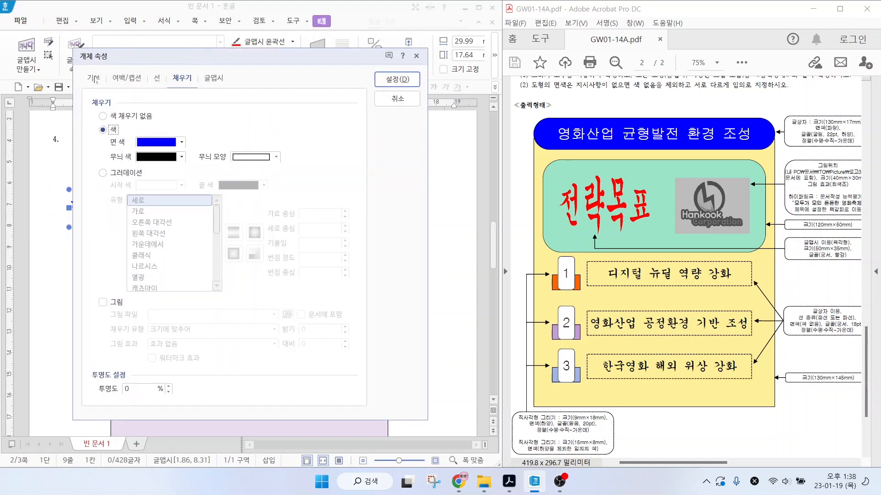
left_click(94, 78)
key("Tab")
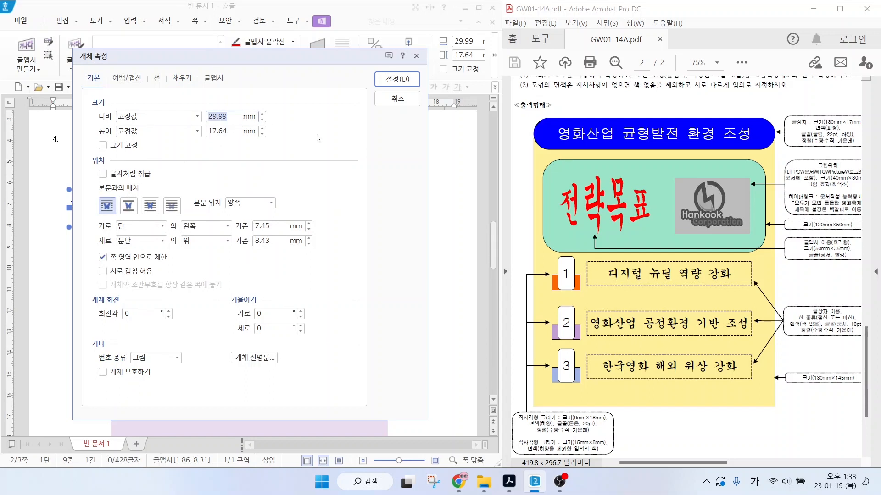
type("50")
key("Tab")
key("Tab")
type("35")
left_click(104, 145)
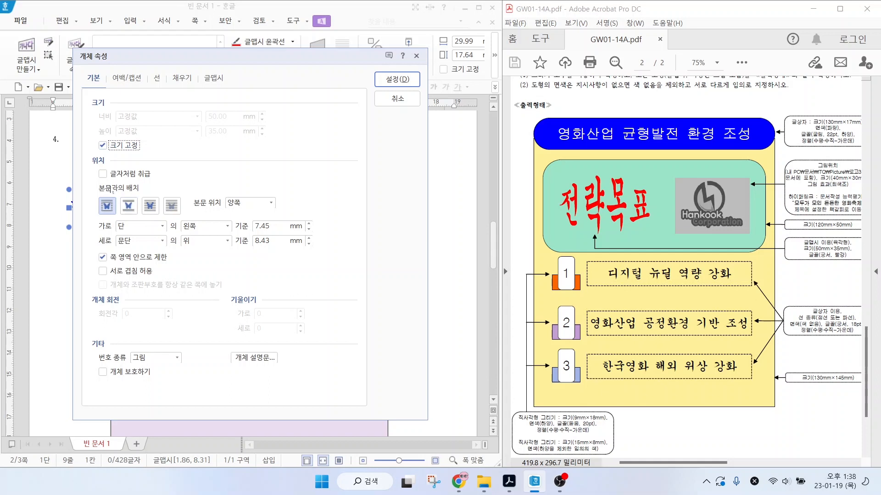
- Set the glyph art in front of text with a red fill, and move it into the rounded box
key("alt")
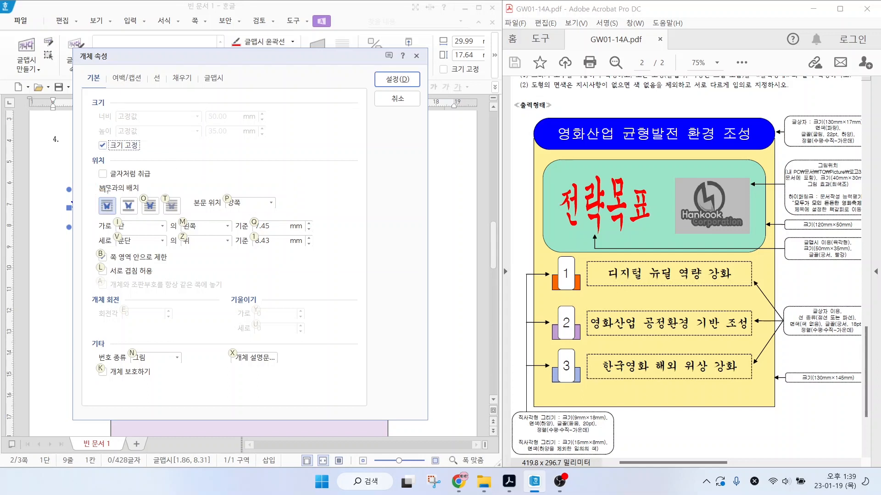
left_click(150, 206)
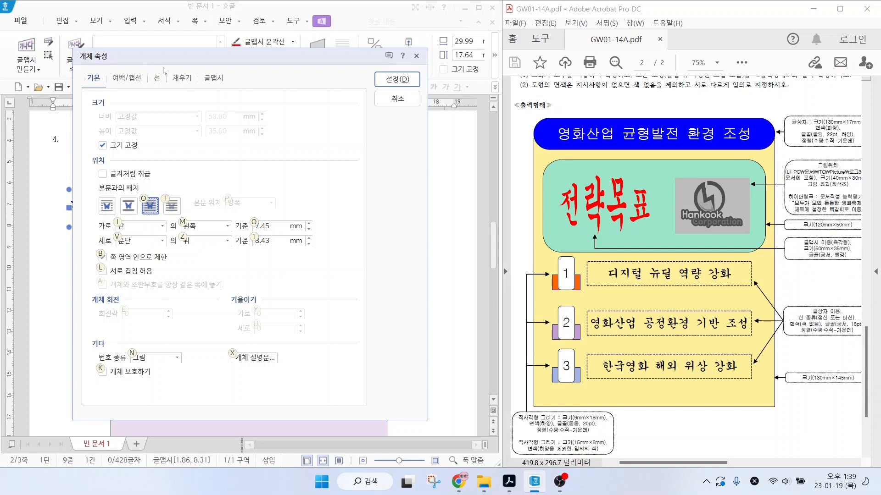
left_click(181, 78)
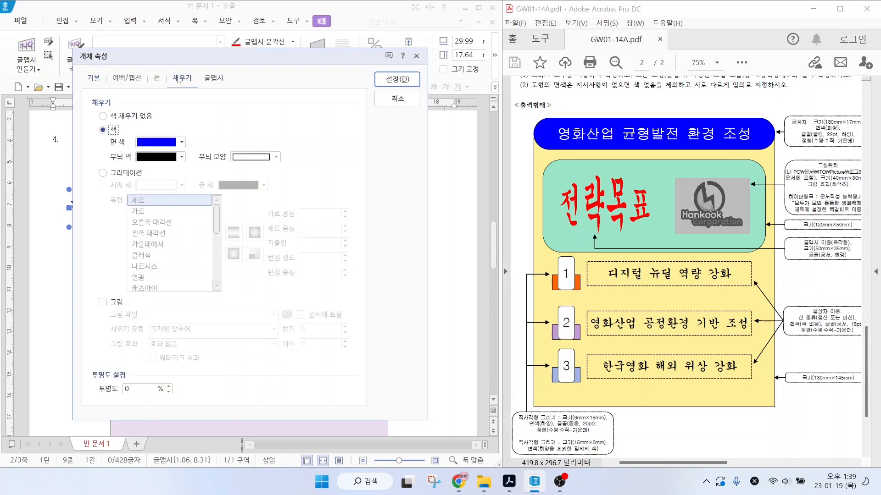
left_click(151, 143)
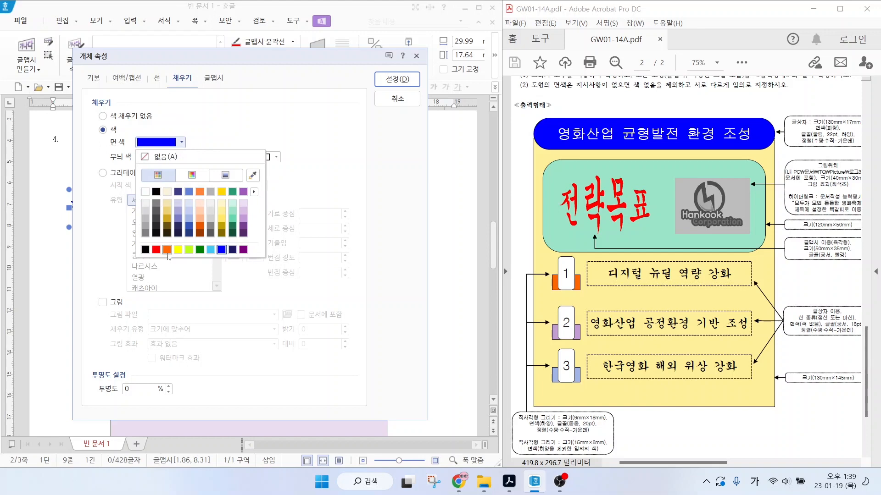
left_click(156, 249)
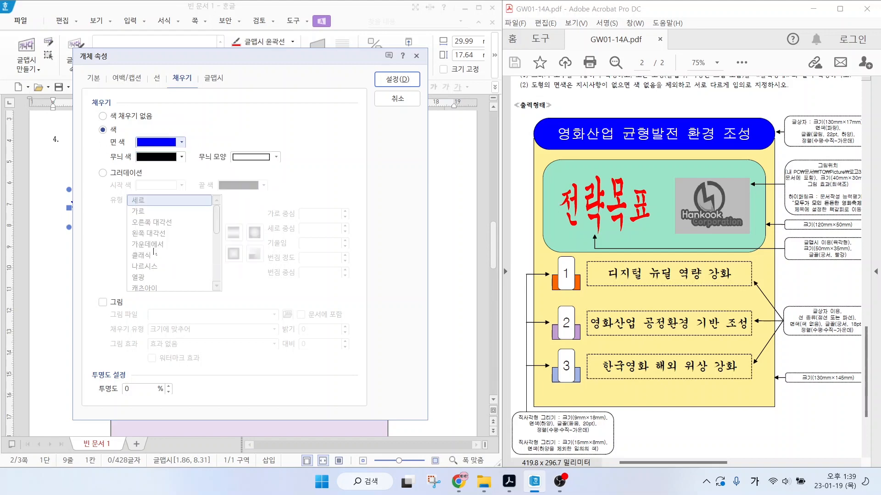
left_click(397, 83)
left_click_drag(99, 227, 164, 243)
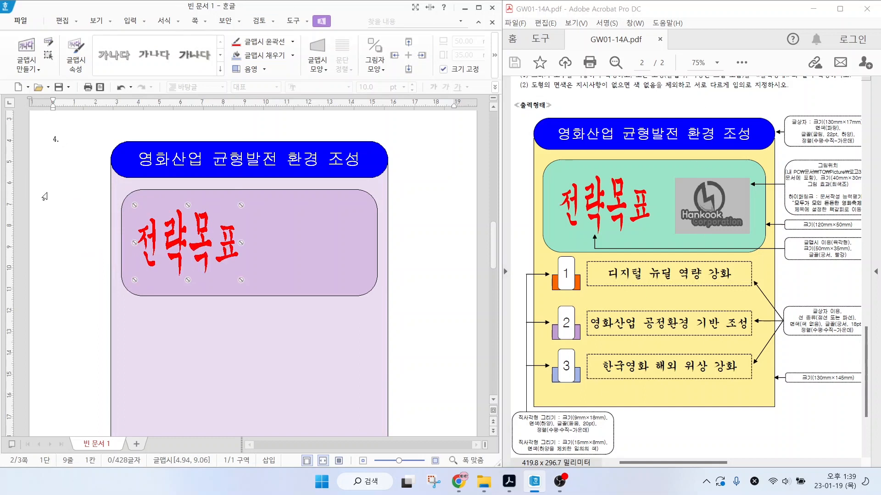
- Insert 로고3.jpg from Documents > ITQ > Picture at the page's top-left
left_click(79, 173)
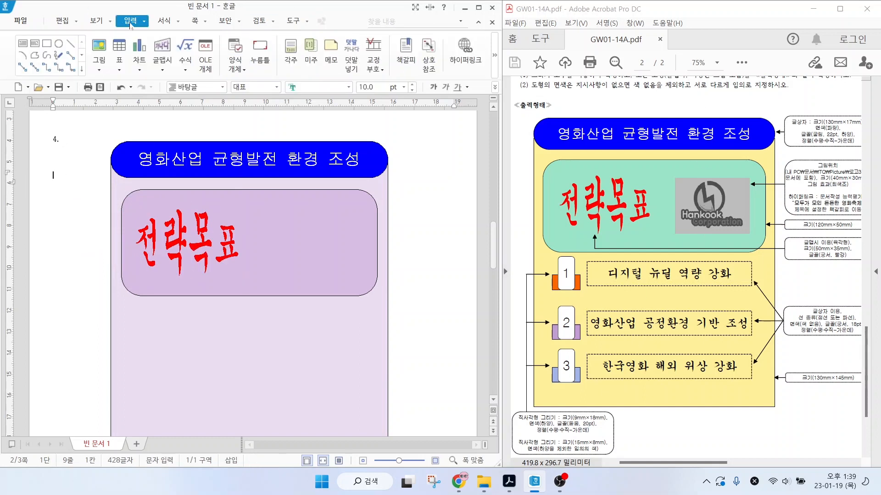
left_click(98, 46)
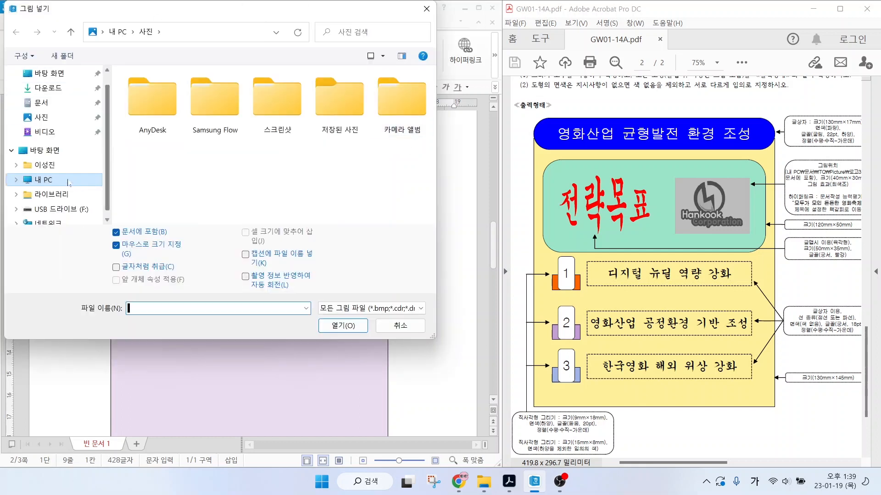
left_click(41, 103)
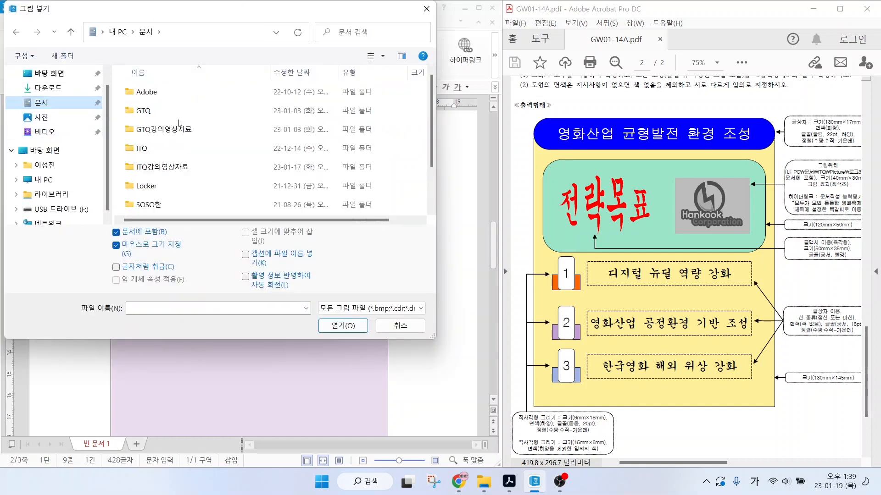
double_click(151, 148)
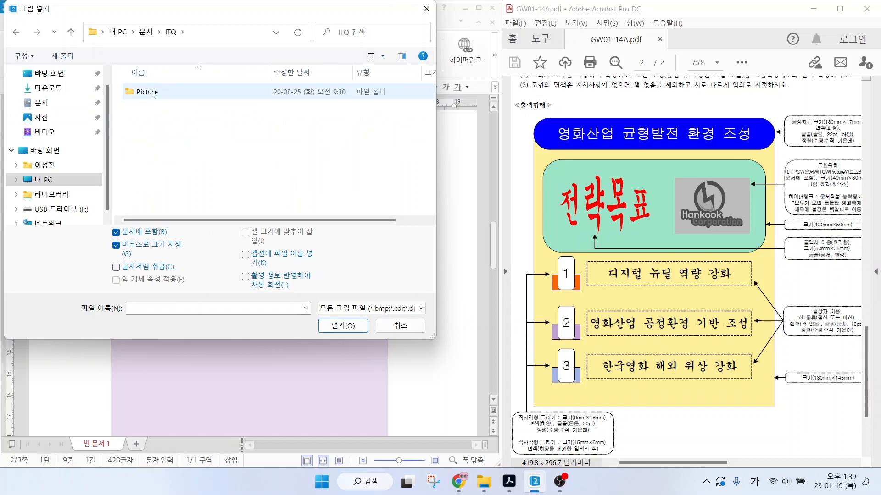
double_click(153, 95)
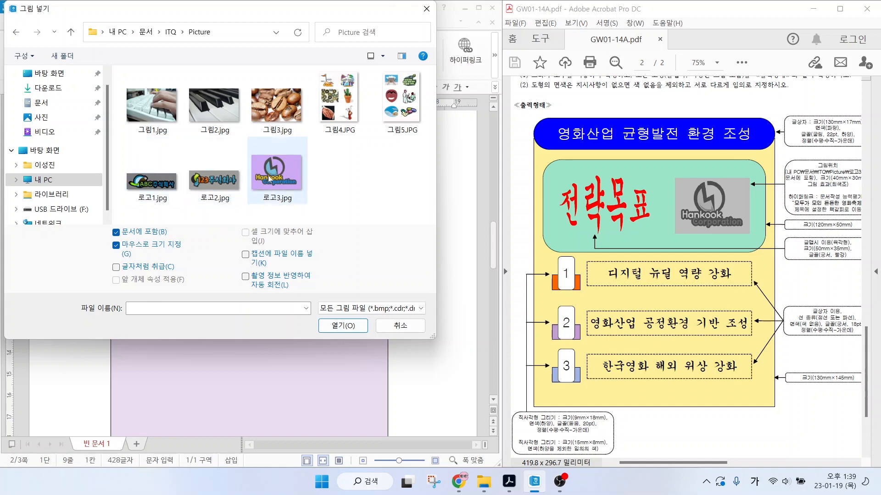
left_click(258, 173)
left_click(334, 327)
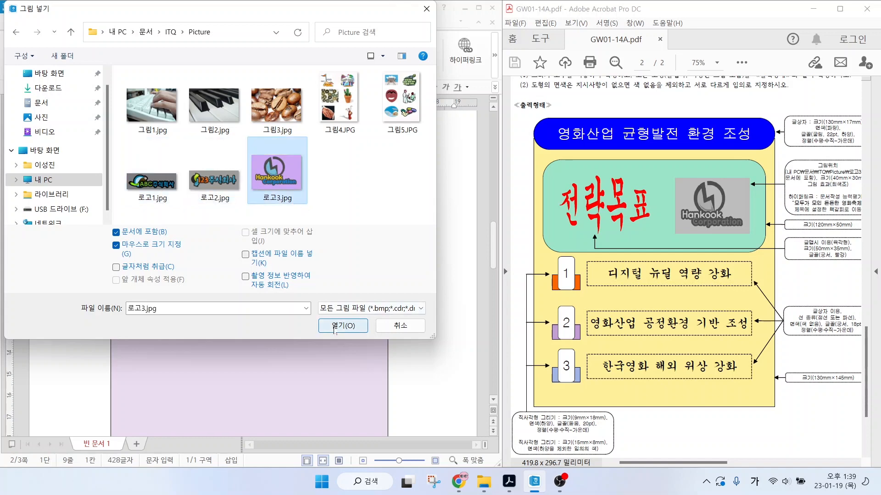
left_click_drag(63, 170, 141, 224)
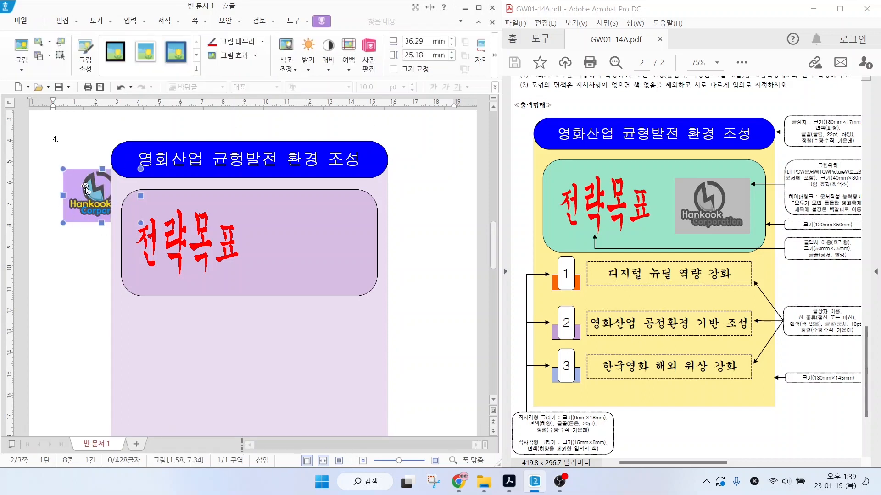
- Make the logo picture a locked 40 × 30 mm, in front of text, in grayscale (회색조)
mouse_move(79, 195)
left_mouse_down()
mouse_move(87, 215)
mouse_move(89, 205)
left_mouse_up()
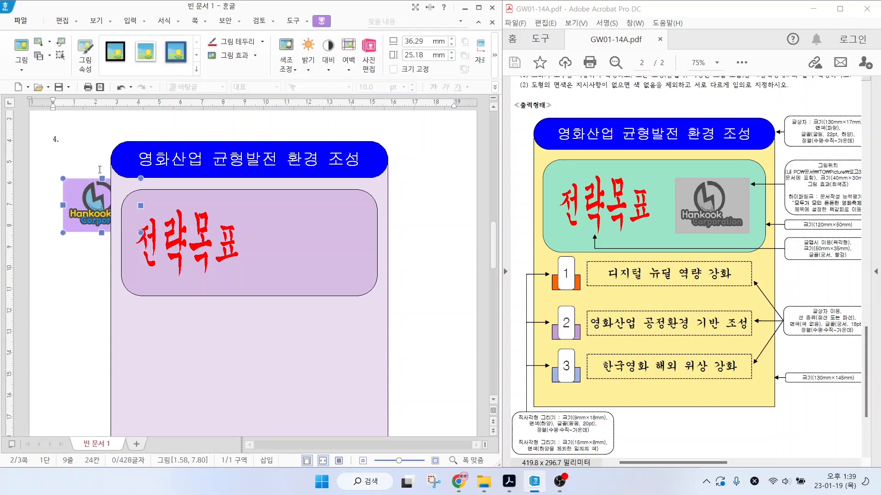
left_click(83, 201)
double_click(84, 202)
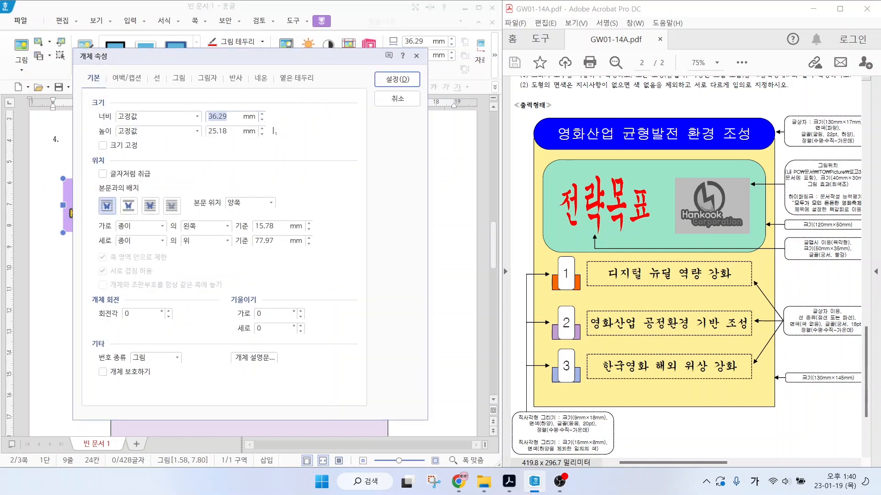
type("40")
key("Tab")
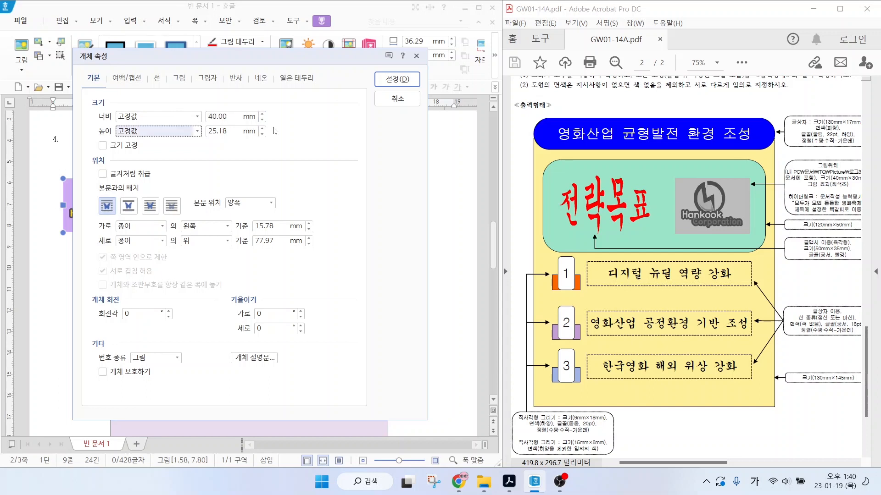
type("30")
left_click(103, 145)
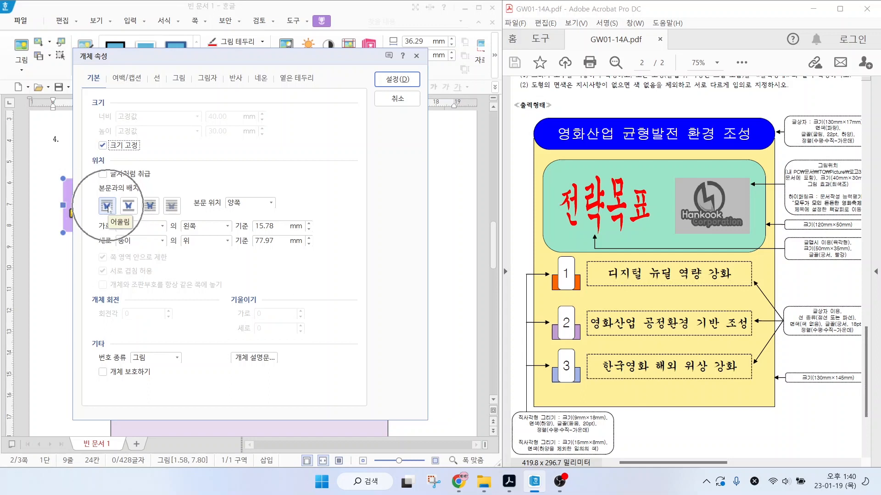
left_click(150, 207)
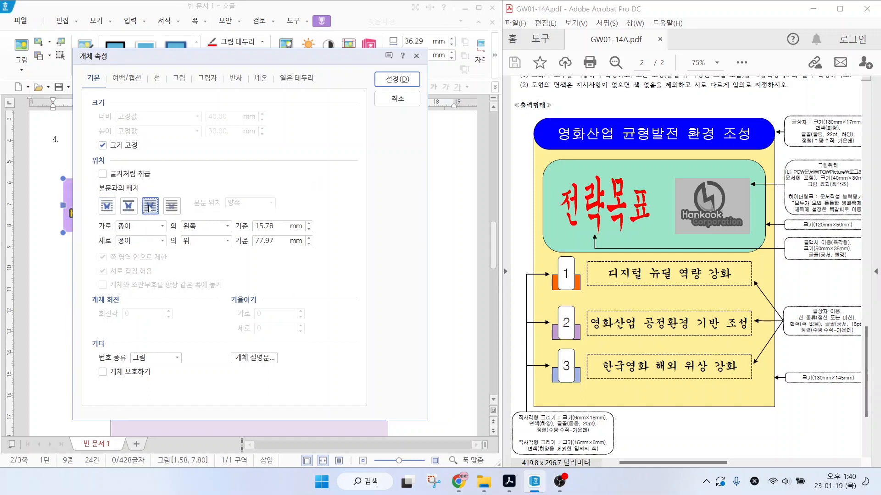
left_click(179, 79)
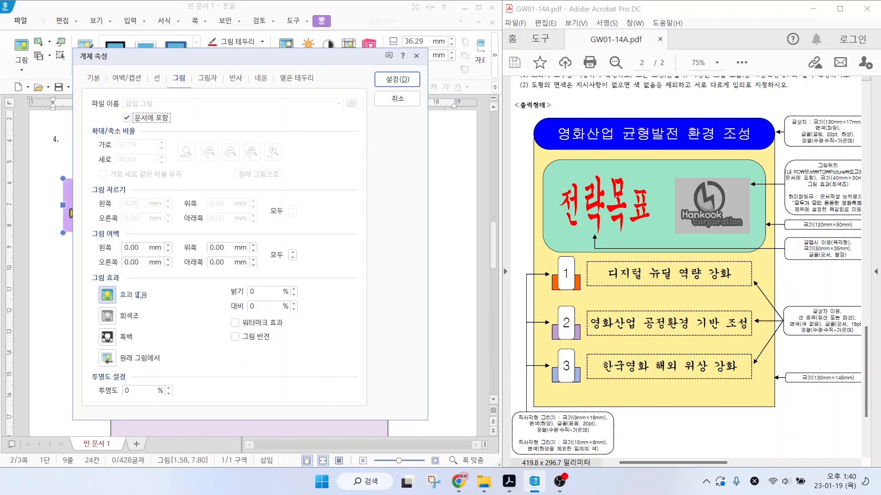
left_click(132, 321)
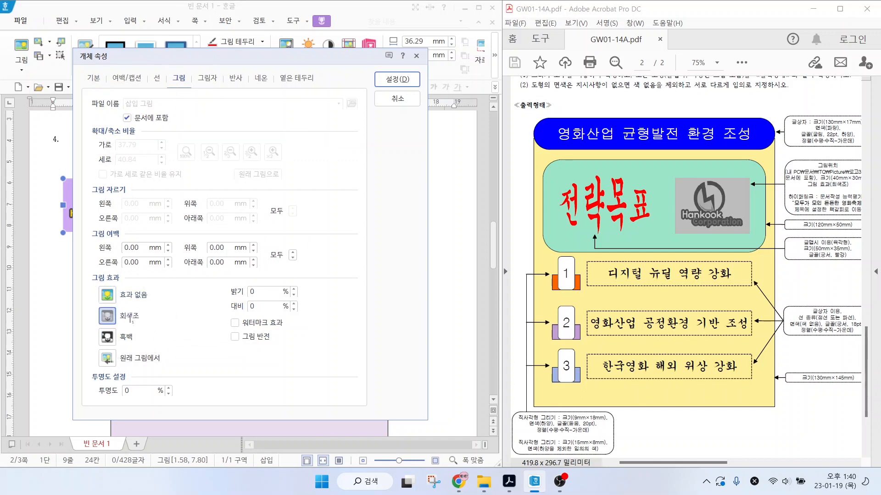
left_click(386, 80)
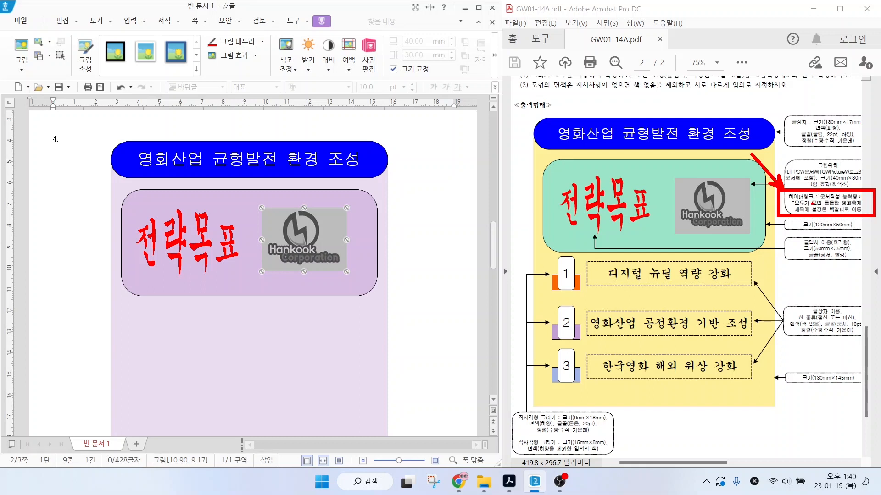
- Deselect the picture and bring up the 입력 (Insert) tools
key("Escape")
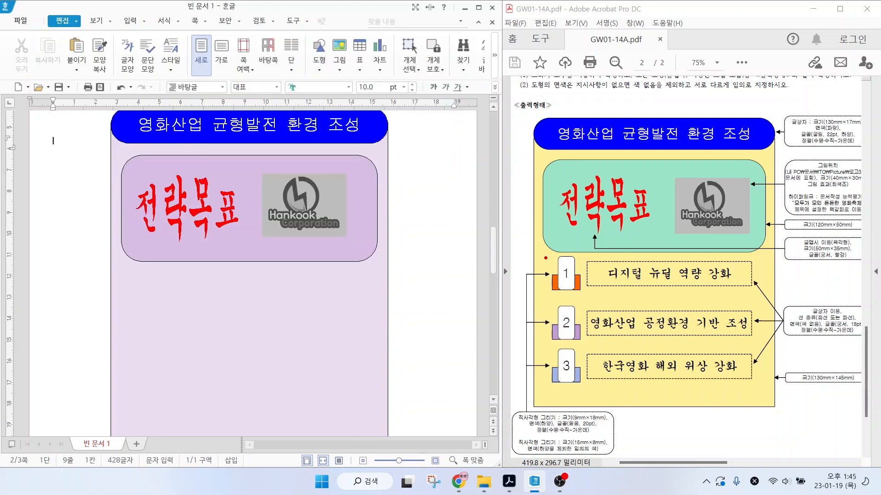
left_click_drag(542, 257, 754, 294)
mouse_move(679, 275)
left_mouse_down()
mouse_move(685, 280)
mouse_move(663, 324)
mouse_move(686, 325)
mouse_move(698, 369)
left_mouse_up()
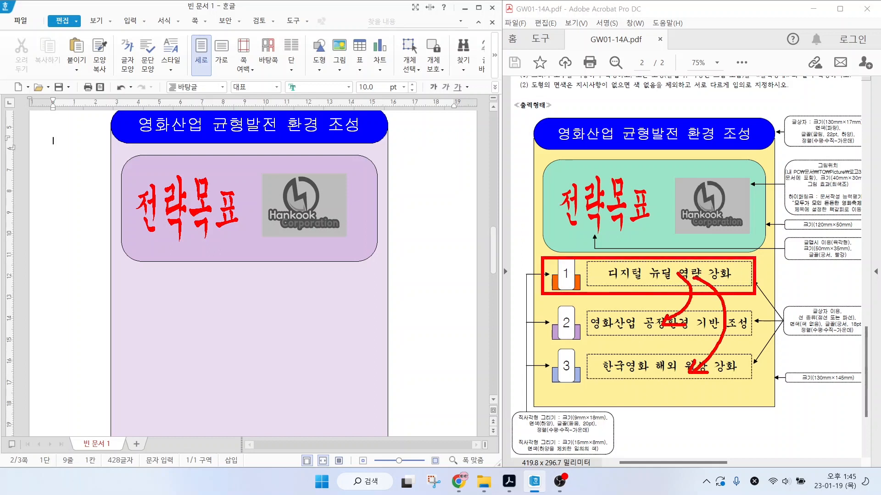
key("Escape")
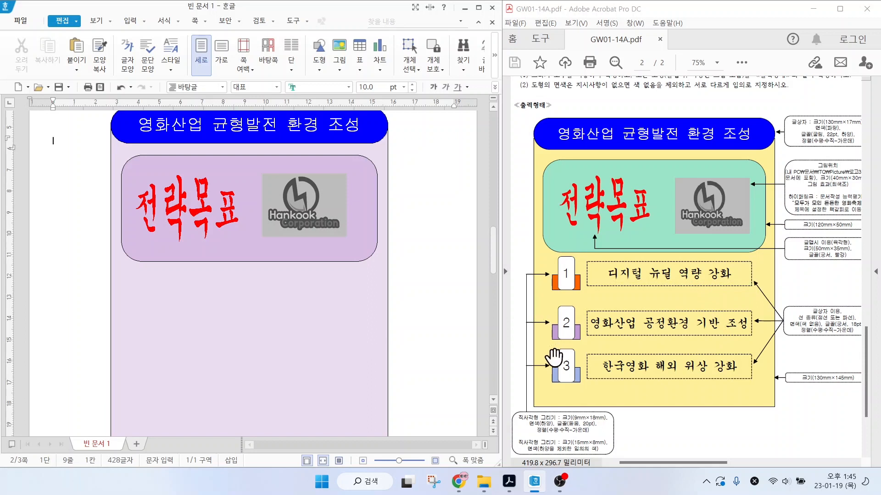
key("ctrl+2")
mouse_move(505, 379)
left_mouse_down()
mouse_move(529, 416)
mouse_move(532, 444)
mouse_move(605, 428)
left_mouse_up()
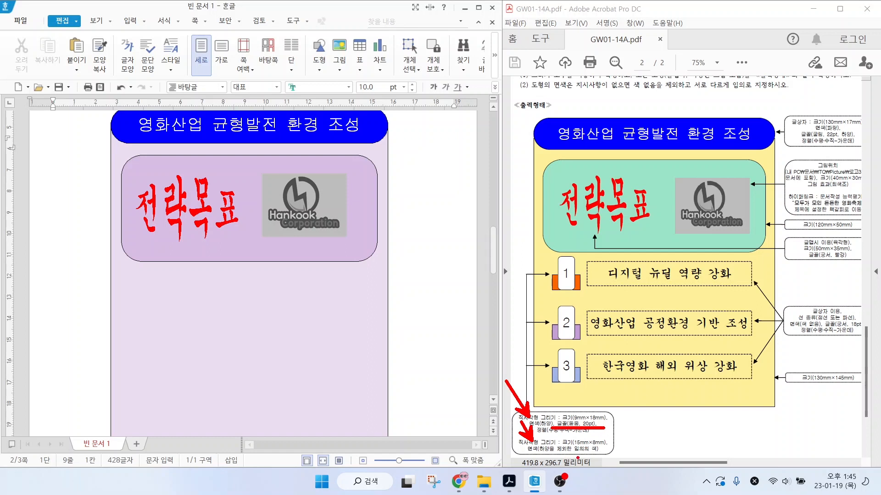
key("Escape")
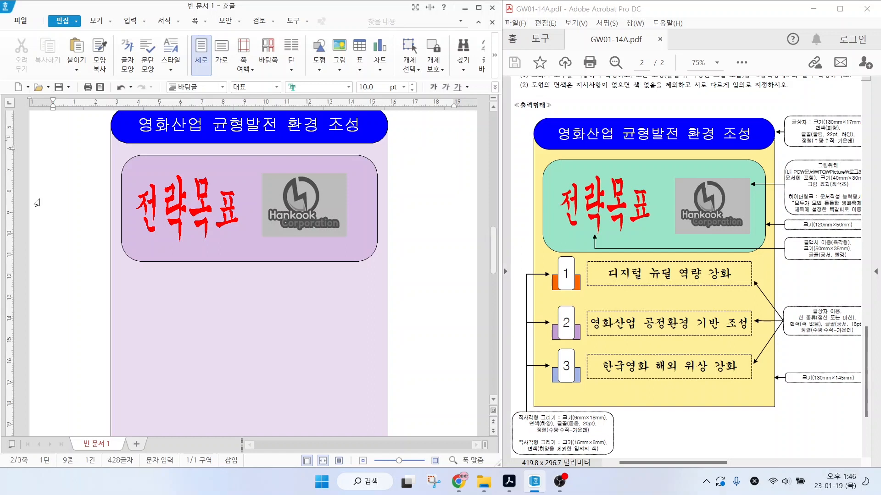
left_click(131, 19)
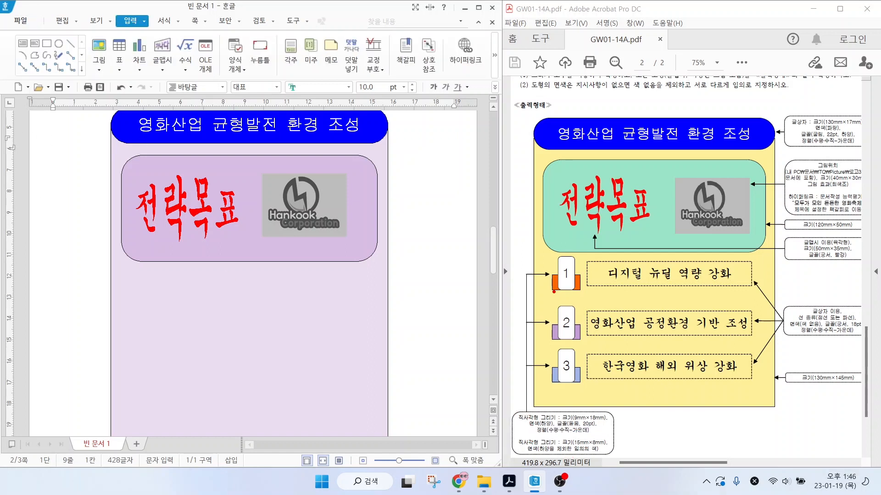
left_click_drag(554, 292, 516, 328)
key("Escape")
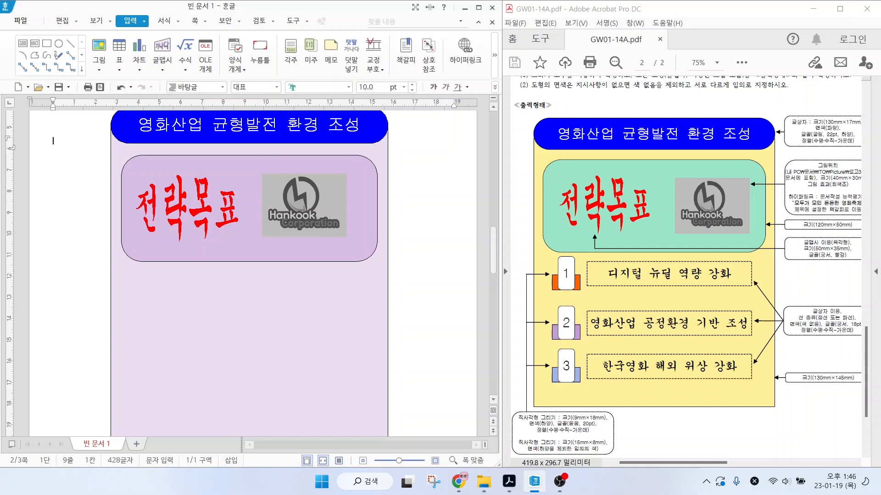
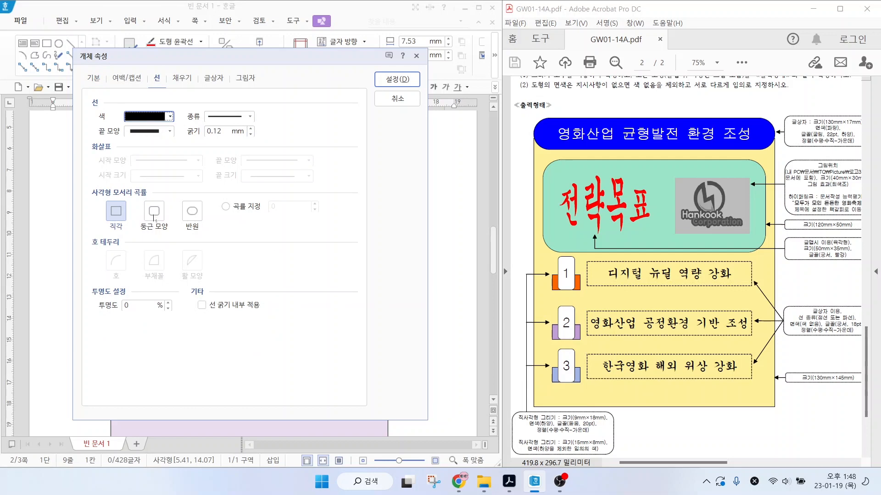
- Give the small white rectangle rounded (둥근 모양) corners
left_click(154, 219)
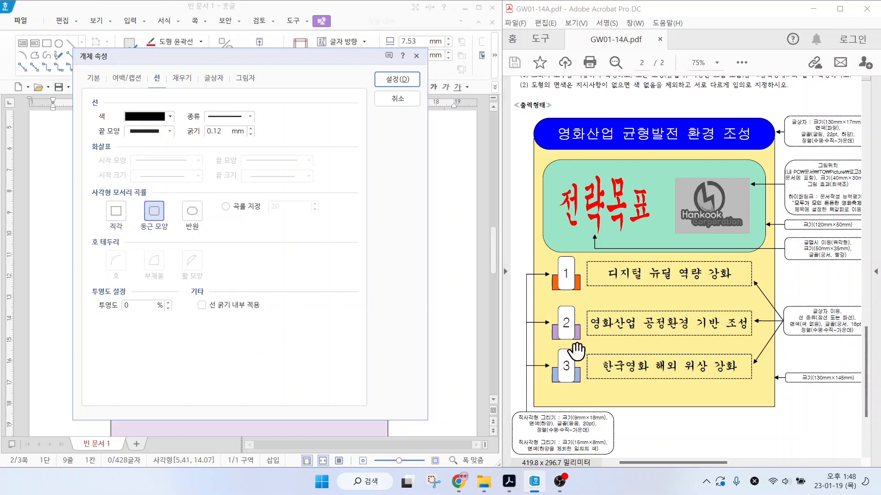
left_click(396, 79)
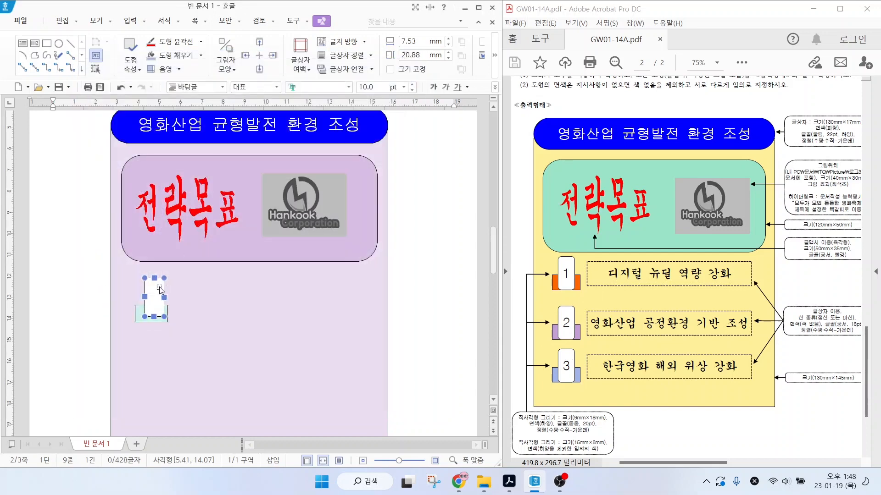
left_click(90, 294)
- Nudge the rounded rectangle slightly left and down onto the small tinted bar
left_click(155, 294)
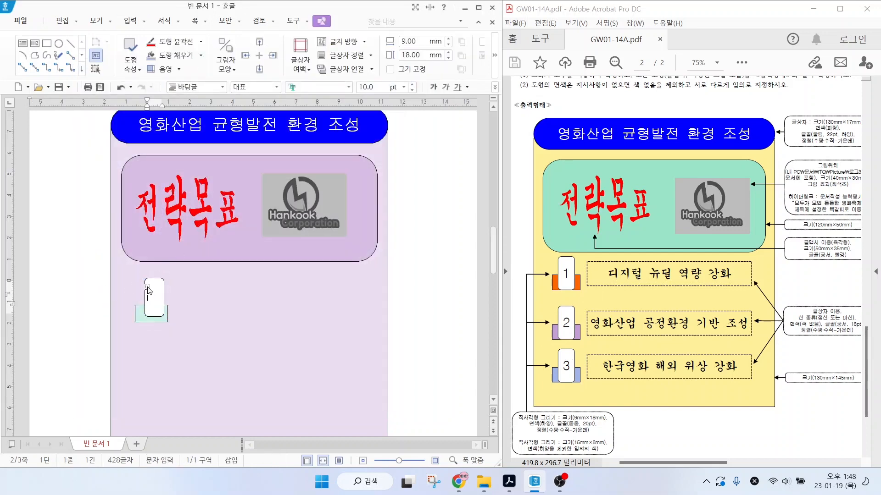
left_click_drag(145, 293, 141, 298)
key("Escape")
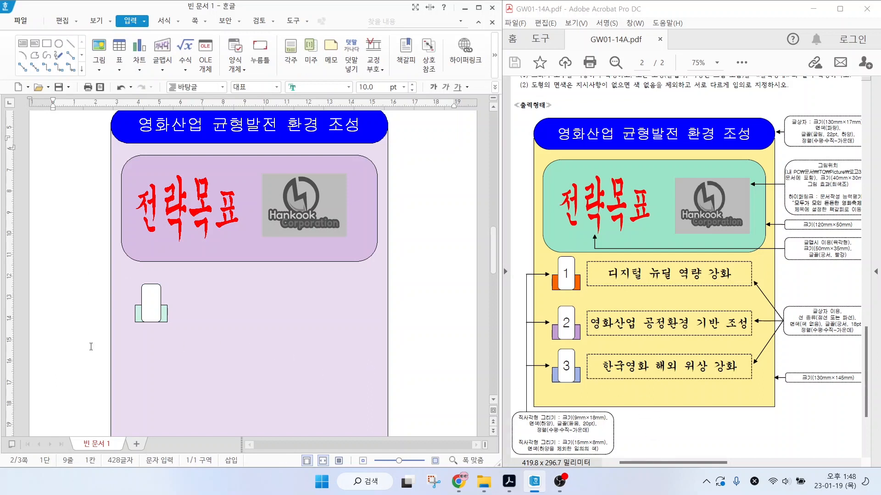
left_click(150, 304)
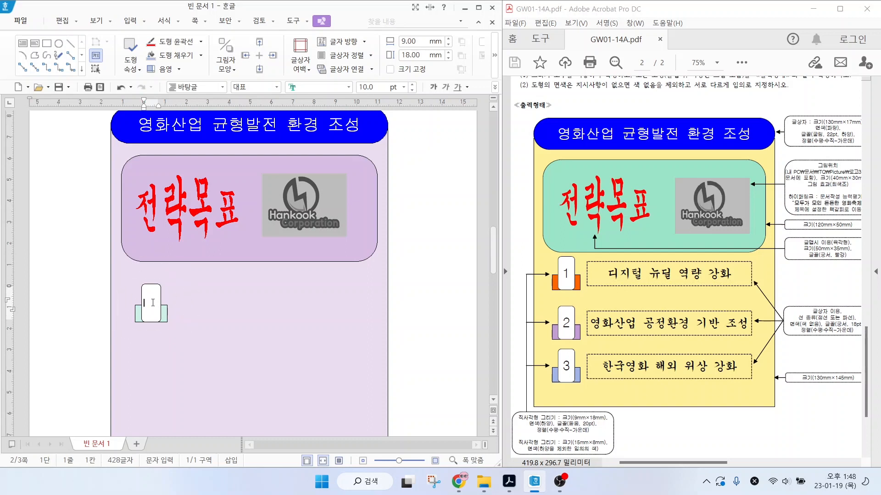
- Set the small rounded box's text to 돋움 at 20 pt
mouse_move(571, 417)
left_mouse_down()
mouse_move(567, 385)
mouse_move(613, 404)
left_mouse_up()
left_click_drag(590, 437, 622, 458)
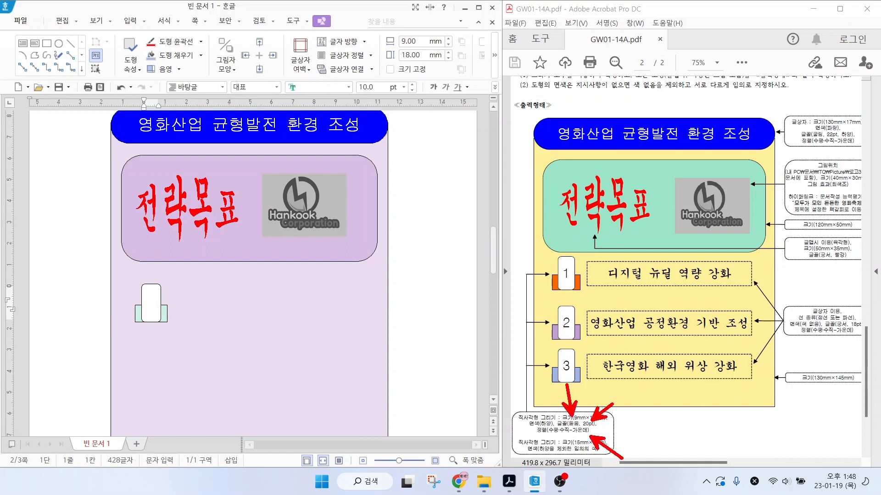
key("Escape")
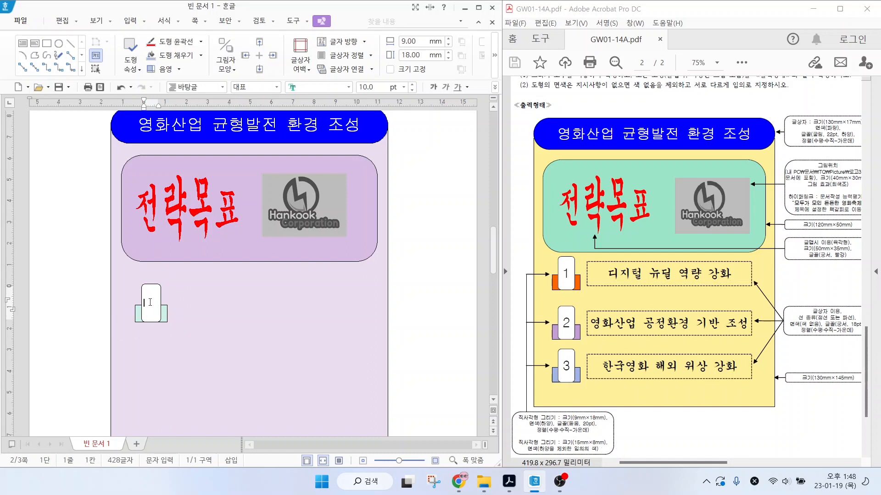
key("ctrl")
left_click(349, 87)
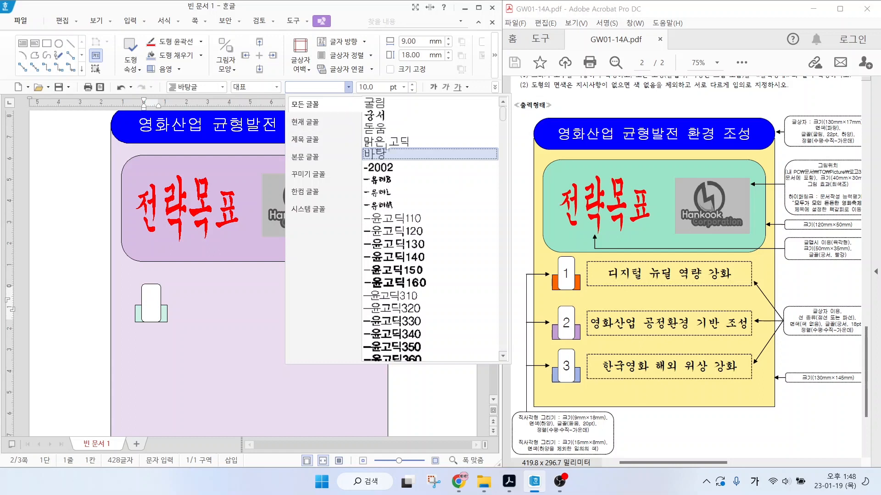
left_click(375, 129)
left_click(387, 91)
type("20")
key("Return")
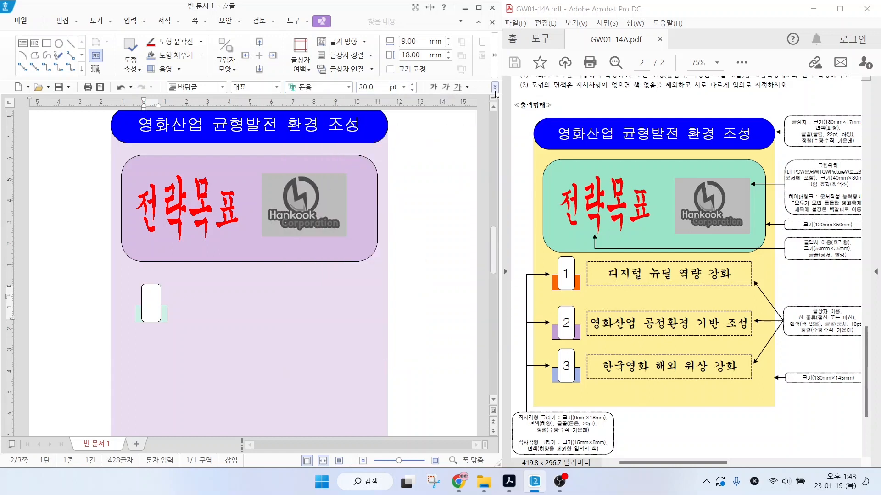
- Centre-align the text in the small rounded box
left_click(495, 87)
left_click(513, 154)
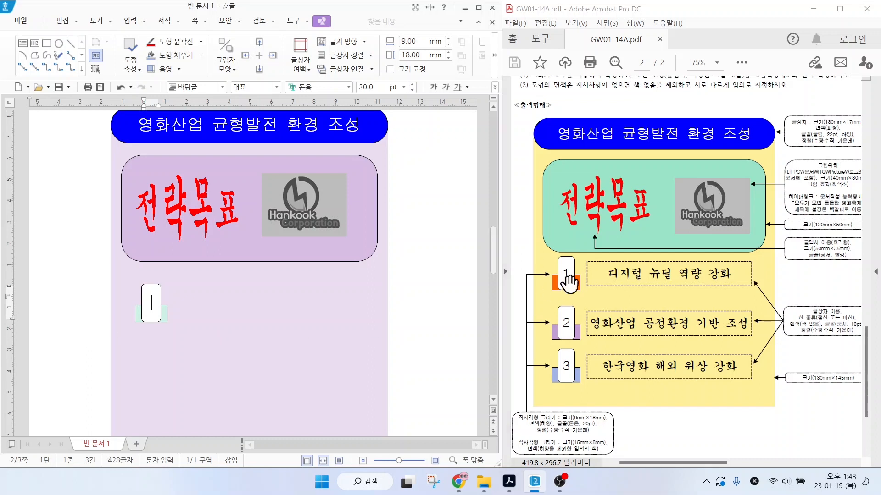
left_click(23, 43)
- Draw a wide rectangle beside the small rounded box
left_click_drag(174, 285, 377, 319)
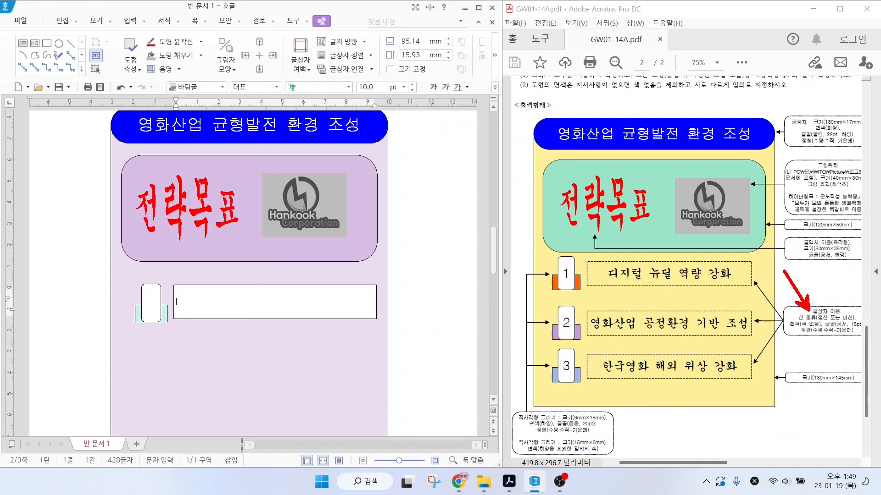
left_click(178, 293)
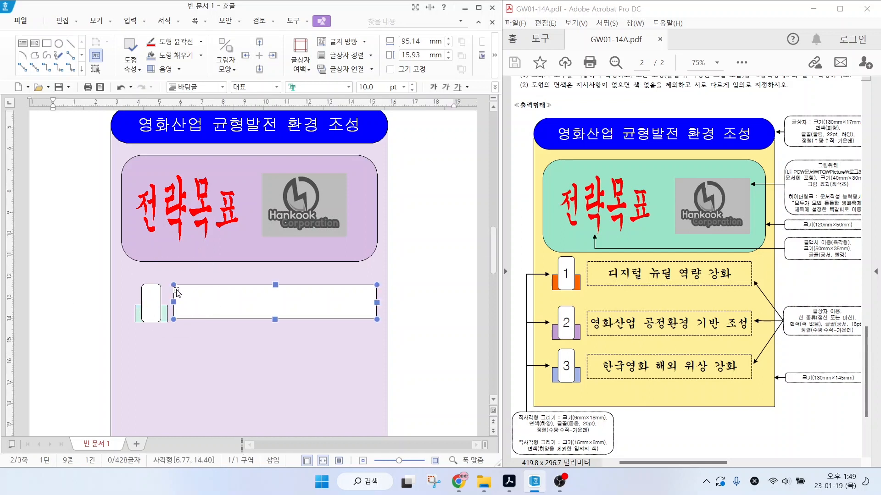
double_click(176, 293)
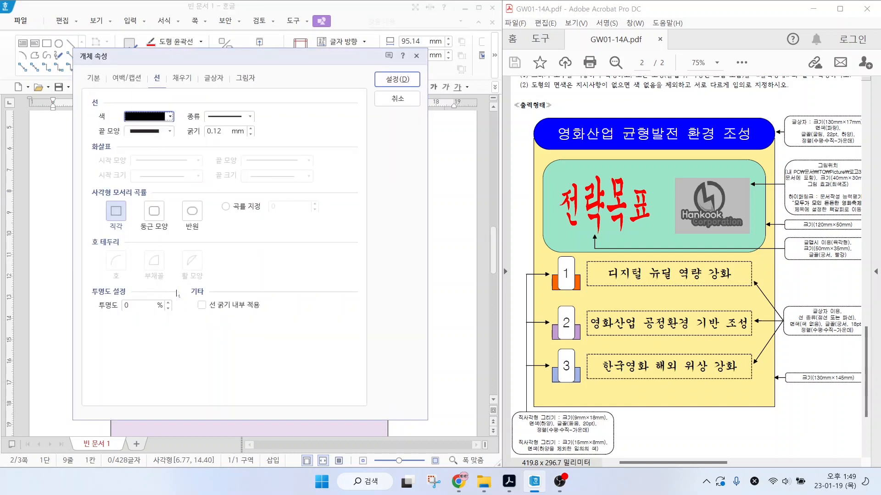
- Give the wide rectangle a dashed outline and no fill (색 채우기 없음)
left_click(90, 84)
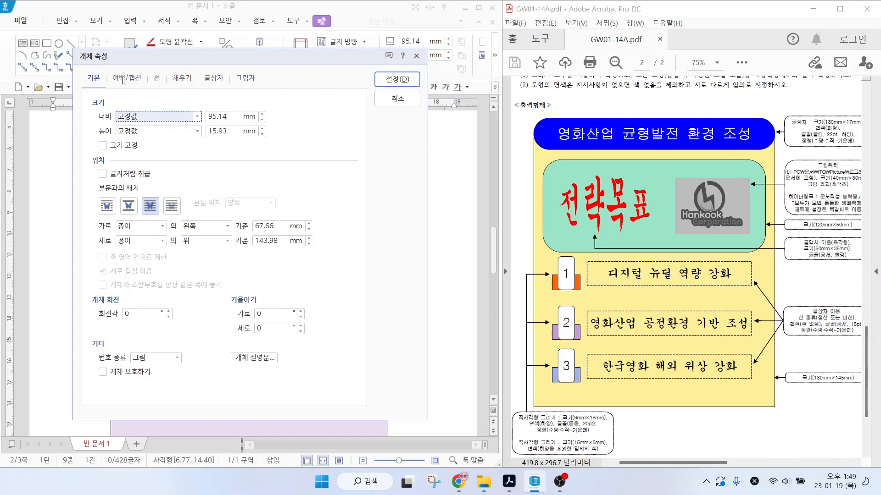
left_click(156, 81)
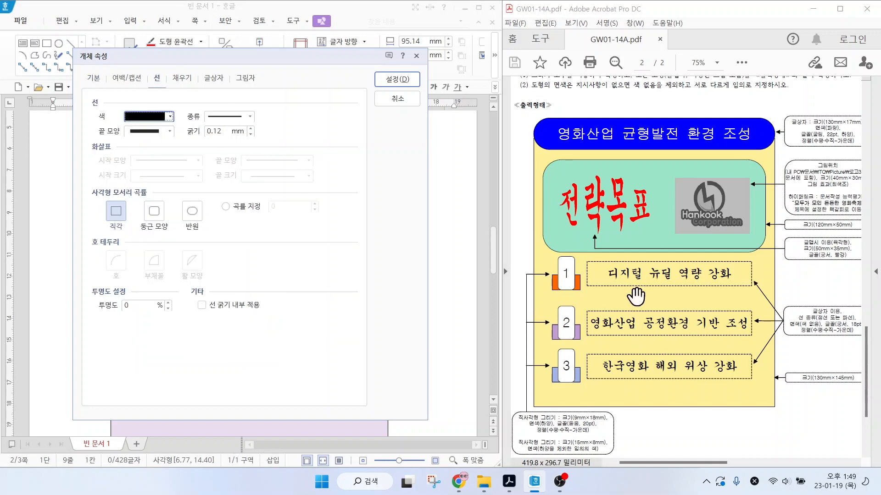
left_click(226, 117)
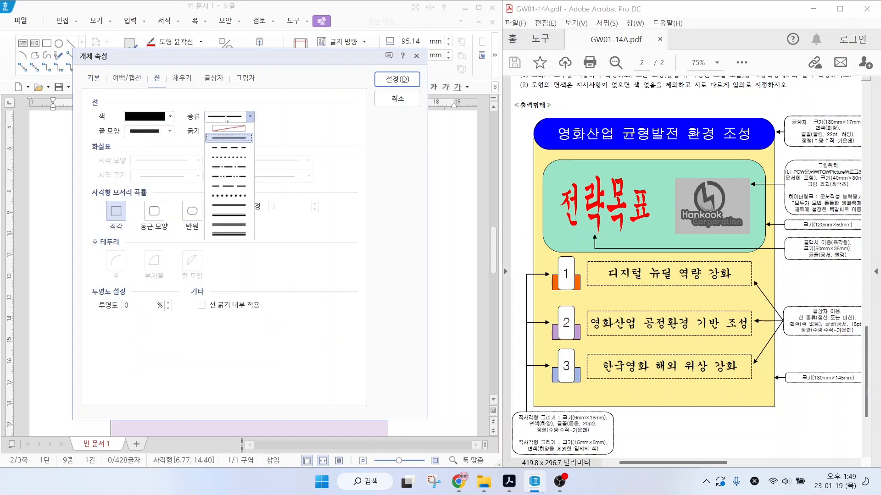
left_click(227, 148)
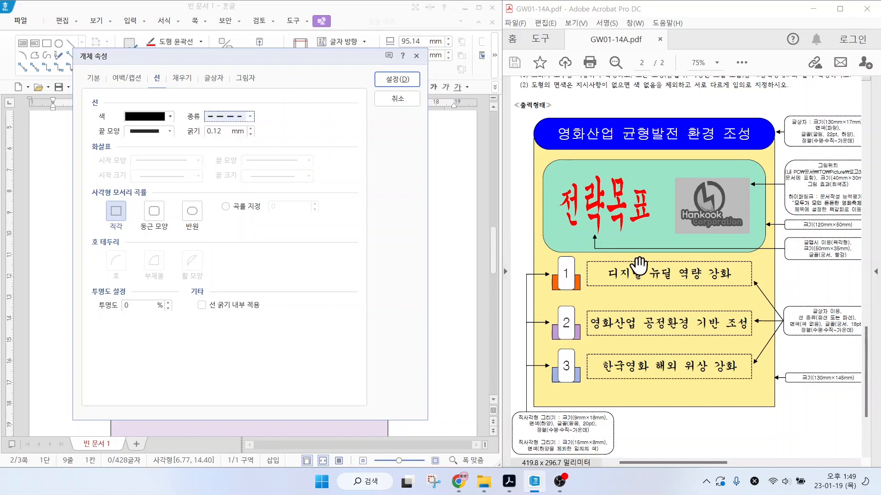
left_click(182, 78)
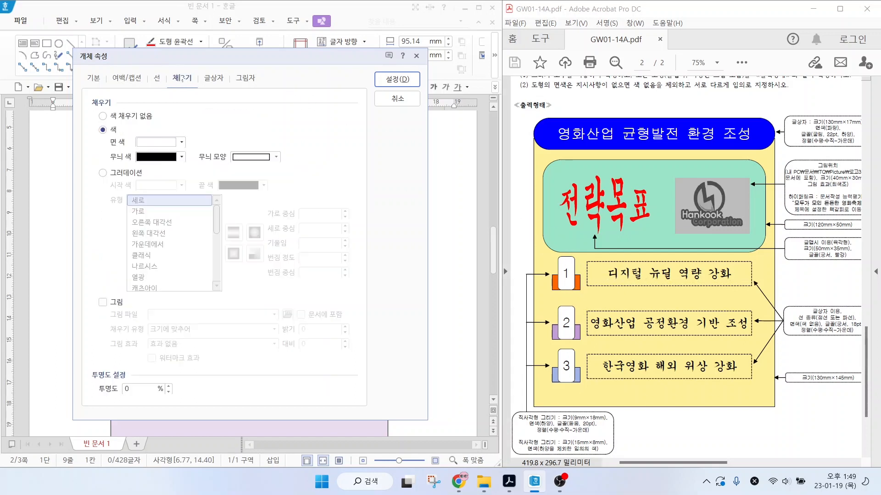
left_click(142, 120)
left_click(397, 81)
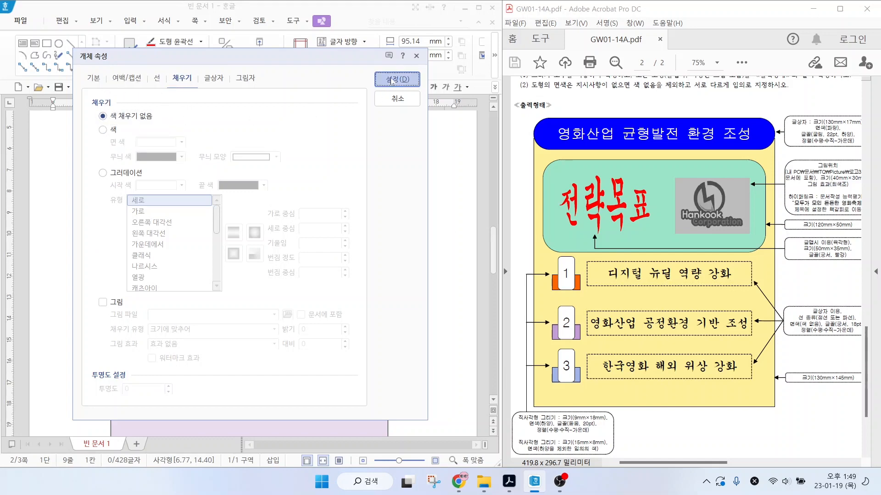
left_click(432, 299)
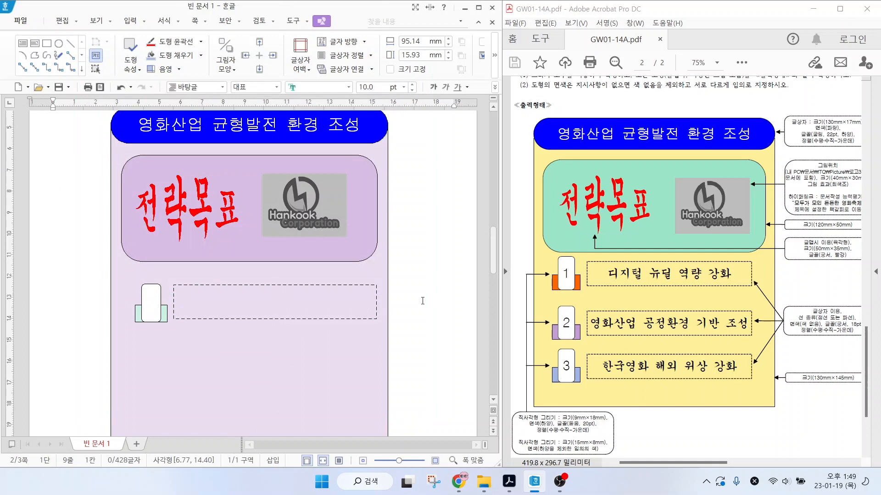
- Centre-align the text inside the dashed box
left_click(262, 303)
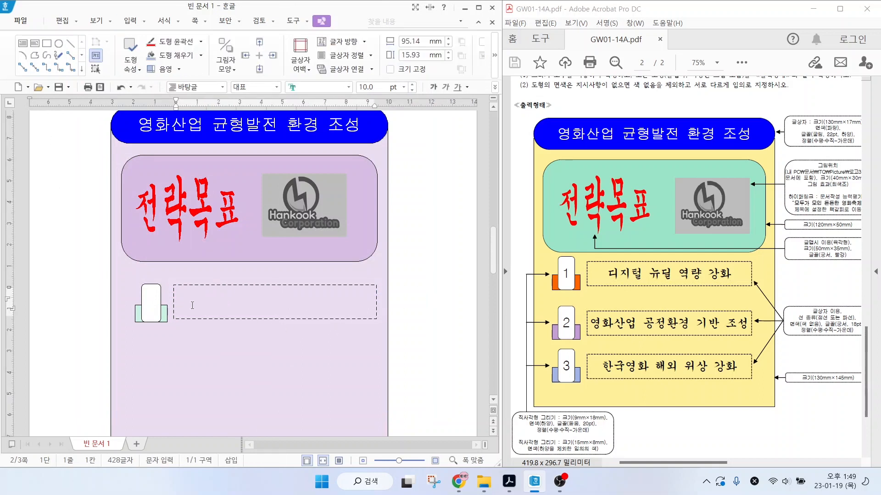
left_click(672, 277)
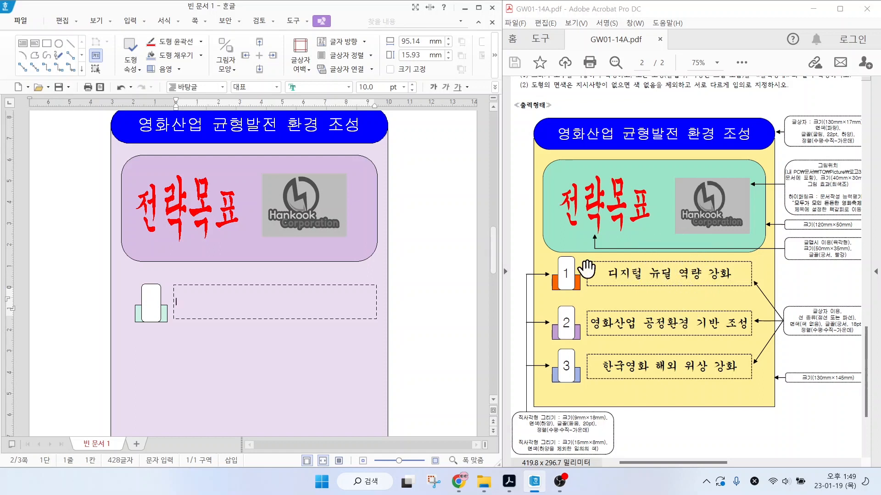
left_click(220, 300)
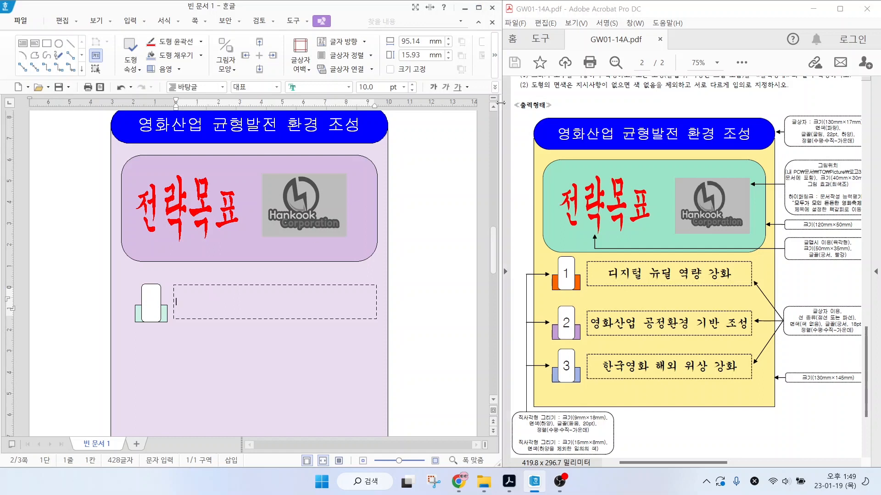
left_click(495, 87)
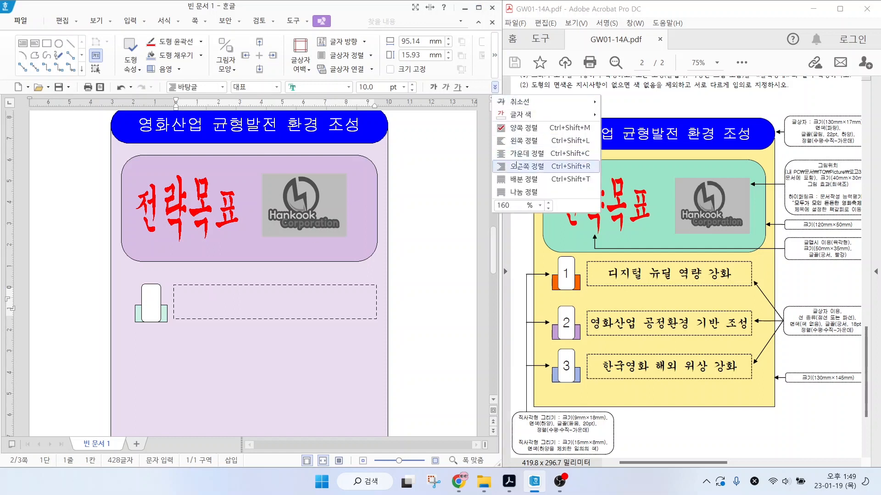
left_click(526, 154)
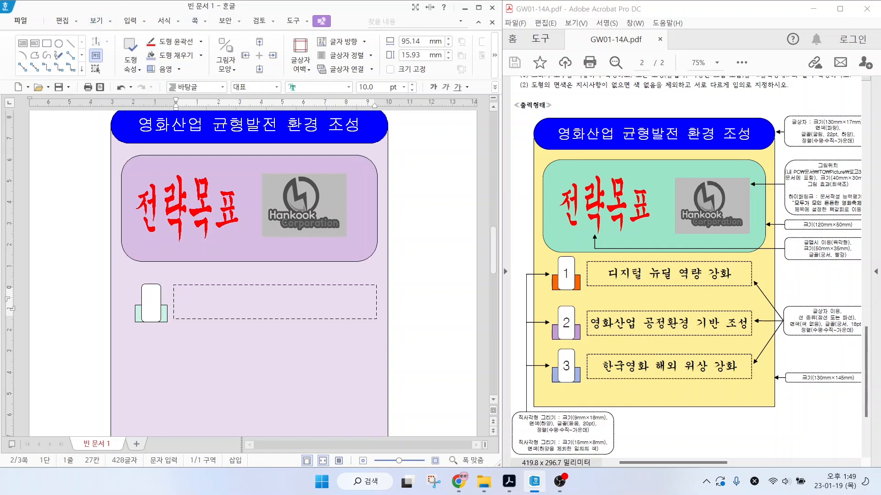
- Set the dashed box's font to 궁서 at 18 pt
left_click(348, 87)
left_click(381, 116)
mouse_move(325, 298)
left_mouse_down()
mouse_move(315, 368)
mouse_move(330, 369)
left_mouse_up()
mouse_move(350, 313)
left_mouse_down()
mouse_move(379, 356)
mouse_move(335, 408)
left_mouse_up()
mouse_move(335, 398)
left_mouse_down()
mouse_move(331, 412)
mouse_move(356, 415)
left_mouse_up()
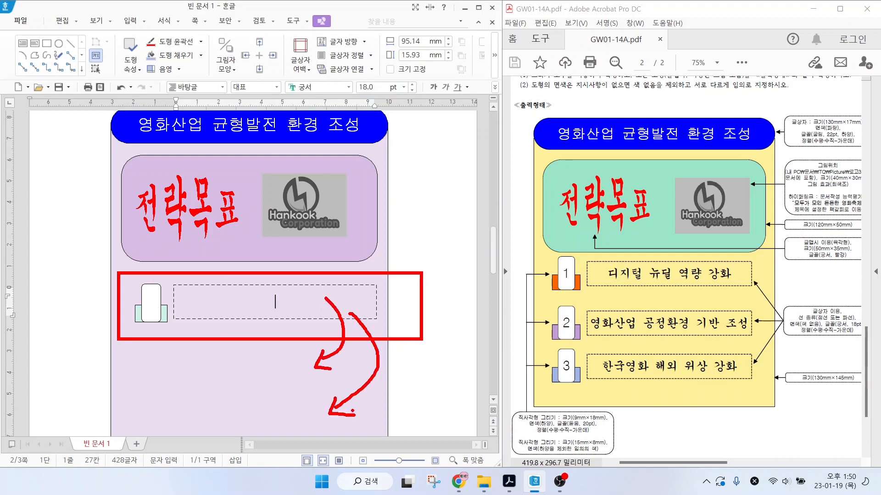
key("Escape")
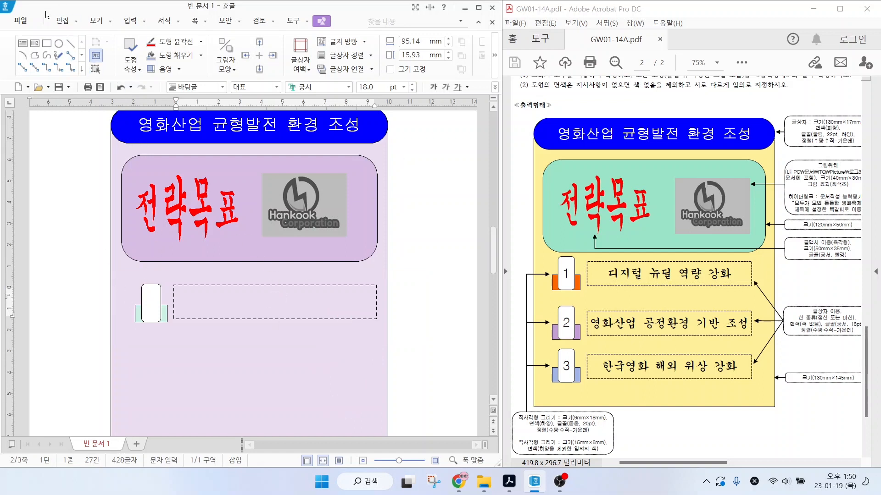
- Select the small tab and dashed box together, leaving out the background panel
left_click(63, 21)
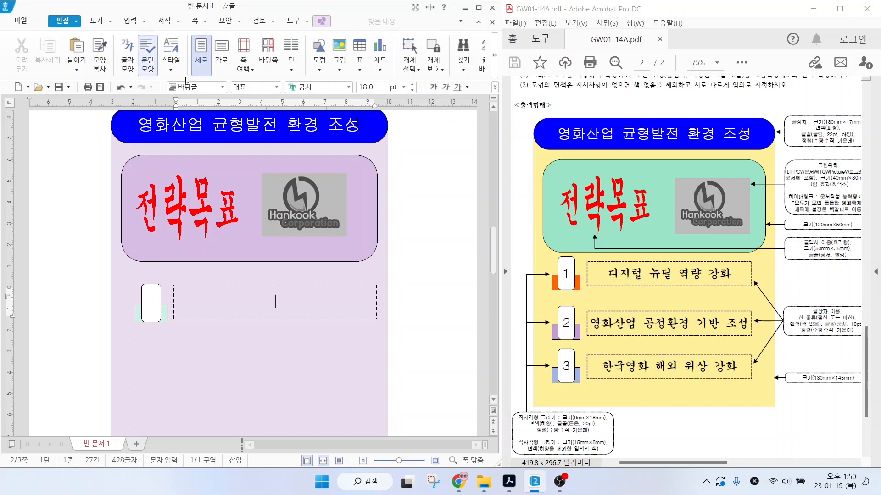
left_click(412, 63)
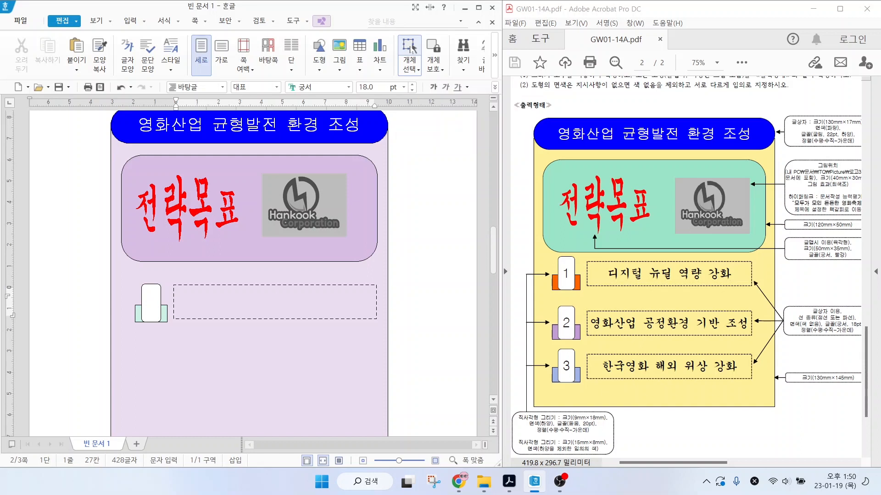
left_click_drag(94, 277, 426, 348)
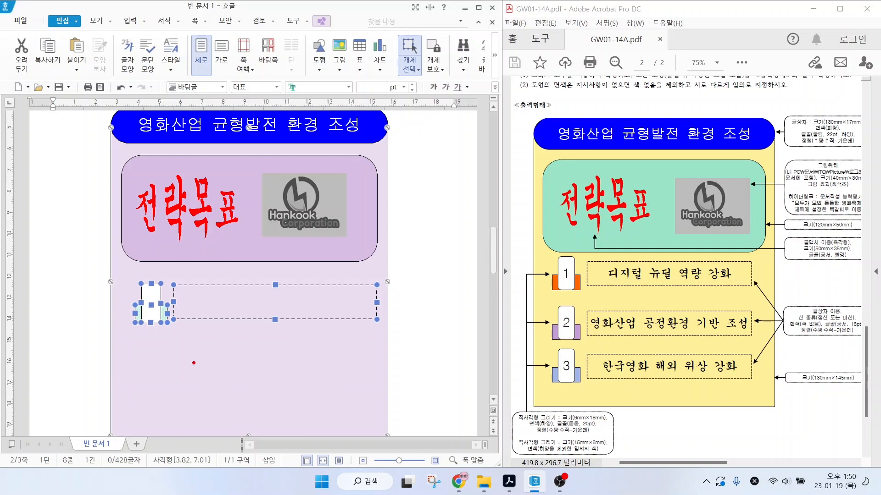
mouse_move(134, 355)
left_mouse_down()
mouse_move(90, 369)
mouse_move(124, 379)
left_mouse_up()
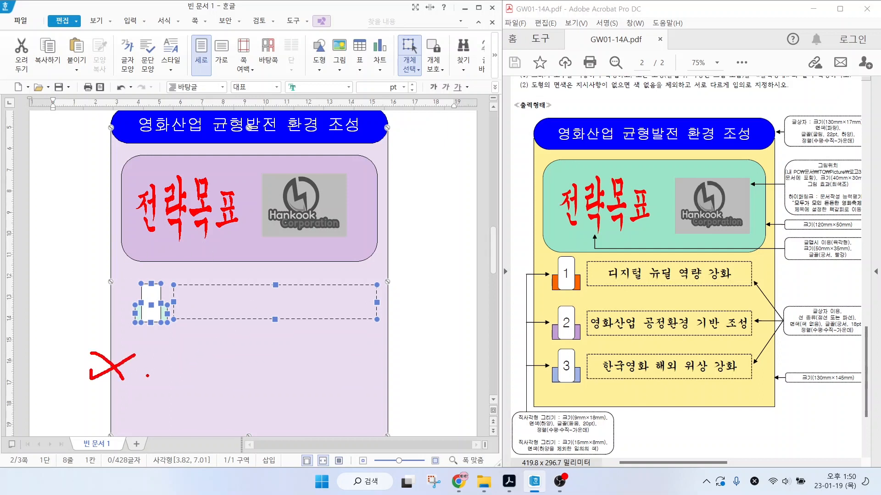
key("Escape")
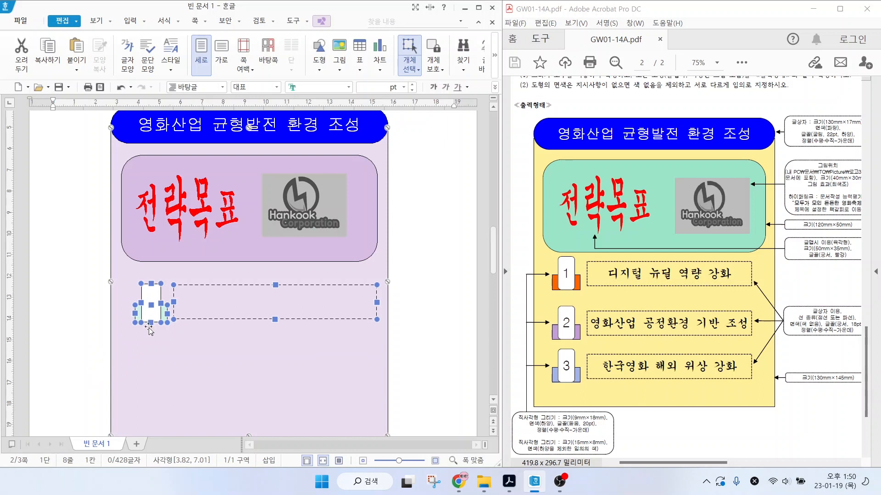
left_click(112, 366, "shift")
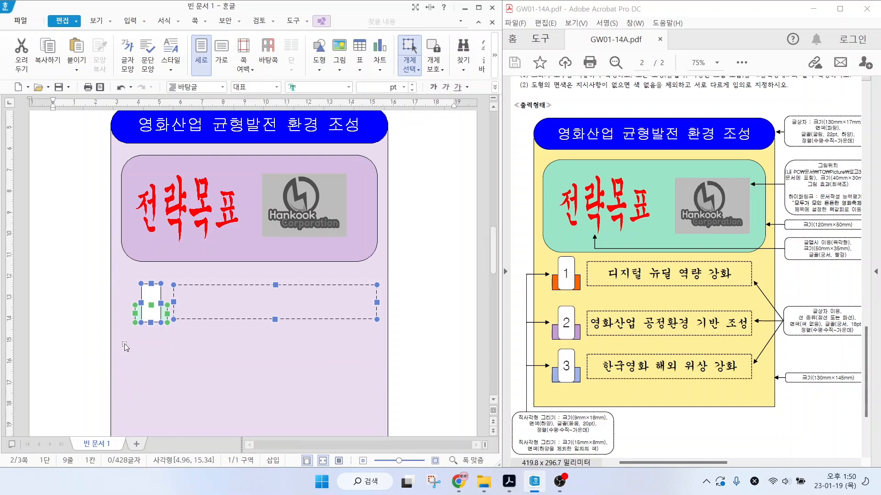
- Copy the tab-and-box pair downward to make three stacked rows
scroll(152, 315, "down", 2)
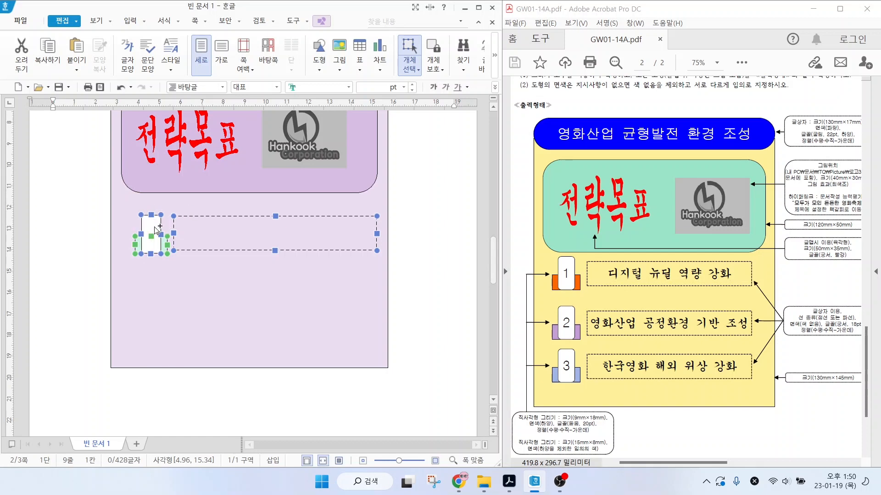
left_click_drag(153, 231, 152, 326)
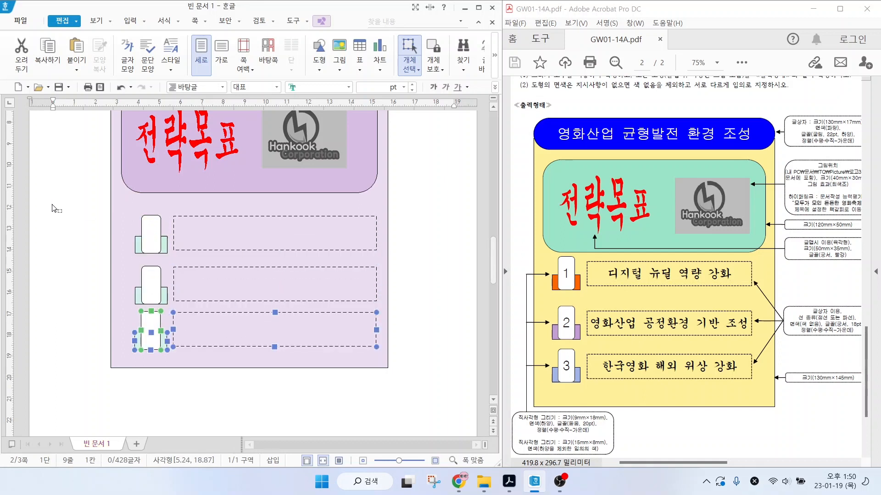
left_click(156, 398)
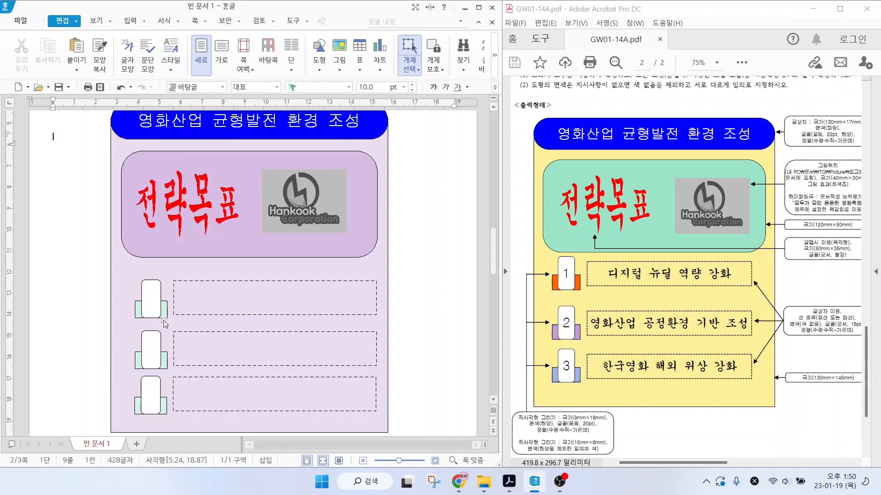
scroll(164, 324, "down", 1)
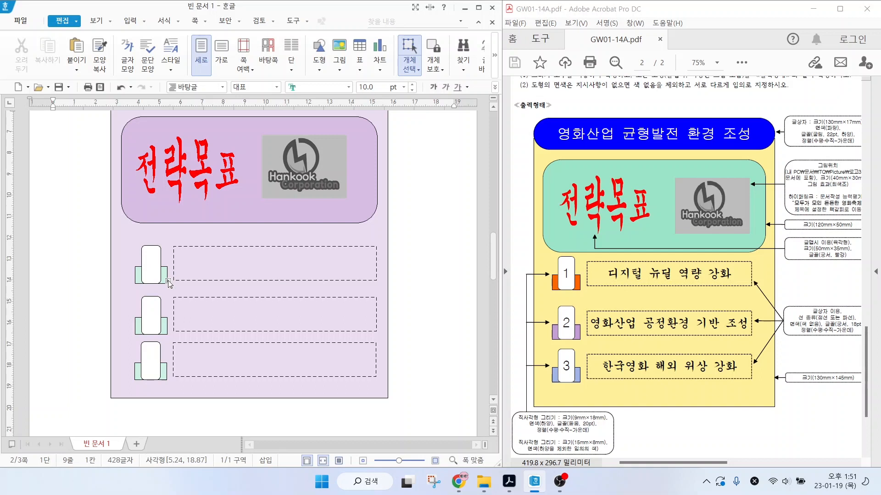
- Number the three tabs 1, 2 and 3
key("Escape")
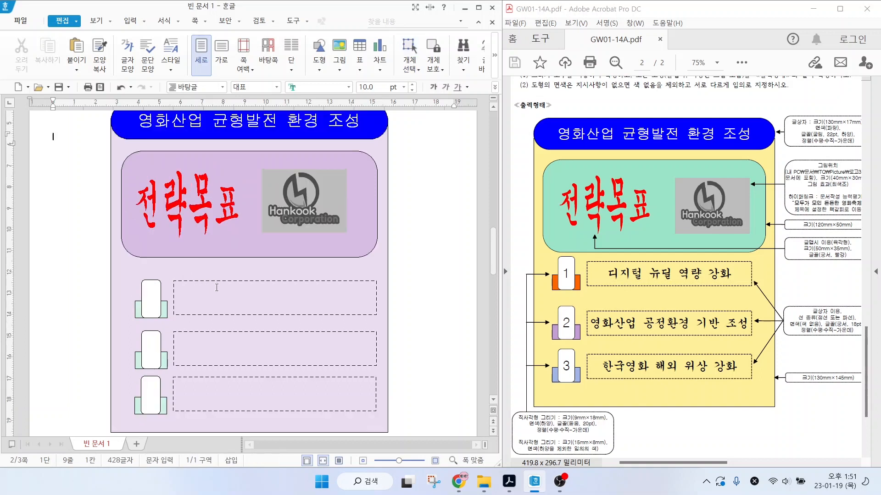
left_click(145, 298)
type("1")
left_click(148, 353)
type("2")
left_click(149, 396)
type("3")
- Fill the dashed boxes with '디지털 뉻딜 역량 강화', '영화산업 공정환경 기반 조성', '한국영화 해이 위상 강화'
left_click(210, 295)
type("디지털 뉻")
type("딜 역량 강화")
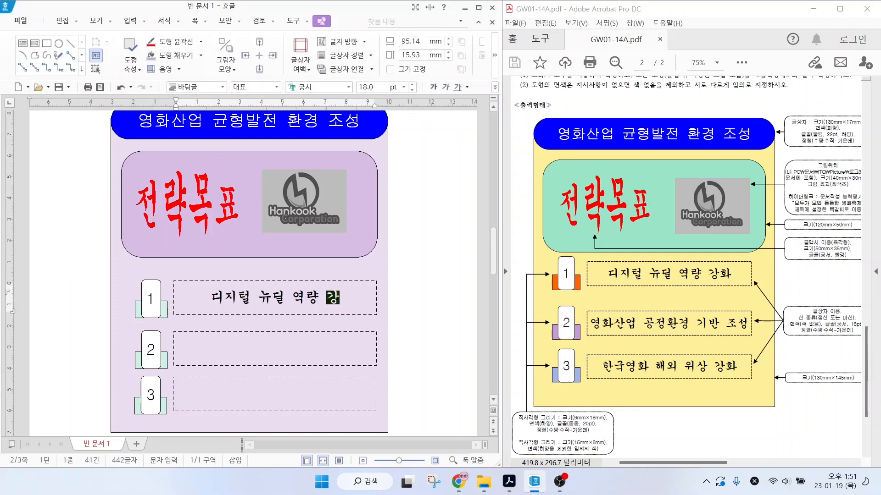
left_click(212, 349)
type("영화")
type("산업 공정환경 기반 조성")
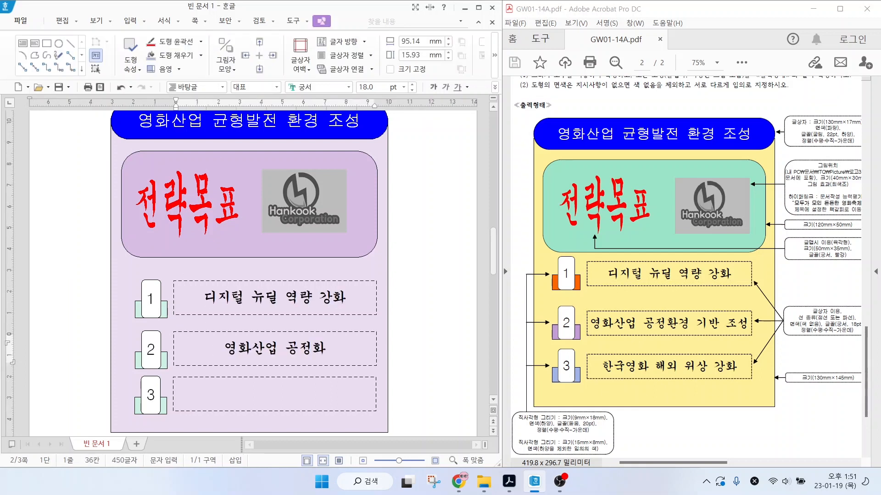
left_click(233, 396)
type("한국영화 해이 위상 강")
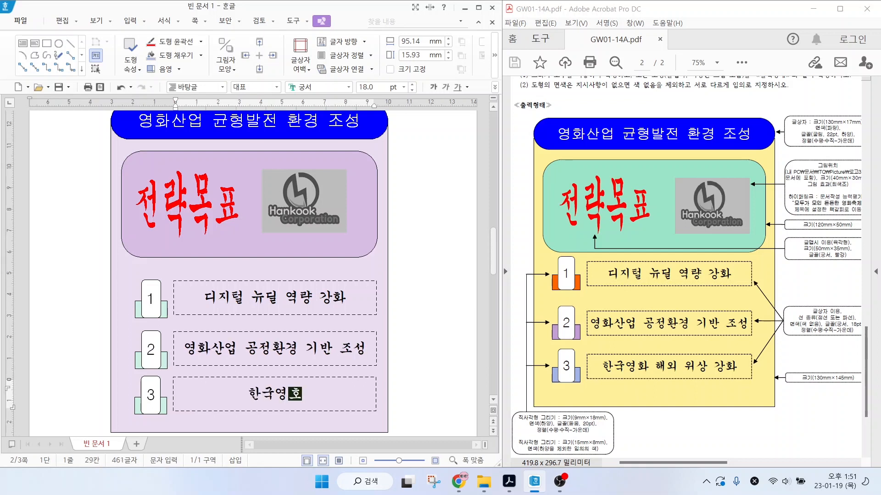
type("화")
left_click_drag(551, 379, 535, 404)
left_click_drag(556, 340, 530, 349)
left_click_drag(554, 289, 518, 309)
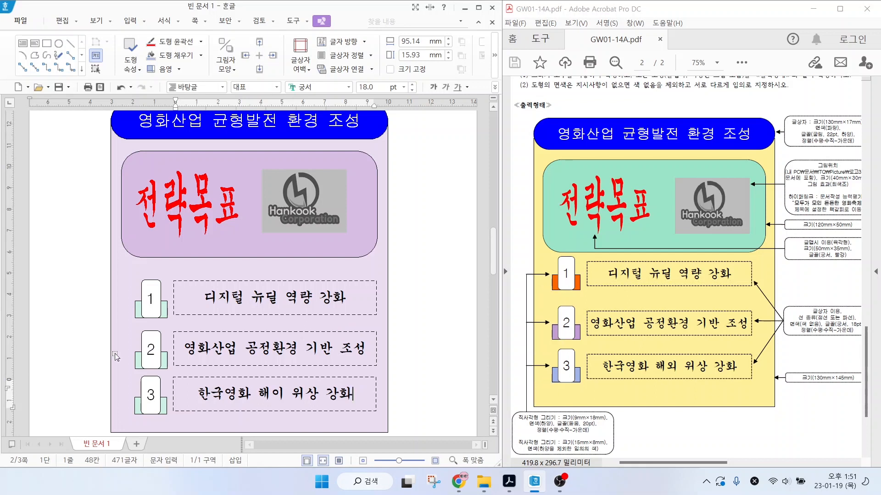
- Fill tab 2's base rectangle yellow and tab 3's base rectangle orange
double_click(137, 363)
left_click(181, 142)
left_click(177, 250)
left_click(398, 79)
left_click(137, 410)
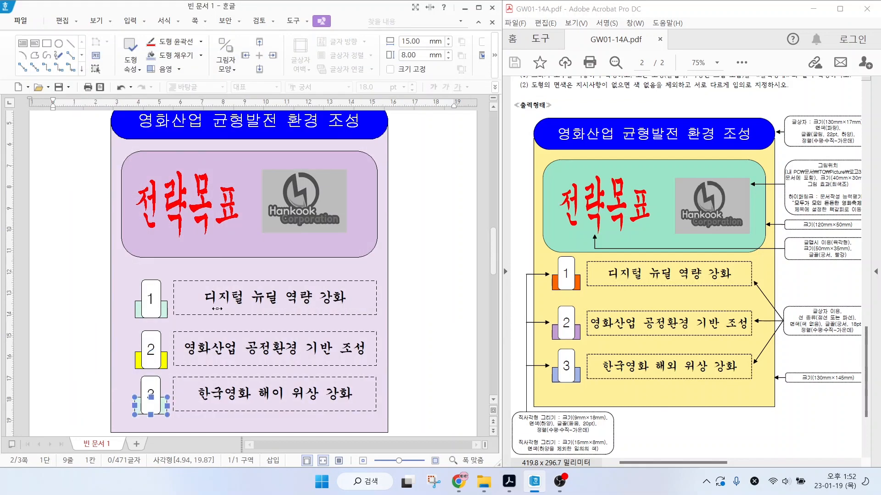
double_click(138, 406)
left_click(182, 142)
left_click(167, 252)
left_click(397, 79)
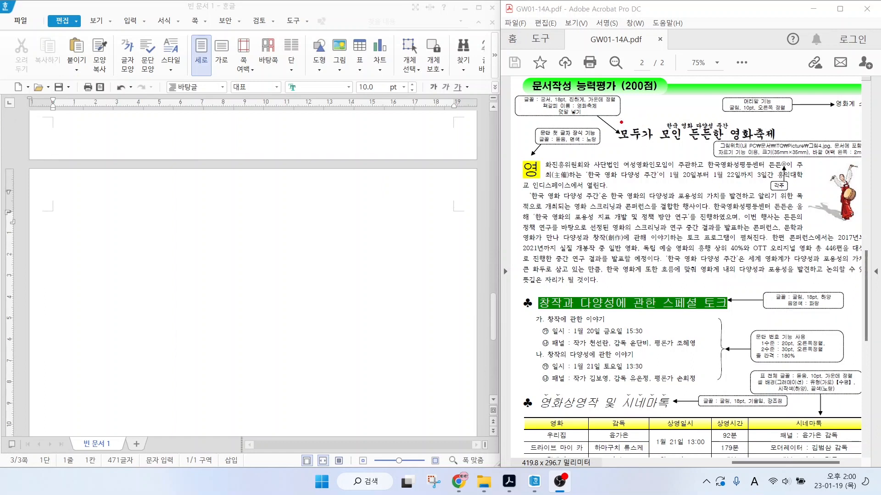
- Type the title '모인 든든한 영화축제' and the two festival body paragraphs on page 3
left_click_drag(614, 120, 786, 141)
mouse_move(526, 157)
left_mouse_down()
mouse_move(665, 187)
mouse_move(852, 257)
left_mouse_up()
left_click_drag(572, 143, 828, 146)
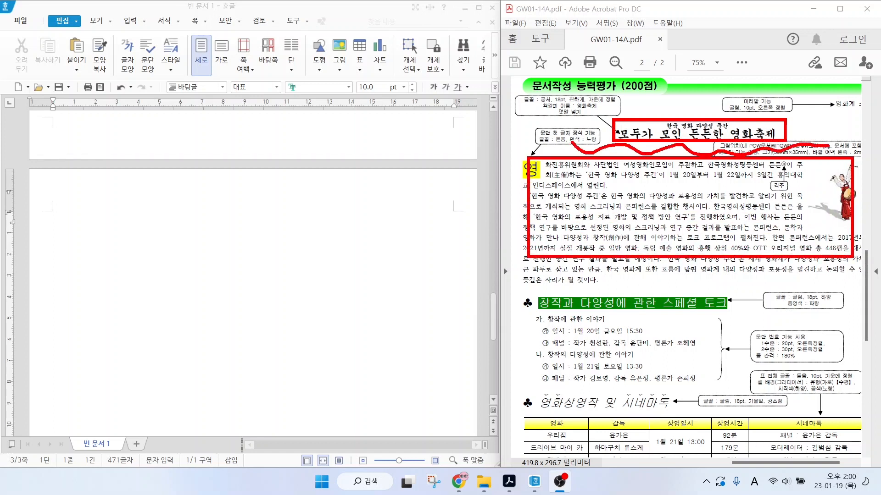
key("Escape")
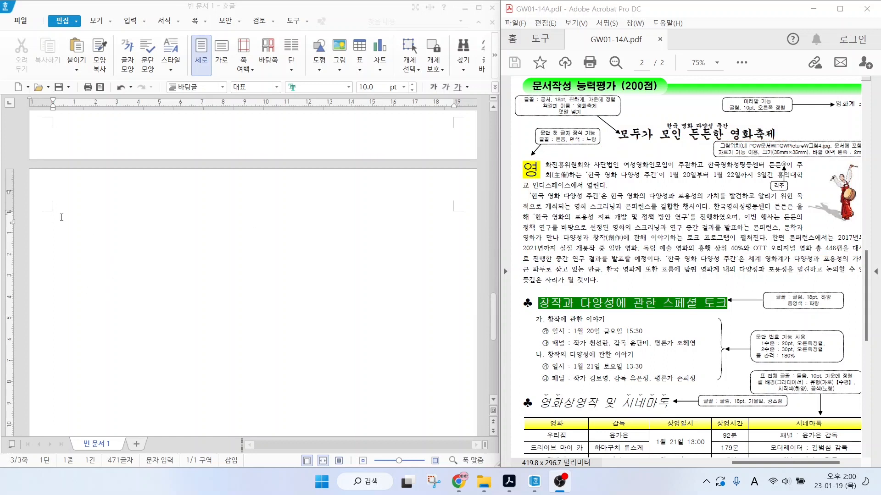
left_click(56, 217)
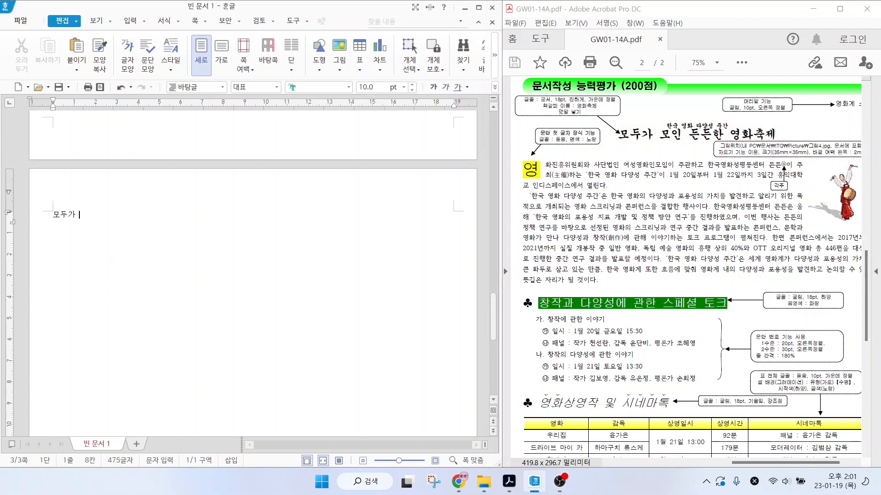
type("모인 든든한 영화축제")
key("Return")
key("Return")
type("영화진흥위원회와 사단법인 여성영화인모임이 주관하고")
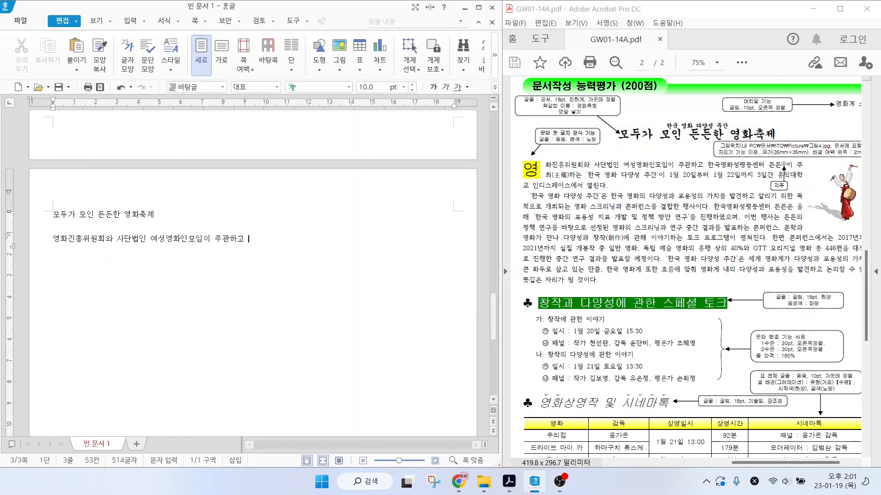
type(" 한국영화성평등세터 든든이 주최하는 ‘한국 영화 다양성 주간’이 1월 20일부터 1")
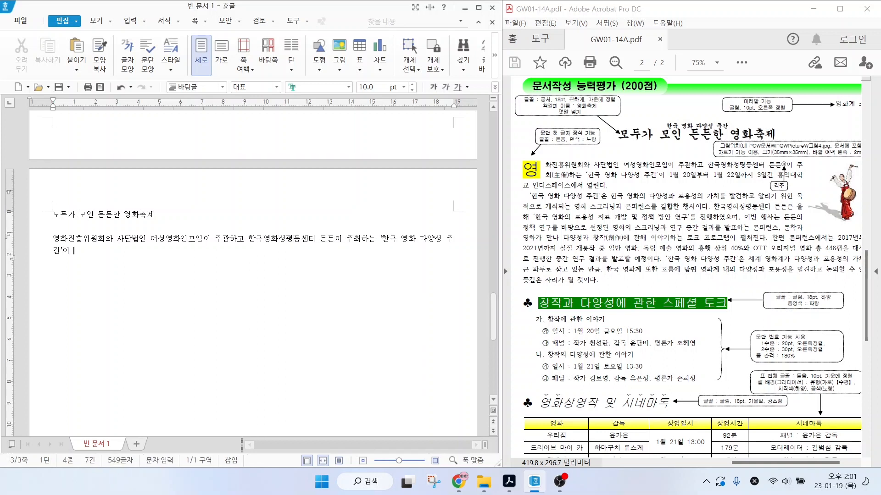
type("월 22일까지 3일간 홍익대학교 인디스페이스에서 열린다.")
key("Return")
type("‘한국 영화 다양성 주간’은 한국 영화의 다양성과 포용성의 가치를 ")
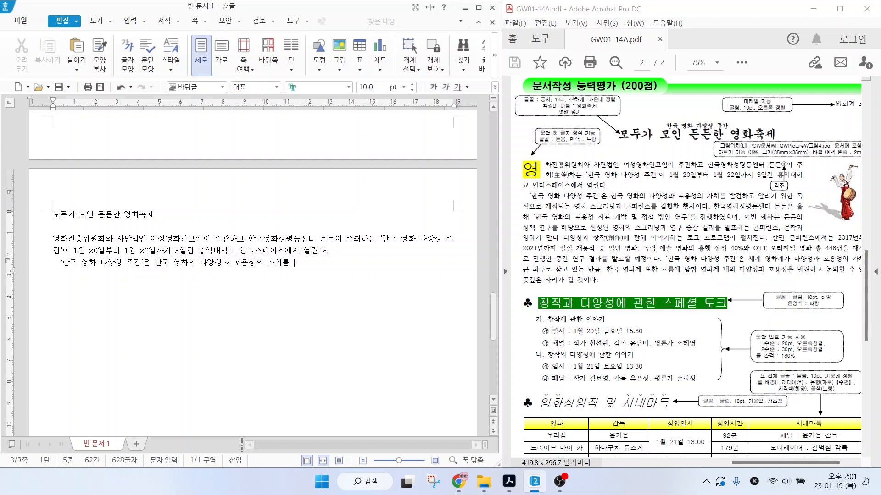
type("발견하고 알리기 위한 모적으로 개최되는 영화 스크리닝과 콘퍼런스를 결합한 행사이다. 한국영화성평등센")
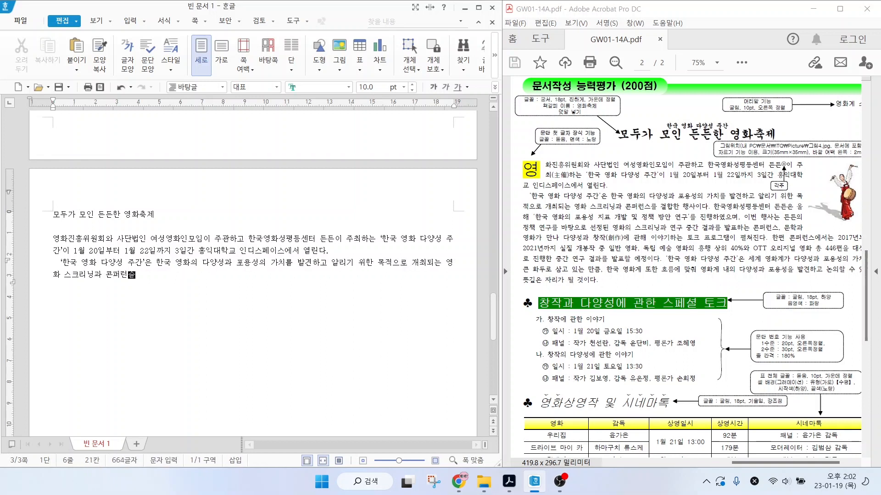
type("터 든든은 올해 ‘한국 영화의 포용성 지표 개발 및 정책 방안 연구’를 ")
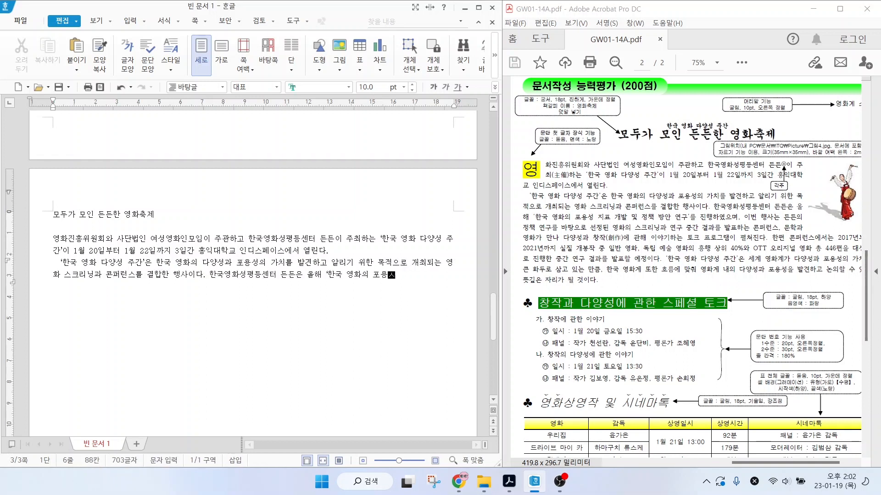
type("진행하였으며, 이번 행사는 든든의 정책 연구를 바탕으로 선정된 영화의 스크리닝과 연구 중간 결가를 발표하는 콘퍼런스, 문학과 영화가 만나 다양성과 창작에 관해 이야기하는 토크 프로그램이 펼쳐진다.")
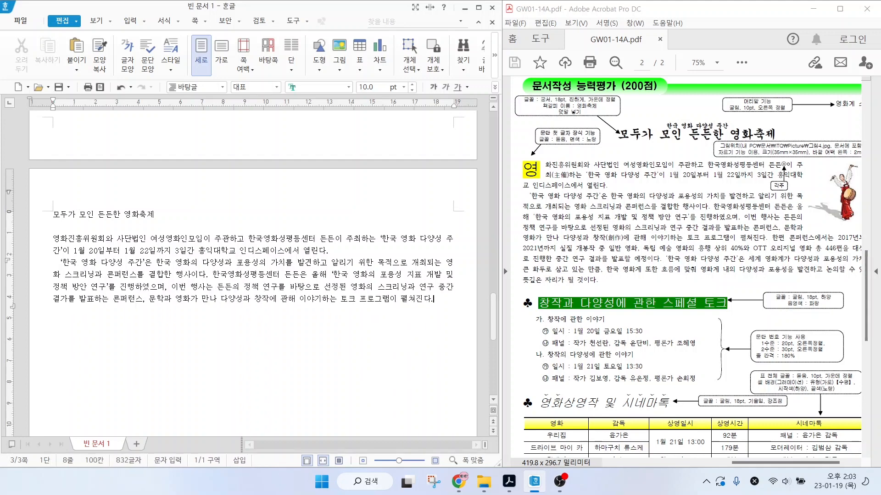
type(" 한편 콘퍼런스에서는 2017년부터 2021년까지 실질 개봉작 중 일반 영화, 독립 예술 영화의 흥행 상위 40%와 OTT 오리지널 영하 총 446편을 대상")
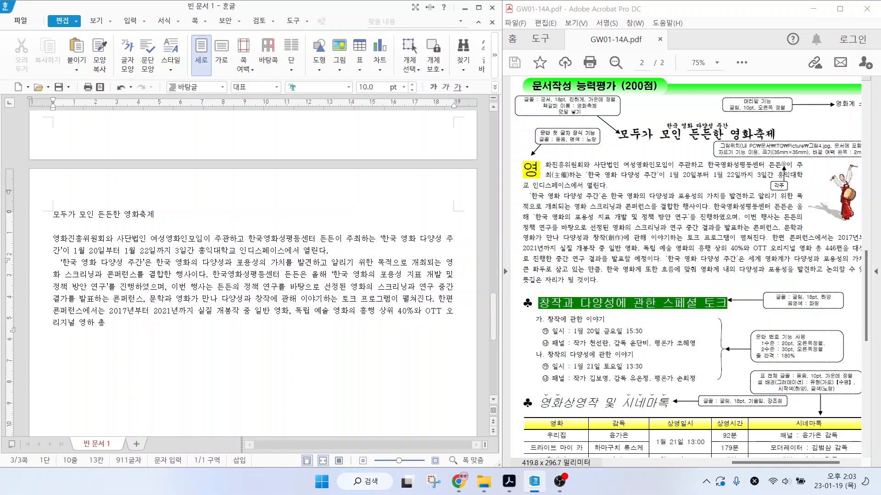
type("으로 진행한 중간 연구 결과를 발표할 예정이다. '한국 영화 다양성 주간")
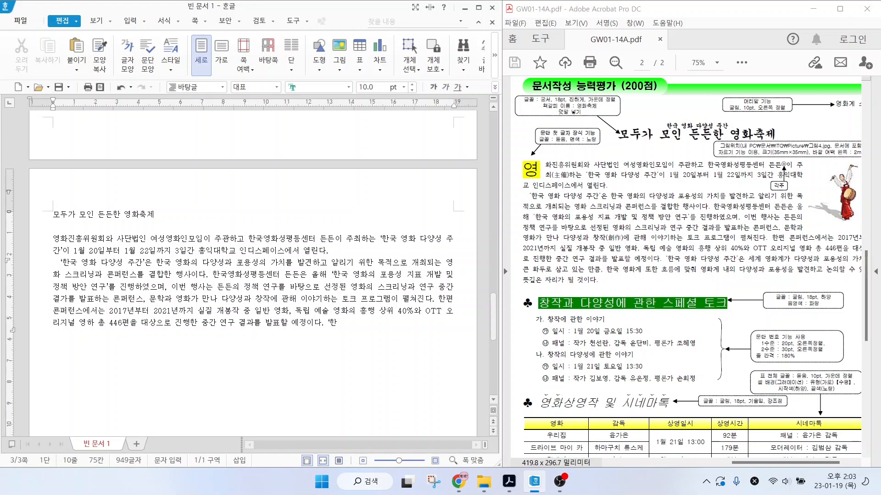
type("'은 세계 영화계가 다양성과 포용성의 가치를 큰 화두로 삼")
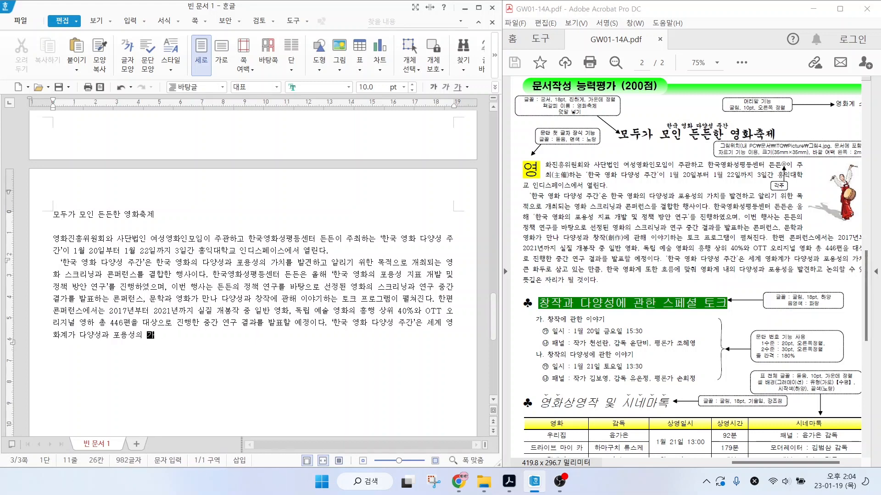
type("고 있는 만큼, 한국 영화계 또한 흐름에 맞춰 영화계 내의")
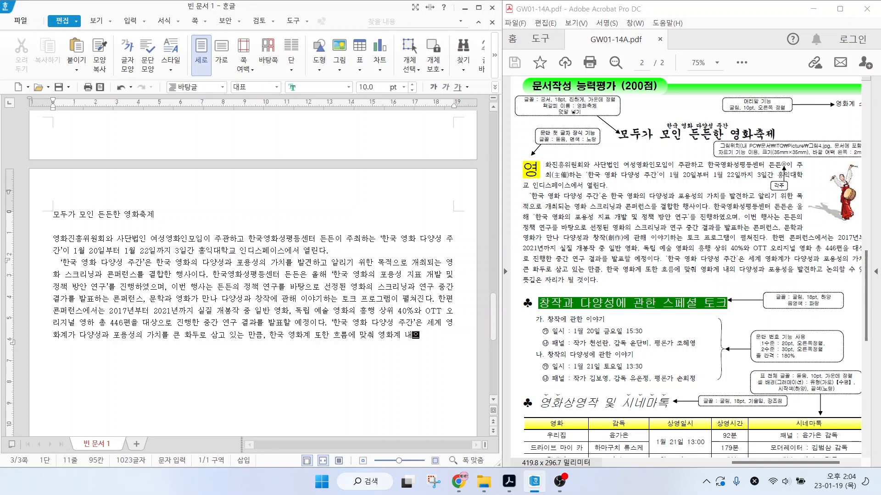
type(" 다양성과 포용성을 발견하고 논의할 수 있는 뜻깊은 자리가 될 것이다.")
- Add the '창각과 다양성에 관한 스페셜 토크' heading and first session (1월 20일 금요일 15:30) with its panel line
key("Return")
key("Return")
type("창각과 다양성에 관한 스페셜 토크")
key("Return")
type("창작에 관한 이야기")
key("Return")
type("일시 : 1월 20일 금요일 15:30")
key("Return")
type("패널 : 작가 천선란, 감독 윤단비, 평론가 조혜영")
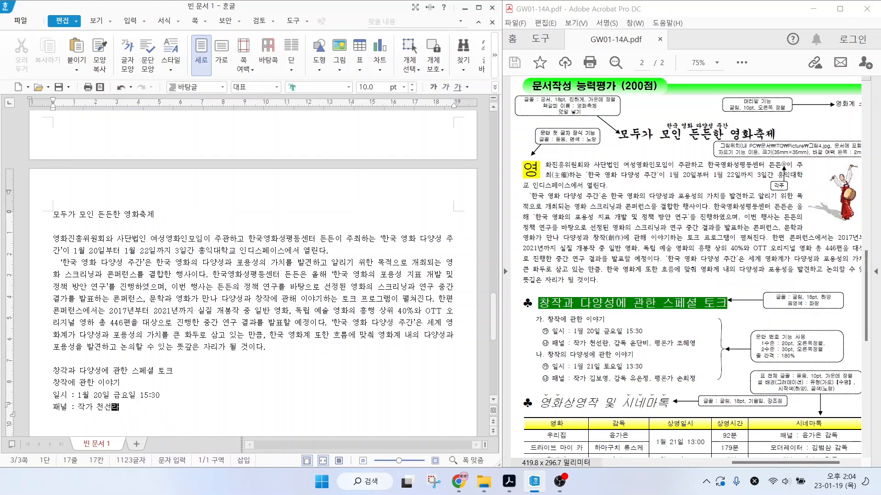
- Add the second session '창작의 다양성에 관한 이야기' (1월 21일 토요일 13:30) with its panel line
key("Return")
type("창작의 다양성과")
key("BackSpace")
key("BackSpace")
type("에 관한 이야기")
key("Return")
type("일시 : 1월 21")
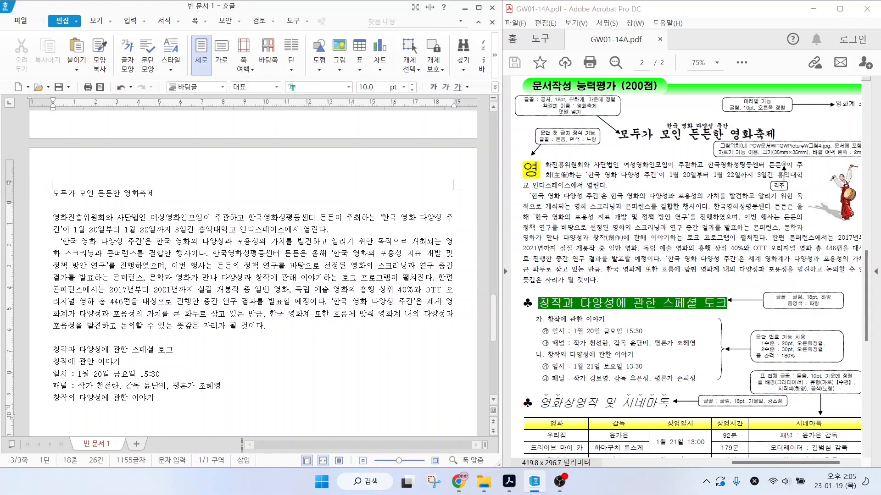
type("일 토요일 13:30")
key("Return")
type("패널 : 작가 김보영, 감독 유은정, 평론가 손희정")
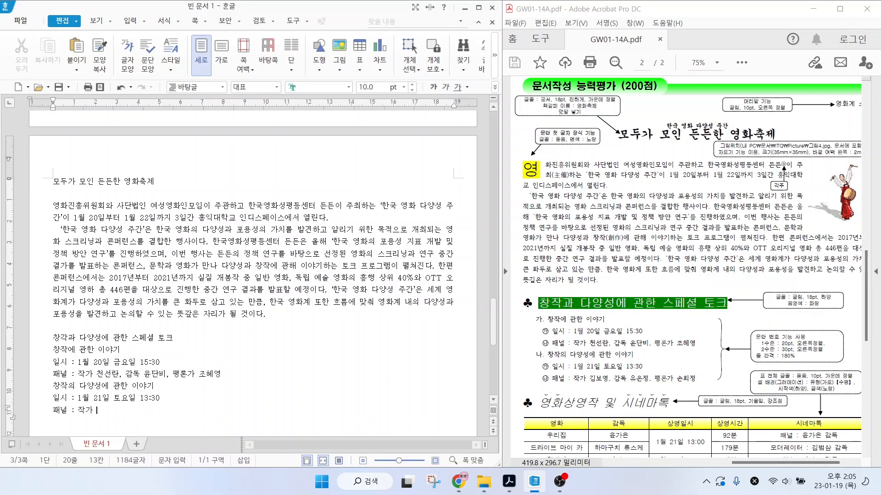
- Type the screening heading 영화상영작 및 시네마톡 on its own line
key("Return")
key("Return")
type("영화ㅅ상영작 및 시네마톡")
key("Return")
key("ctrl+n")
- Create a 6-row, 5-column table and fill column A: 영화, 우리집, 드라이브 마이 카, 갈매기모어, 나는 보리
type("t6")
key("Tab")
key("Return")
type("영화")
key("Down")
type("우리집")
key("Down")
type("드라이브 마이 카")
key("Down")
type("갈매기모어")
key("Down")
type("나는 보리")
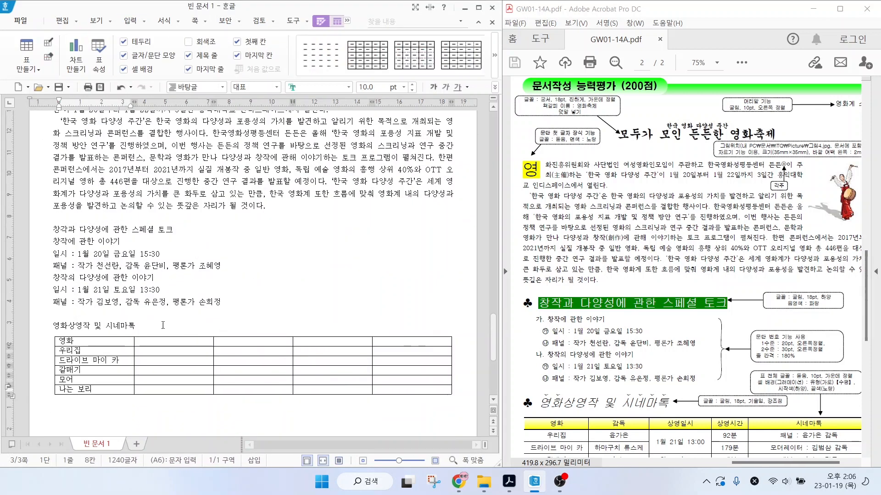
- Fill column B with the heading 감독 and the three directors' names
key("Down")
type("감독")
key("Down")
type("윤가은")
key("Down")
type("이일하")
key("Down")
type("김진유")
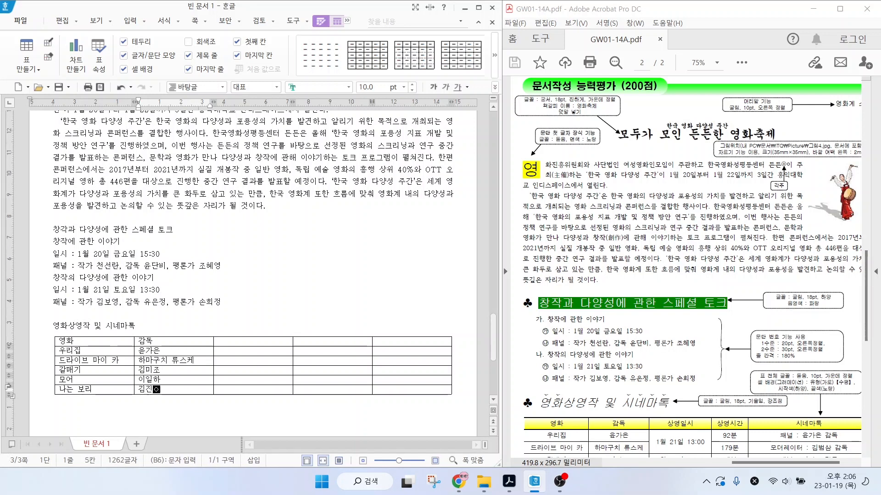
- Fill column C (상영일시) with the four screening dates and times, merging C2:C3
key("Down")
type("상영일시")
key("Down")
type("1월 21일 13:00")
key("Down")
key("Down")
type("1월 22일 11:00")
key("Down")
type("1월 20일 19:00")
key("Down")
type("1월 22일 19:00")
left_click_drag(240, 349, 252, 361)
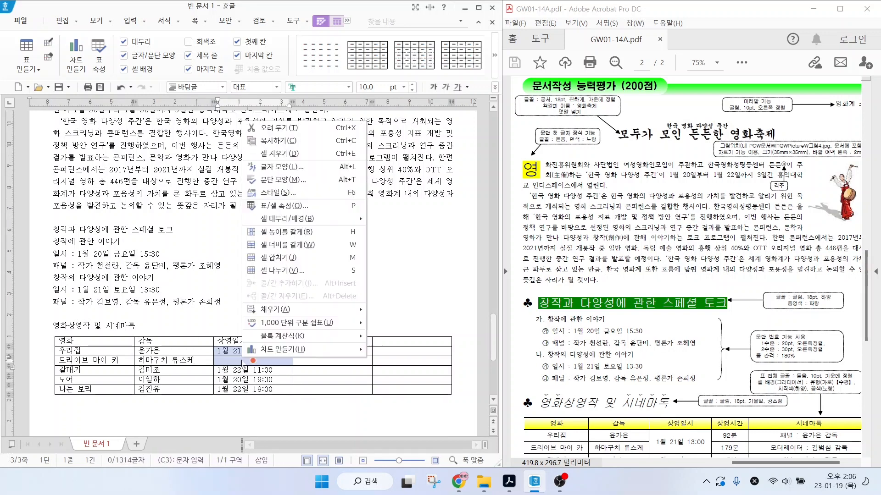
key("m")
left_click(300, 341)
- Fill column D (상영시간) with 92분, 75분, 81분, 110분 and adjust the column widths
type("상영시간")
key("Down")
type("92분")
key("Down")
key("Down")
type("75분")
- Fill column E with the heading 시네마톡 and the panel and moderator entries
key("Down")
type("81분")
key("Down")
type("110분")
left_click_drag(213, 351, 202, 352)
left_click_drag(293, 353, 316, 356)
left_click(340, 341)
type("시네마톡")
key("Down")
type("패널 : 윤가은 감독")
key("Down")
type("모더레이터 : 김범삼 감독")
key("Down")
type("패널 : 김미조 감독")
key("Down")
type("모더레이터 : 조혜영 영화평론가")
- Merge the bottom two 시네마톡 cells and start a new line below the table
left_click_drag(385, 380, 392, 389)
right_click(393, 390)
key("m")
left_click(344, 406)
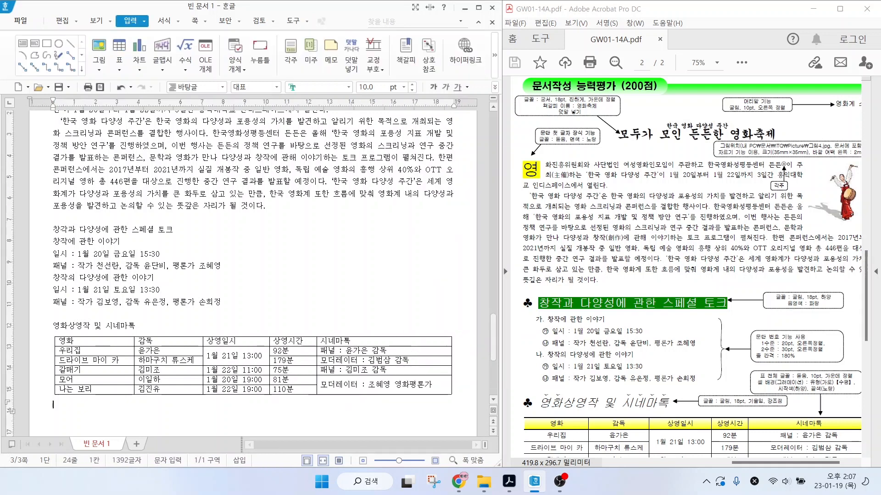
key("Return")
key("Return")
- Add the line 영화진흥위원회 below the table and place the caret at the title's start
type("영화진흥위원회")
scroll(120, 405, "up", 3)
left_click(60, 170)
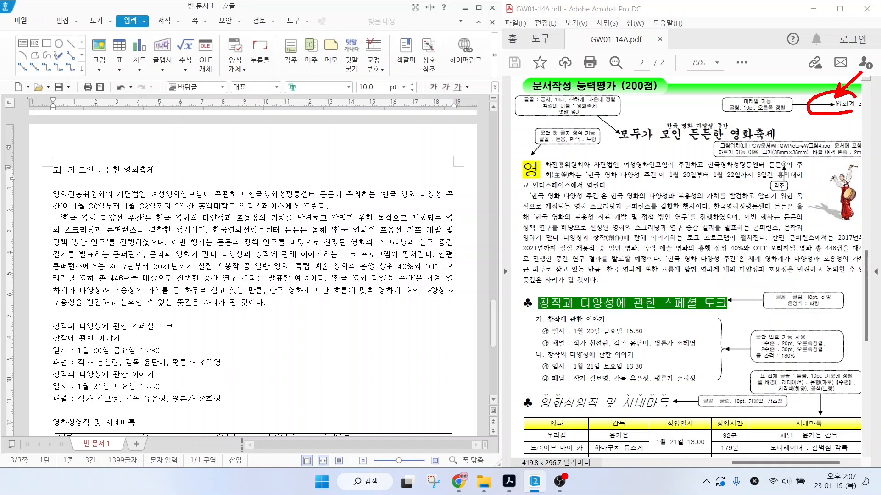
left_click(54, 170)
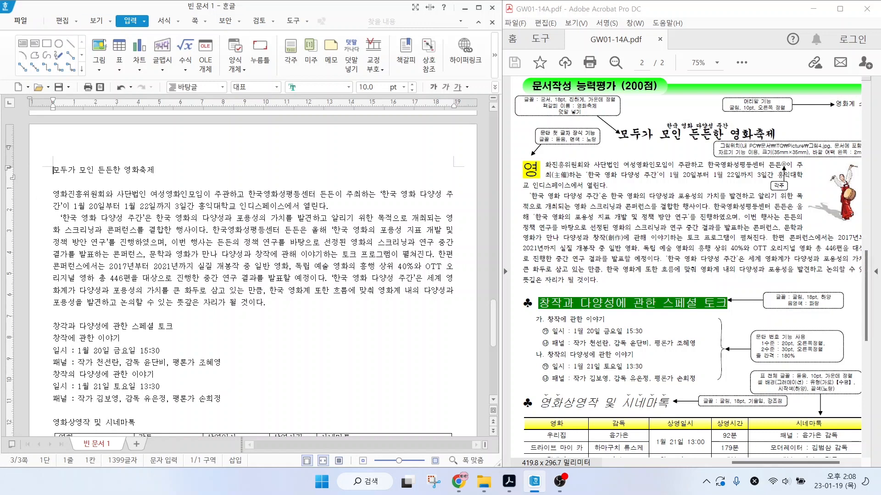
- Show the 쪽 page layout tools and their header placement choices
left_click(131, 22)
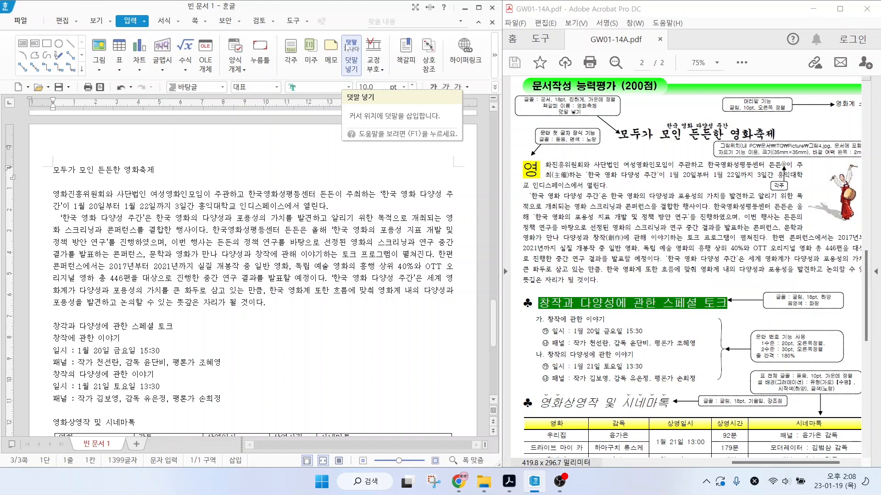
left_click(195, 22)
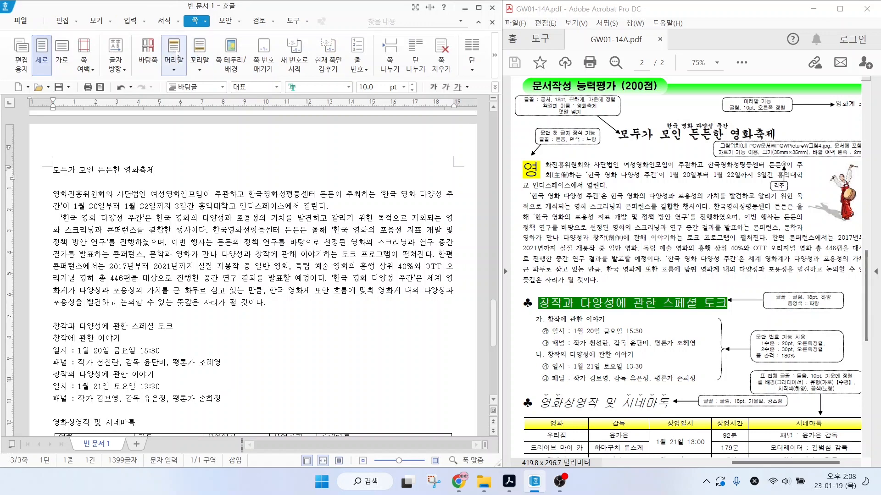
left_click(194, 22)
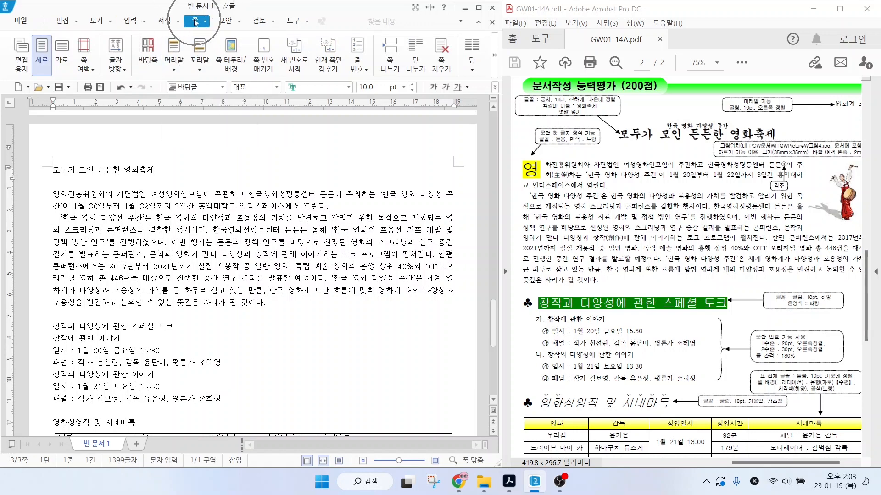
left_click(174, 51)
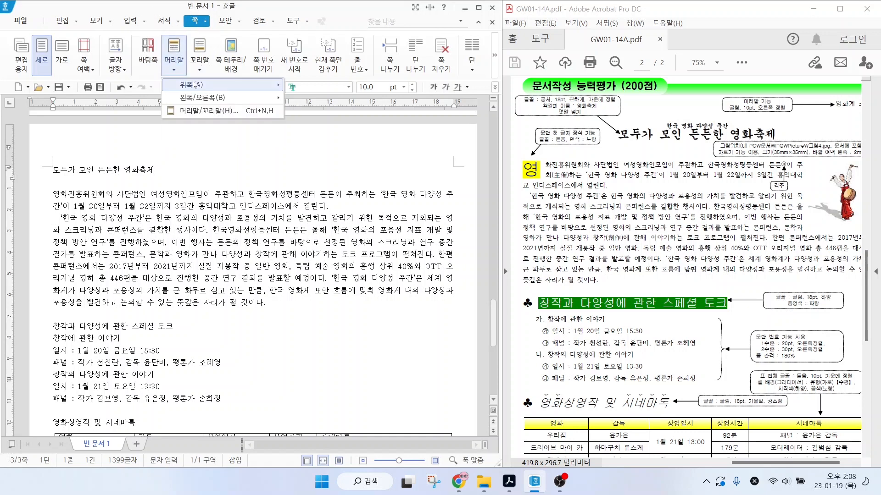
- Add a plain top header and format its text in 굴림 10 pt, right-aligned
mouse_move(194, 85)
left_click(366, 104)
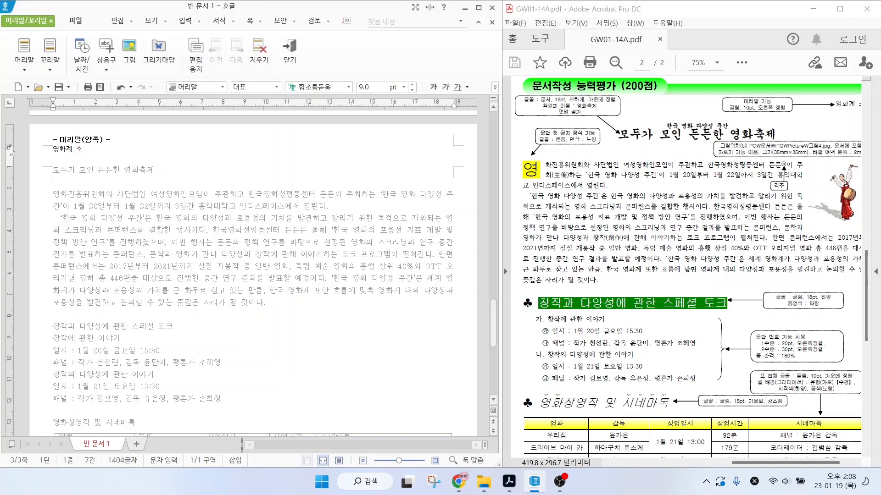
key("shift+Home")
left_click(349, 87)
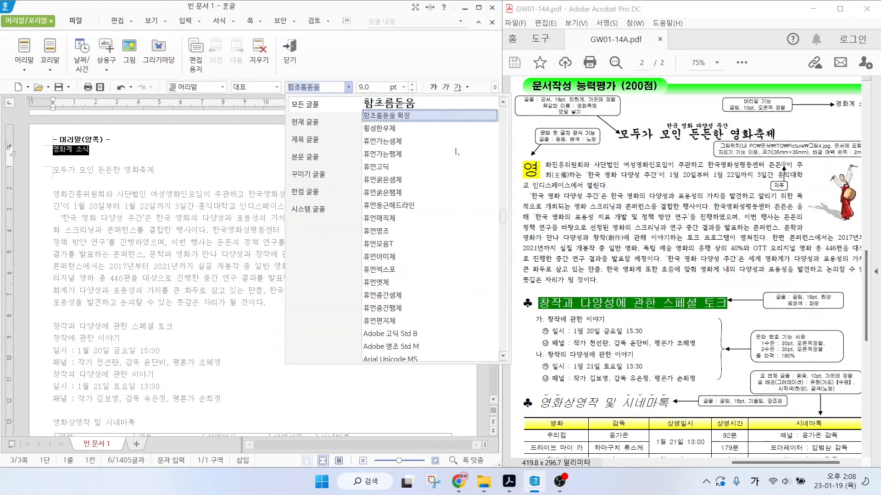
left_click_drag(503, 217, 503, 112)
left_click(377, 129)
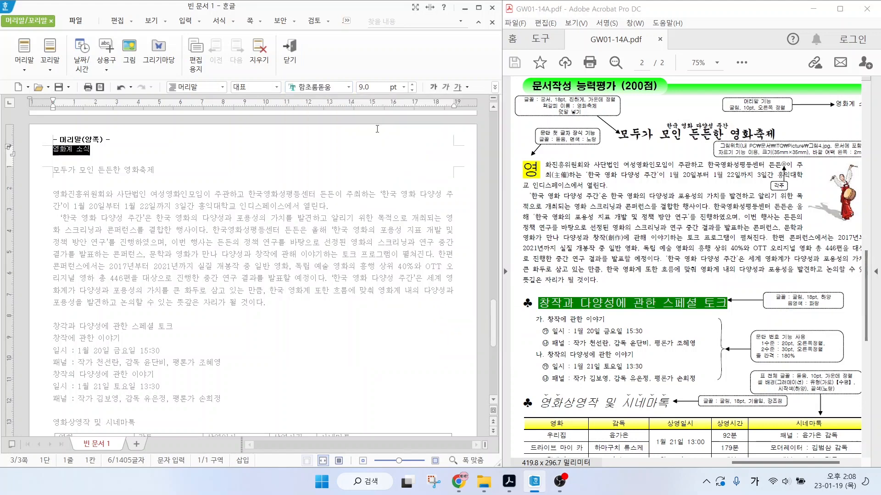
left_click(412, 85)
left_click(495, 87)
left_click(521, 149)
left_click(325, 158)
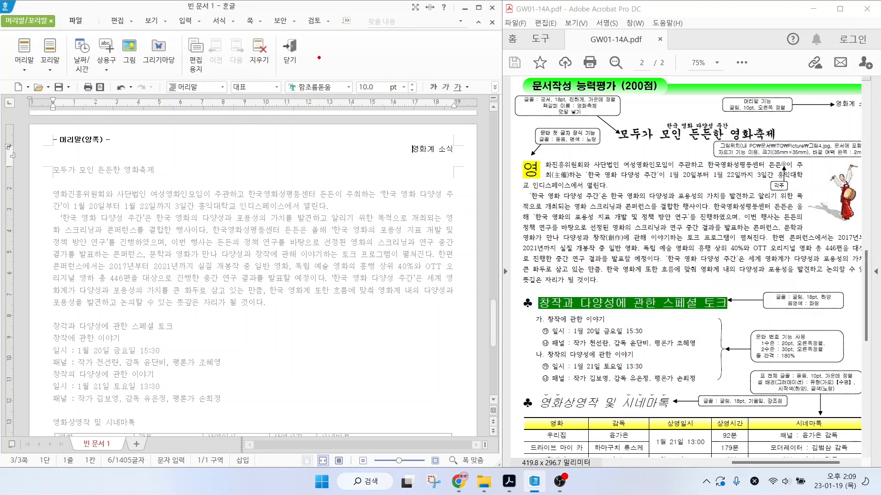
- Close header editing, reopen the header to check it, and close it again
left_click_drag(318, 56, 278, 34)
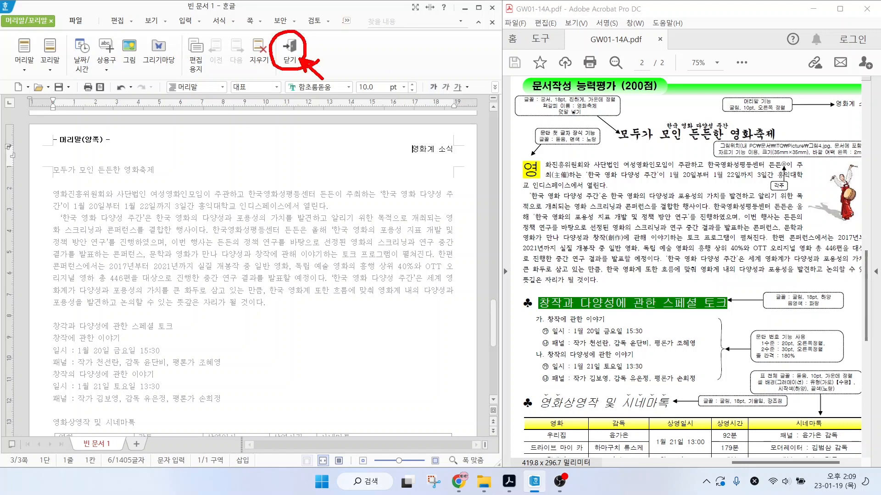
left_click(289, 50)
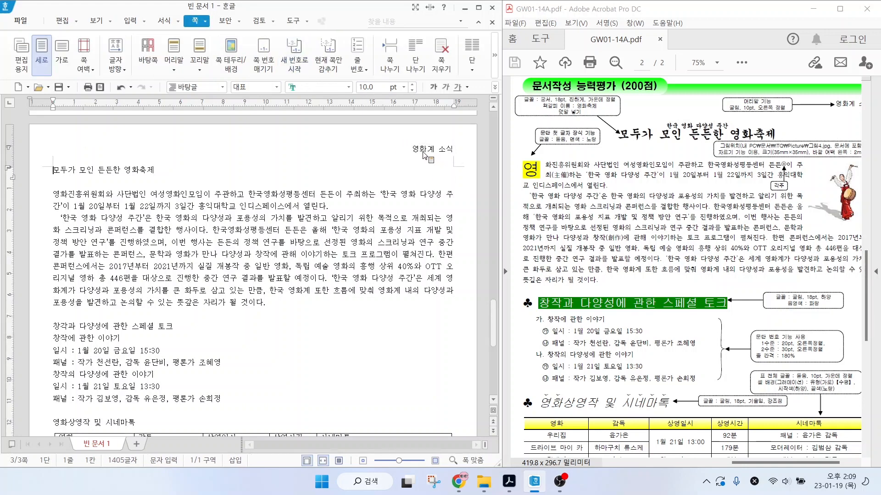
key("ctrl")
key("ctrl")
key("ctrl")
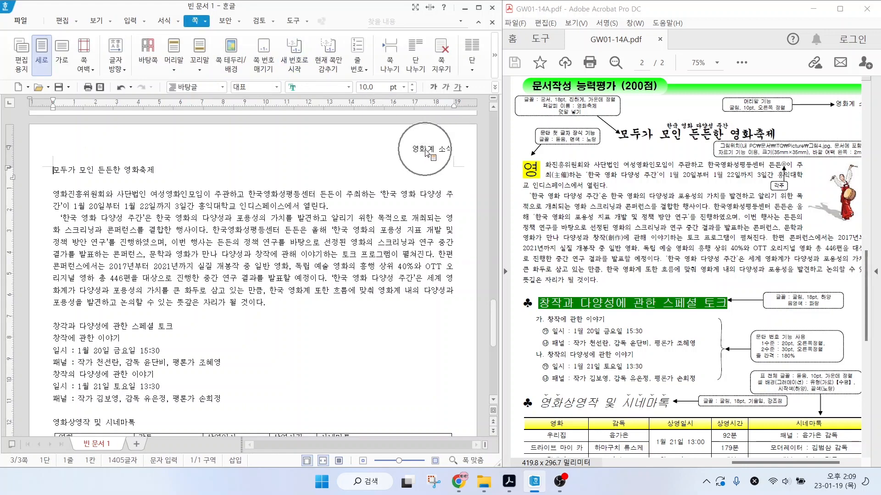
double_click(427, 151)
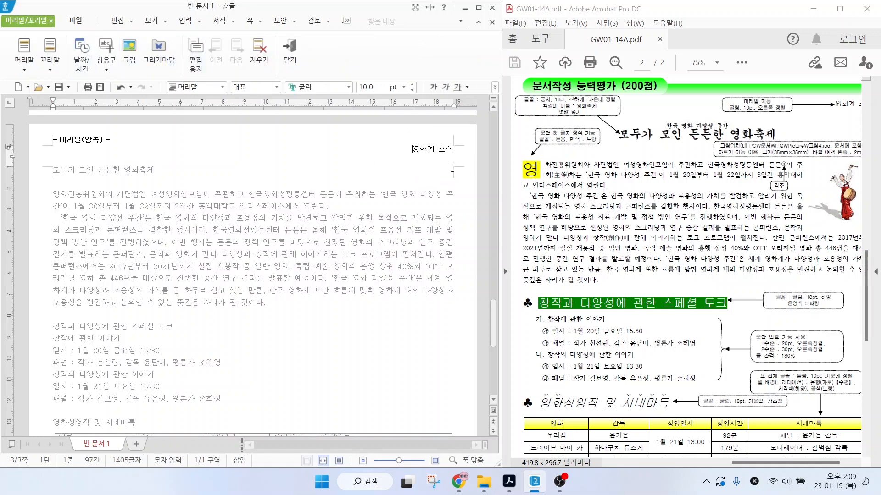
left_click(289, 51)
- Format the title line as 궁서, 18 pt, bold and centred
left_click_drag(648, 132, 637, 132)
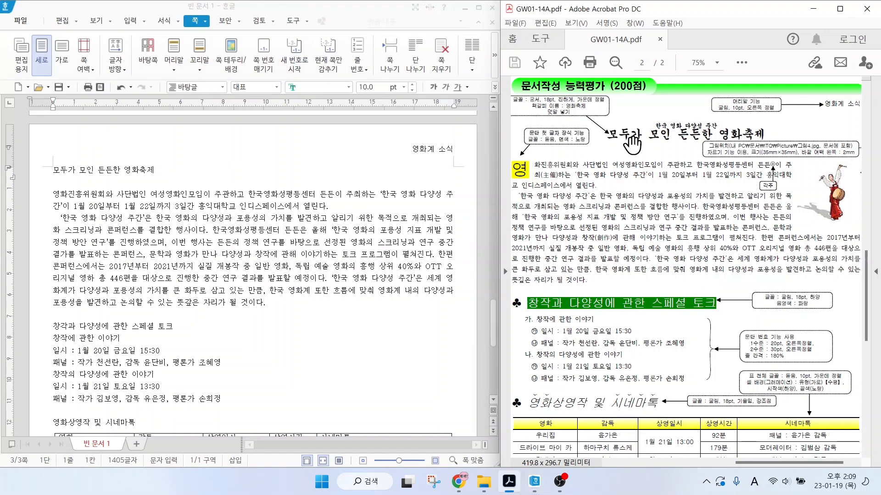
left_click(53, 170)
left_click_drag(53, 170, 204, 166)
left_click(348, 87)
left_click(381, 114)
left_click(366, 87)
type("18")
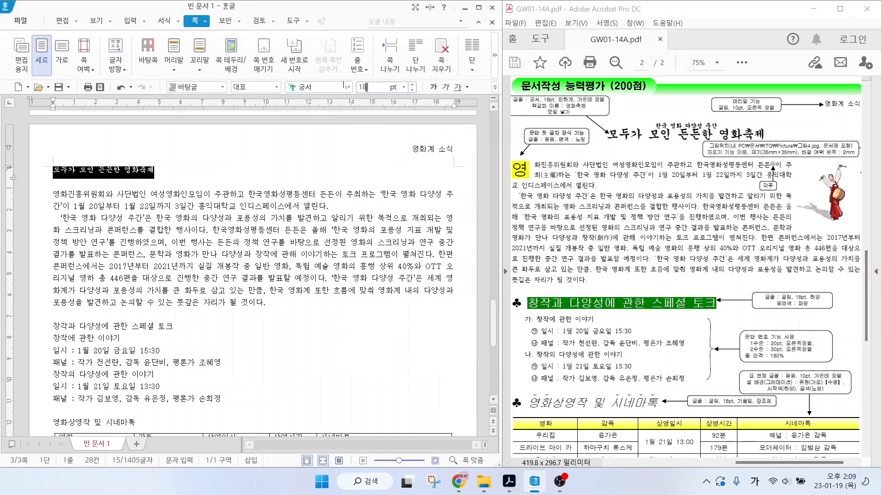
key("Return")
left_click(445, 87)
left_click(494, 87)
left_click(502, 139)
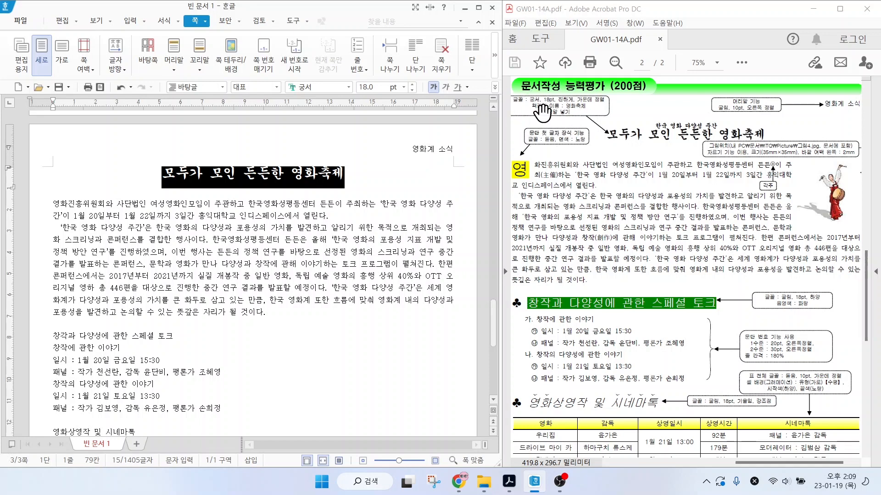
left_click(164, 174)
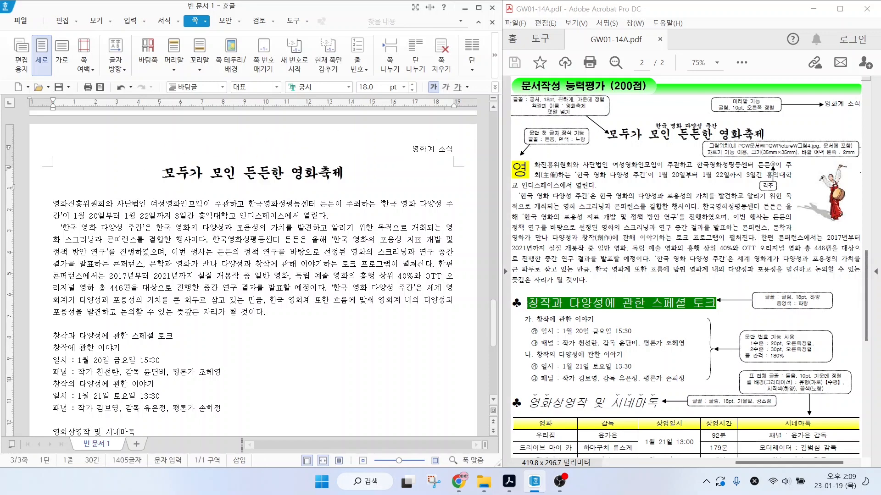
- Insert a bookmark named 영화축제 at the title
left_click(138, 24)
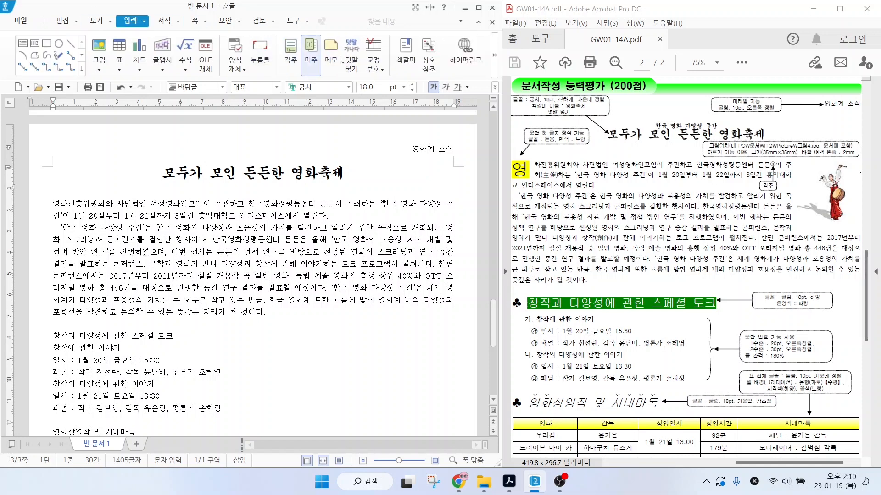
left_click(405, 57)
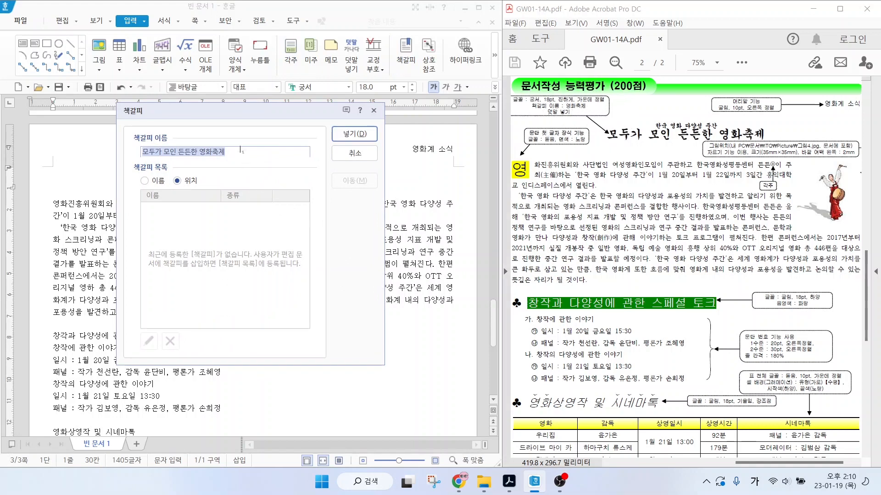
type("영화축제")
key("Return")
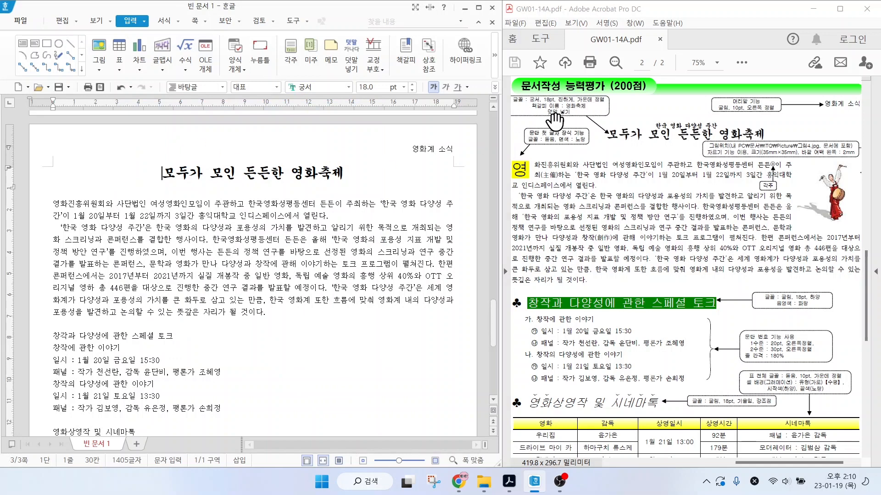
- Add the ruby text 한국 영화 다양성 주간 above the selected festival title
left_click_drag(604, 128, 769, 145)
left_click_drag(648, 117, 727, 132)
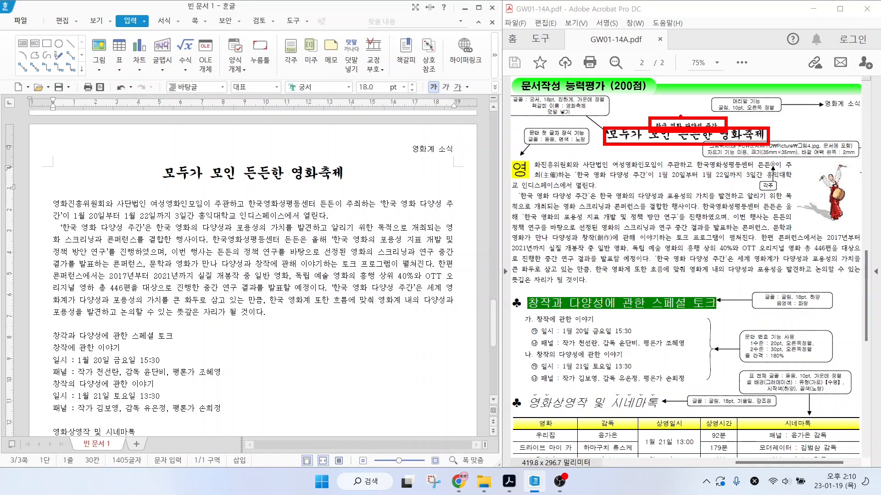
key("Escape")
left_click_drag(165, 172, 347, 172)
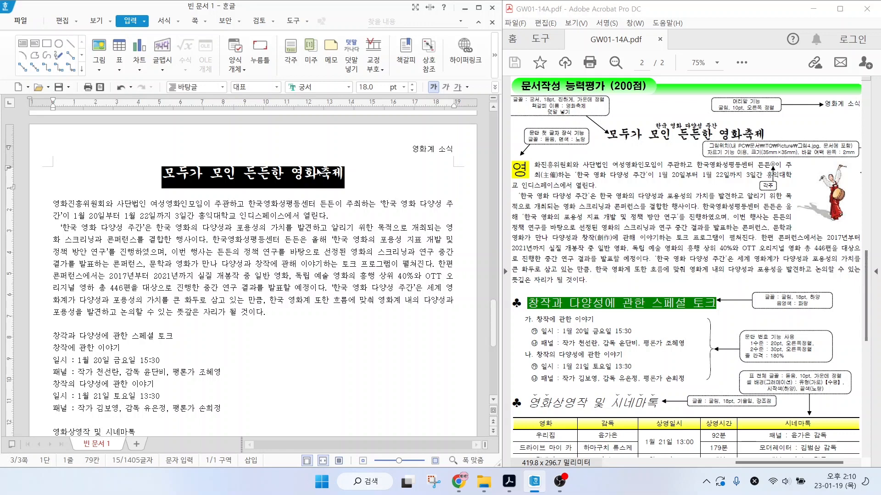
left_click(351, 67)
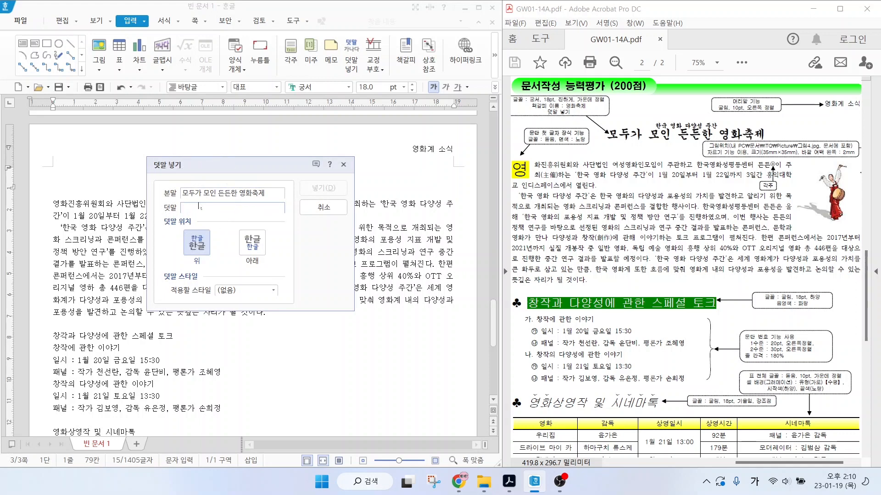
type("한국 영화 다양ㅅ")
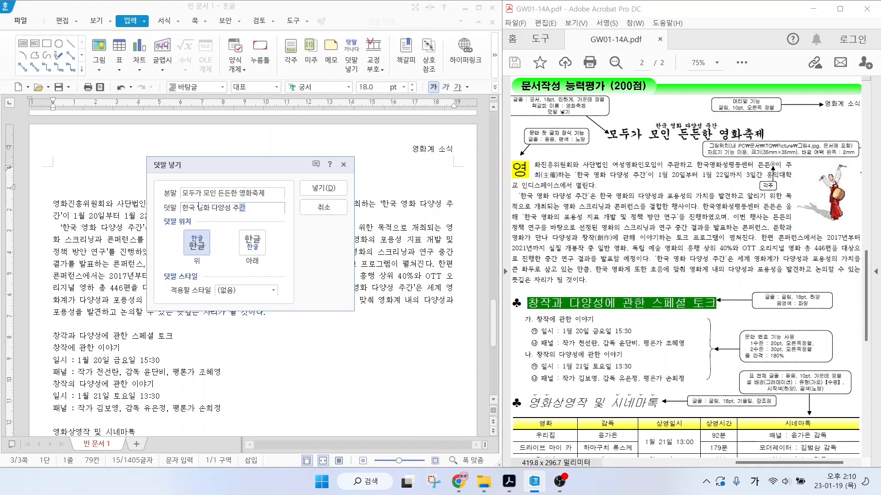
key("ctrl")
key("ctrl")
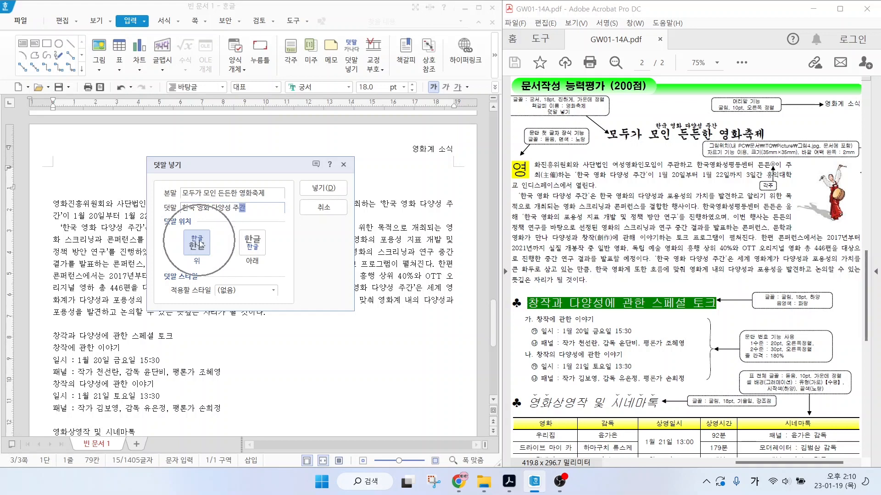
left_click(318, 189)
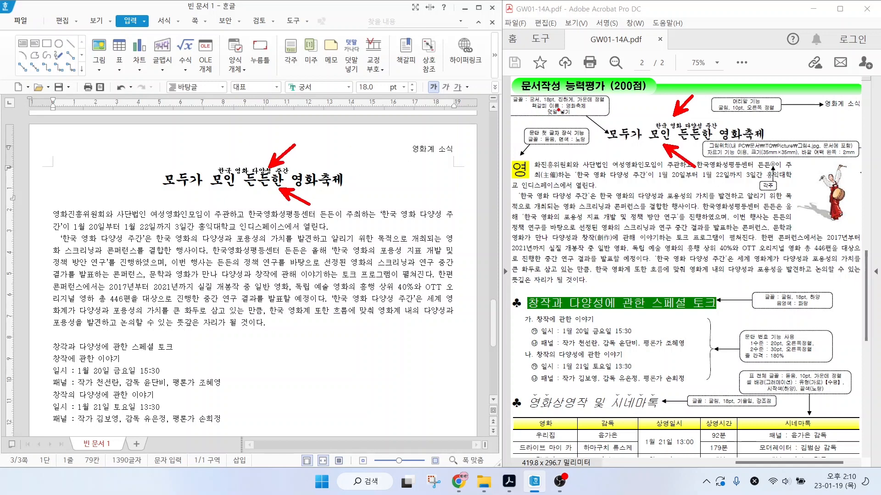
key("Escape")
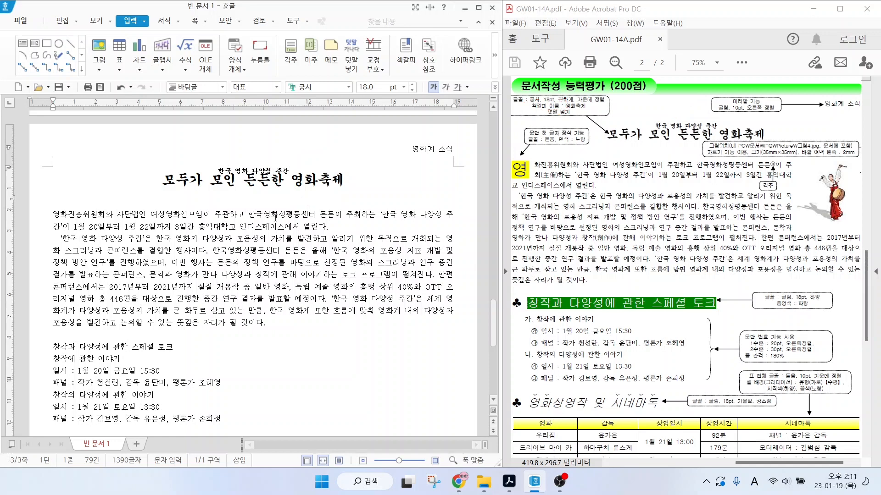
left_click(168, 183)
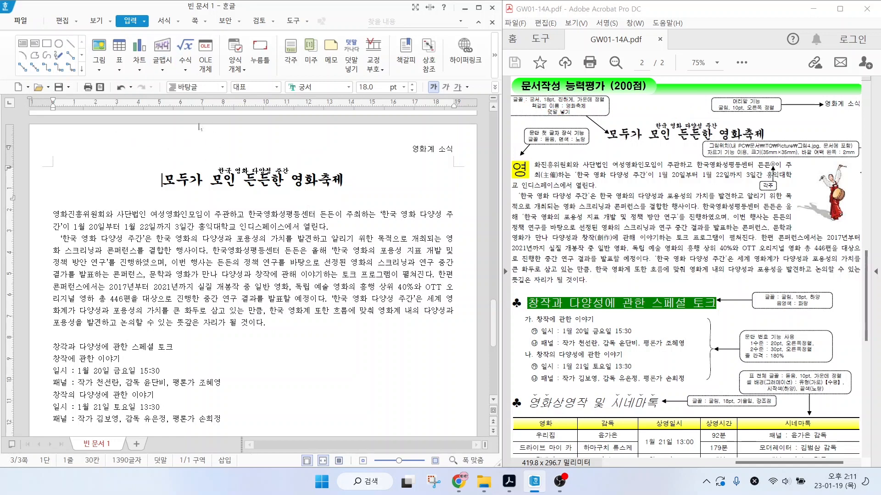
key("ctrl")
left_click(96, 21)
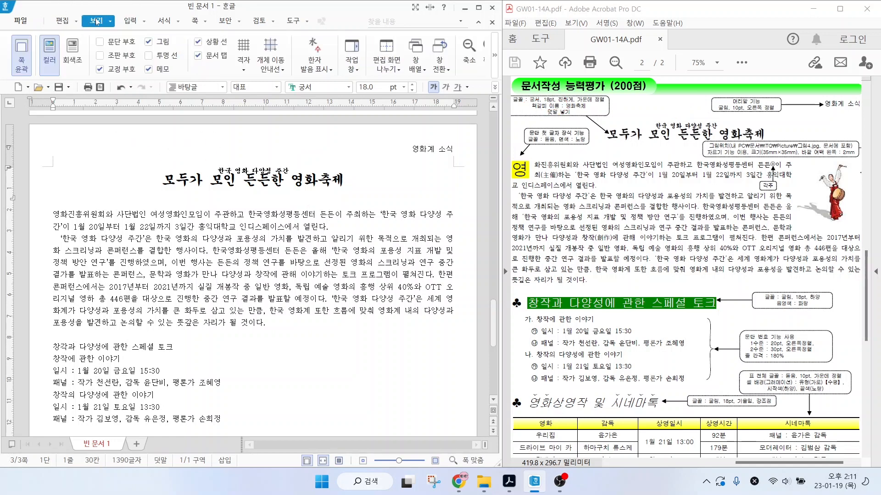
left_click(100, 55)
key("ctrl")
key("ctrl")
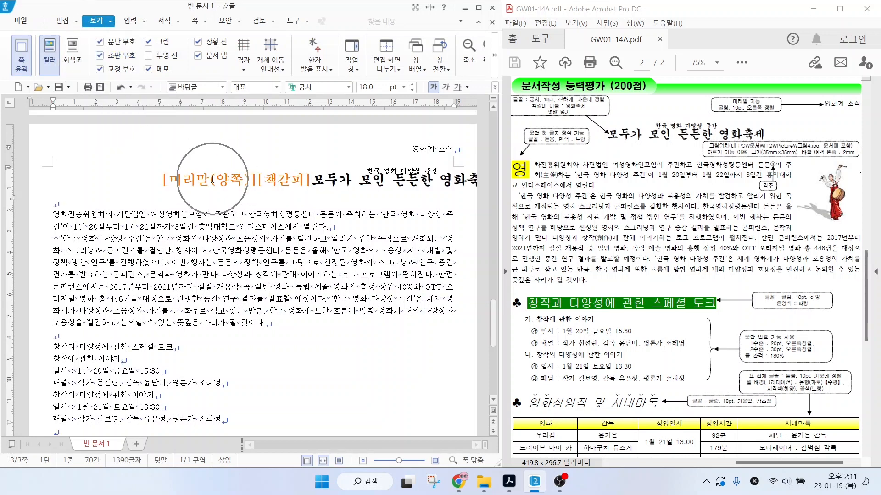
key("ctrl")
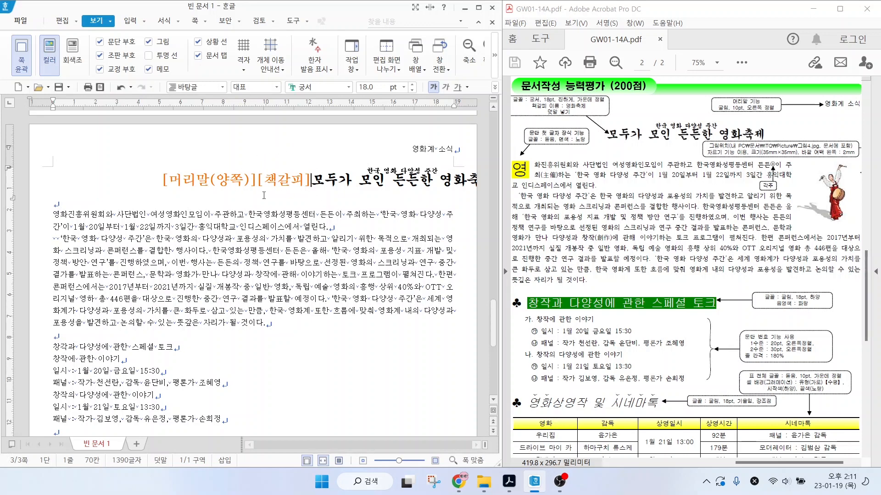
key("ctrl")
key("ctrl")
left_click(100, 55)
left_click(239, 238)
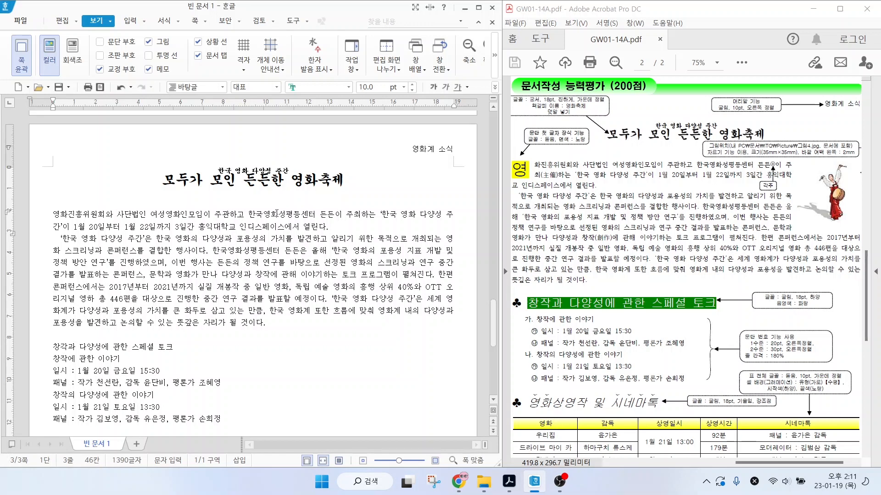
- Hyperlink the Hankook logo to the 영화축제 bookmark and follow the link to test it
left_click(169, 182)
scroll(174, 185, "up", 10)
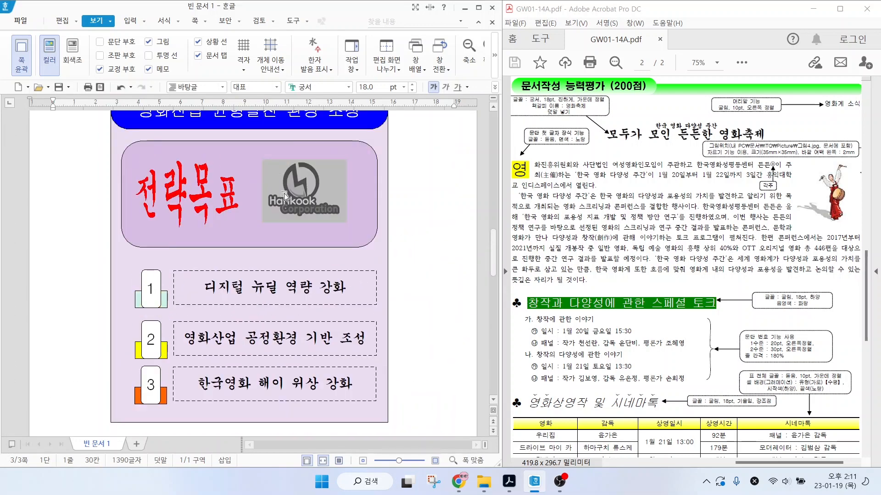
left_click(290, 194)
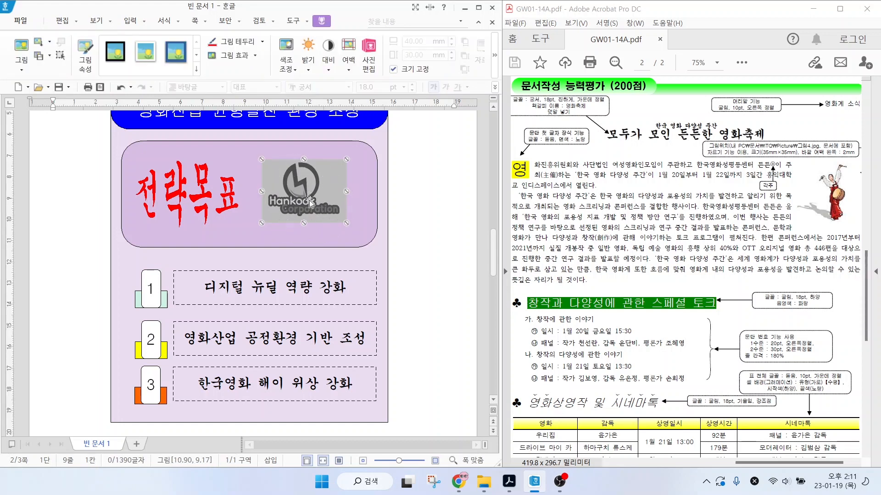
right_click(310, 202)
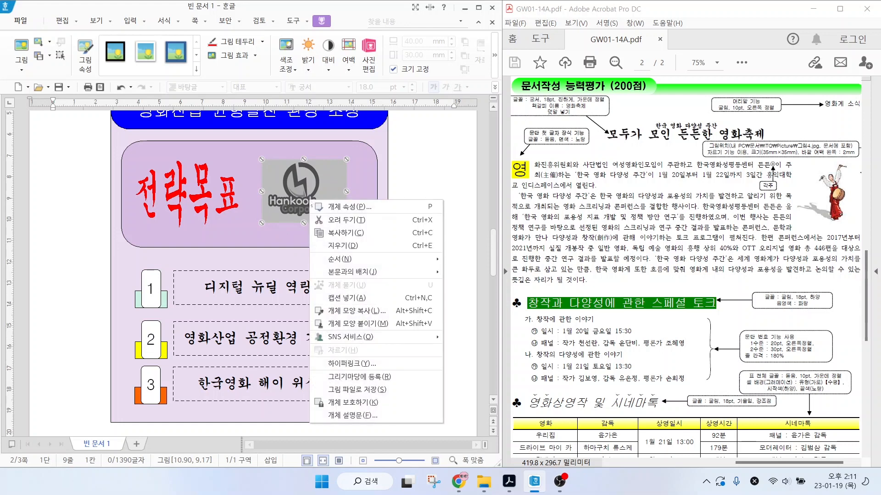
left_click(359, 364)
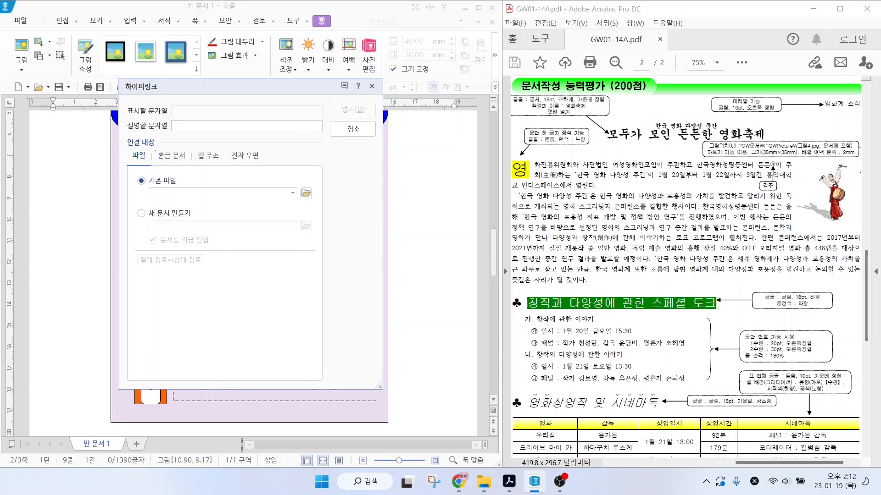
left_click(177, 159)
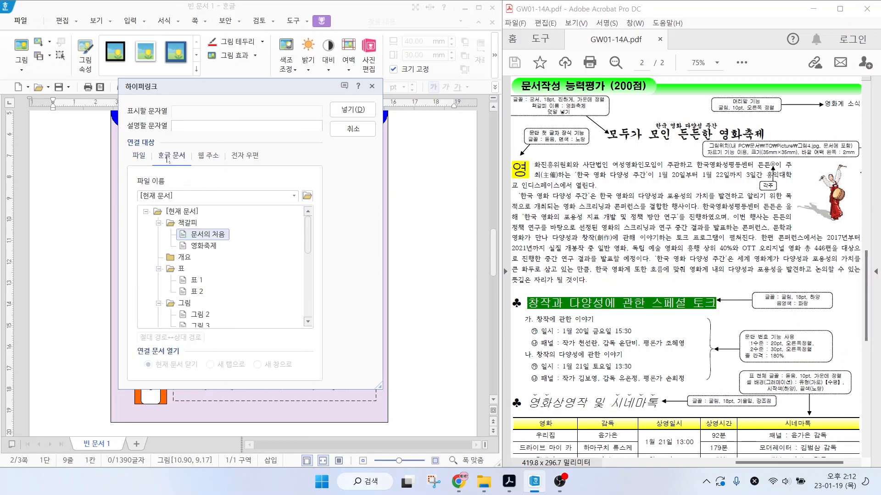
left_click(205, 247)
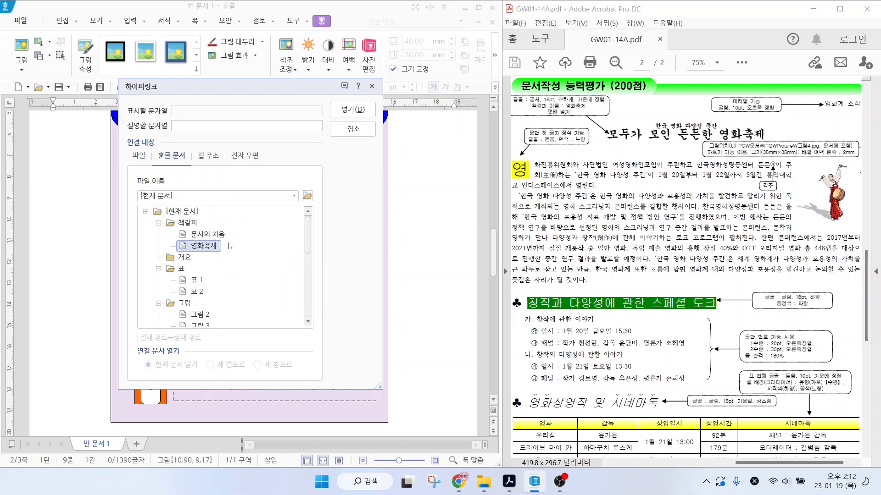
left_click(355, 111)
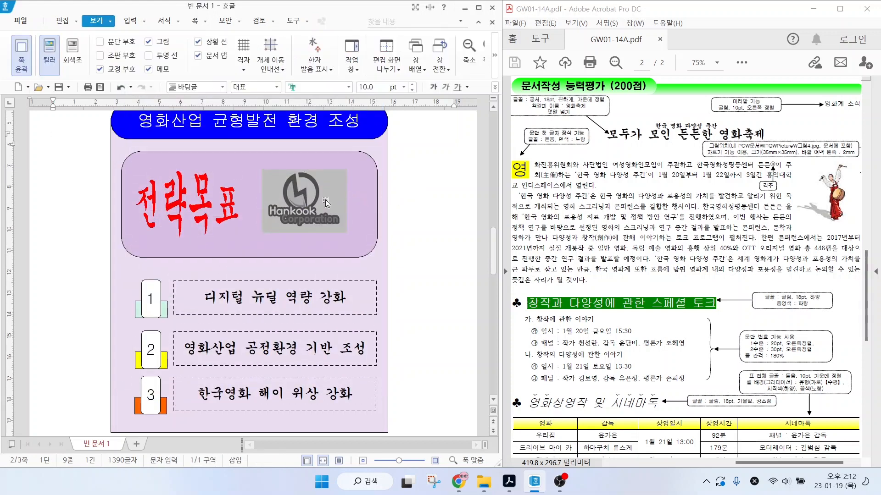
mouse_move(327, 202)
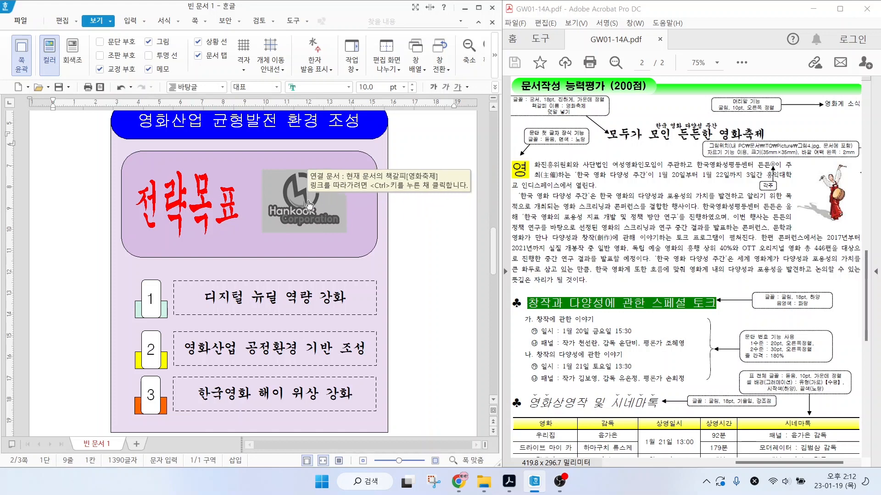
left_click(317, 204, "ctrl")
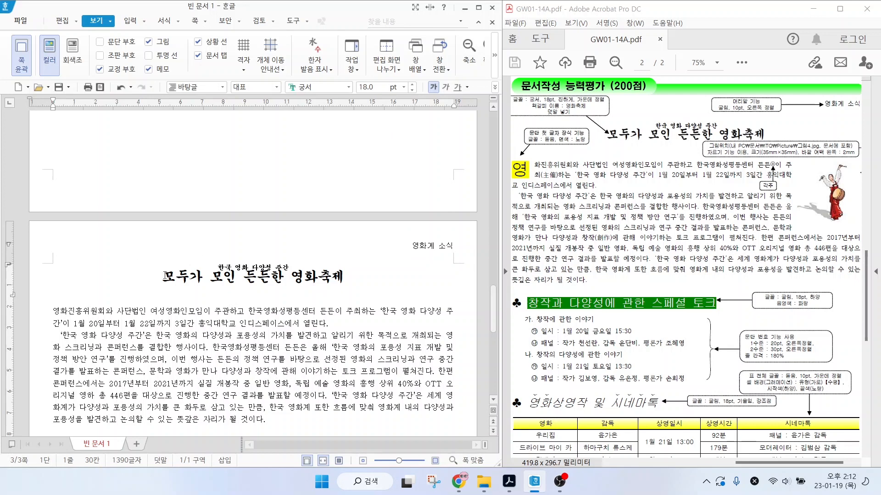
- Select the opening character 영 of the first body paragraph
mouse_move(547, 179)
left_mouse_down()
mouse_move(495, 163)
mouse_move(534, 181)
left_mouse_up()
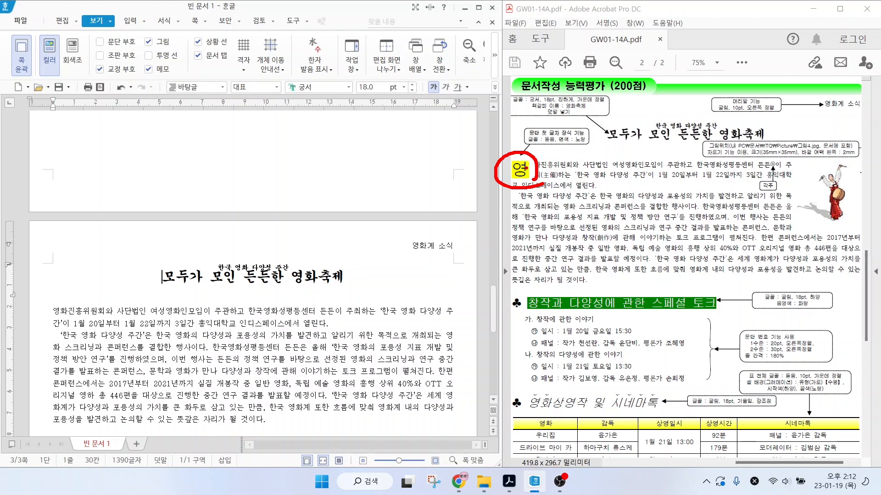
scroll(98, 302, "down", 3)
scroll(99, 301, "down", 2)
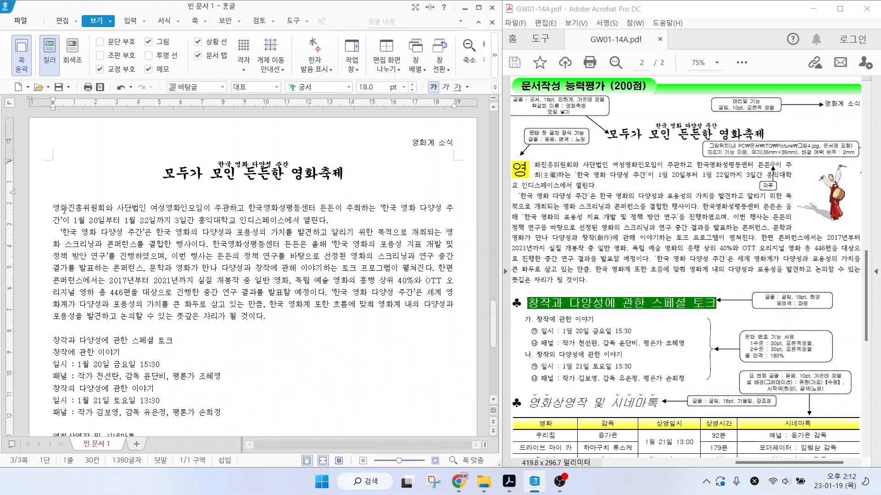
left_click(54, 208)
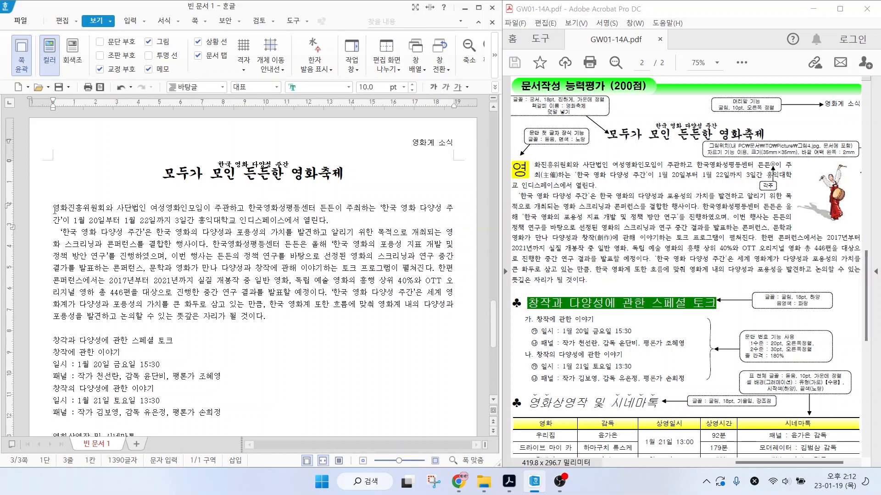
key("shift+Right")
key("F12")
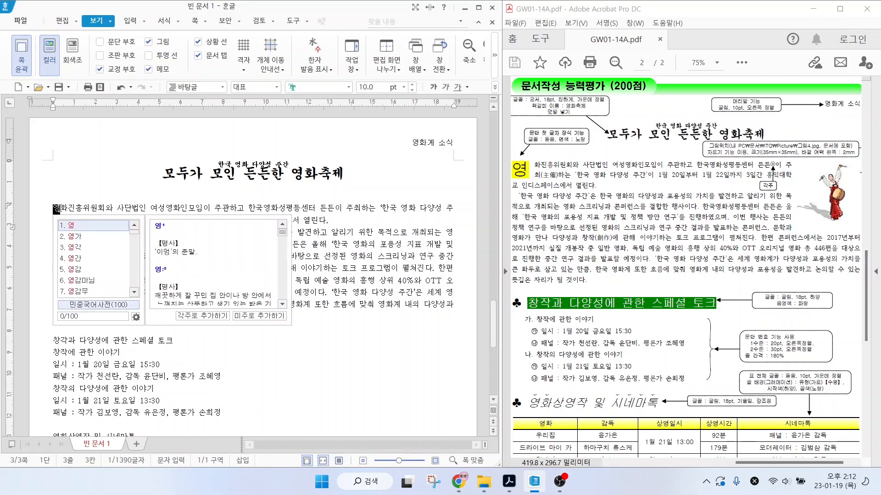
left_click(76, 207)
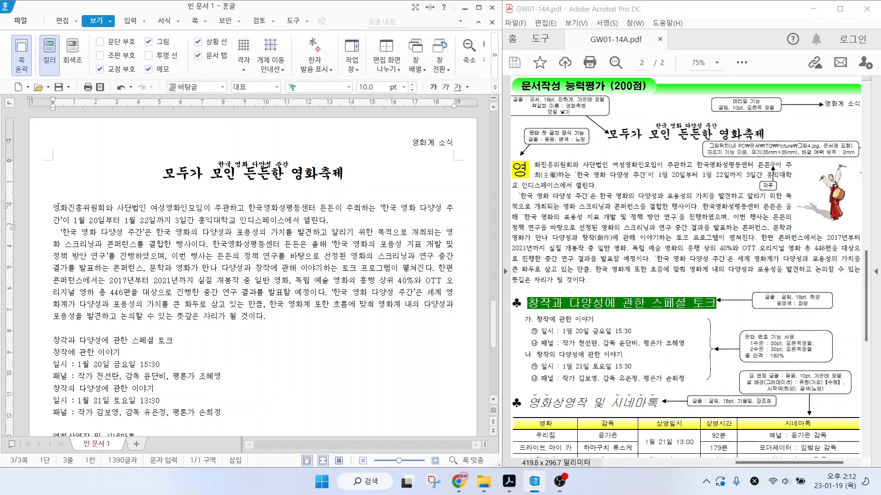
- Apply a two-line drop cap in 돋움 with a yellow fill to the paragraph
left_click(161, 21)
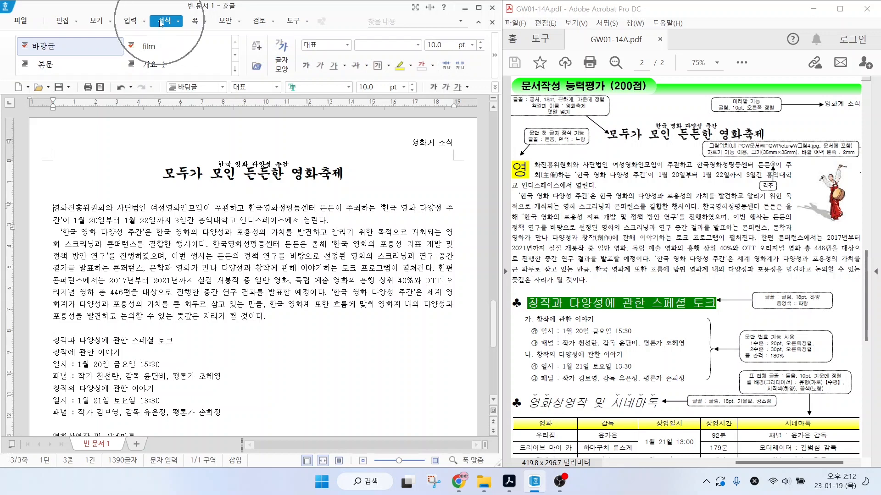
left_click(494, 55)
left_click(494, 56)
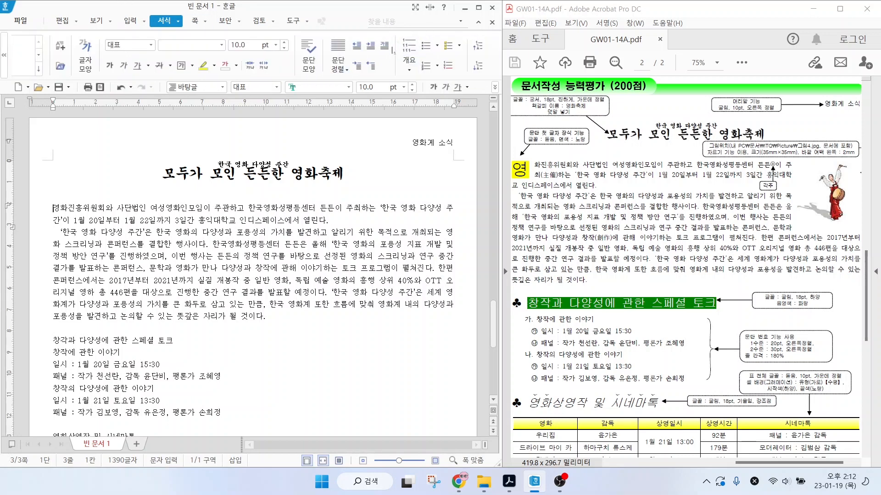
key("ctrl")
left_click(384, 49)
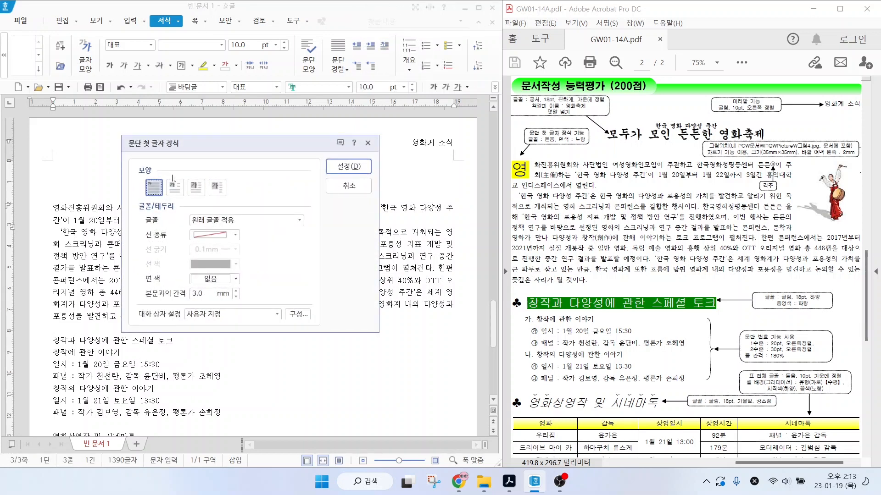
key("ctrl")
left_click(174, 192)
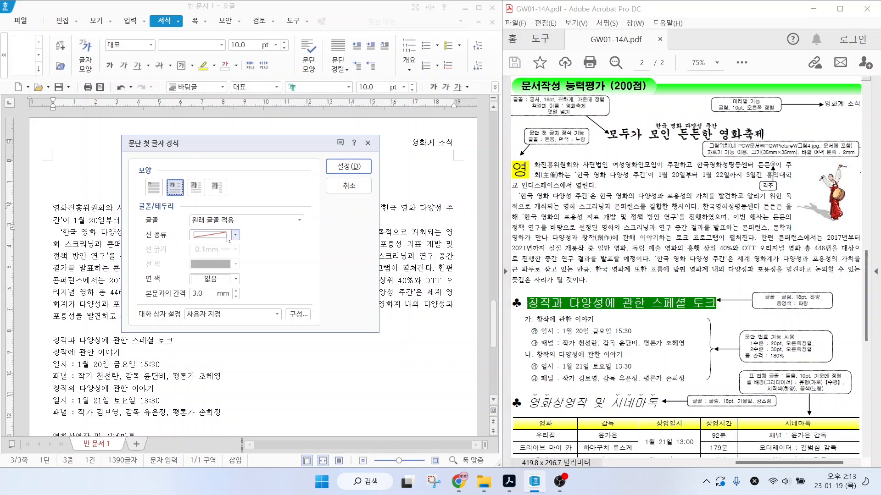
left_click(239, 222)
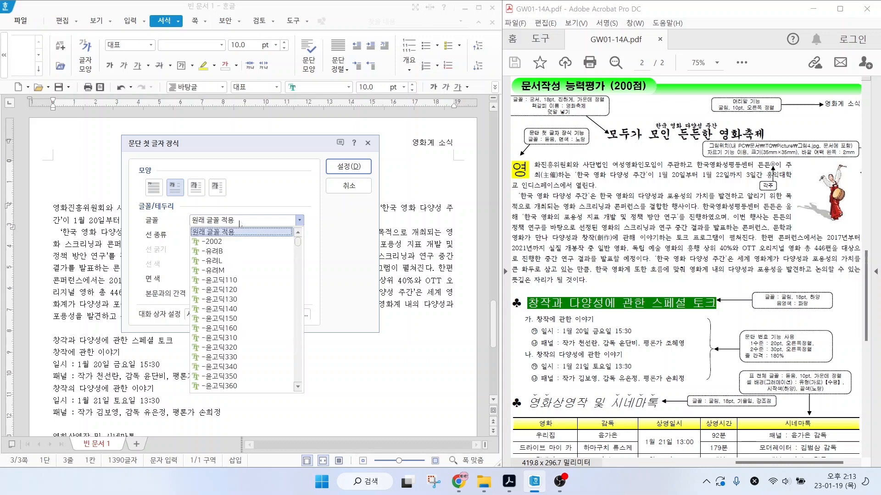
left_click_drag(298, 241, 300, 262)
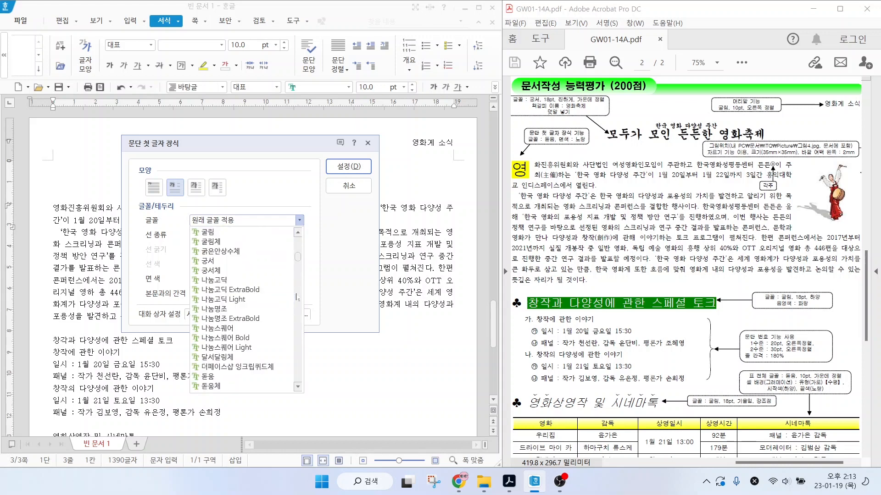
left_click(210, 377)
left_click(238, 279)
left_click(233, 388)
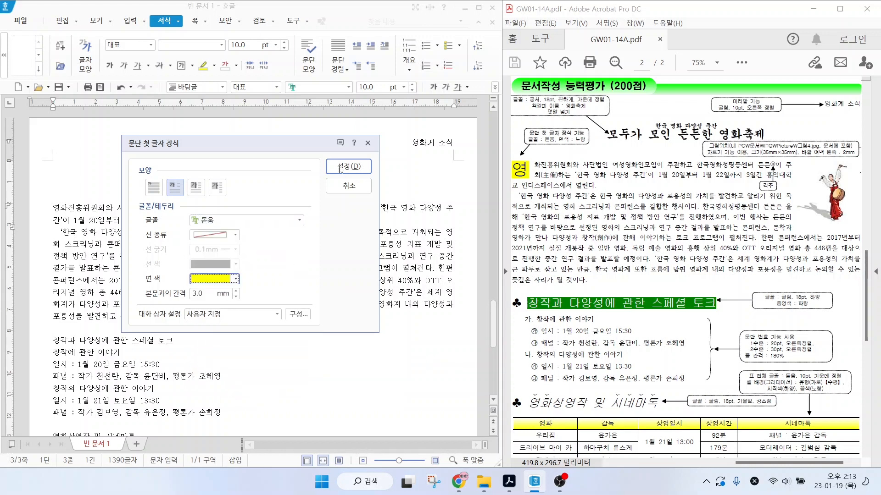
left_click(342, 168)
left_click(151, 232)
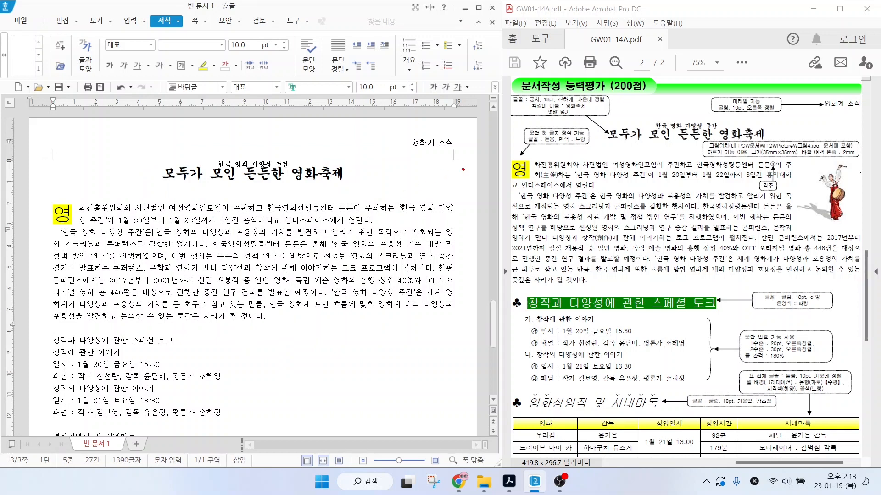
- Convert 주최 in the first line to 주최(主催) using the 한글(漢字) format
mouse_move(553, 175)
left_mouse_down()
mouse_move(553, 187)
mouse_move(543, 166)
mouse_move(568, 181)
left_mouse_up()
mouse_move(621, 248)
left_mouse_down()
mouse_move(595, 228)
mouse_move(623, 252)
left_mouse_up()
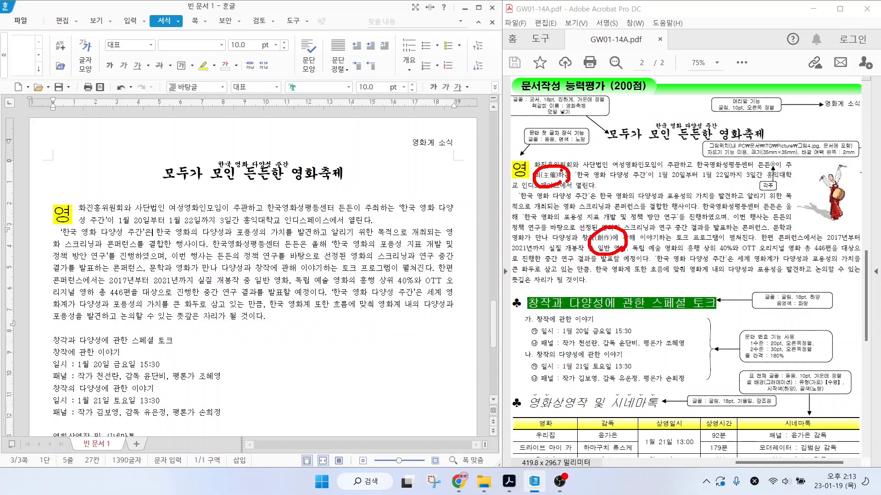
left_click_drag(571, 167, 557, 156)
left_click_drag(556, 170, 585, 139)
left_click_drag(643, 197, 615, 231)
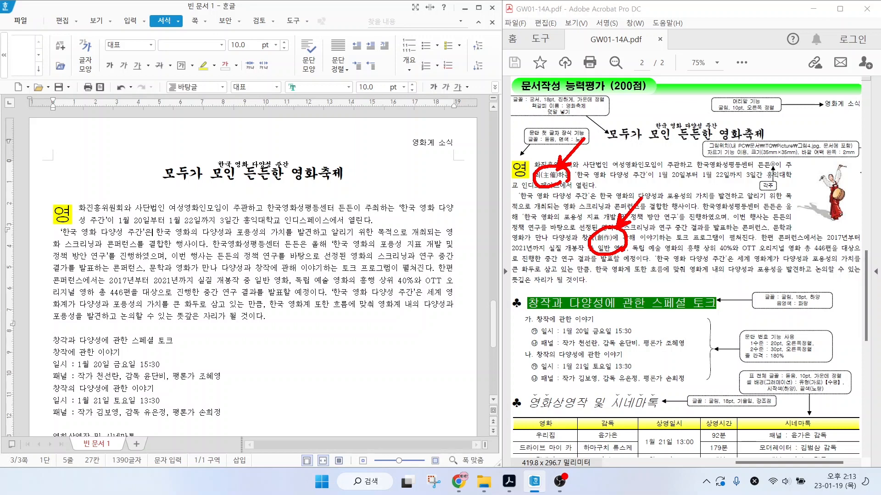
key("Escape")
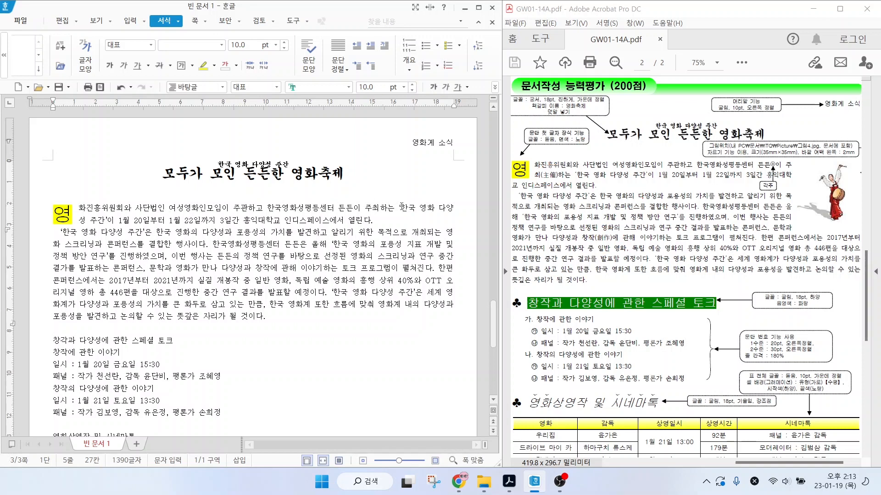
left_click(366, 208)
left_click_drag(365, 208, 380, 209)
key("F12")
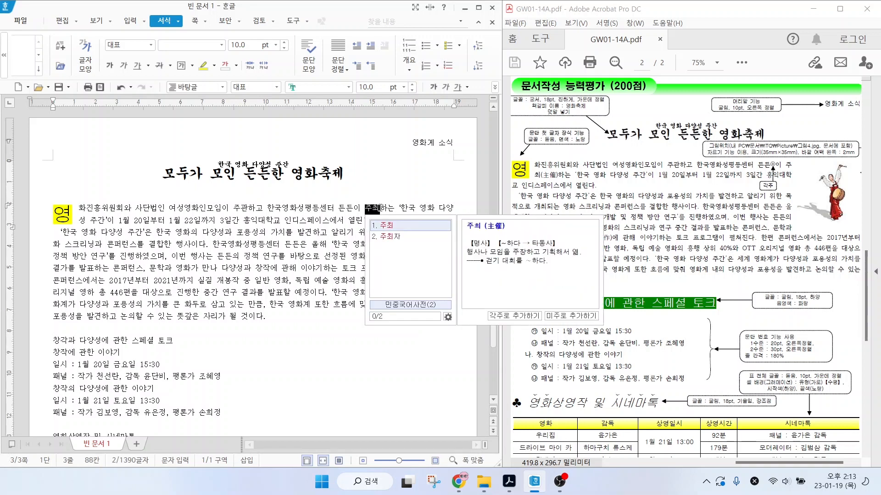
key("F9")
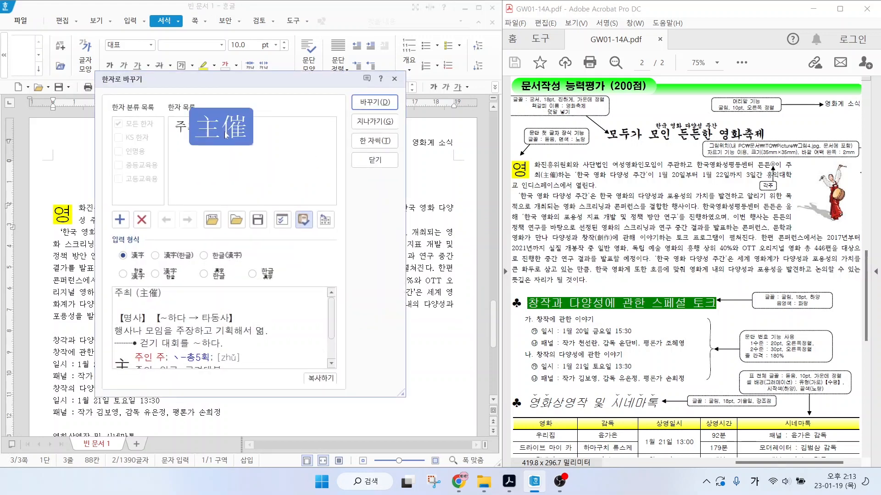
left_click(216, 256)
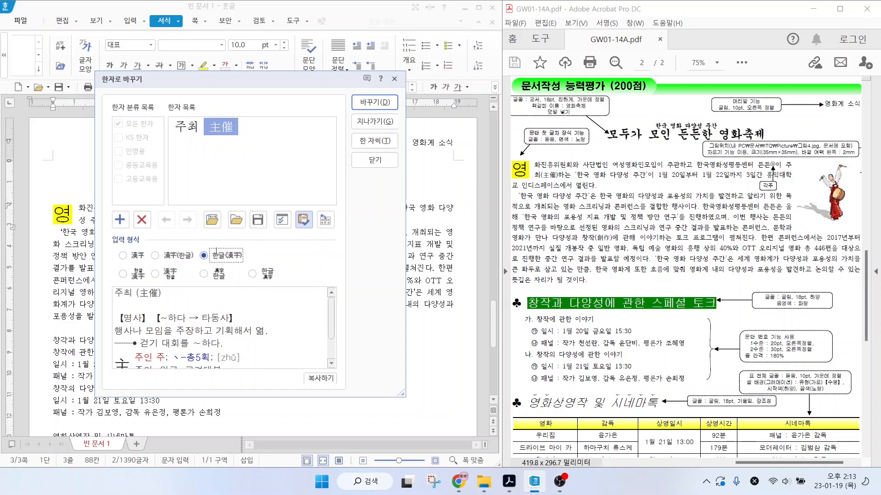
left_click(374, 102)
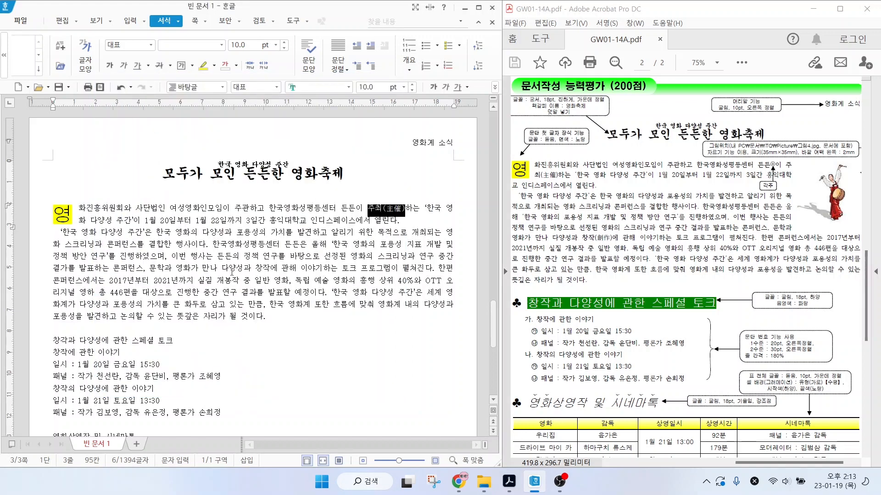
- Convert 창작 to 창작(創作) the same way
left_click_drag(253, 267, 271, 267)
key("F9")
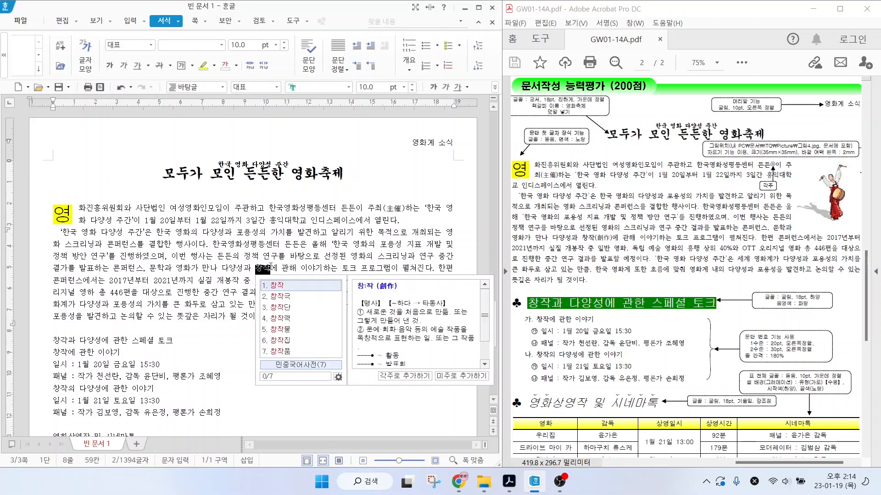
key("F9")
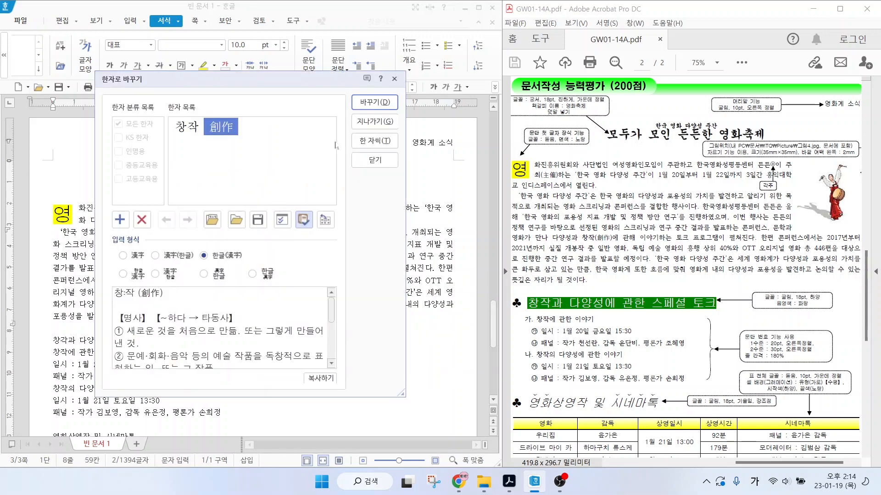
key("Return")
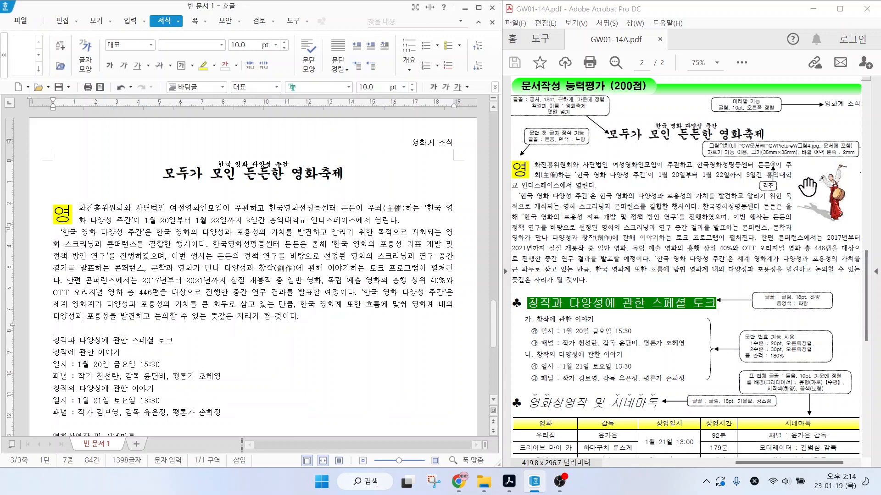
- Insert 그림4.JPG and drag its frame out beside the opening paragraph
left_click(129, 22)
left_click(97, 46)
key("alt+2")
left_click_drag(807, 143, 826, 113)
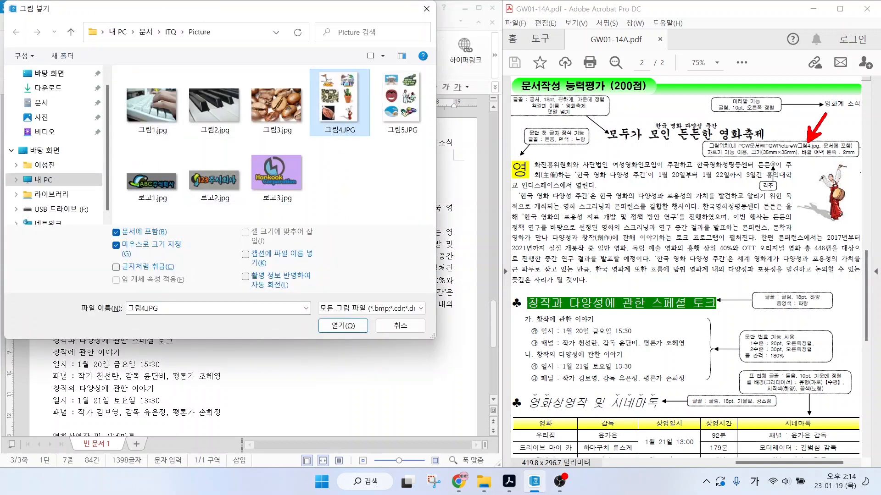
mouse_move(355, 122)
left_mouse_down()
mouse_move(307, 92)
mouse_move(372, 101)
mouse_move(349, 133)
left_mouse_up()
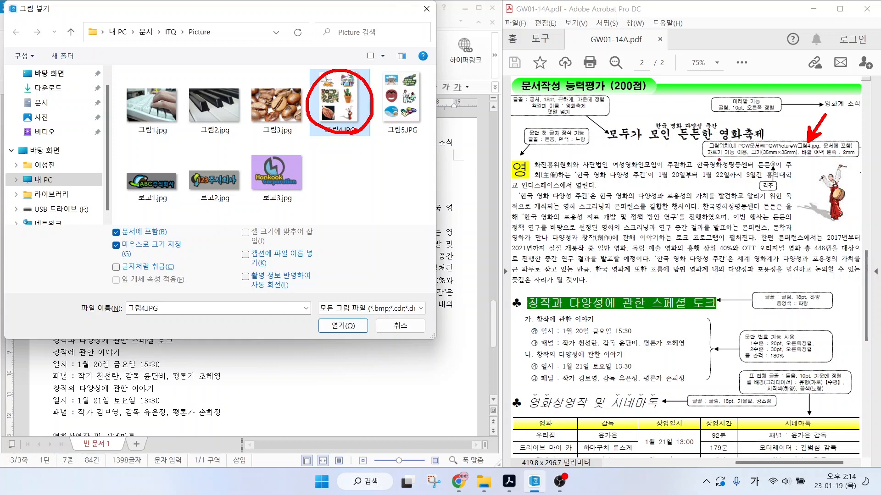
left_click_drag(706, 158, 764, 156)
key("Escape")
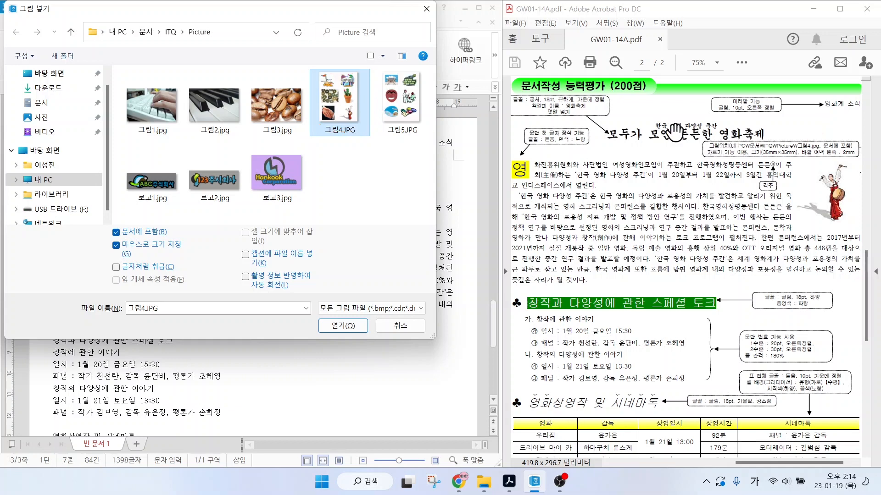
left_click(342, 326)
left_click_drag(349, 194, 450, 325)
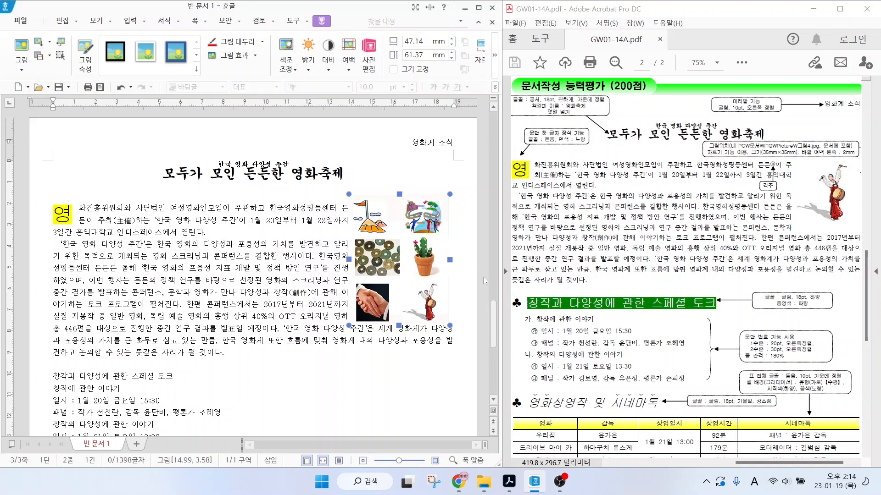
- Crop the picture from its top-left corner until only the drum dancer remains
left_click(494, 57)
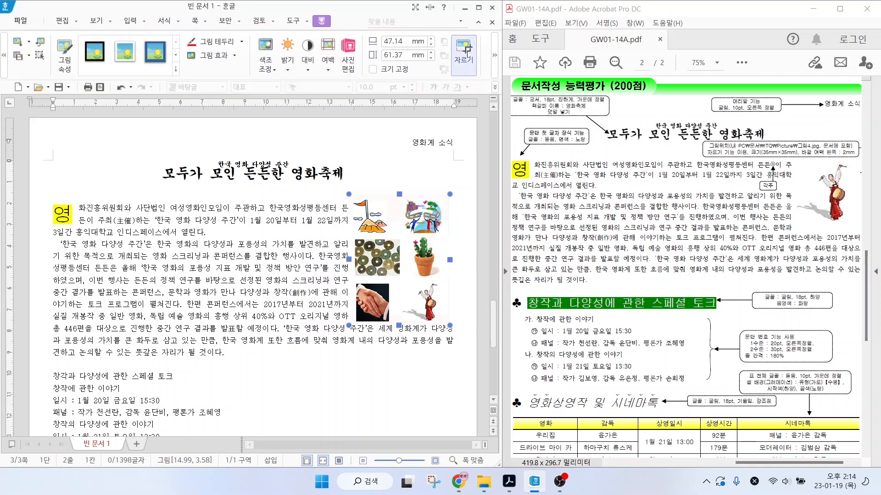
left_click(459, 60)
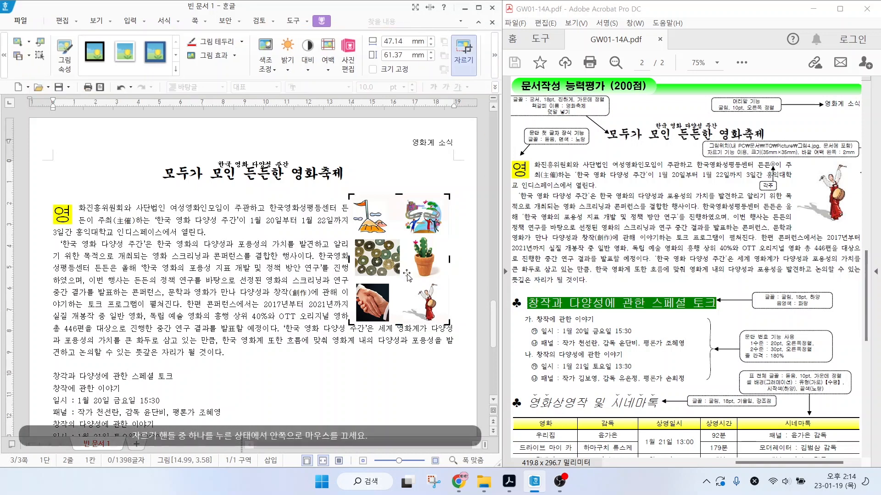
key("alt")
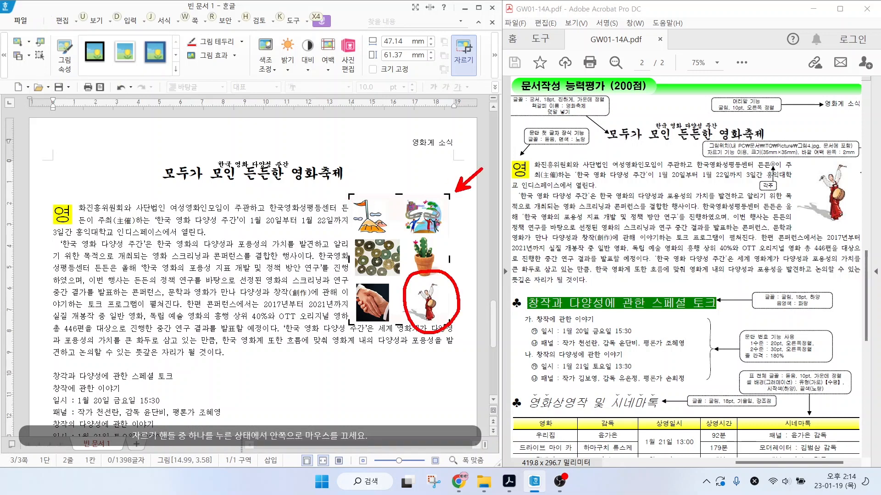
scroll(333, 195, "down", 1)
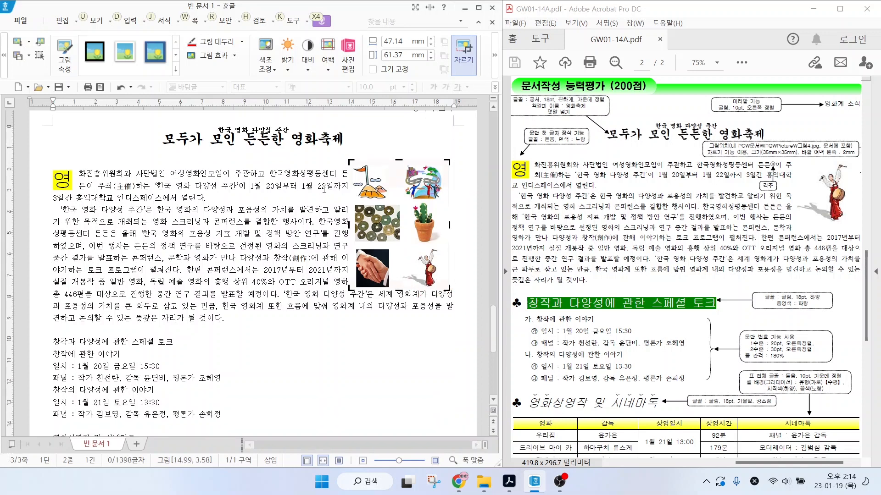
left_click_drag(350, 162, 402, 246)
left_click(463, 341)
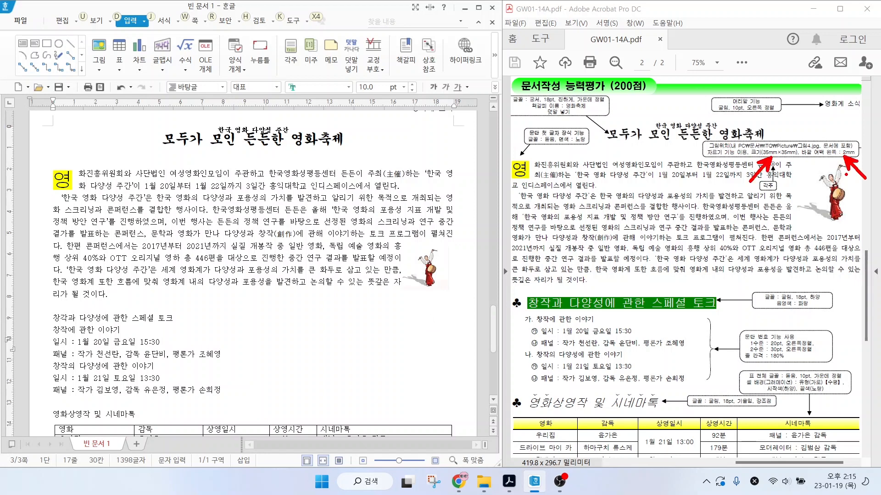
left_click(425, 270)
- Size the picture to 35 × 35 mm with 크기 고정 and a 2 mm left margin
double_click(426, 270)
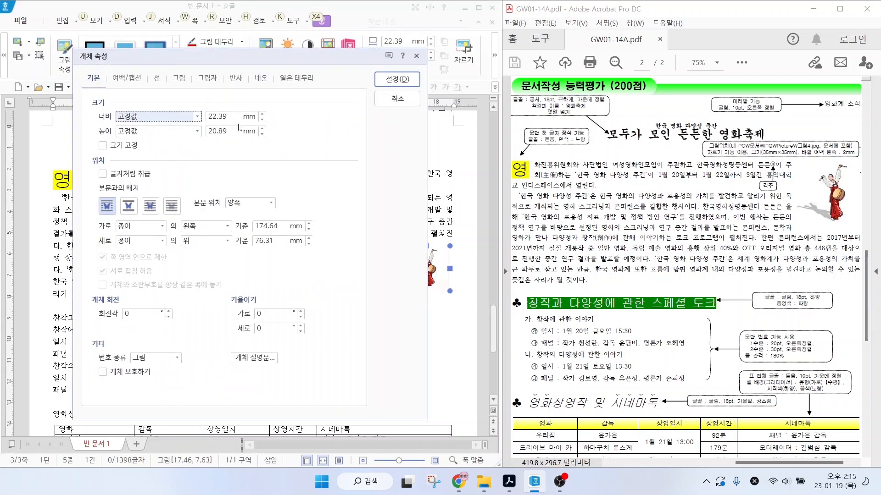
key("Tab")
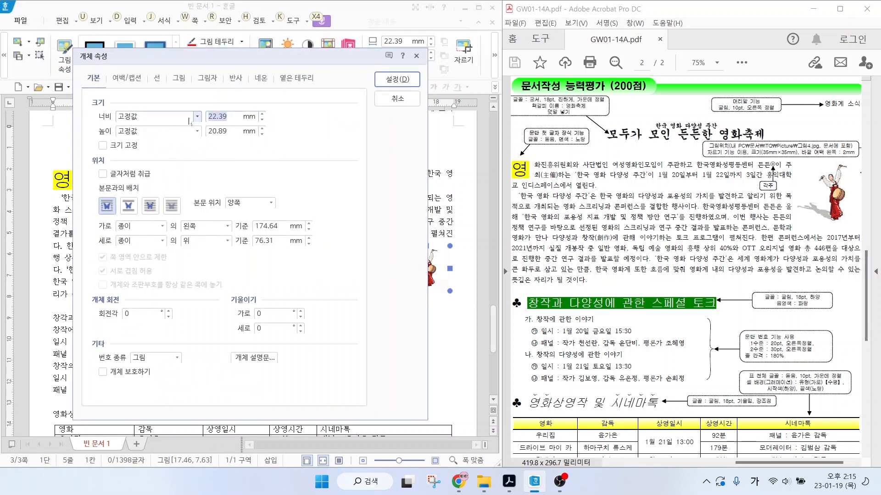
type("35")
key("Tab")
key("Tab")
type("35")
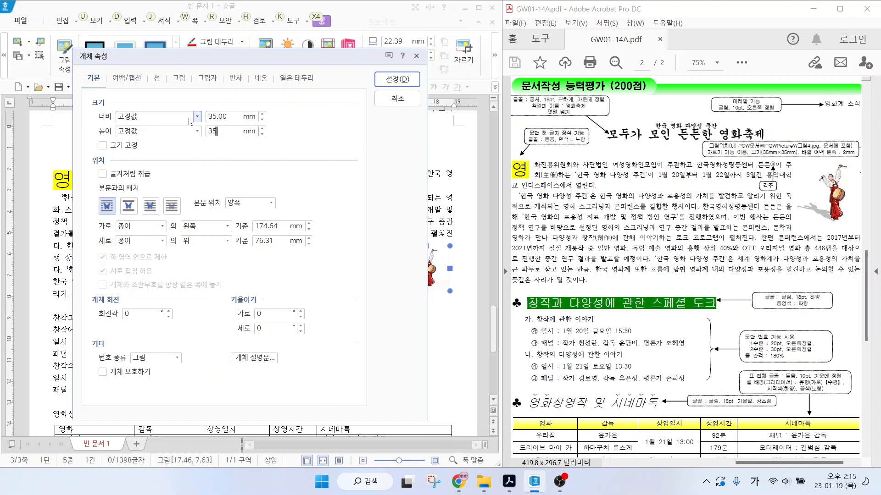
left_click(108, 146)
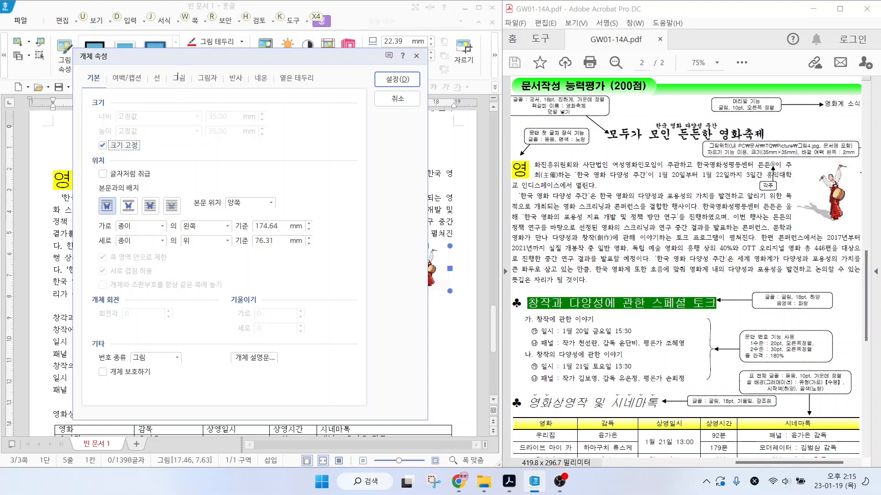
left_click(127, 81)
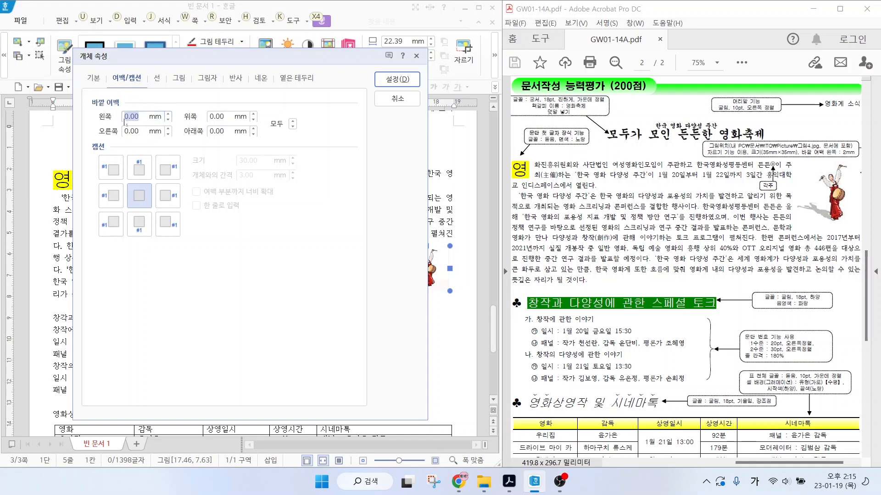
type("2")
left_click(397, 79)
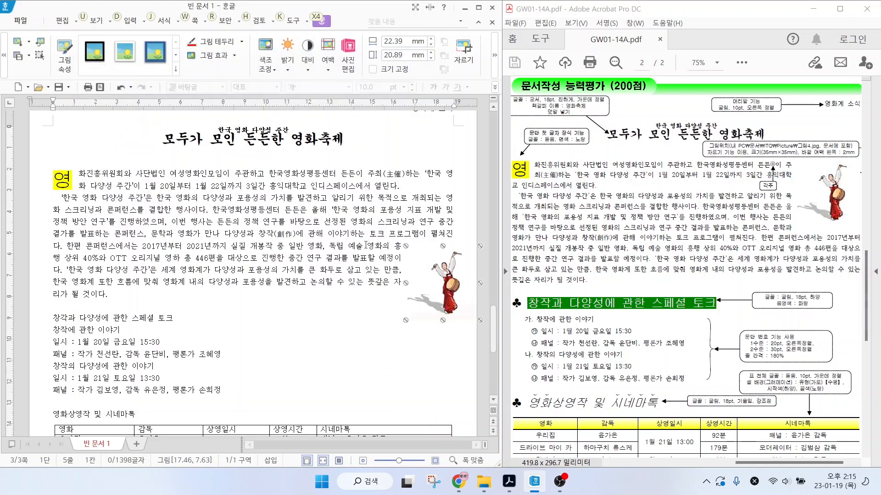
- Move the dancer picture beside the first paragraph, nudging it slightly right
left_click_drag(389, 224, 410, 214)
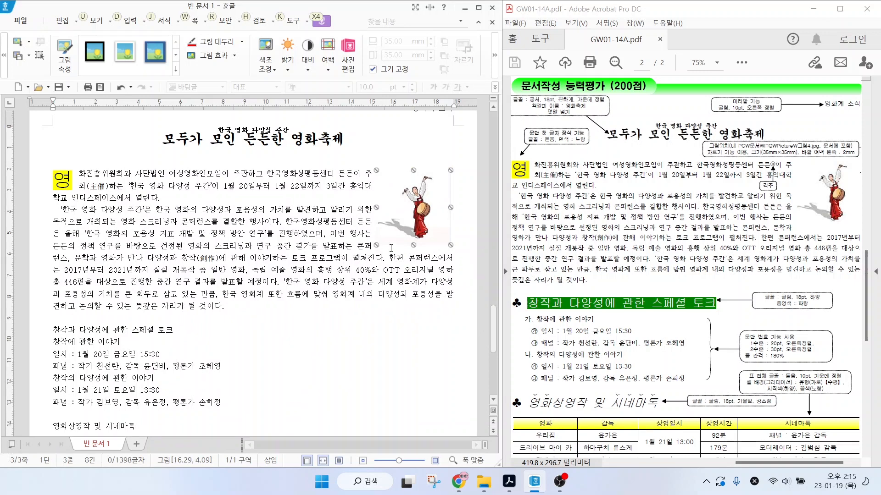
key("Right")
key("Right")
key("Right")
key("Right")
key("Right")
key("Right")
key("Right")
key("Right")
key("Right")
key("Right")
key("Right")
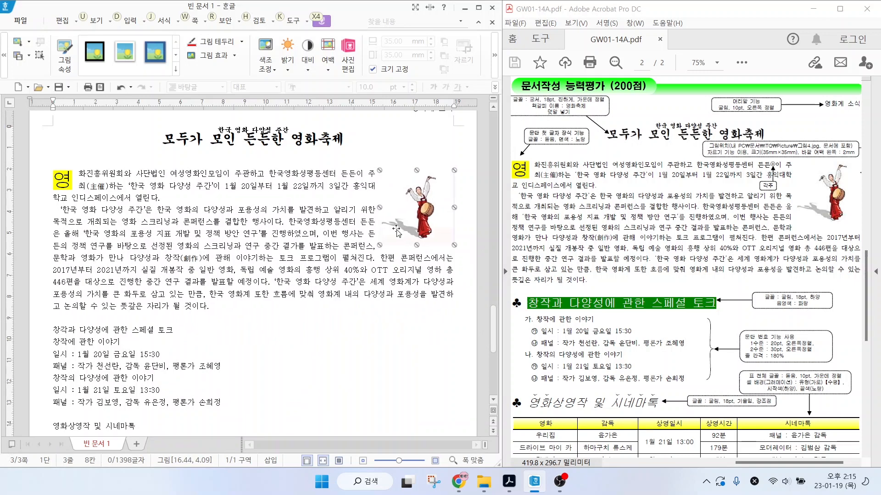
left_click(325, 328)
mouse_move(782, 197)
left_mouse_down()
mouse_move(753, 185)
mouse_move(776, 150)
mouse_move(787, 189)
mouse_move(777, 198)
left_mouse_up()
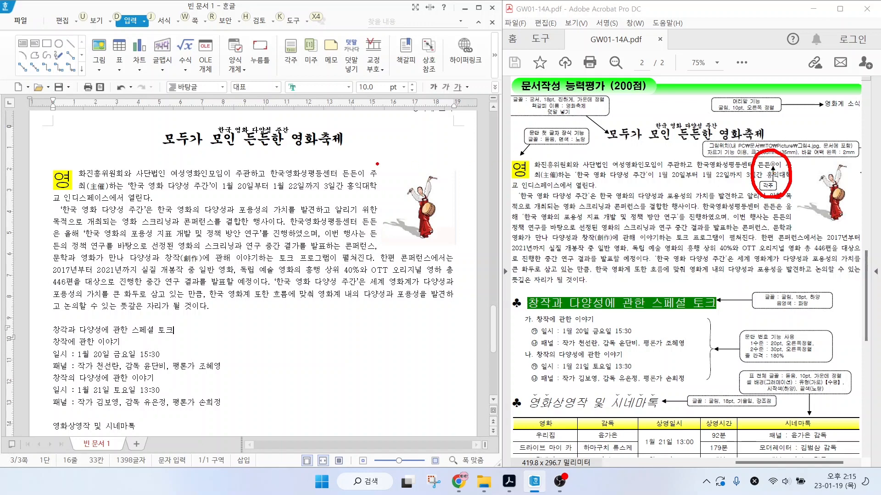
- Add a footnote after 든든이 describing the 인권단체 founded 2018년 3월 1일 with 영화진흥위원회 support
key("Escape")
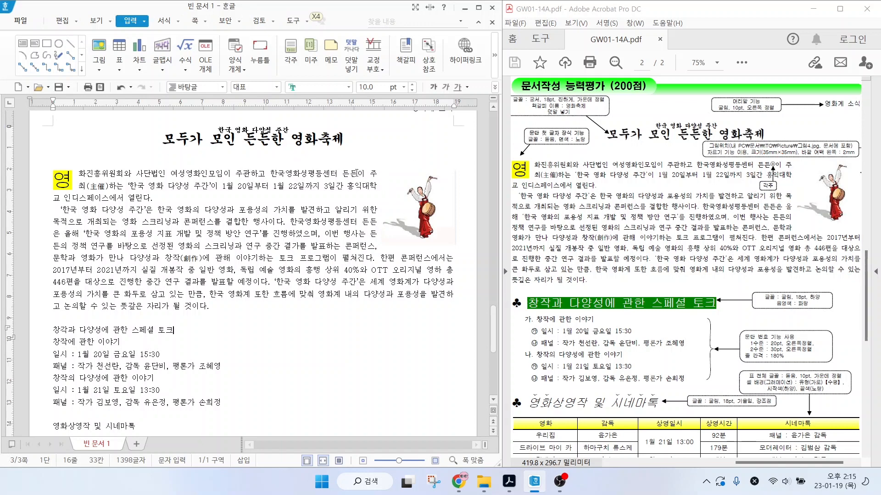
left_click(357, 173)
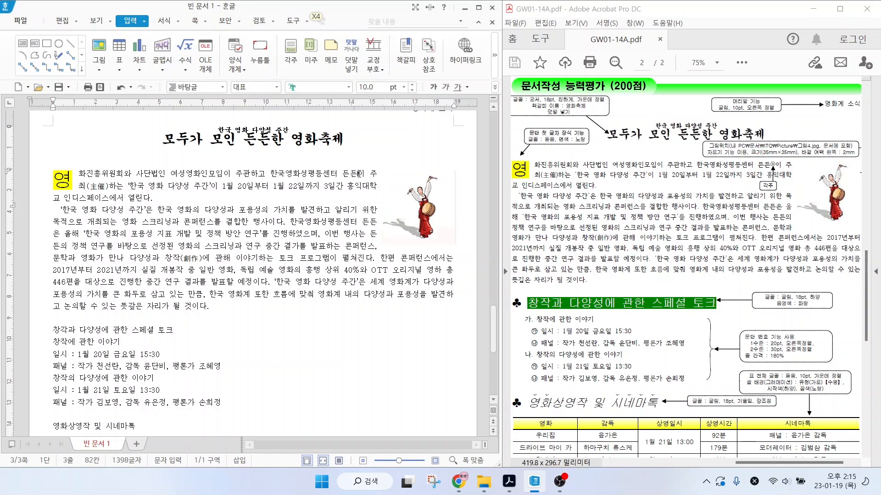
key("ctrl")
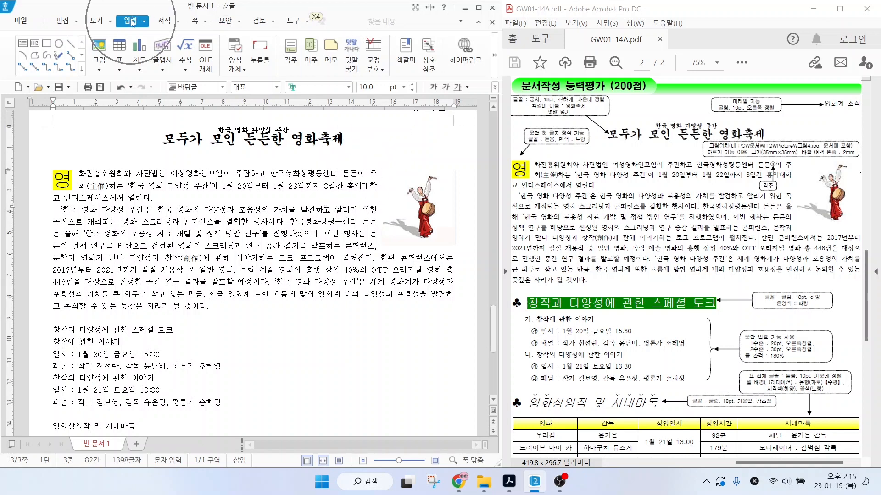
key("ctrl")
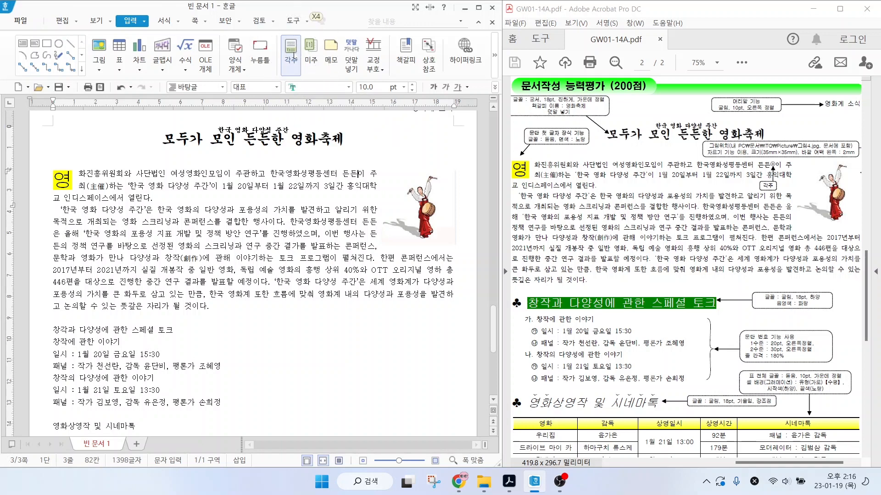
left_click(294, 56)
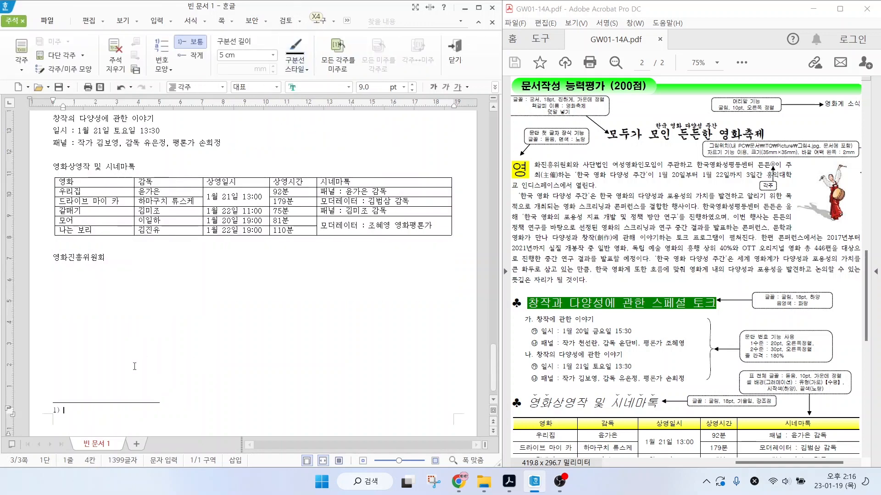
scroll(626, 343, "down", 5)
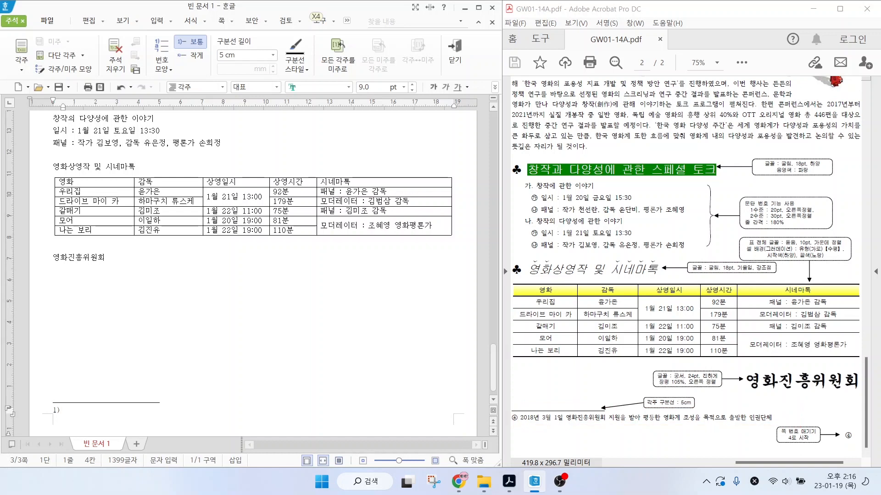
type("2018년 3월 1일 영화진흥위원회 지원을 받아 평등한 영화계 조성으을 목적으로 출발한 인권단체")
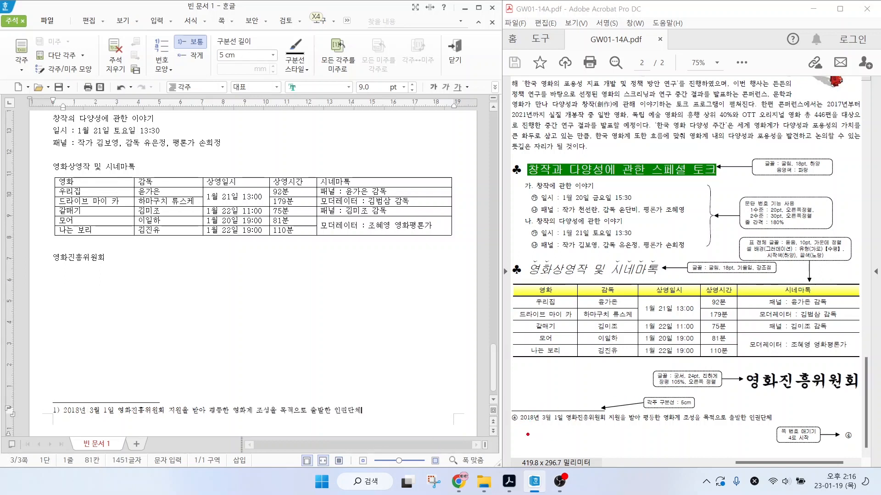
- Place the caret before 3월 in the footnote text to review it
mouse_move(525, 425)
left_mouse_down()
mouse_move(506, 407)
mouse_move(526, 421)
left_mouse_up()
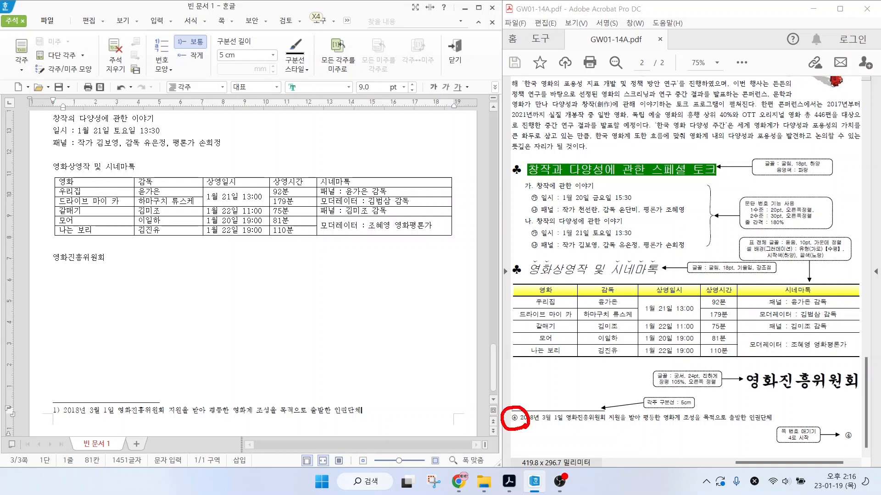
left_click_drag(55, 401, 83, 372)
left_click_drag(524, 408, 537, 396)
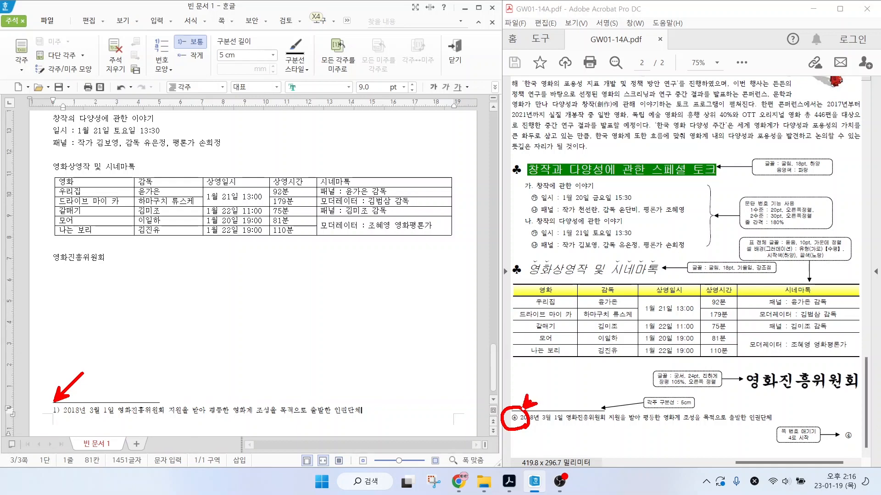
key("Escape")
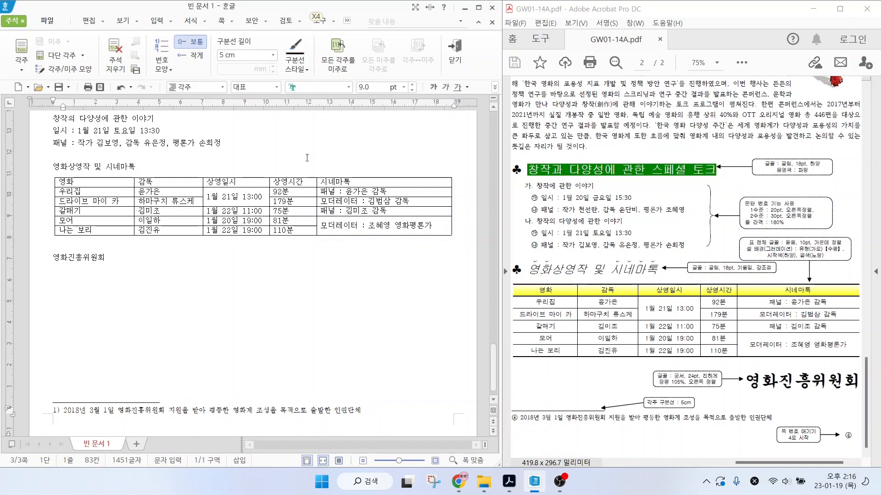
left_click(89, 411)
left_click_drag(4, 23, 486, 87)
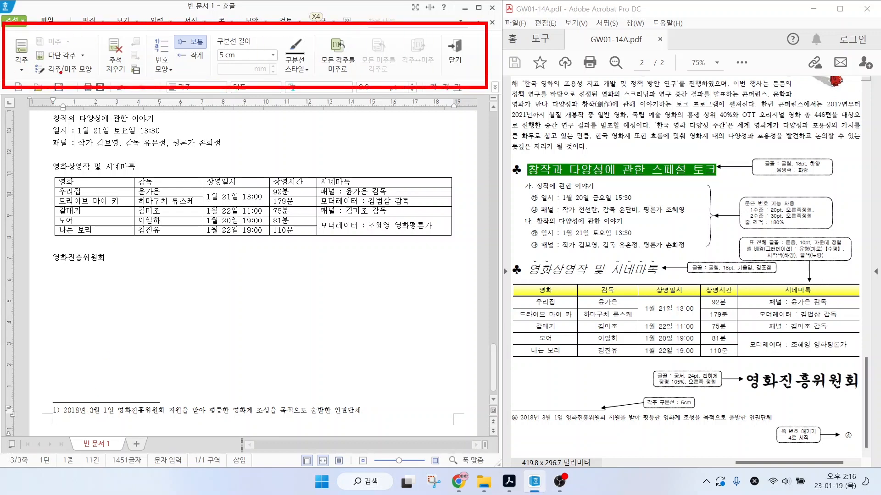
mouse_move(76, 76)
left_mouse_down()
mouse_move(38, 81)
mouse_move(84, 77)
left_mouse_up()
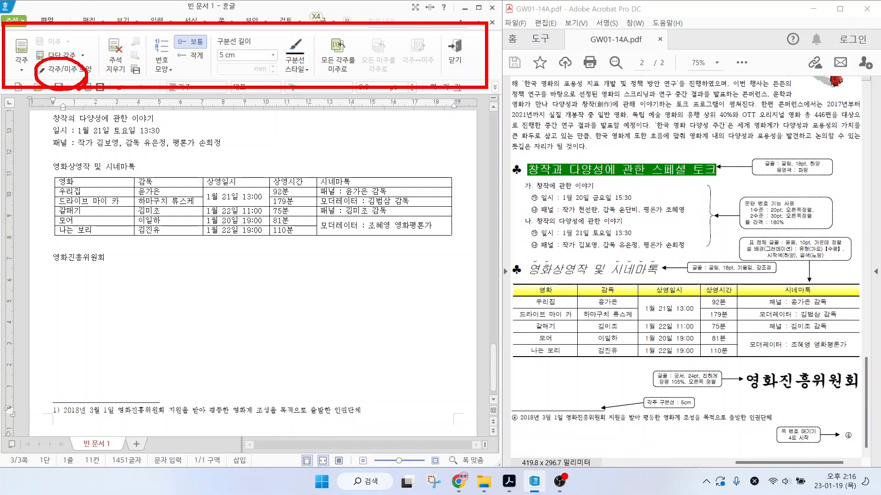
key("Escape")
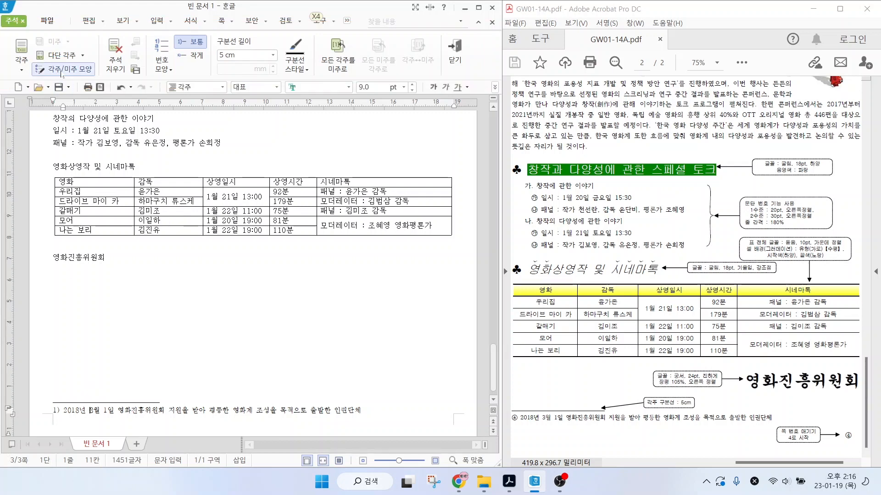
- Set the footnote number shape to circled letters ⓐ,ⓑ,ⓒ, with its 5 cm separator line
left_click(63, 69)
left_click(228, 129)
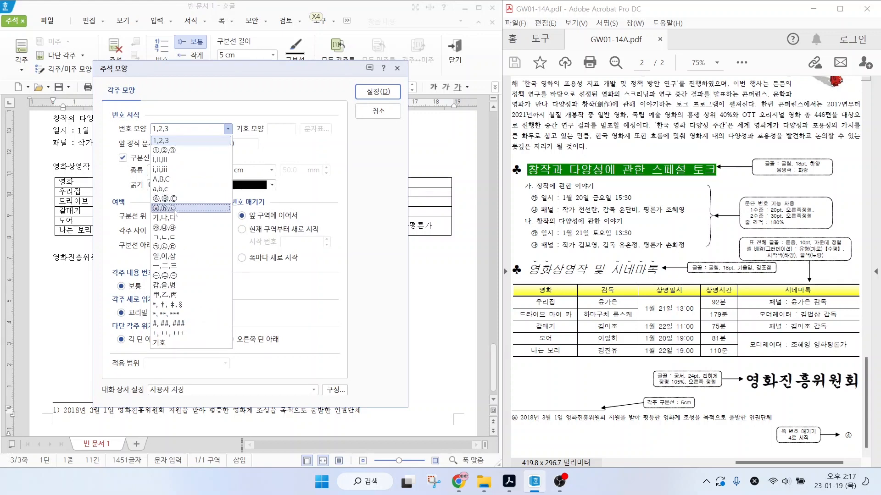
left_click(183, 211)
left_click(373, 91)
mouse_move(704, 416)
left_mouse_down()
mouse_move(639, 389)
mouse_move(697, 412)
left_mouse_up()
mouse_move(268, 61)
left_mouse_down()
mouse_move(230, 69)
mouse_move(254, 41)
mouse_move(248, 60)
mouse_move(292, 94)
left_mouse_up()
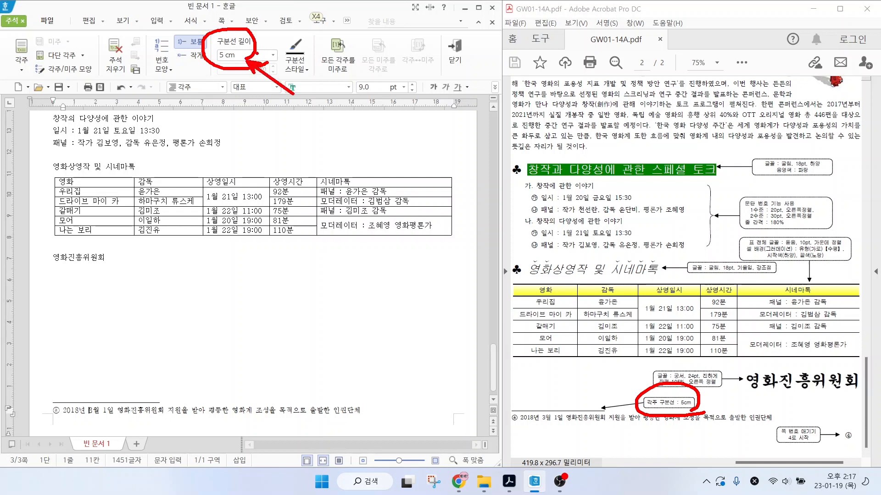
key("Escape")
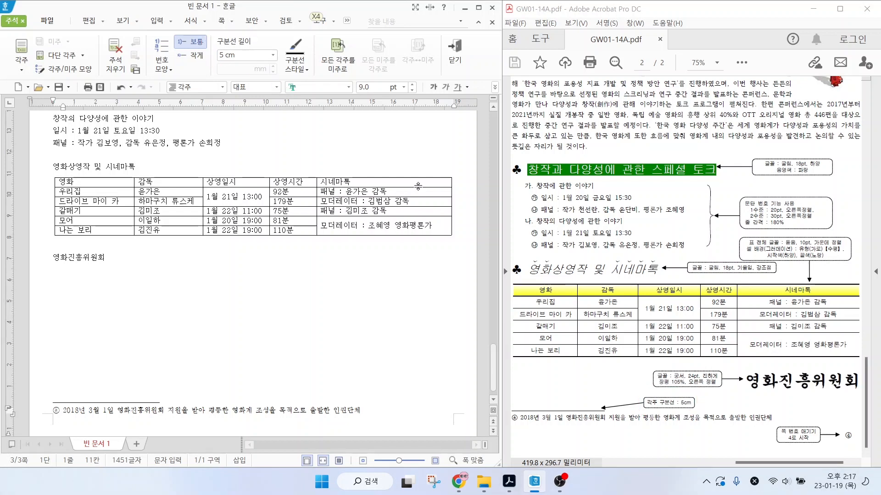
- Close the footnote and mark the ♣ symbols before both headings in the reference
left_click(454, 53)
scroll(669, 237, "up", 2)
scroll(669, 238, "up", 5)
left_click_drag(503, 280, 852, 280)
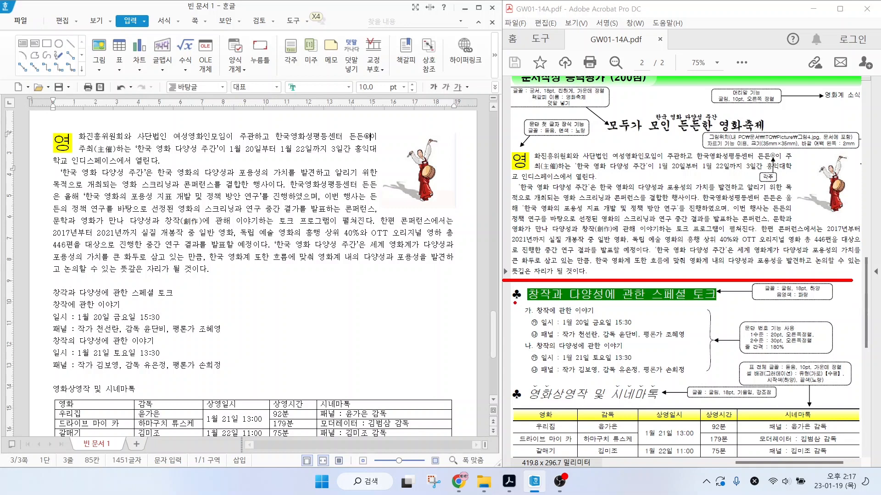
left_click_drag(508, 300, 468, 337)
left_click_drag(504, 392, 470, 421)
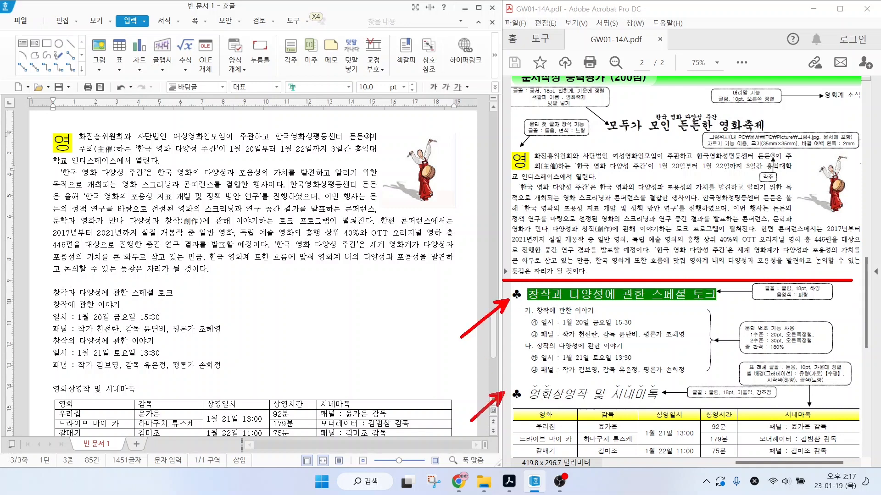
key("Escape")
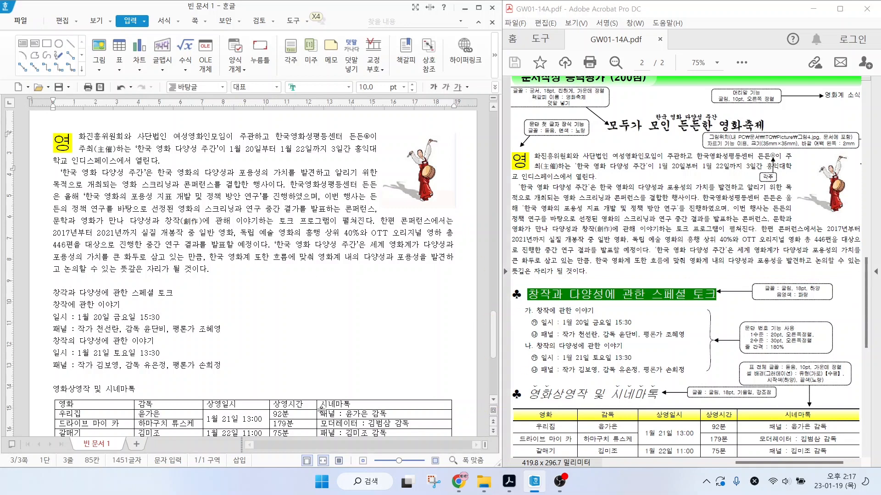
- Insert ♣ from the HNC 전각 기호(일반) set before the 창작과 다양성에 관한 스페셜 토크 heading
left_click(55, 293)
left_click(494, 55)
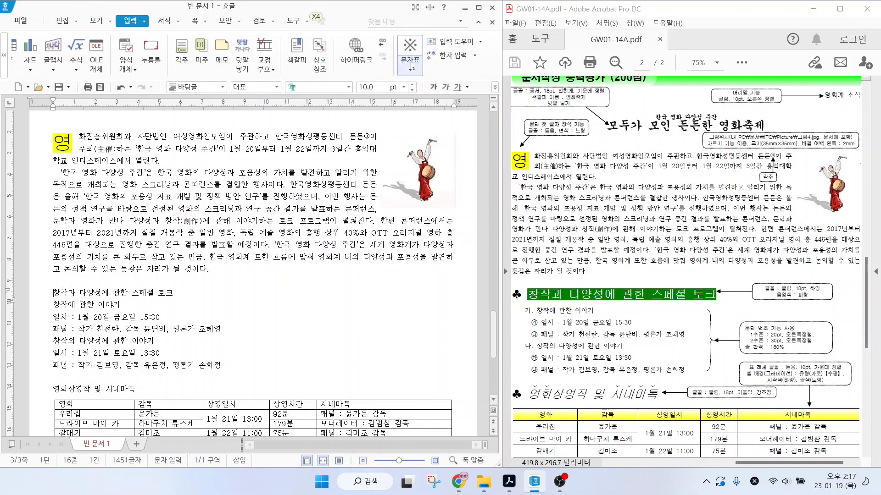
left_click(411, 47)
left_click(411, 67)
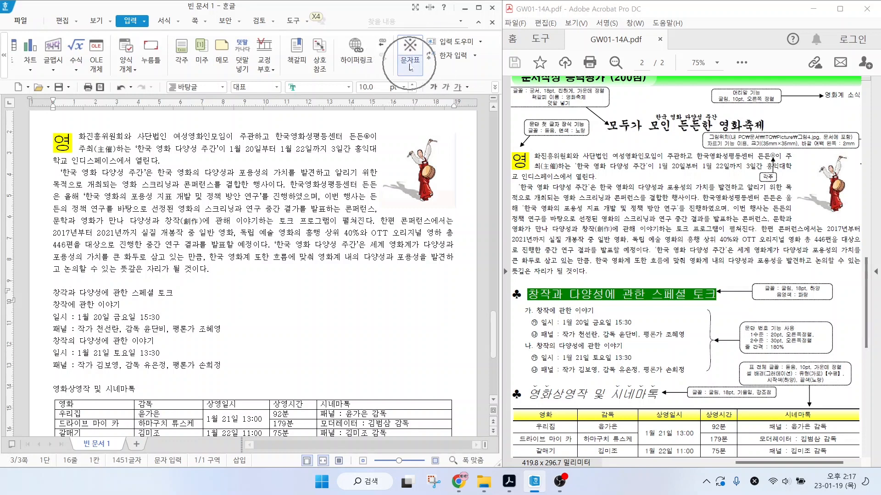
left_click(421, 162)
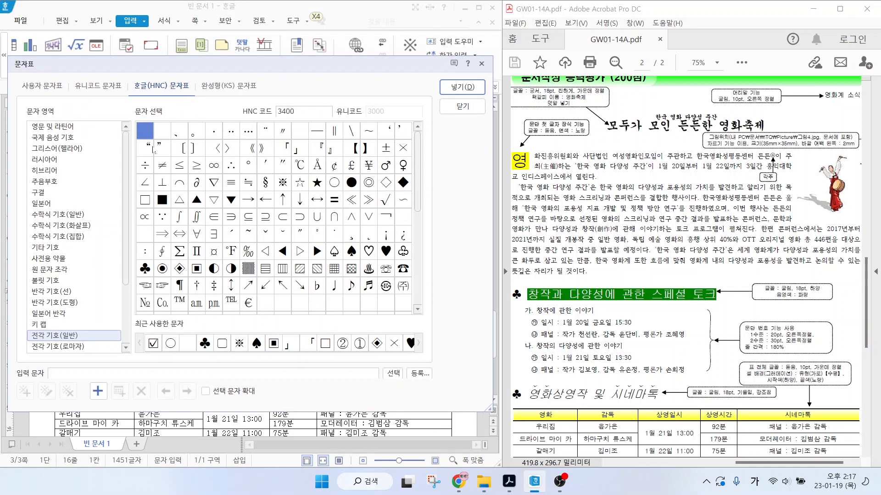
key("alt+2")
mouse_move(181, 104)
left_mouse_down()
mouse_move(155, 107)
mouse_move(167, 67)
mouse_move(190, 105)
left_mouse_up()
mouse_move(82, 347)
left_mouse_down()
mouse_move(23, 331)
mouse_move(90, 349)
left_mouse_up()
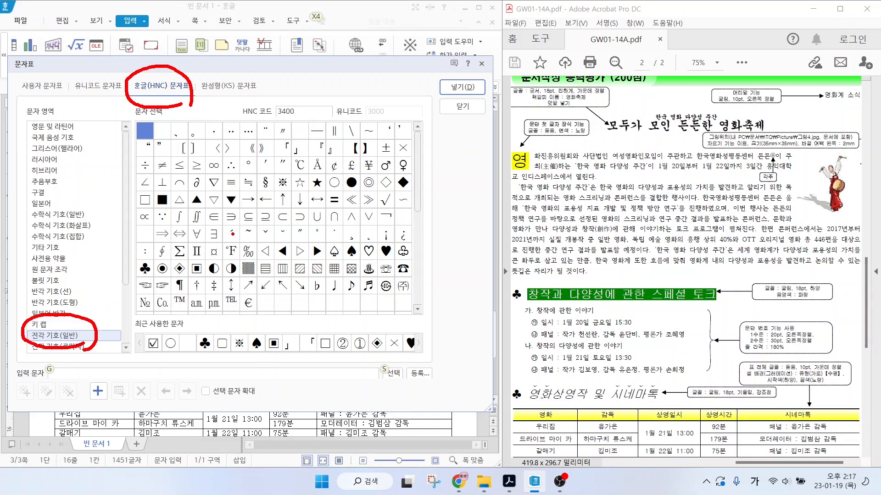
key("Escape")
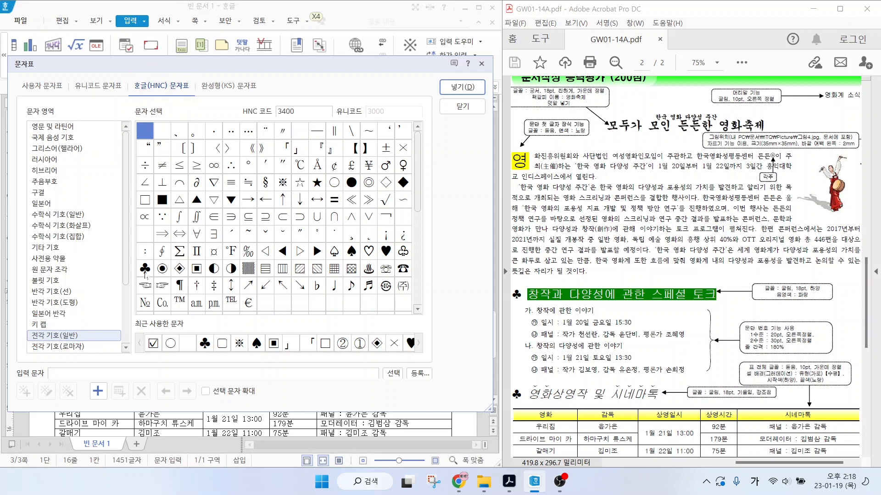
left_click(145, 268)
left_click(444, 87)
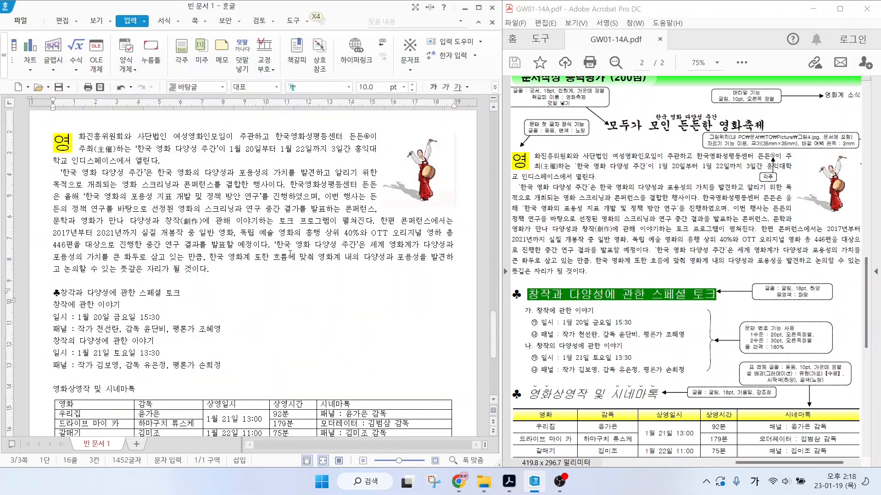
- Insert ♣ before the 영화상영작 및 시네마톡 heading as well
left_click(55, 390)
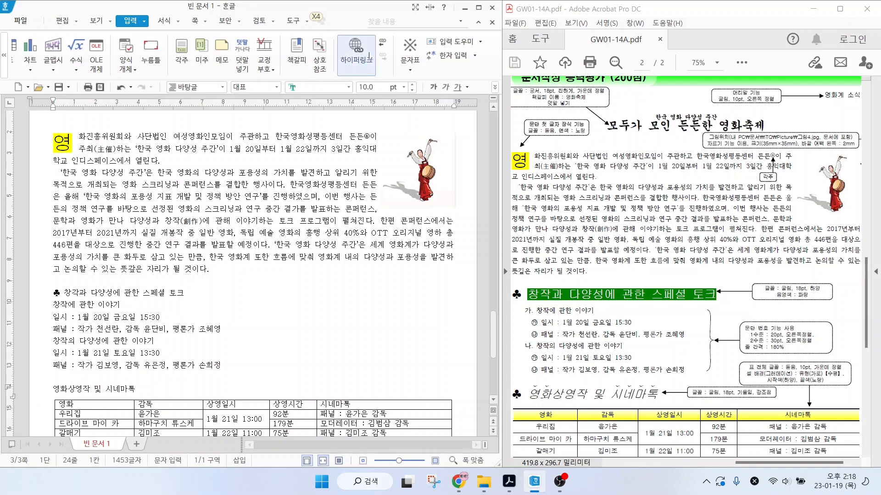
left_click(410, 46)
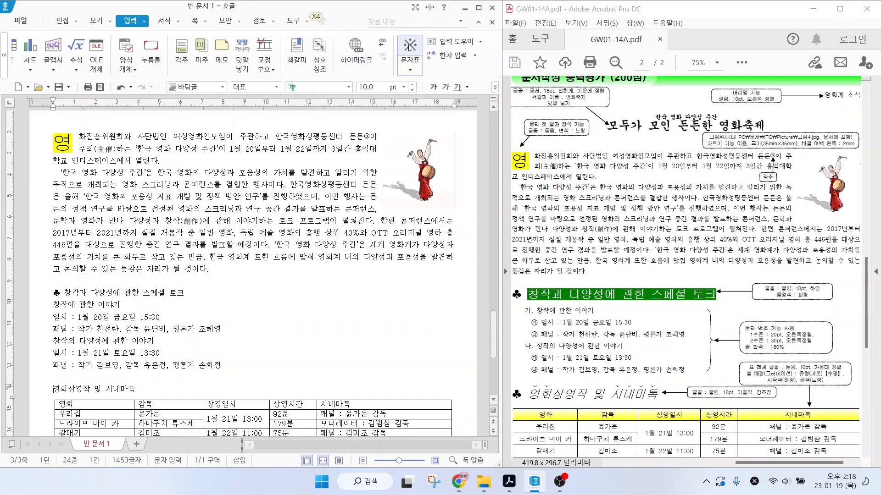
left_click(409, 46)
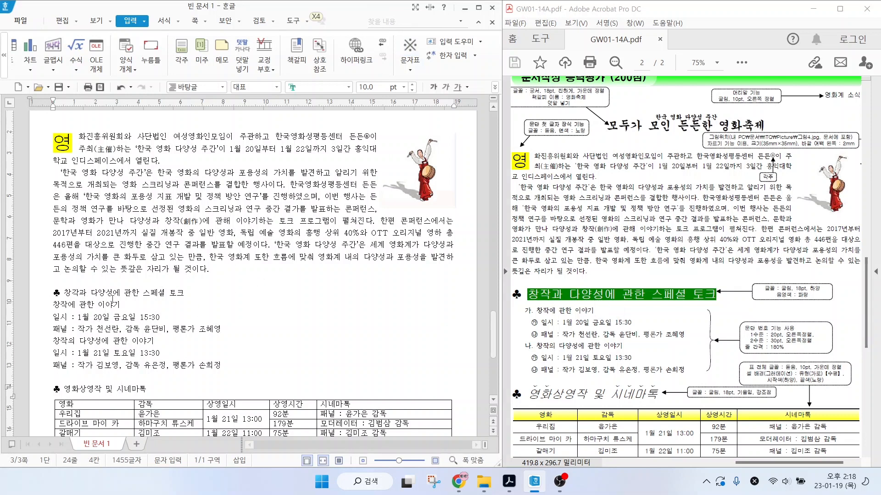
left_click(45, 297)
- Set the first heading to 굴림 at 18 pt
left_click(348, 87)
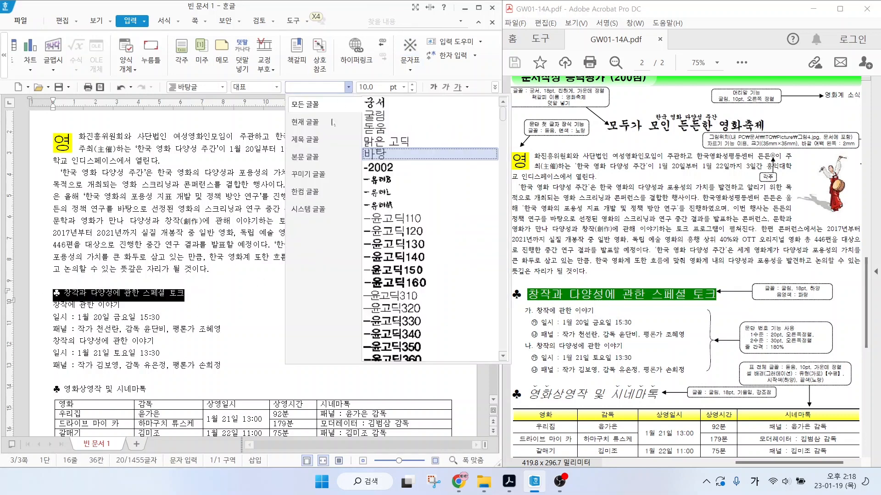
left_click(375, 116)
left_click(370, 87)
type("18")
key("Return")
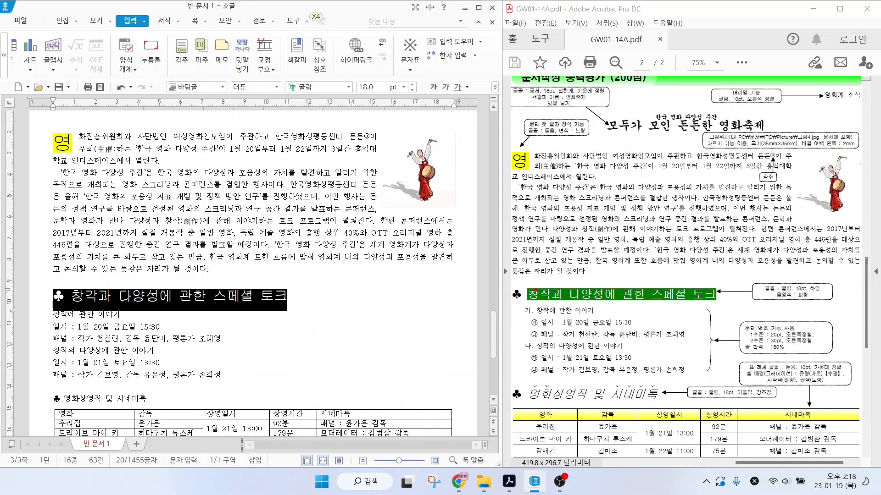
left_click_drag(537, 284, 556, 248)
key("Escape")
- Give the heading text after ♣ white letters on a blue shade via 글자 모양
left_click(90, 287)
left_click_drag(71, 295, 290, 297)
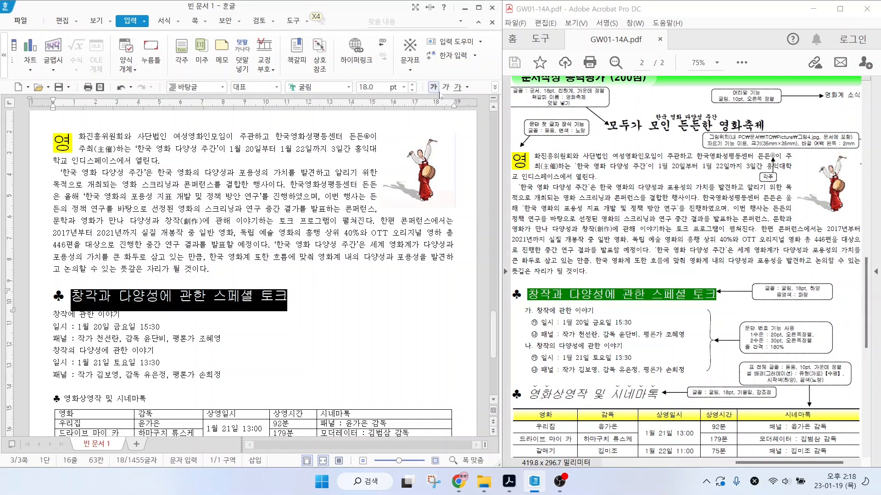
key("ctrl")
right_click(226, 300)
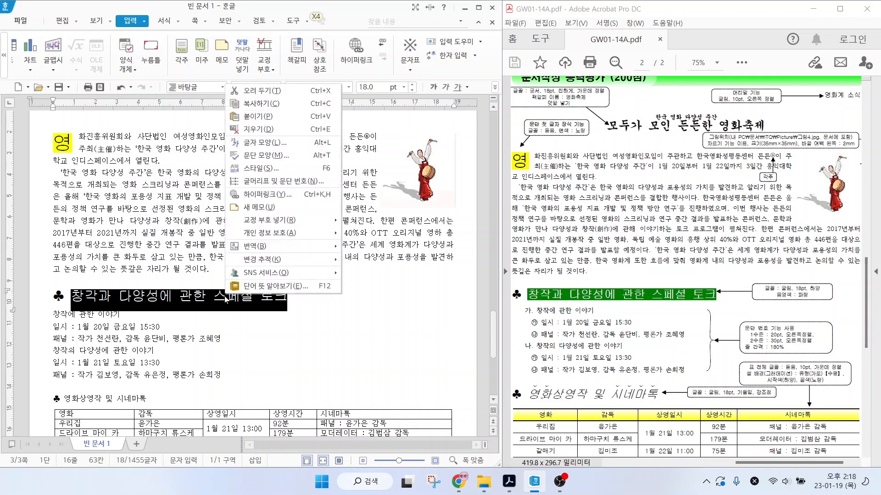
left_click(268, 142)
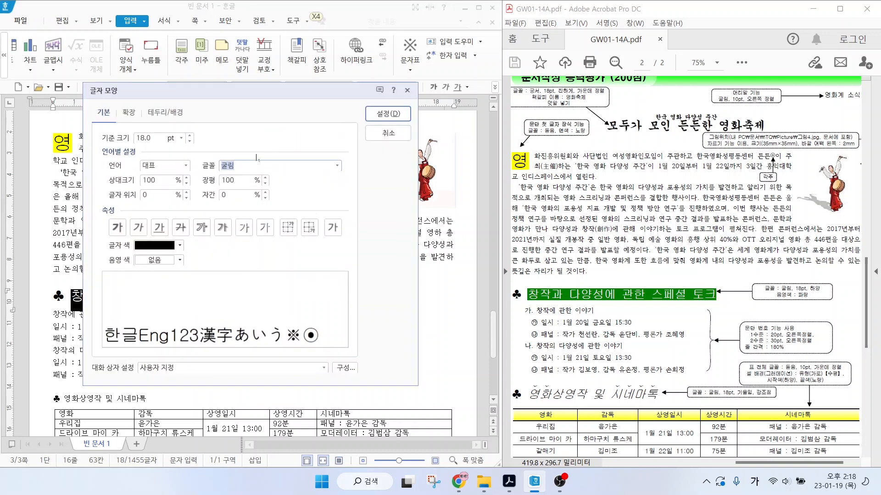
left_click(160, 246)
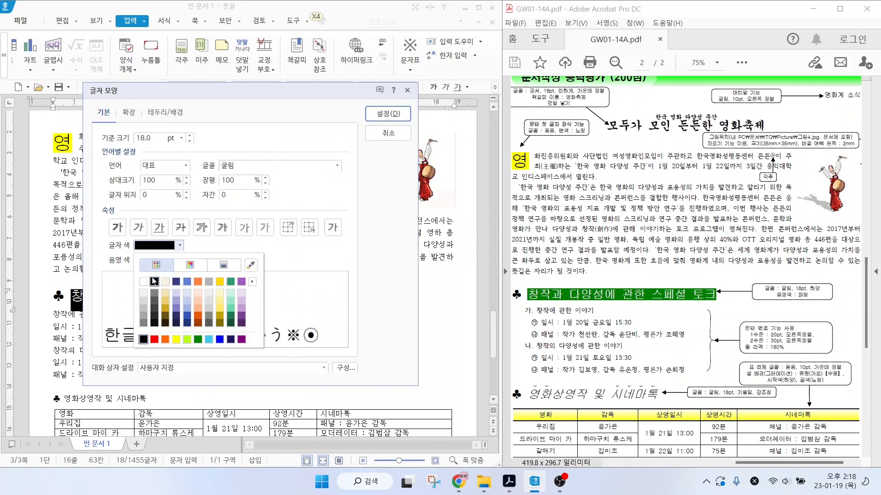
left_click(144, 281)
left_click(154, 260)
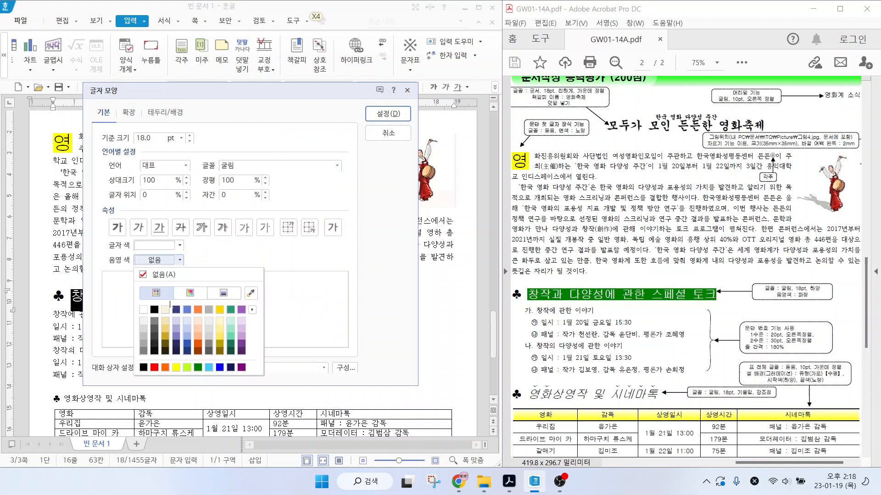
left_click(220, 367)
left_click(388, 114)
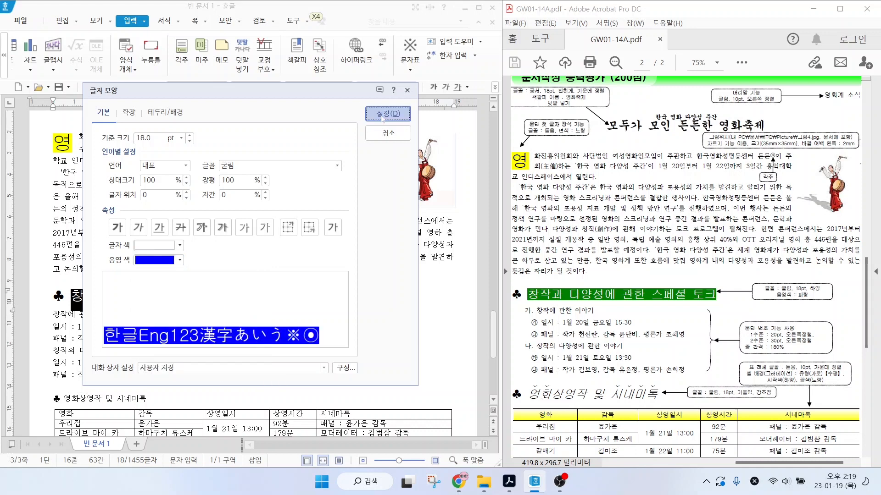
key("Escape")
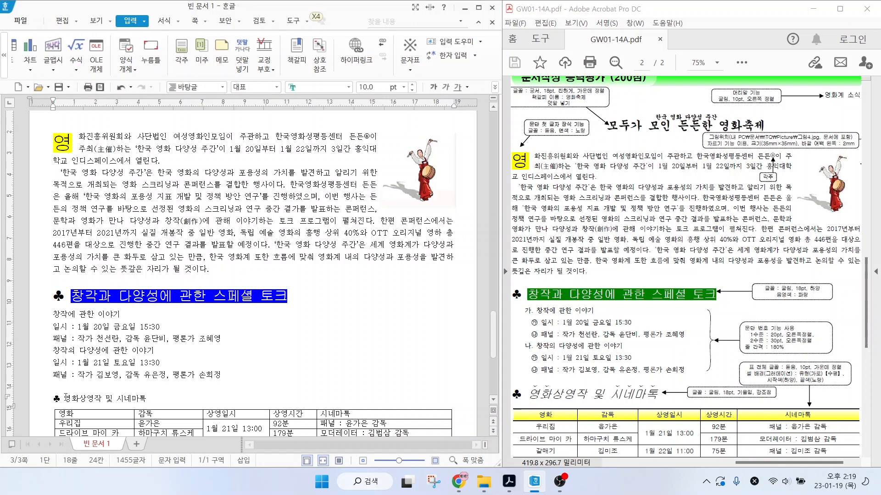
left_click(46, 402)
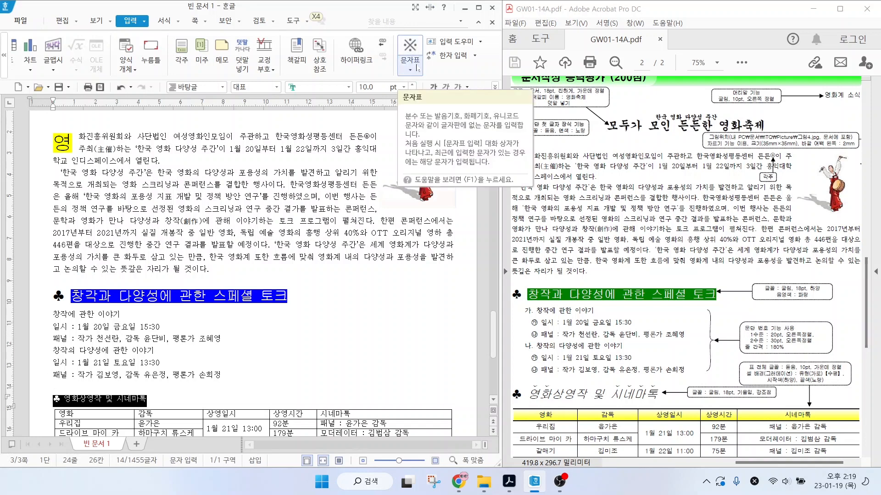
- Make the 영화상영작 및 시네마톡 heading 굴림 18 pt italic
left_click(348, 87)
left_click(375, 104)
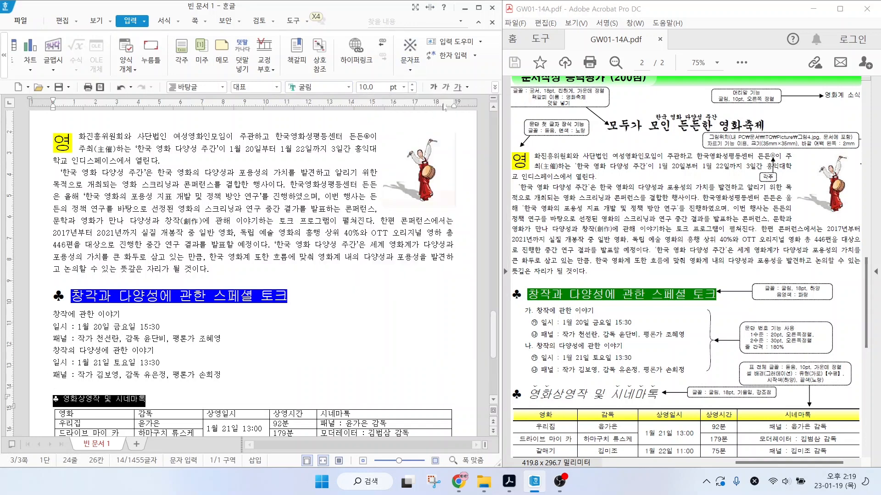
left_click(73, 401)
key("shift+End")
key("ctrl+i")
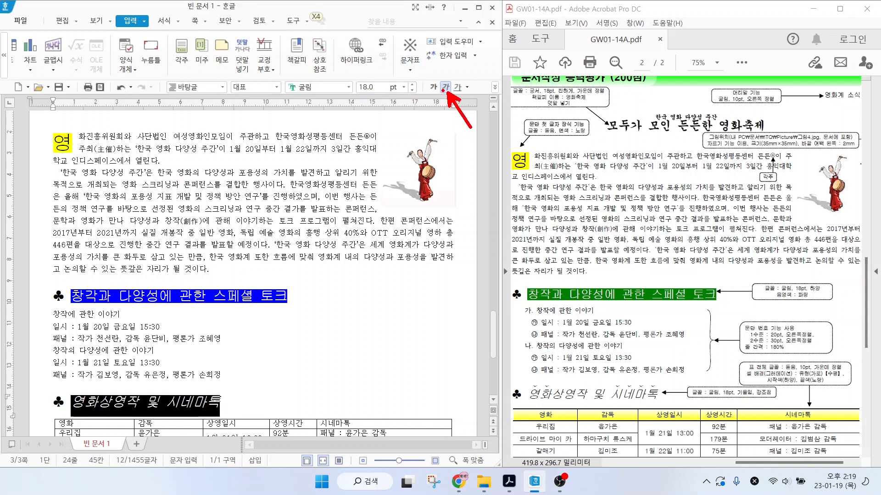
mouse_move(658, 391)
left_mouse_down()
mouse_move(604, 396)
mouse_move(655, 382)
mouse_move(661, 392)
left_mouse_up()
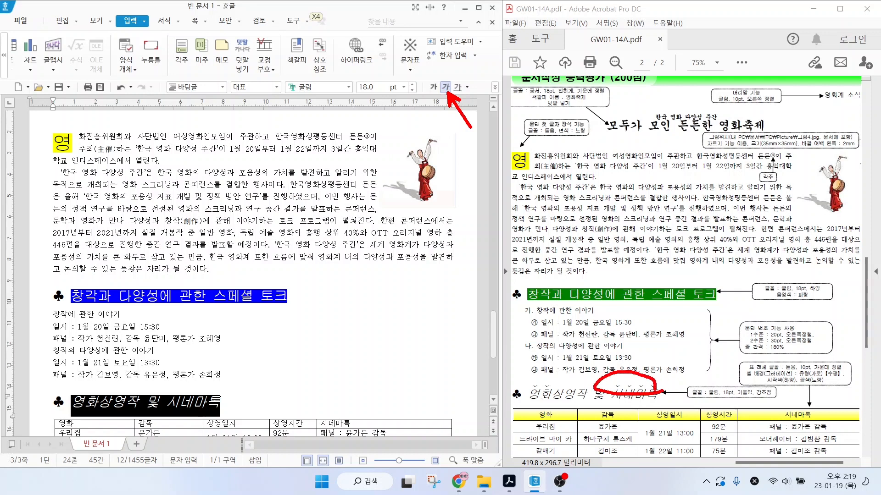
- Add emphasis dots above 영화상영작 using the 확장 tab's 강조점 list
left_click_drag(73, 402, 137, 403)
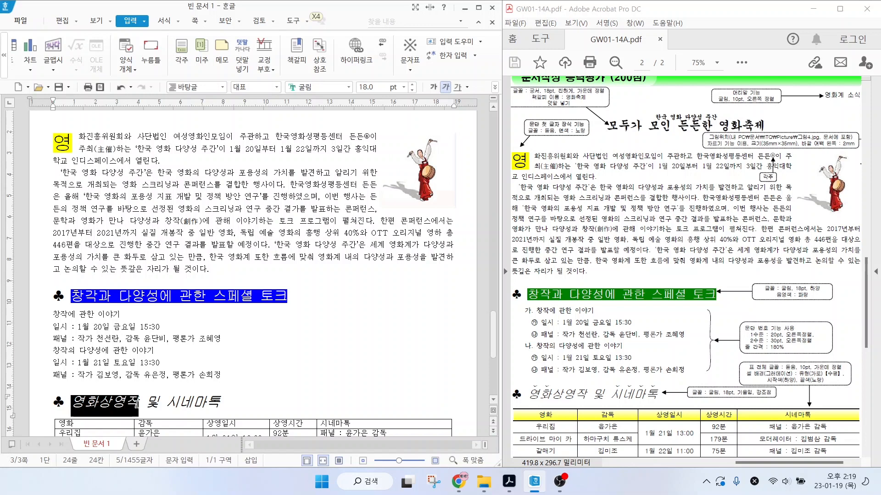
right_click(120, 404)
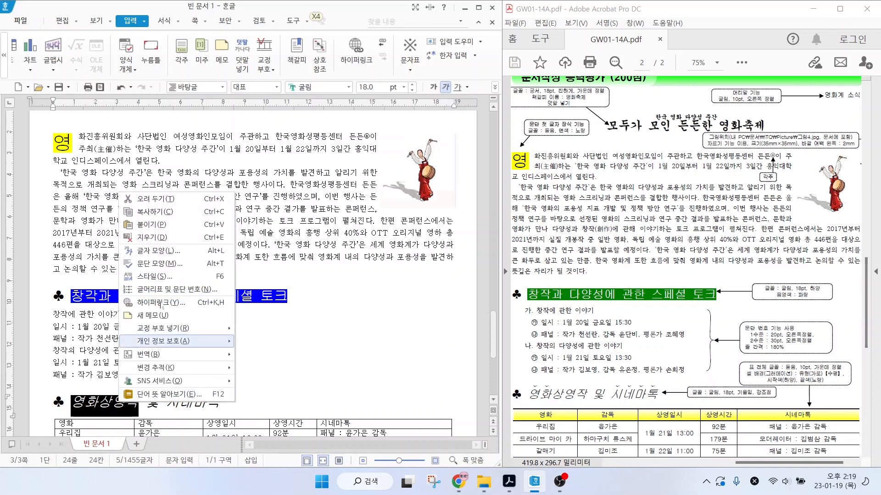
left_click(157, 250)
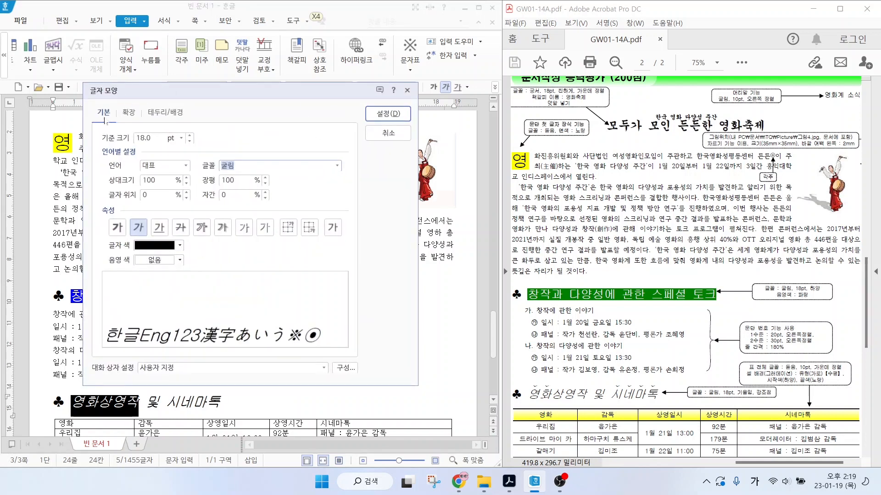
left_click(129, 114)
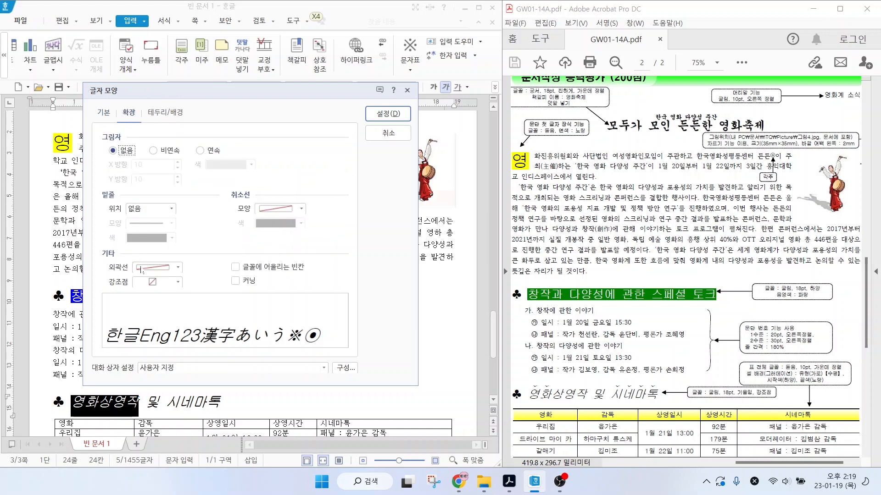
left_click(178, 283)
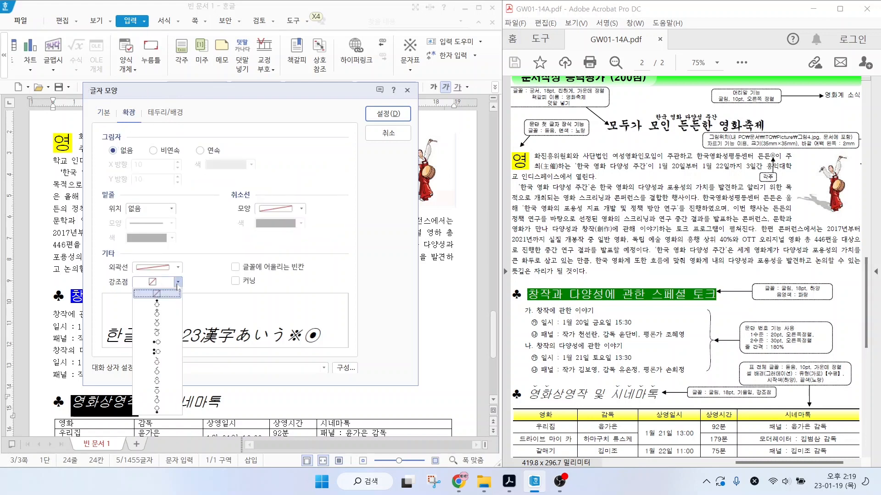
left_click(180, 327)
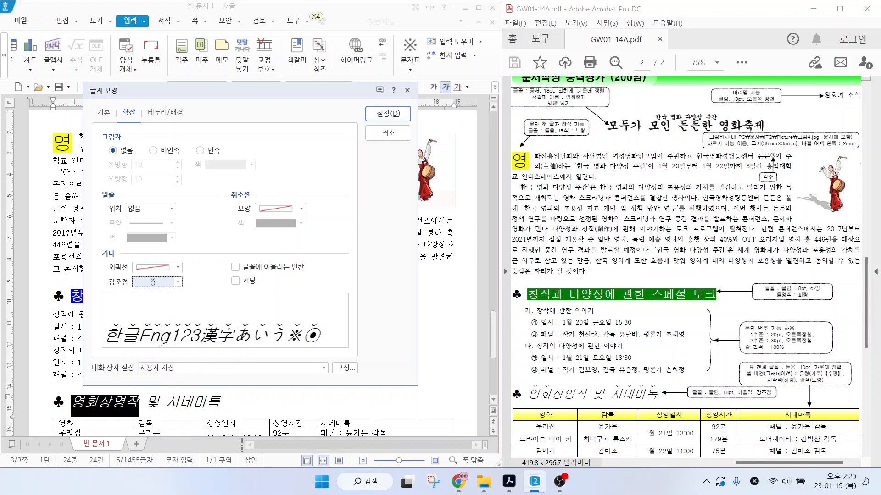
left_click(385, 113)
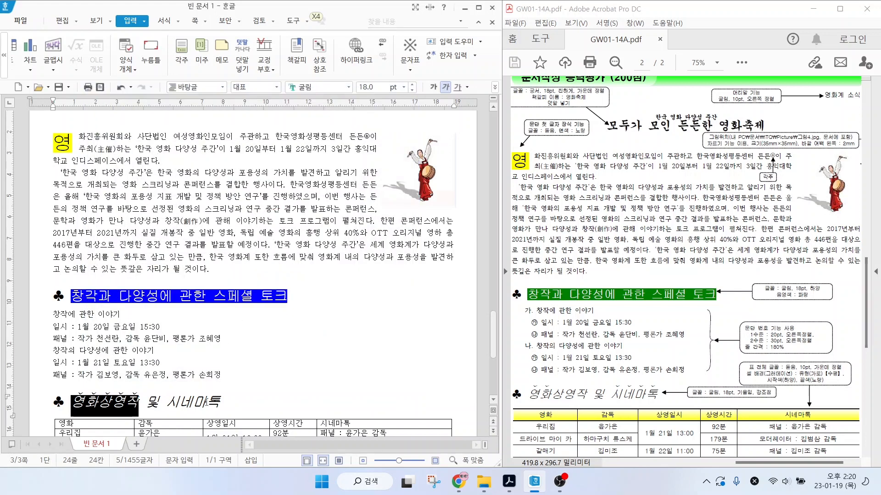
- Apply the same emphasis dots above 시네마톡
left_click_drag(176, 404, 222, 403)
right_click(197, 403)
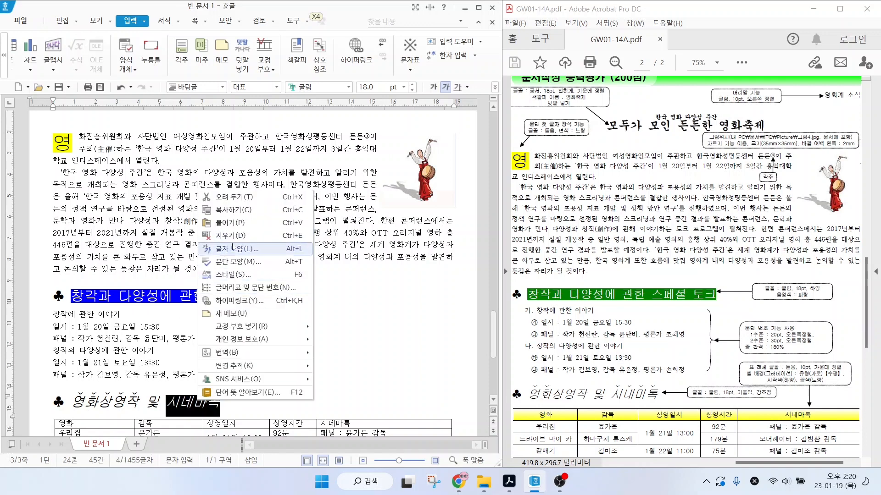
left_click(216, 235)
left_click(170, 282)
left_click(161, 342)
left_click(387, 115)
left_click(199, 339)
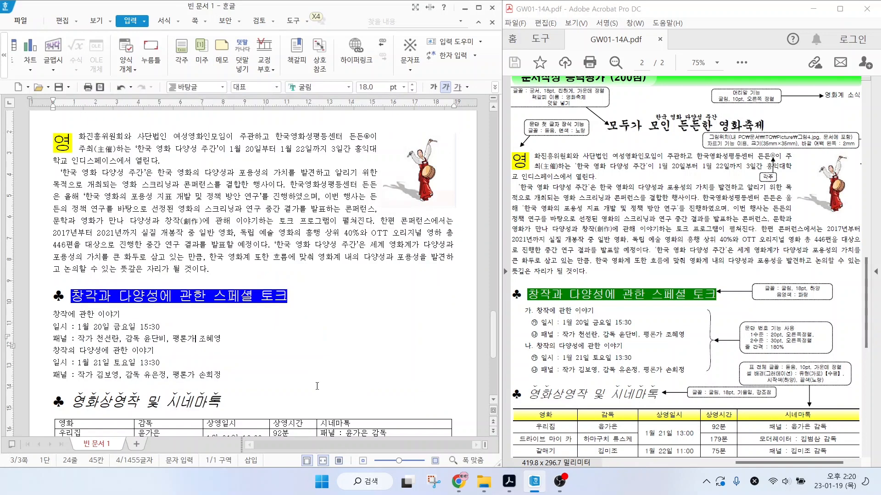
- Select the six event lines and pick the 가) paragraph numbering style to customise
mouse_move(787, 357)
left_mouse_down()
mouse_move(732, 344)
mouse_move(798, 330)
mouse_move(778, 351)
left_mouse_up()
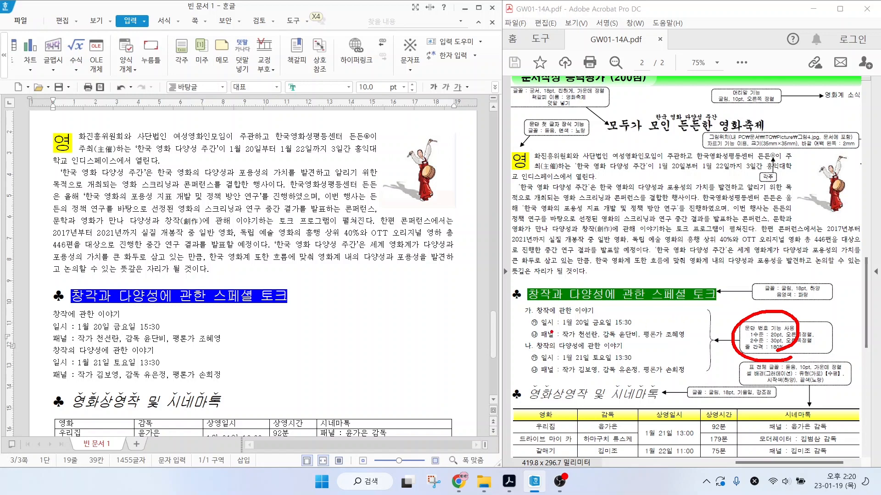
mouse_move(521, 302)
left_mouse_down()
mouse_move(531, 375)
mouse_move(547, 316)
mouse_move(522, 305)
left_mouse_up()
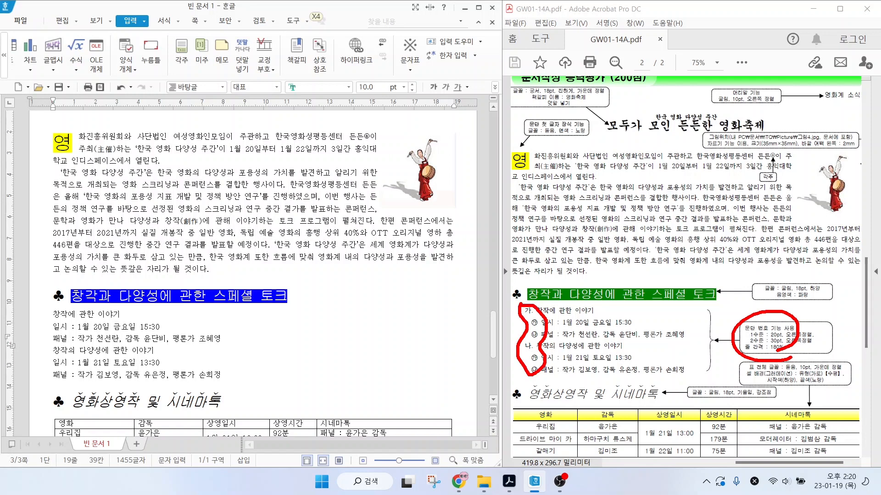
key("Escape")
left_click_drag(51, 312, 222, 375)
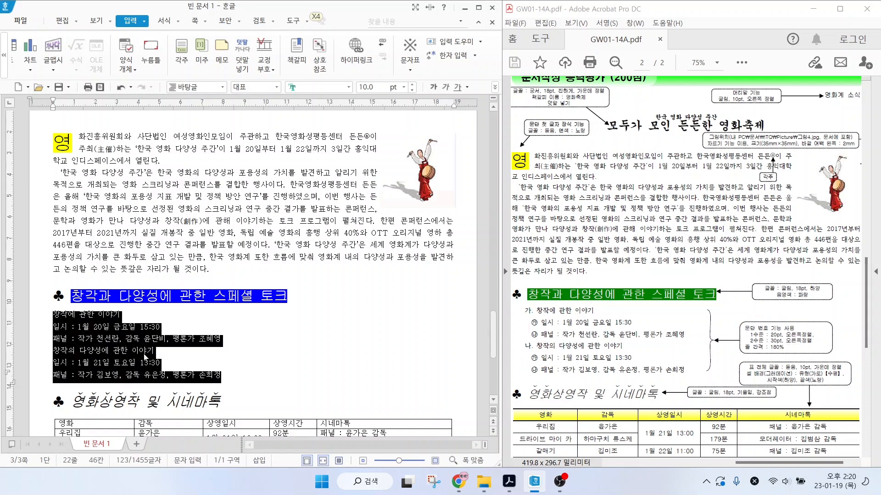
right_click(109, 340)
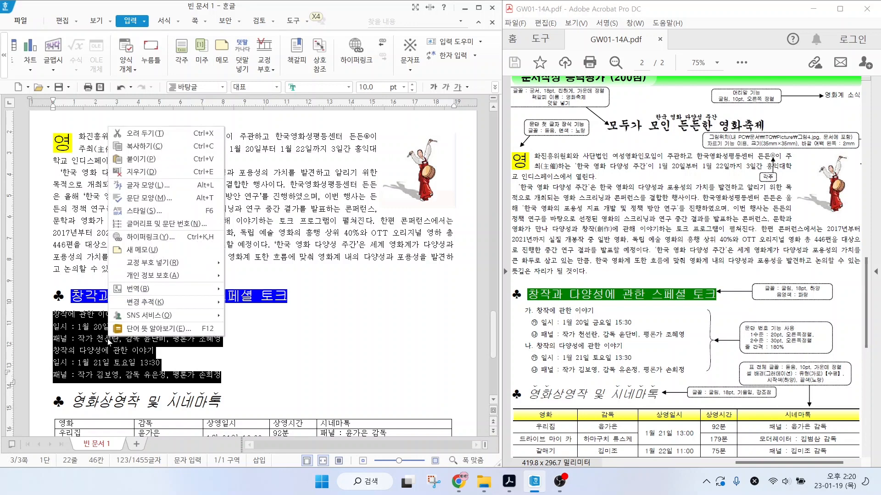
left_click(143, 224)
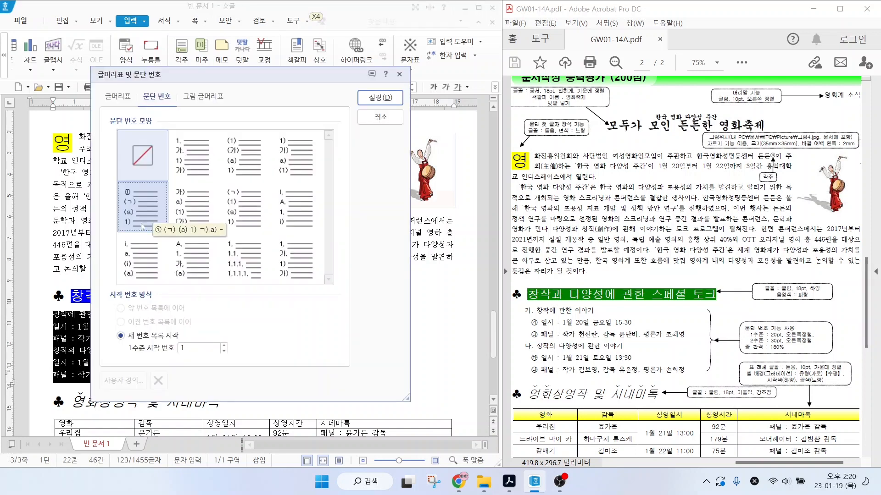
left_click(193, 207)
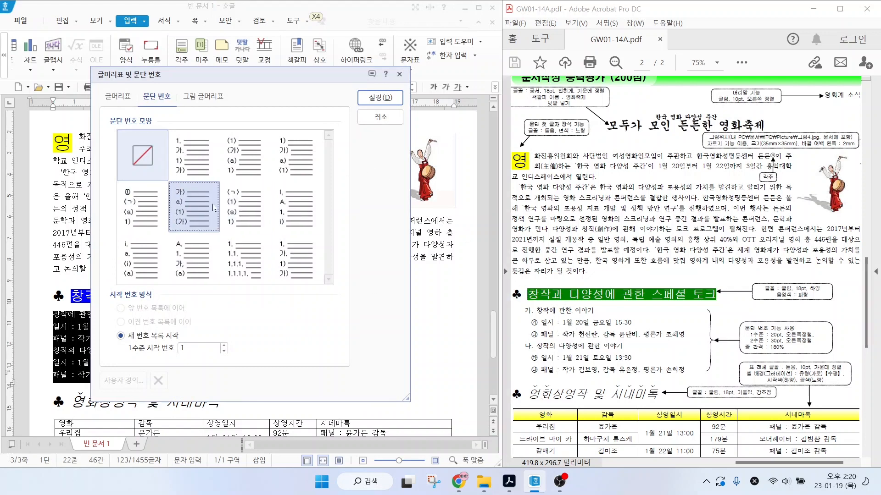
left_click(193, 205)
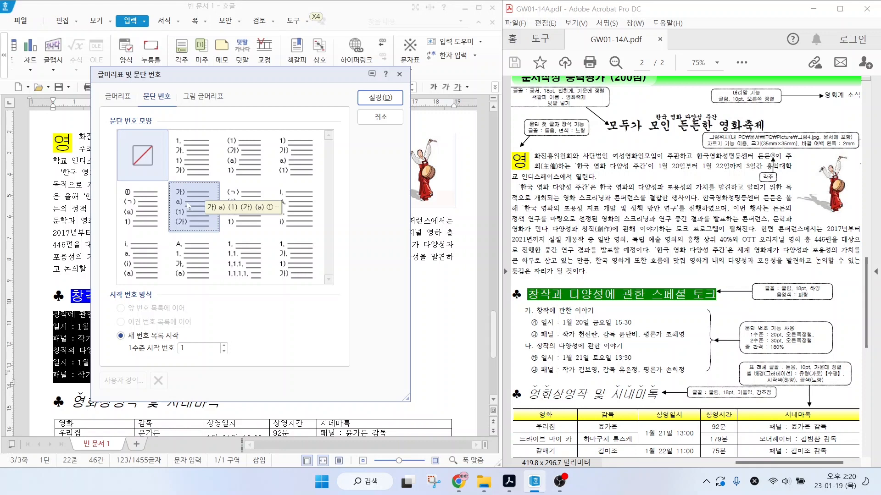
left_click(188, 206)
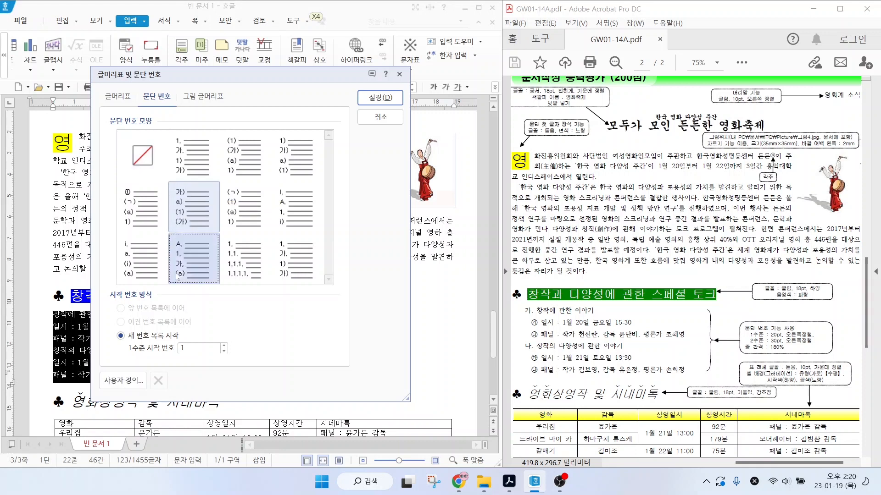
left_click(123, 383)
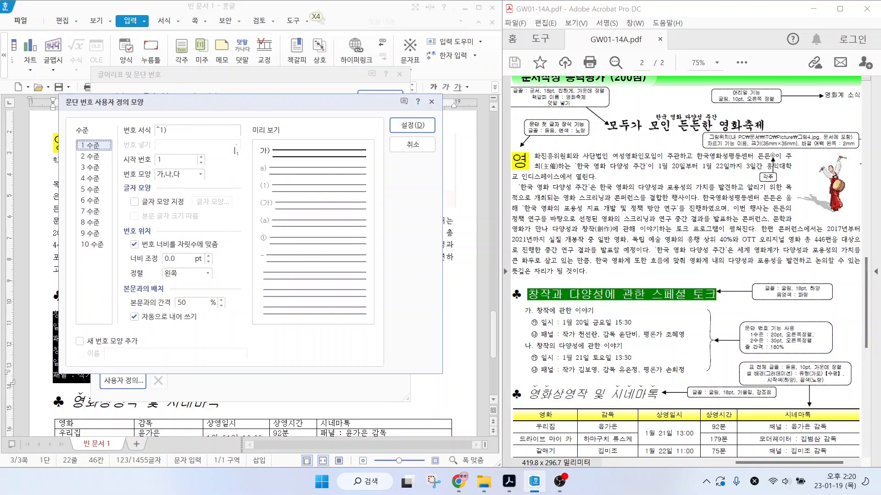
- Change the level 1 number format from ^1) to ^1. so it reads 가
key("alt+2")
mouse_move(191, 125)
left_mouse_down()
mouse_move(203, 122)
mouse_move(216, 161)
left_mouse_up()
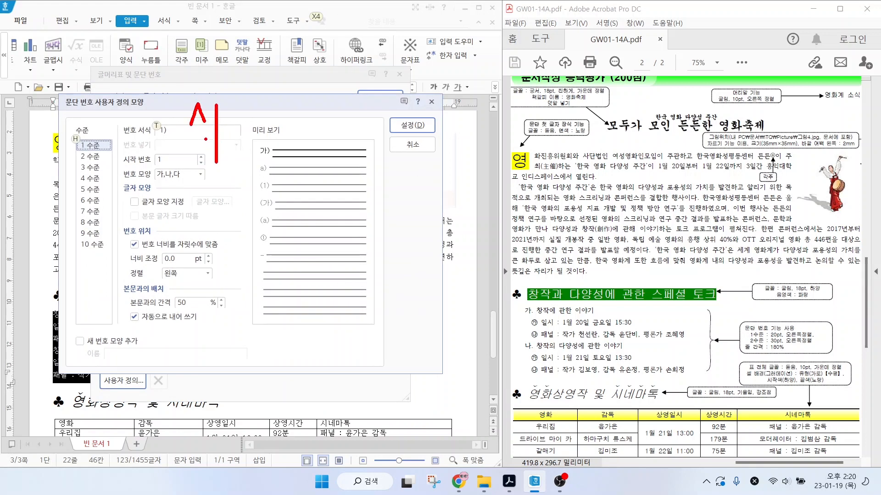
mouse_move(231, 101)
left_mouse_down()
mouse_move(255, 154)
mouse_move(244, 173)
left_mouse_up()
left_click_drag(495, 328, 496, 357)
mouse_move(520, 316)
left_mouse_down()
mouse_move(520, 361)
mouse_move(536, 341)
mouse_move(550, 357)
left_mouse_up()
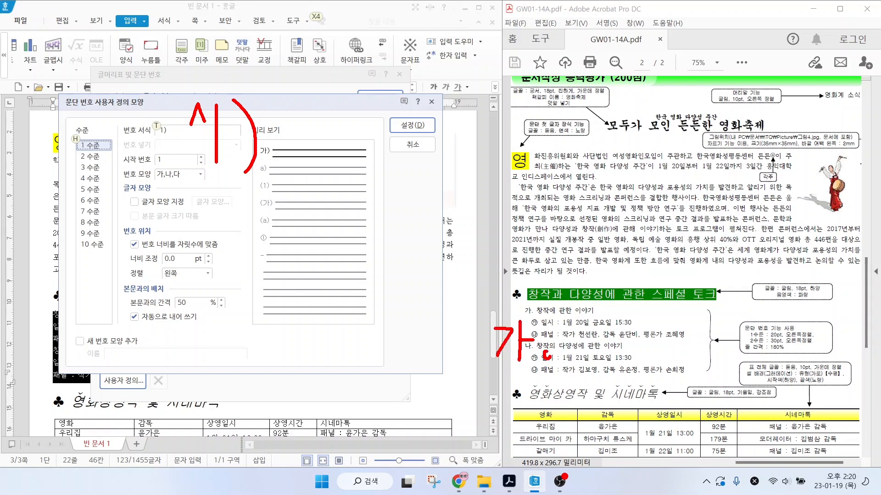
left_click_drag(262, 125, 242, 142)
left_click_drag(243, 131, 266, 150)
key("Escape")
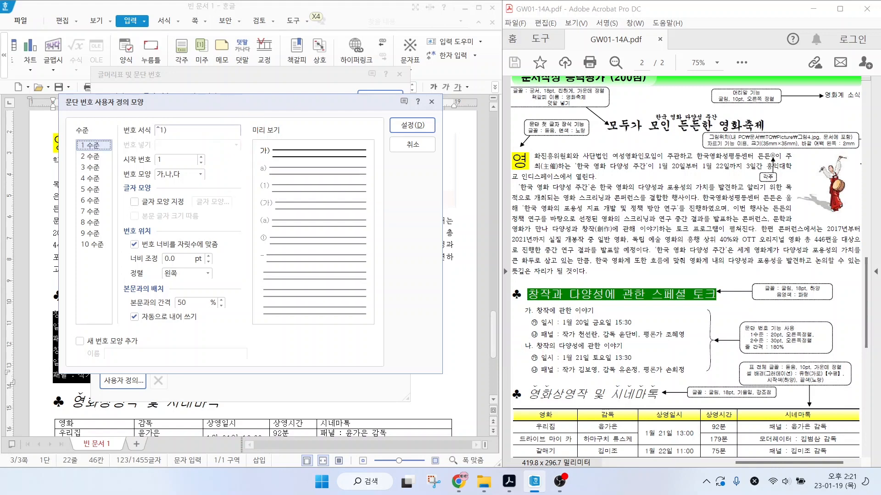
left_click(232, 131)
key("BackSpace")
type(".")
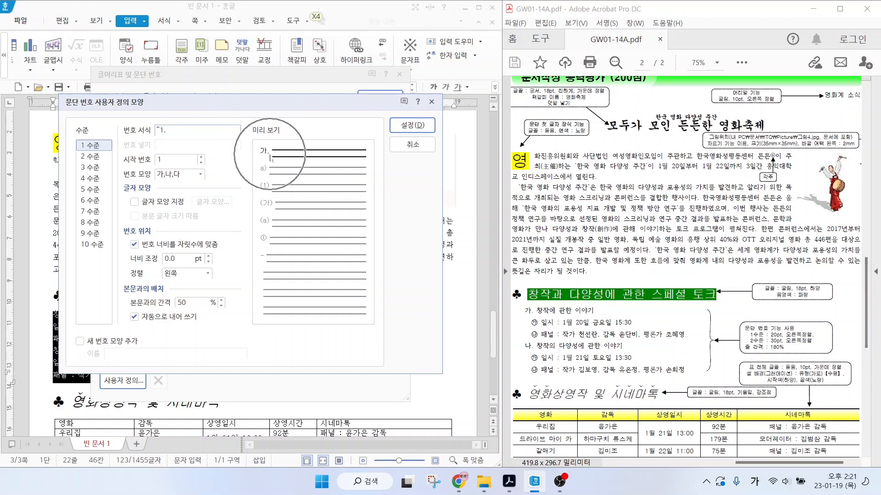
- Give level 1 numbers a 20 pt width with right alignment
key("alt")
left_click_drag(771, 342, 842, 340)
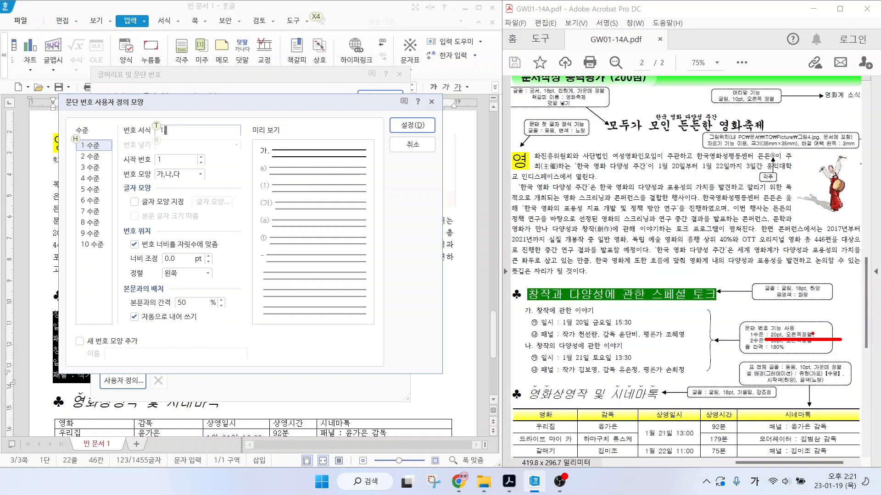
left_click_drag(831, 303, 808, 329)
left_click_drag(113, 226, 238, 285)
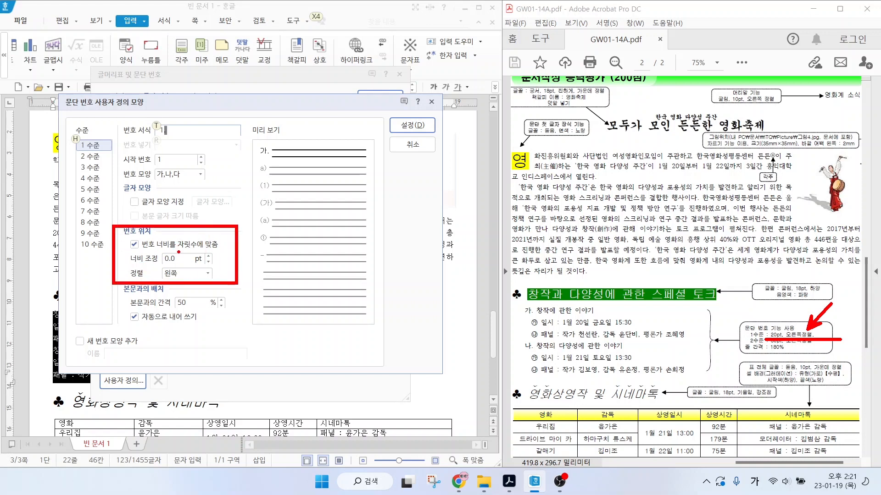
key("Escape")
left_click_drag(184, 259, 165, 258)
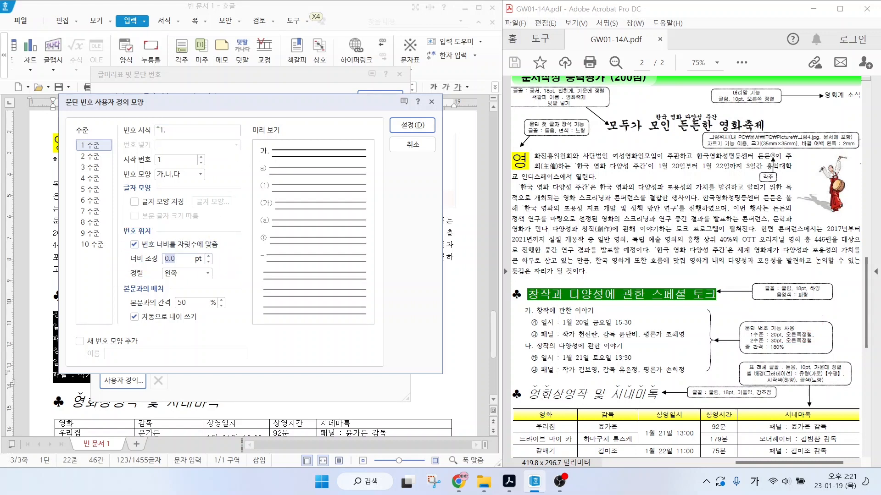
type("20")
left_click(191, 274)
left_click(186, 305)
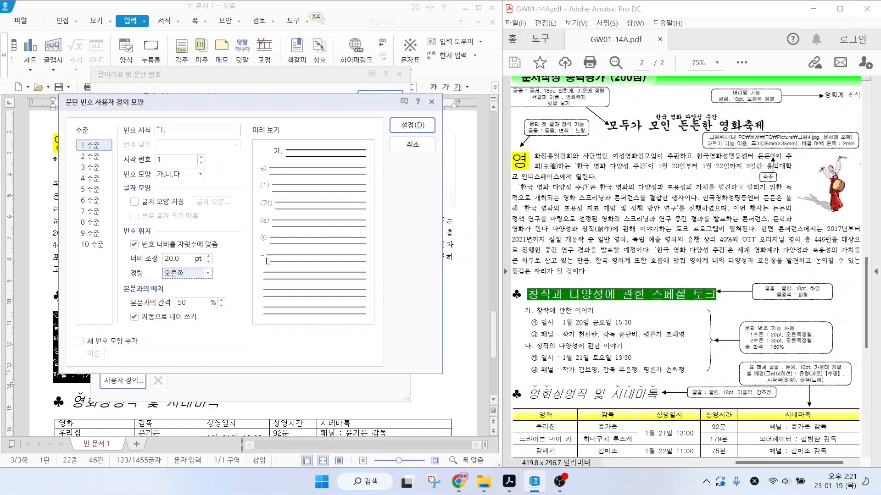
mouse_move(249, 152)
left_mouse_down()
mouse_move(265, 147)
mouse_move(265, 157)
left_mouse_up()
key("Escape")
left_click(91, 157)
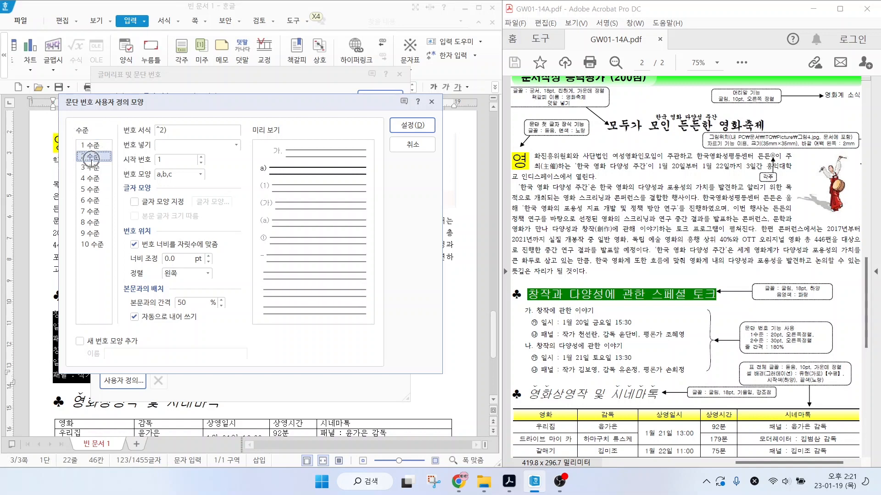
- Remove the closing parenthesis from level 2 and switch it to ㉮,㉯,㉰ numbering
mouse_move(195, 215)
left_mouse_down()
mouse_move(245, 212)
mouse_move(251, 248)
left_mouse_up()
mouse_move(269, 190)
left_mouse_down()
mouse_move(278, 238)
mouse_move(268, 246)
left_mouse_up()
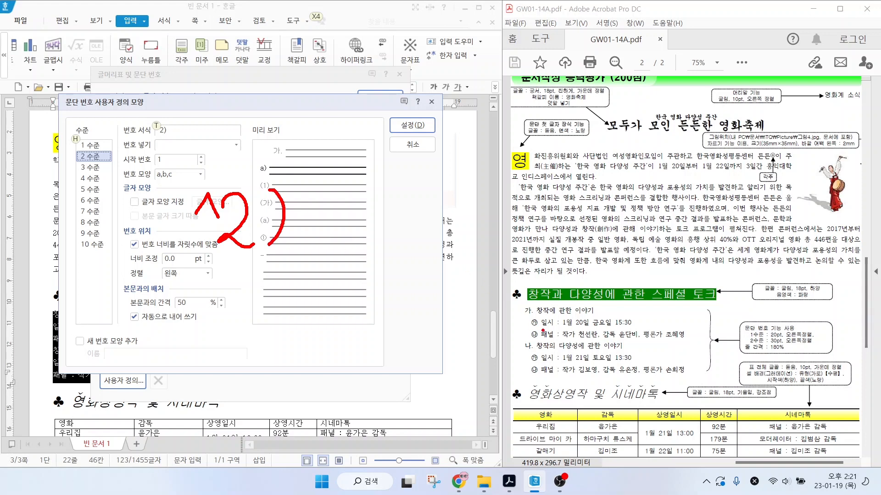
key("e")
left_click_drag(525, 324, 485, 292)
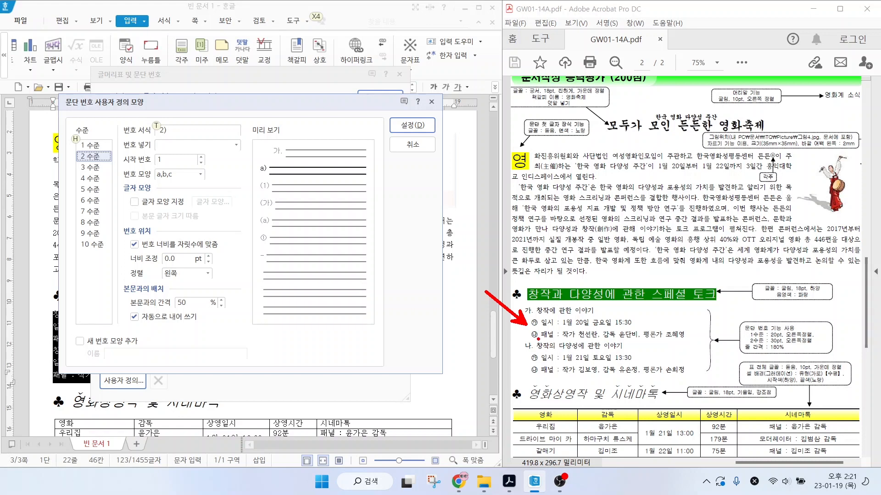
key("Escape")
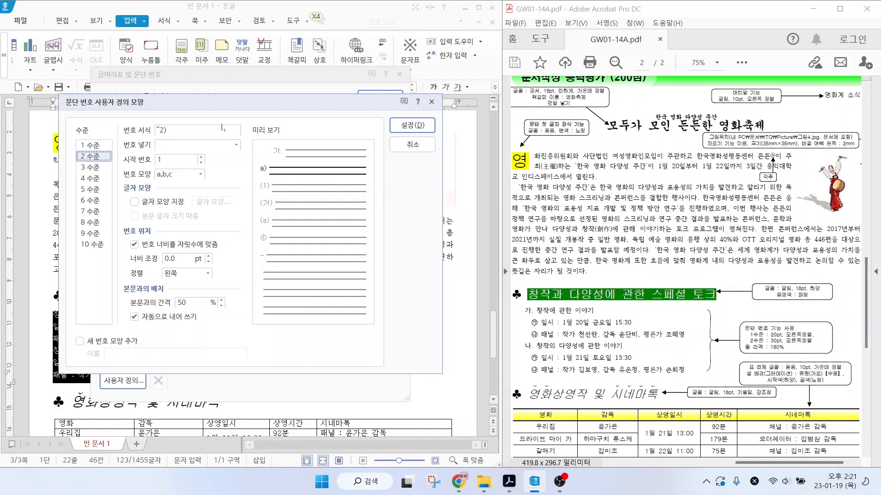
left_click(167, 130)
key("BackSpace")
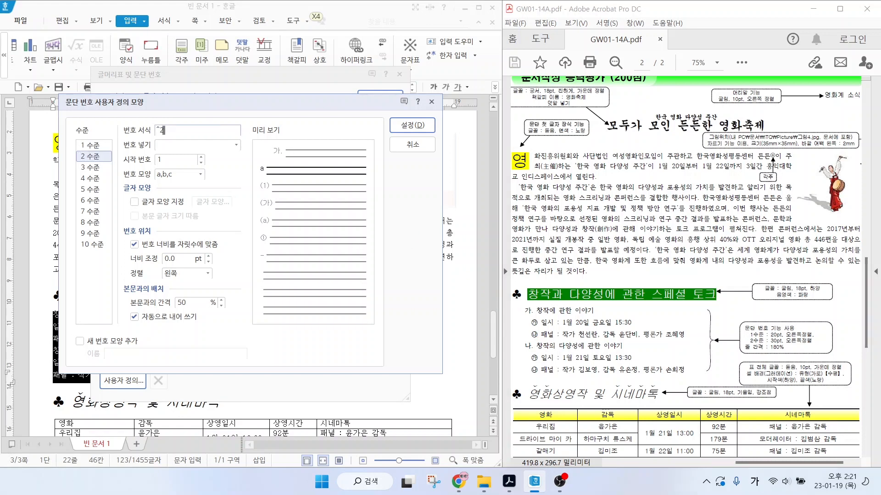
left_click(186, 177)
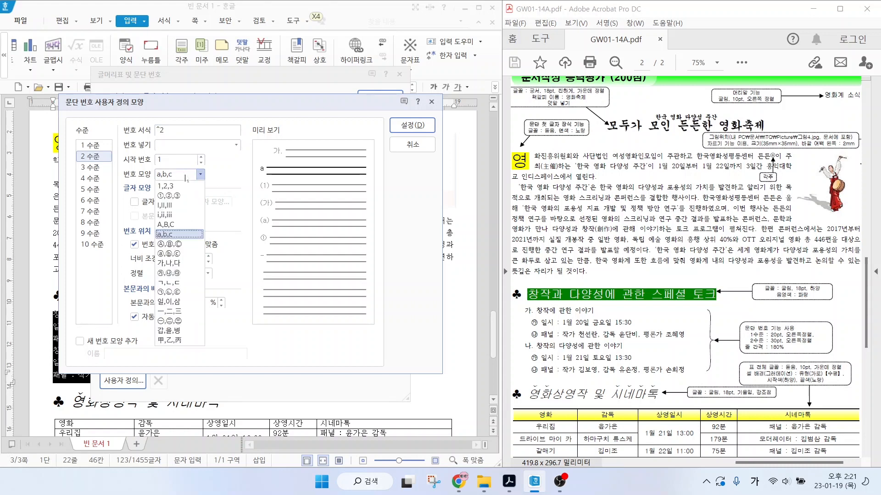
left_click(177, 273)
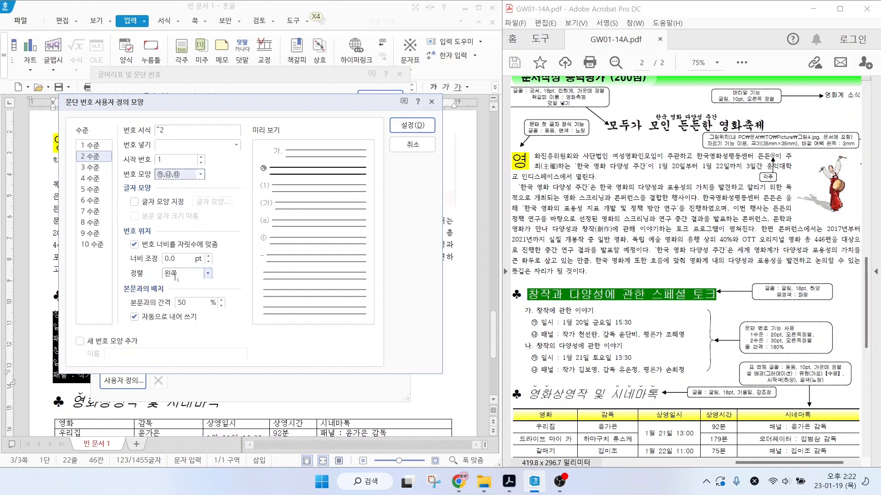
- Set level 2 to 30 pt width, right-aligned, and save the custom numbering shape
key("alt")
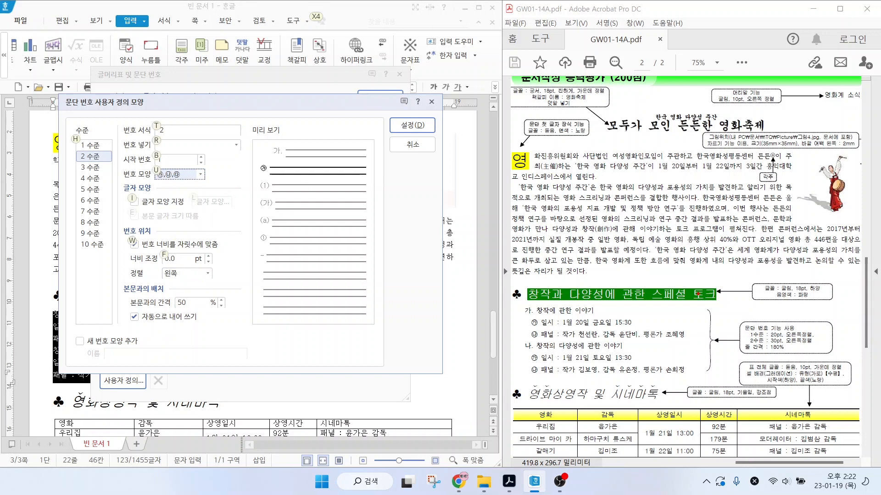
left_click_drag(771, 346, 830, 347)
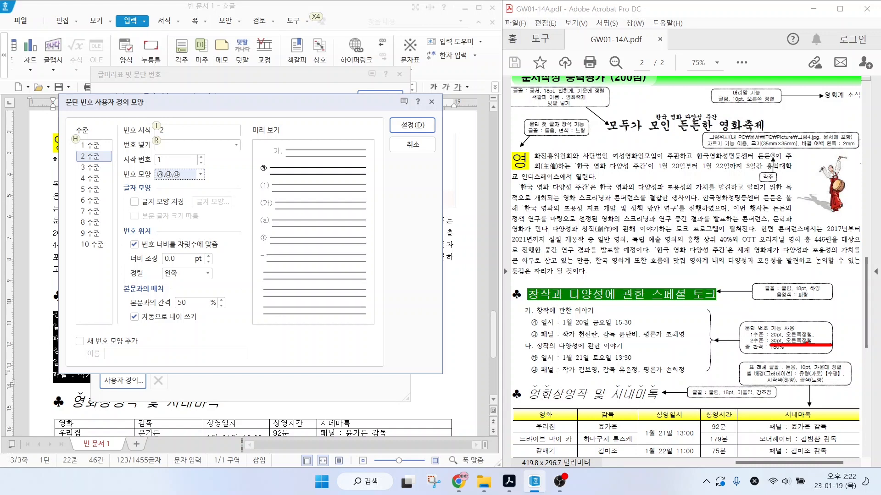
key("Escape")
left_click_drag(176, 259, 137, 260)
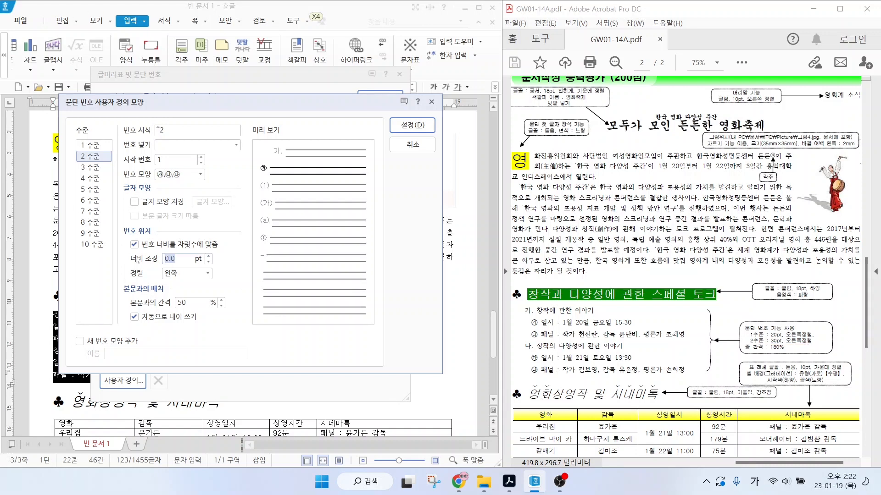
type("30")
left_click(200, 275)
left_click(176, 304)
key("alt+2")
left_click_drag(240, 170, 278, 169)
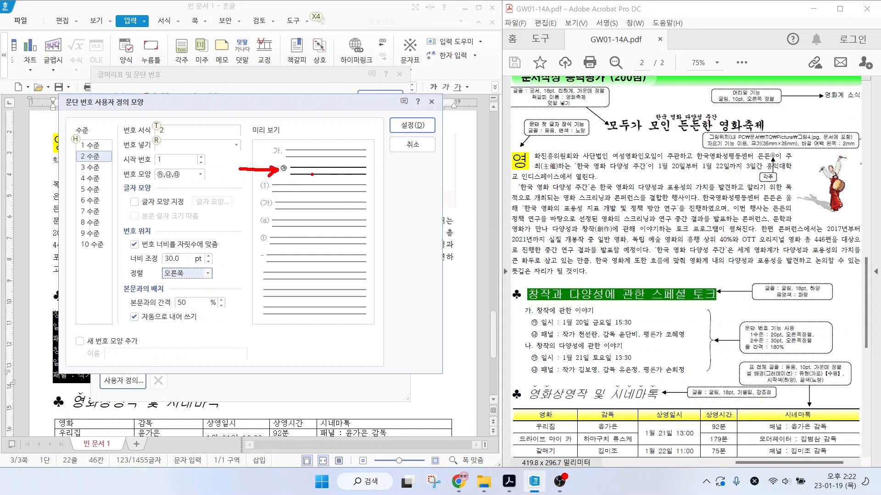
key("Escape")
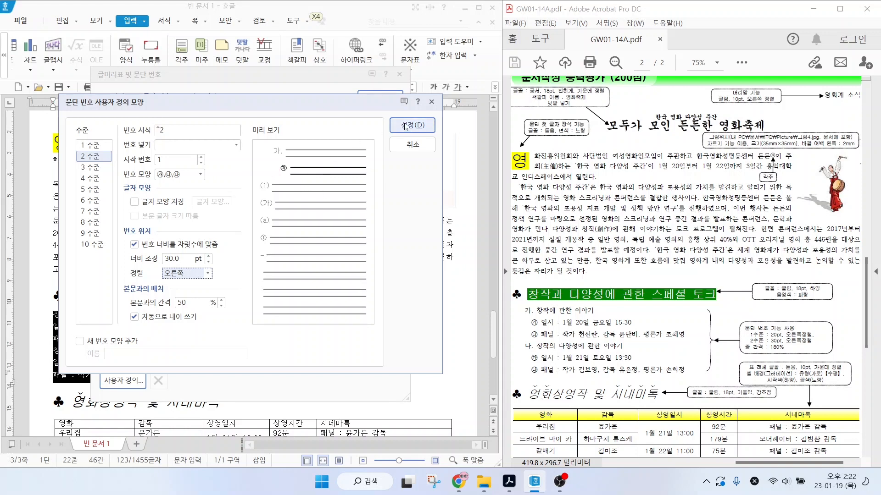
left_click(406, 126)
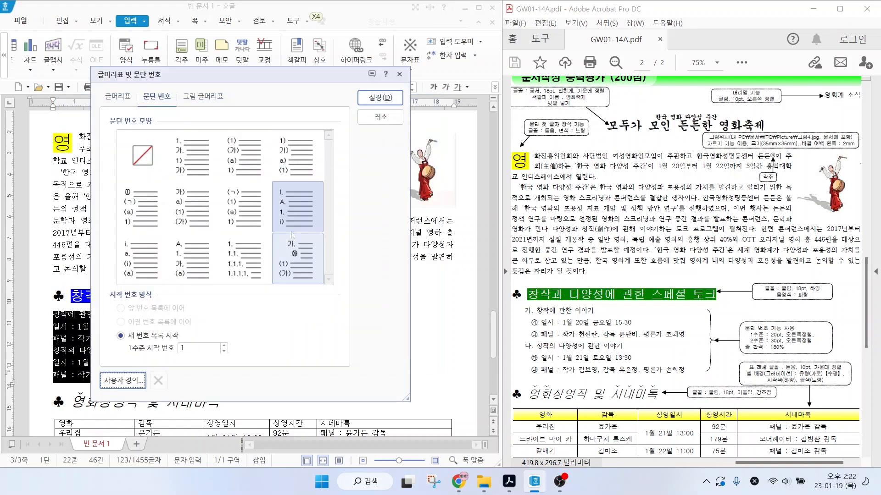
- Apply the custom 가./㉮ numbering to the six selected talk lines
left_click(381, 98)
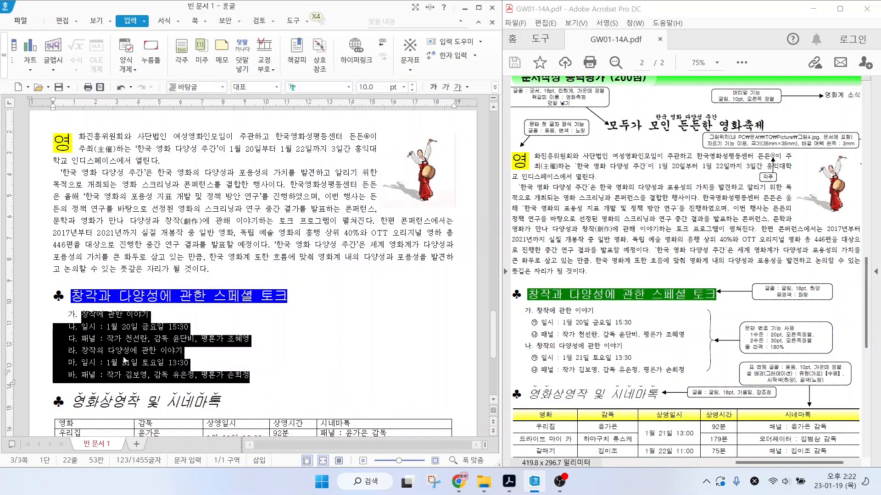
left_click(176, 326)
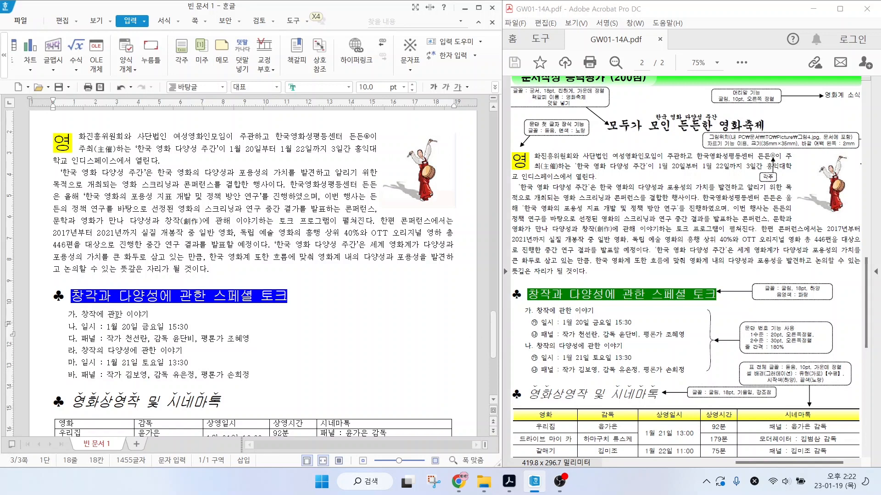
left_click_drag(69, 318, 273, 344)
key("Escape")
- Demote each talk's date and panel lines to the second ㉮/㉯ level
left_click_drag(81, 326, 260, 339)
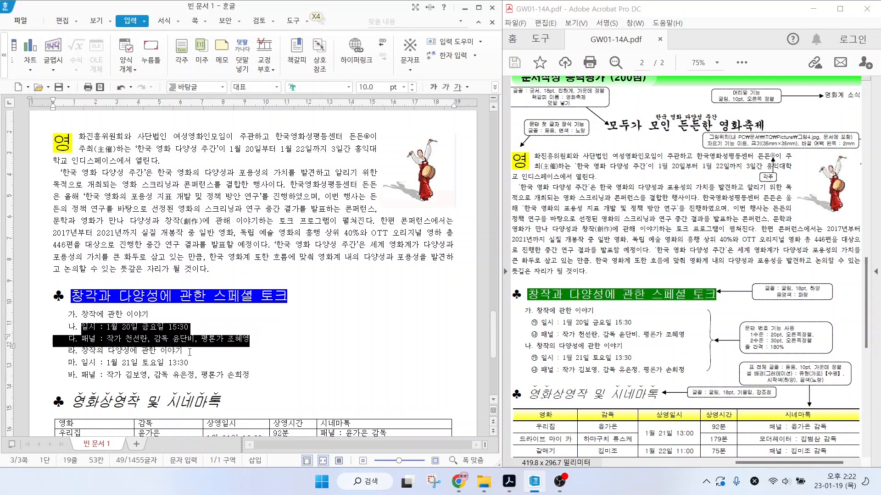
left_click(164, 24)
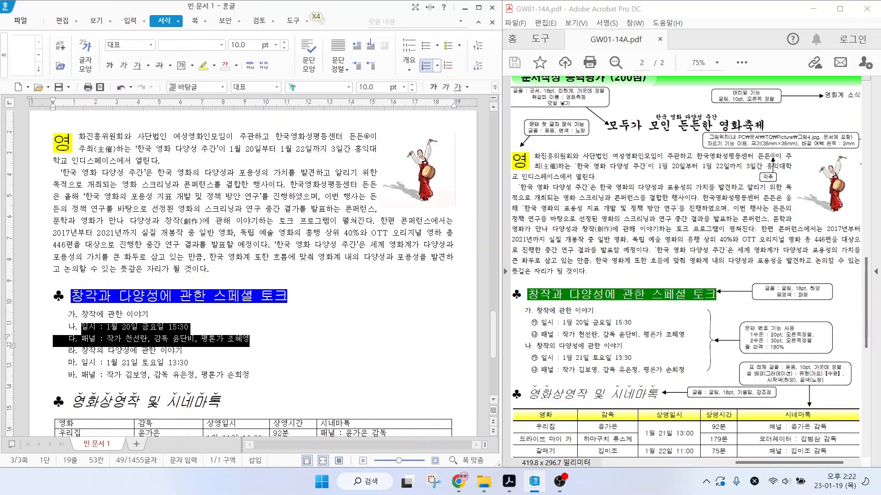
left_click(479, 48)
left_click(481, 69)
left_click(481, 69)
left_click(478, 66)
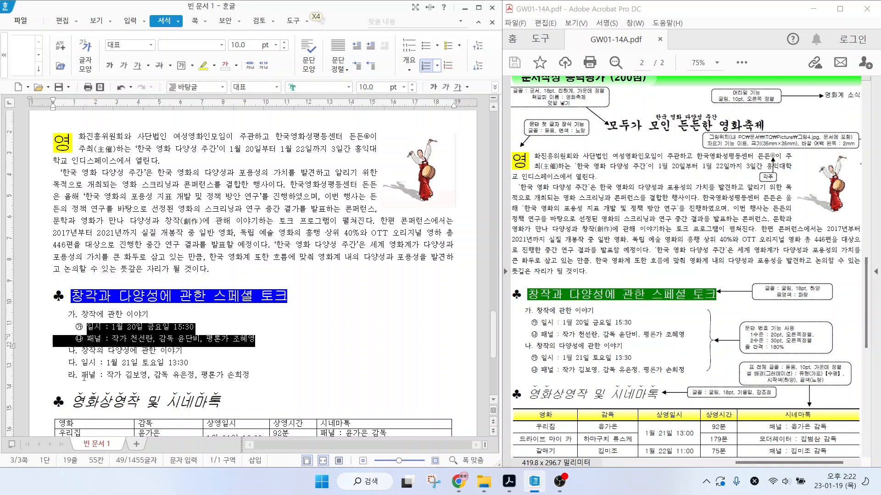
left_click_drag(82, 365, 117, 380)
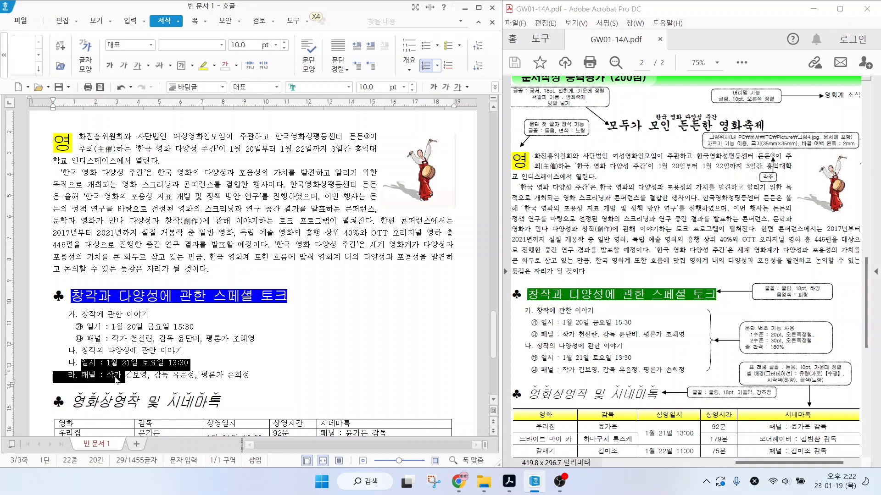
left_click(477, 66)
left_click(140, 340)
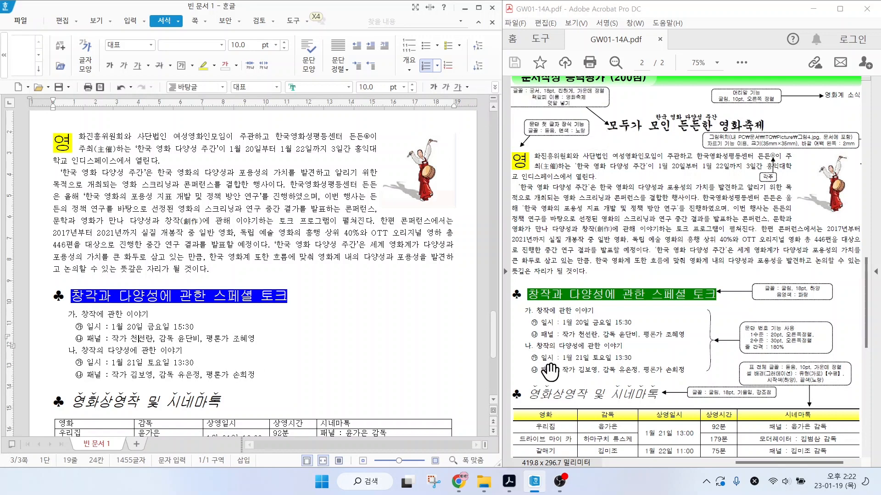
- Set the whole talk list's line spacing to 180%
left_click_drag(767, 320, 788, 301)
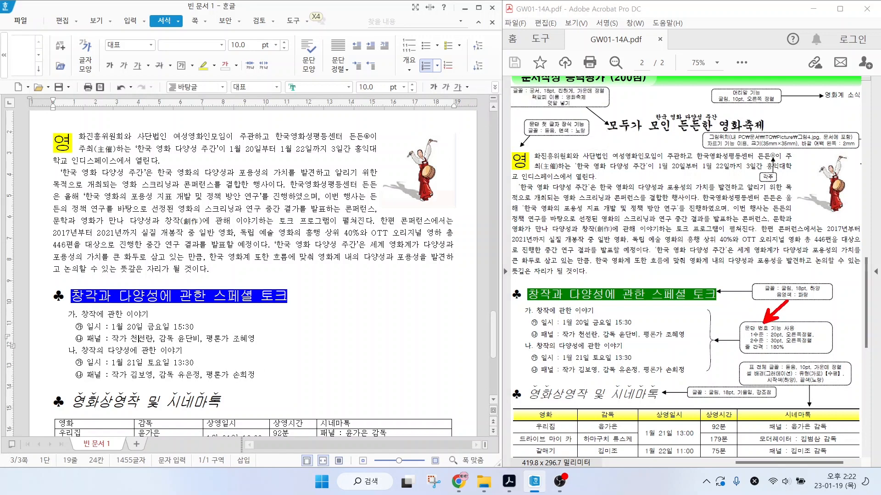
left_click_drag(743, 353, 789, 354)
left_click_drag(59, 306, 281, 384)
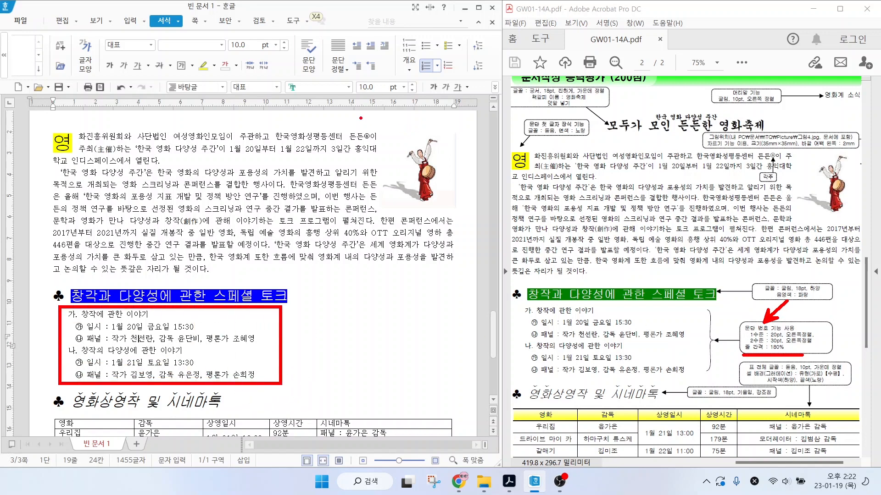
key("Escape")
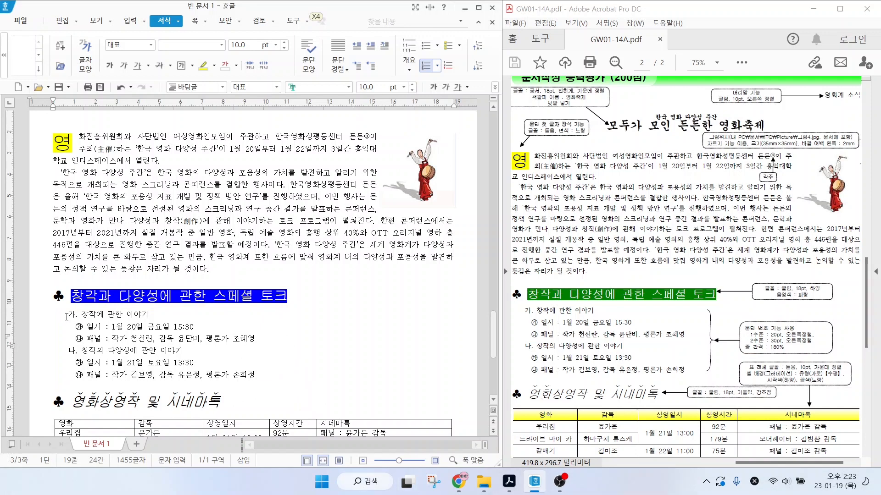
left_click_drag(67, 317, 257, 385)
left_click(495, 87)
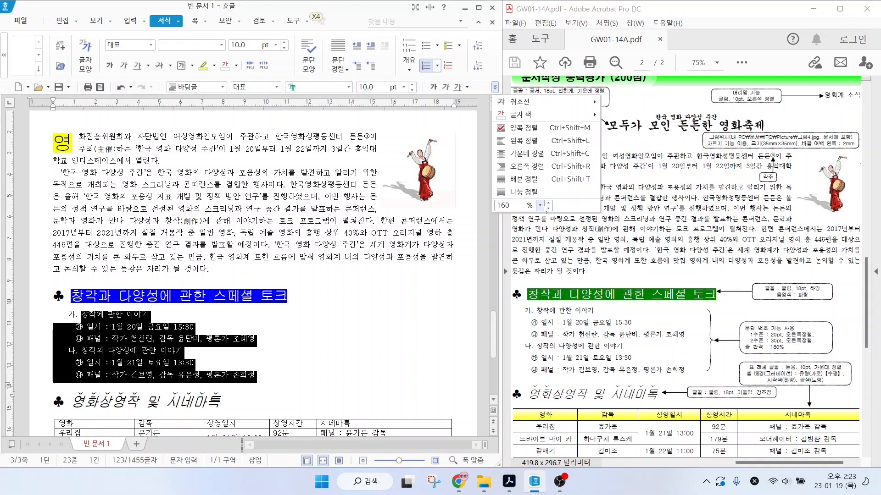
left_click(540, 206)
left_click(513, 246)
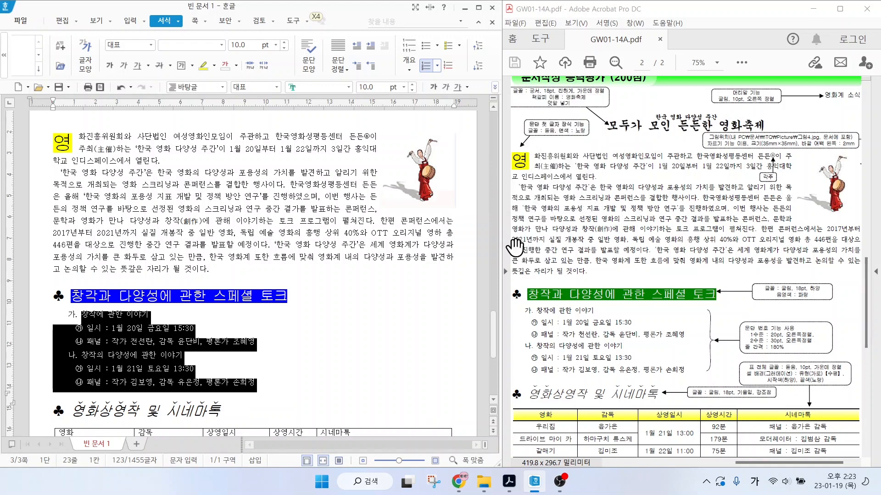
left_click(137, 345)
- Select every screening-table cell and apply 돋움 font with centre alignment
scroll(138, 345, "down", 5)
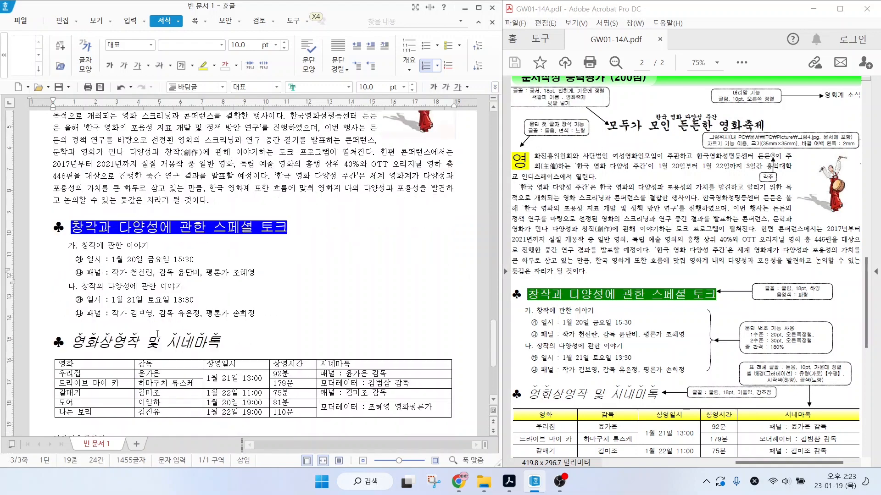
scroll(642, 378, "down", 5)
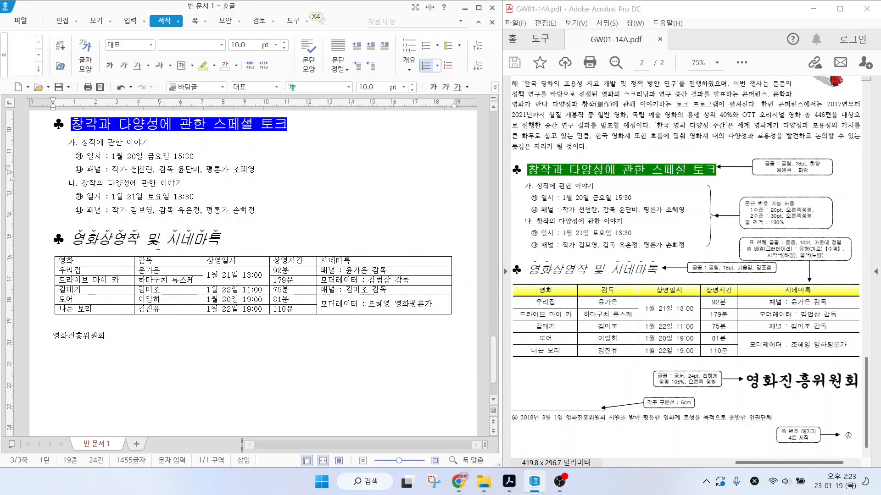
left_click_drag(97, 262, 383, 304)
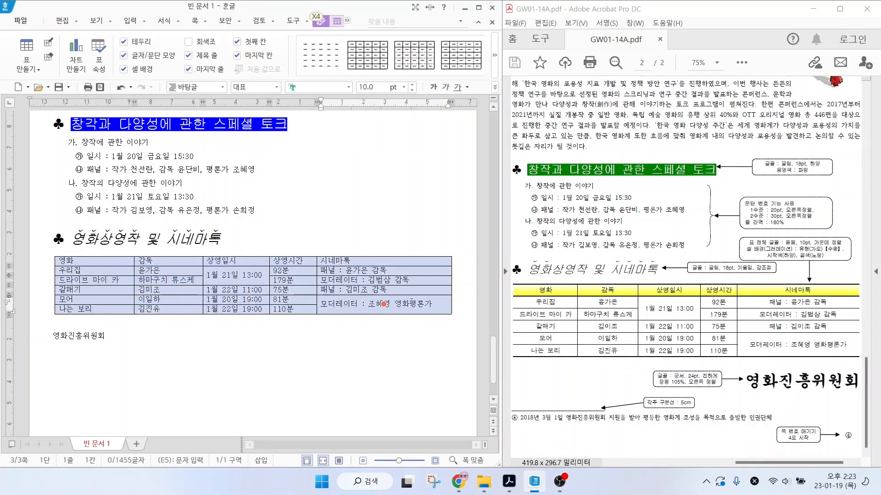
left_click(348, 87)
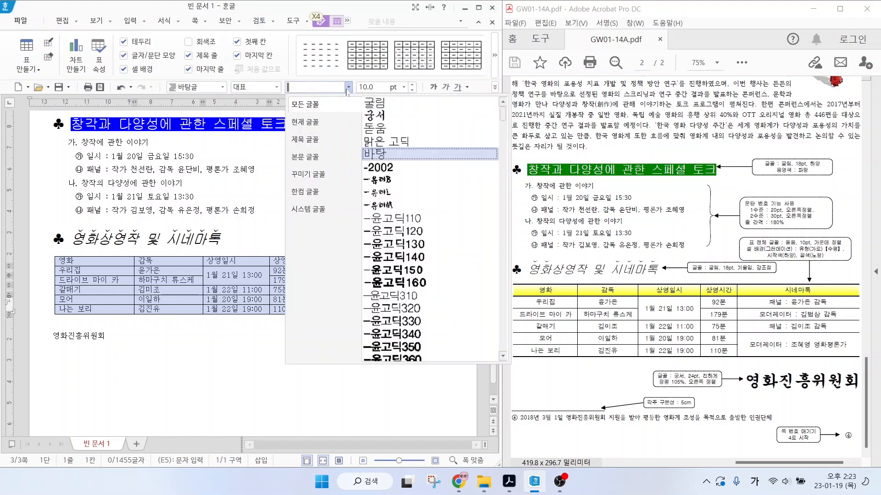
left_click(374, 128)
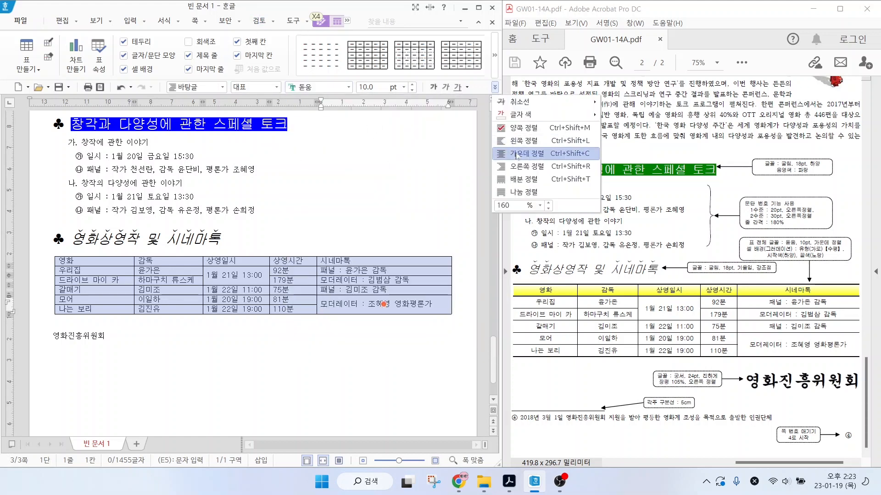
left_click(384, 260)
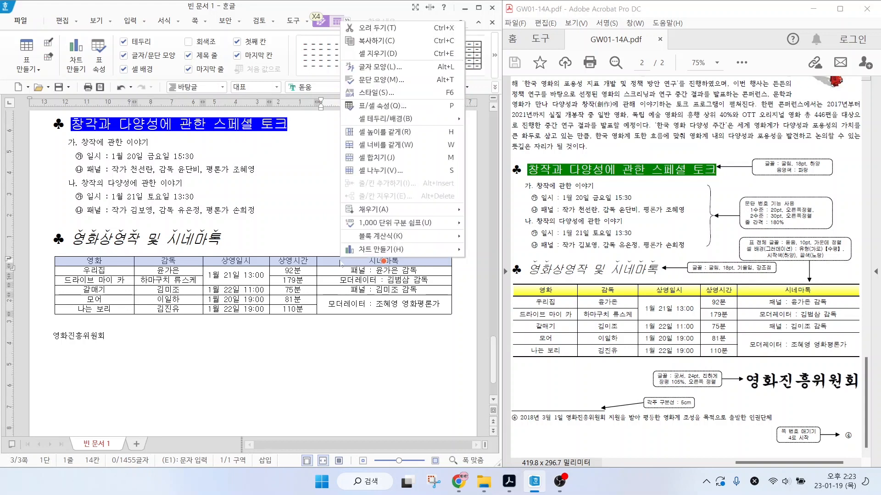
right_click(384, 261)
- Give the header cells a gradient background running from white to yellow
left_click(500, 119)
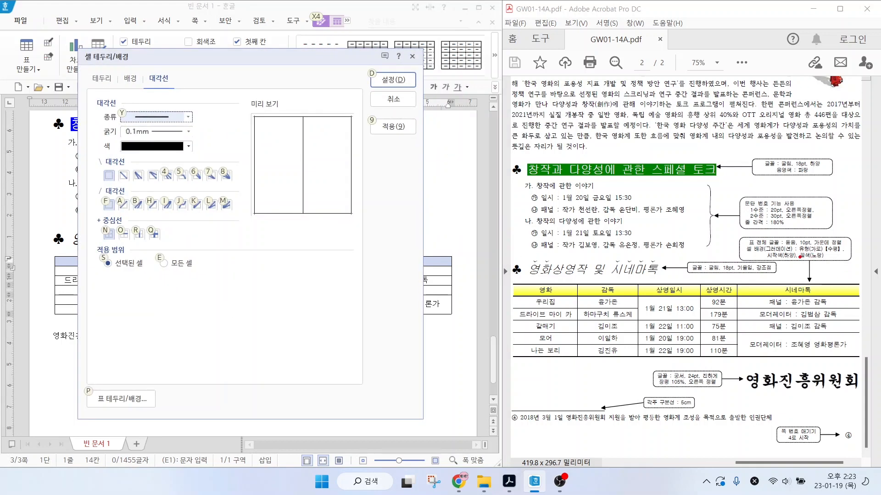
mouse_move(768, 253)
left_mouse_down()
mouse_move(743, 279)
mouse_move(779, 271)
mouse_move(775, 280)
left_mouse_up()
left_click_drag(821, 261, 840, 281)
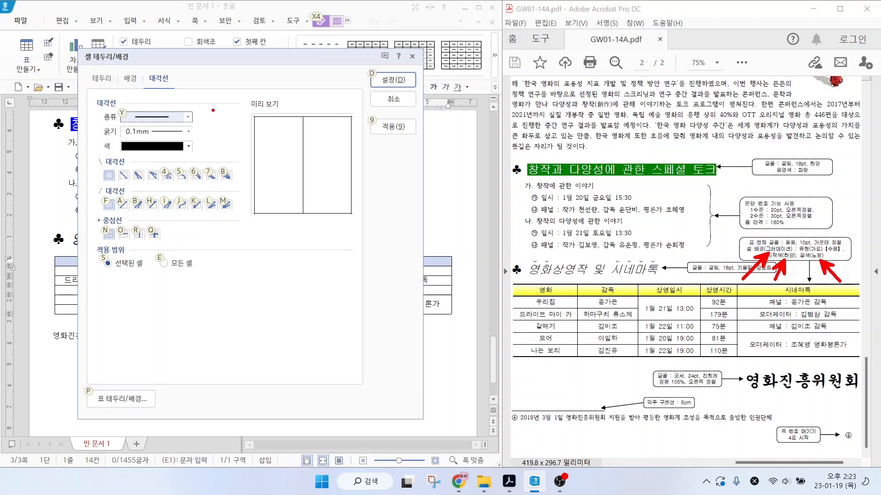
key("Escape")
left_click(131, 78)
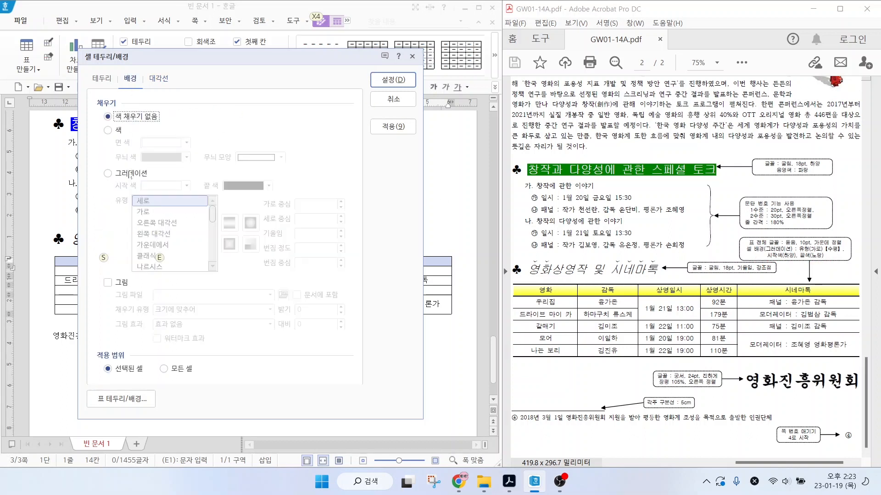
left_click(120, 176)
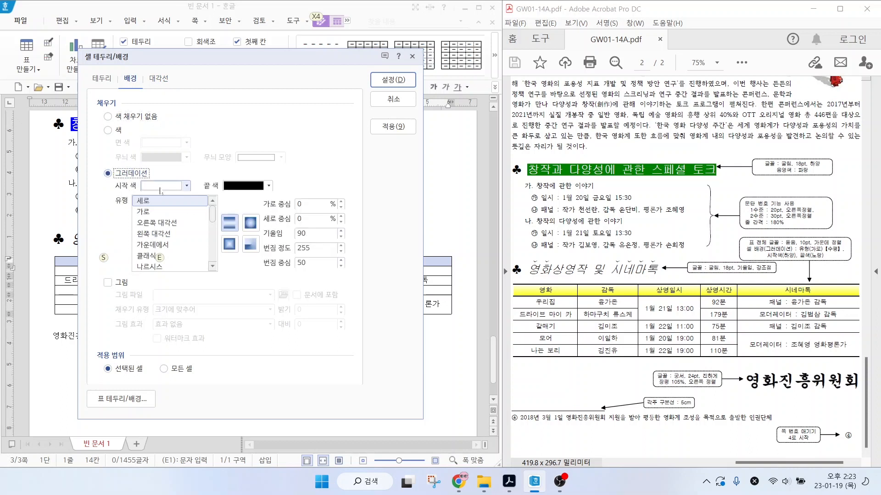
left_click(238, 187)
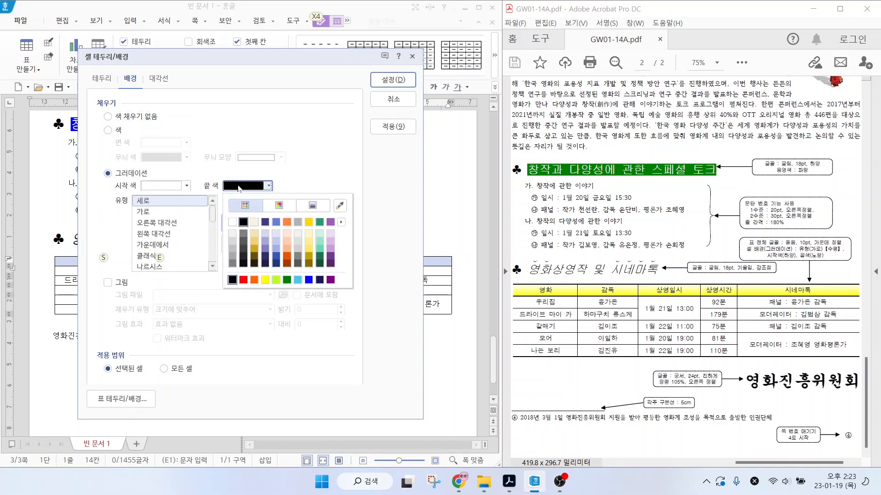
left_click(265, 280)
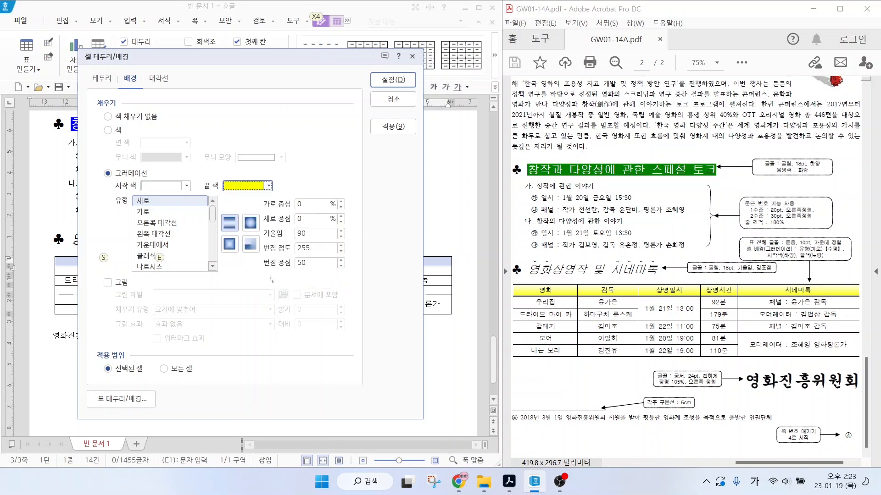
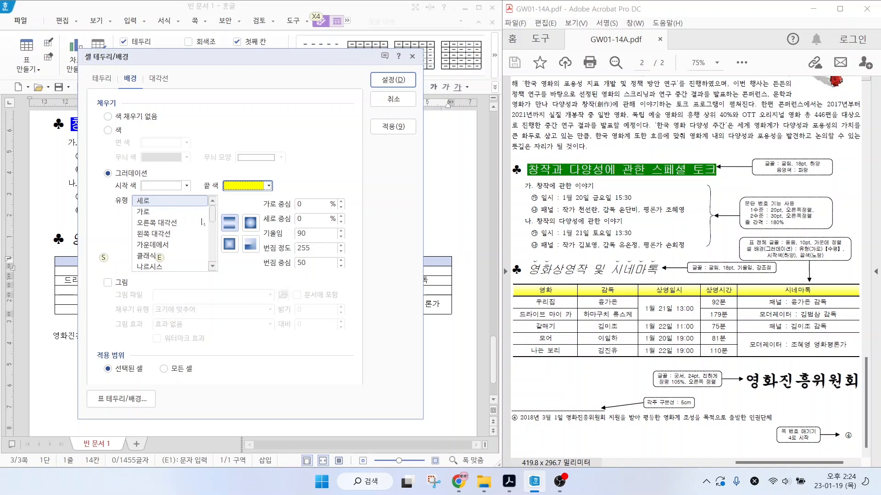
- Confirm the header row's white-to-yellow gradient fill, then select the entire screening table
left_click(393, 80)
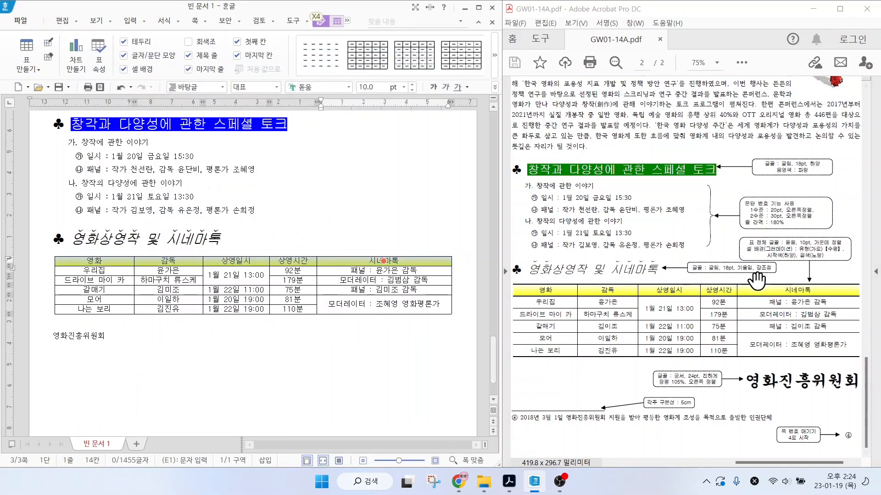
left_click_drag(114, 261, 400, 306)
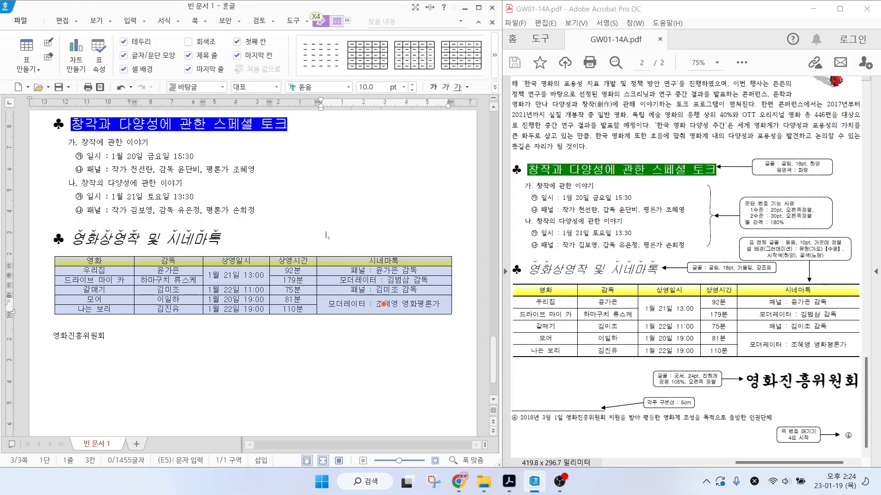
- Give the table double 0.5mm lines on its top and bottom edges
key("l")
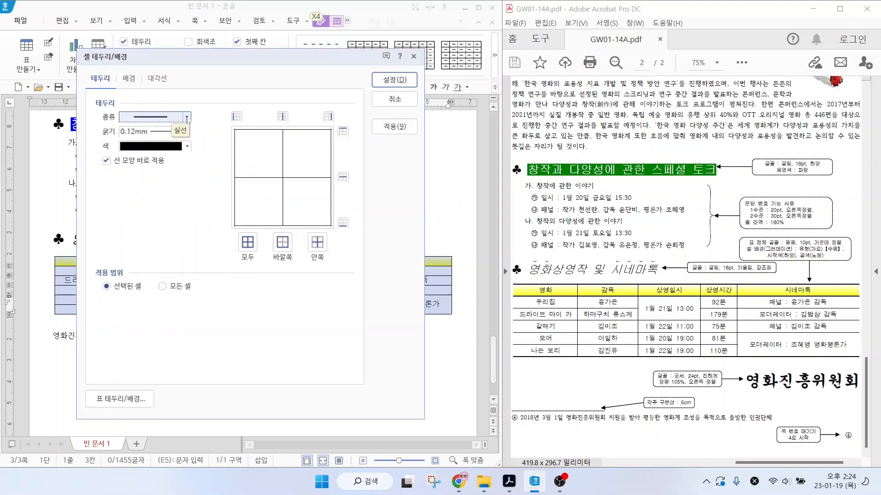
left_click(186, 118)
left_click(188, 209)
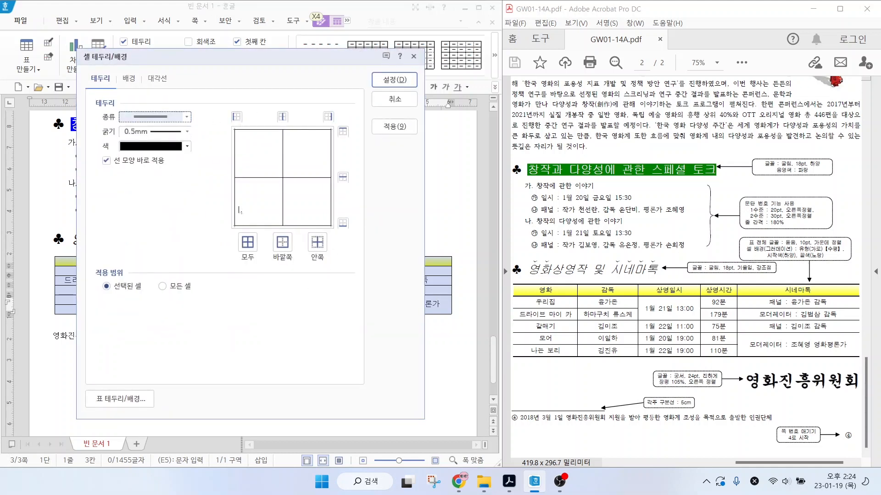
left_click(342, 132)
left_click(343, 224)
left_click(394, 79)
left_click(385, 342)
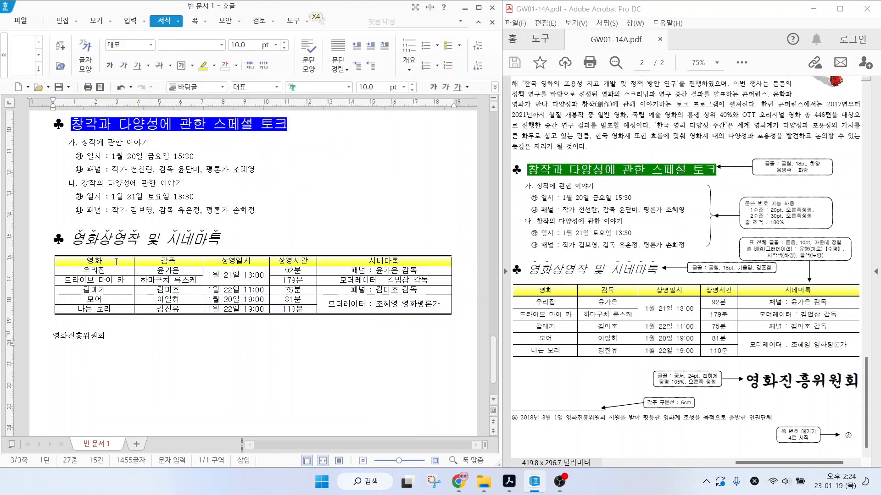
- Reselect the table and set its left and right outer borders to none
key("ctrl+2")
left_click_drag(512, 305, 481, 257)
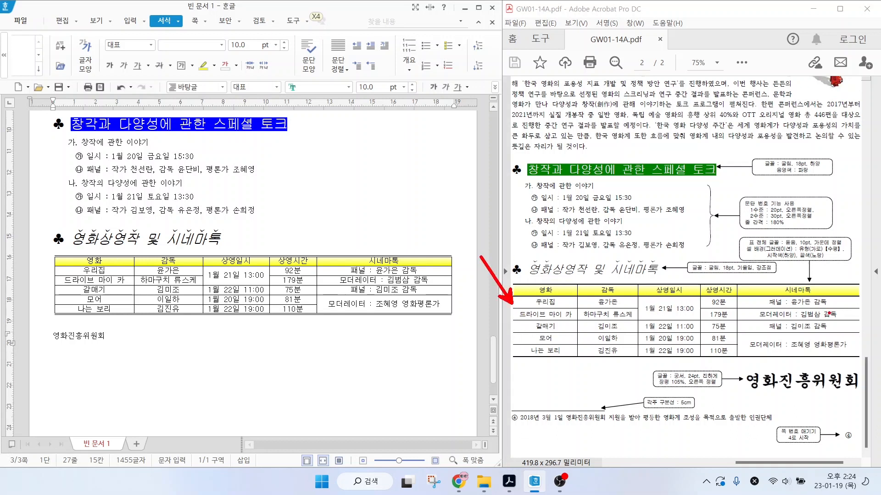
left_click_drag(861, 300, 879, 284)
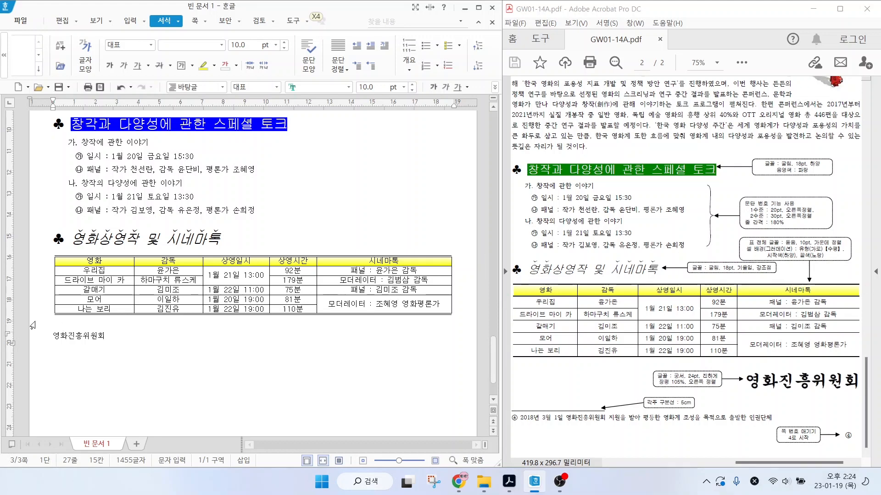
left_click_drag(88, 261, 412, 306)
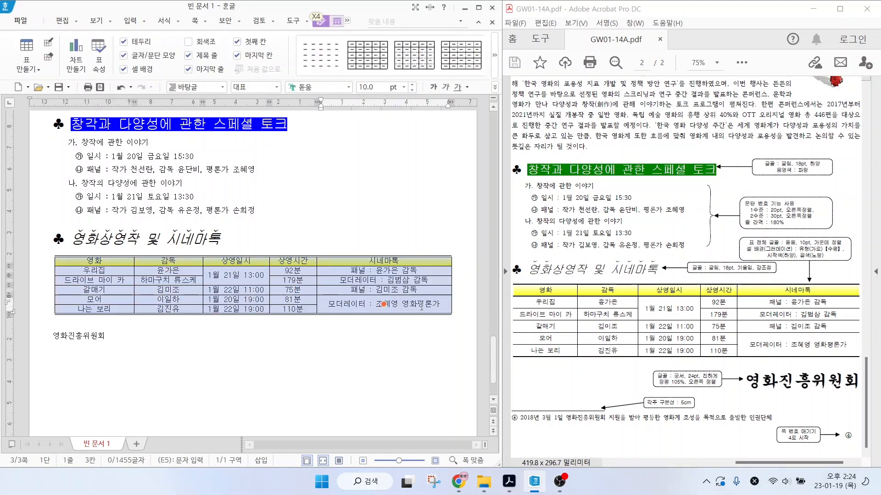
key("l")
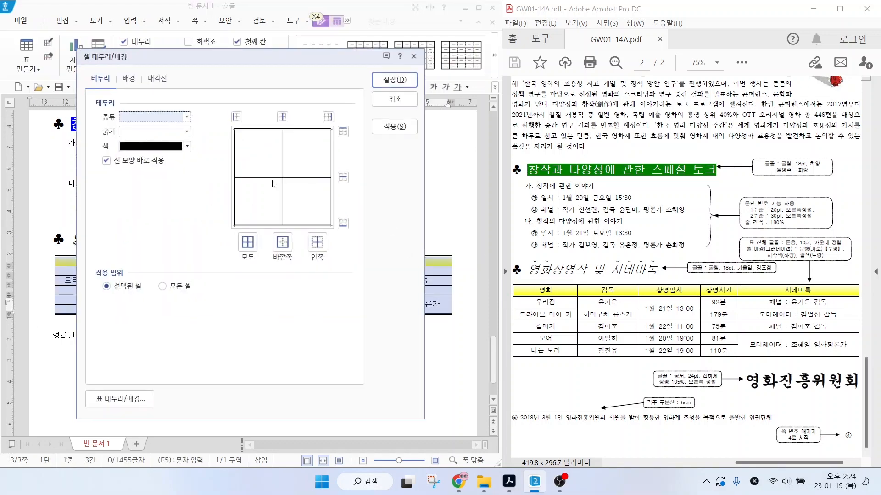
left_click(169, 113)
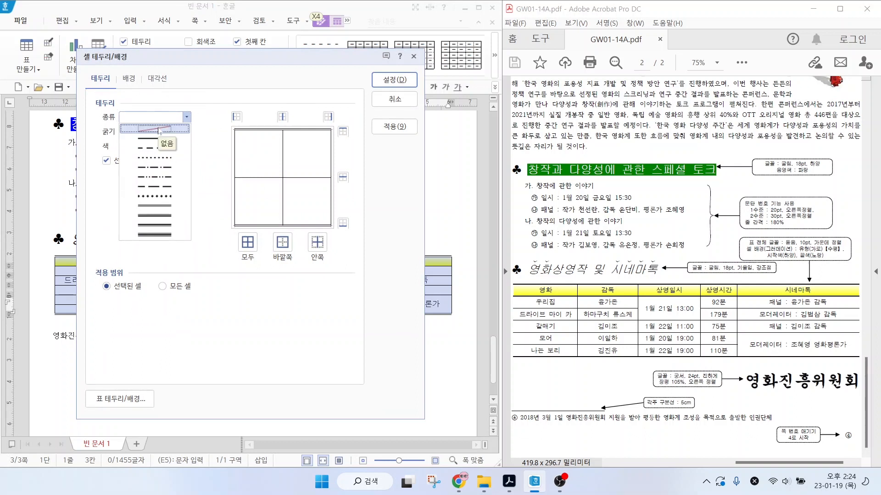
left_click(156, 129)
left_click(236, 116)
left_click(328, 116)
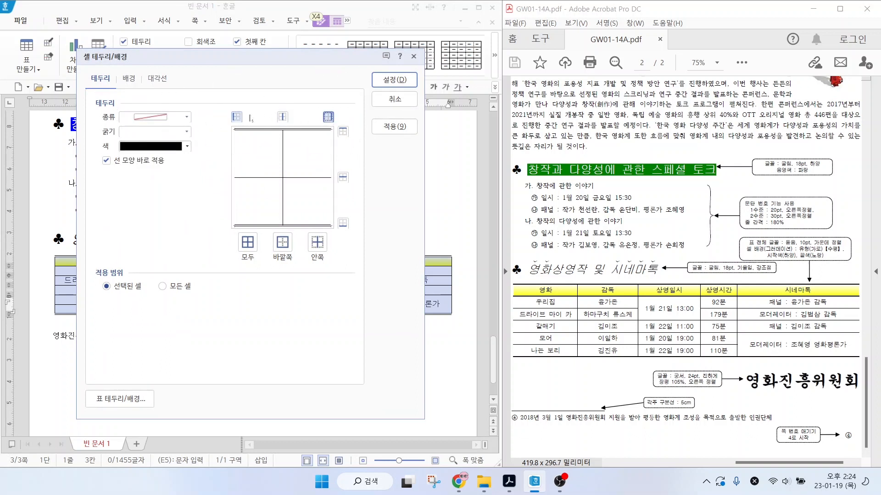
left_click(395, 81)
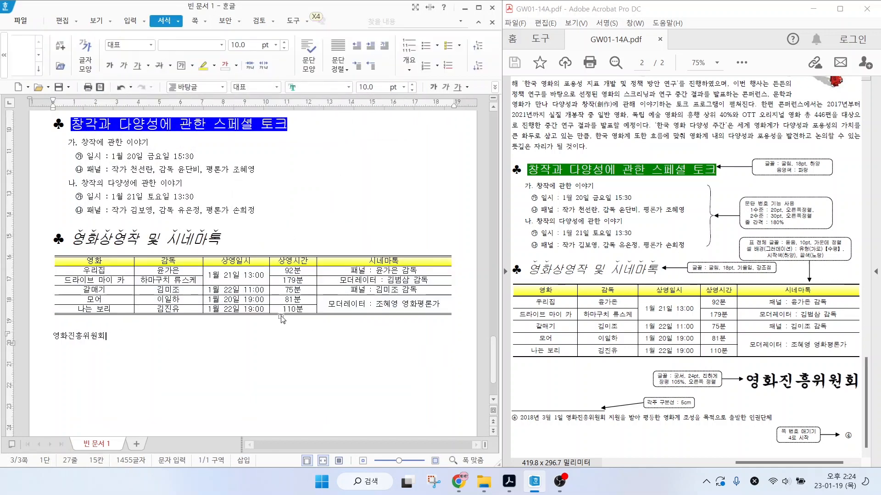
- Put a double line beneath the table's header row
left_click_drag(125, 260, 383, 260)
key("l")
left_click(165, 118)
left_click(161, 206)
left_click(343, 223)
left_click(394, 80)
- Make 영화진흥위원회 궁서, 24 pt, bold and right-aligned
left_click(367, 350)
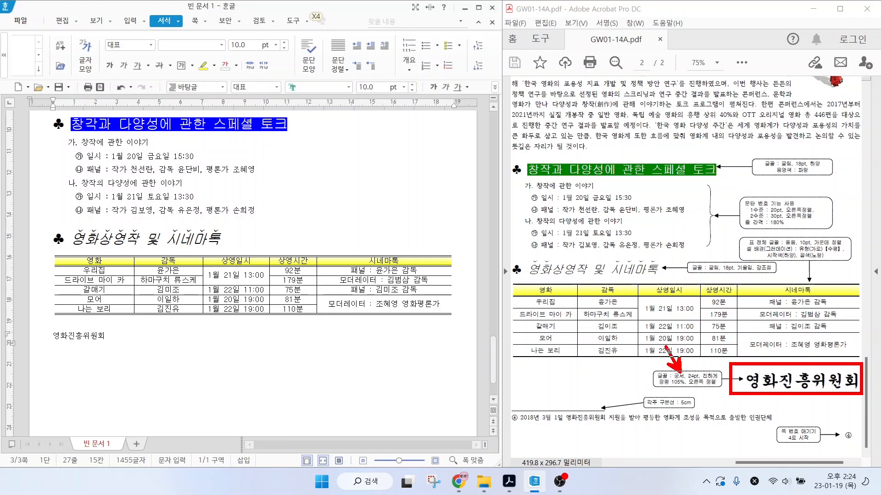
left_click_drag(54, 336, 106, 337)
left_click(349, 88)
left_click(384, 115)
left_click(367, 87)
type("24")
key("Return")
left_click(433, 87)
left_click(495, 87)
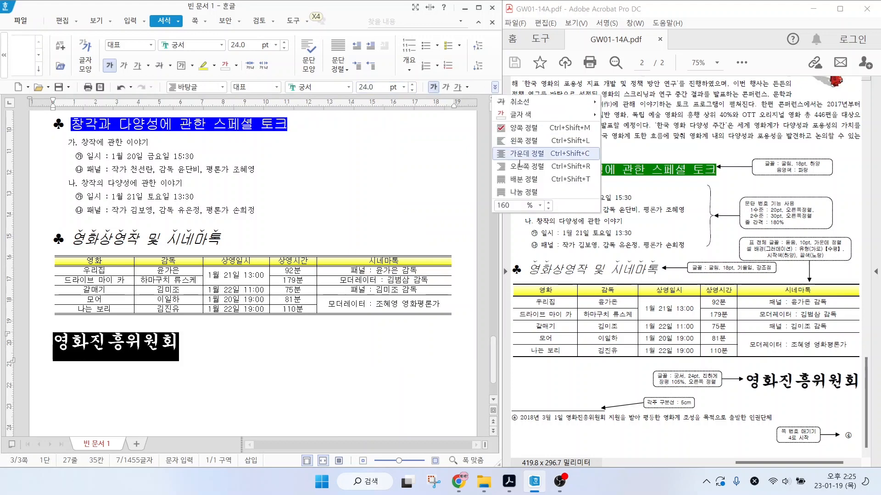
left_click(521, 166)
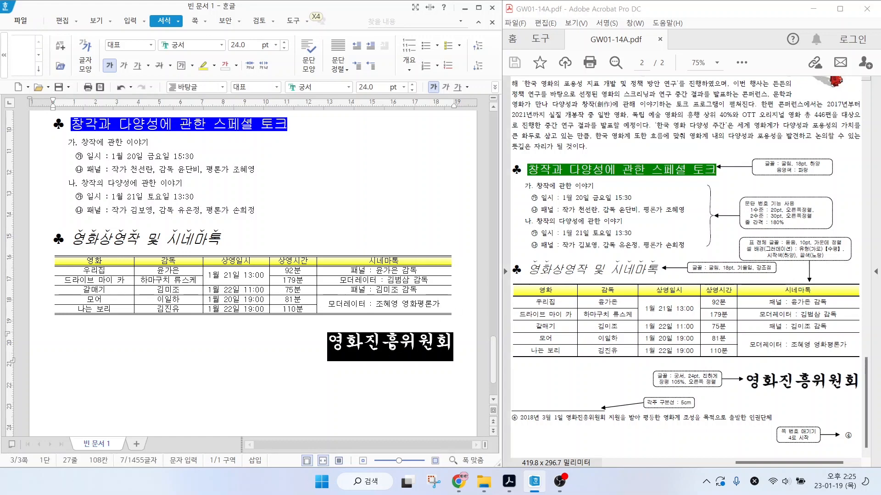
- Set the character width (장평) of 영화진흥위원회 to 105%
right_click(387, 342)
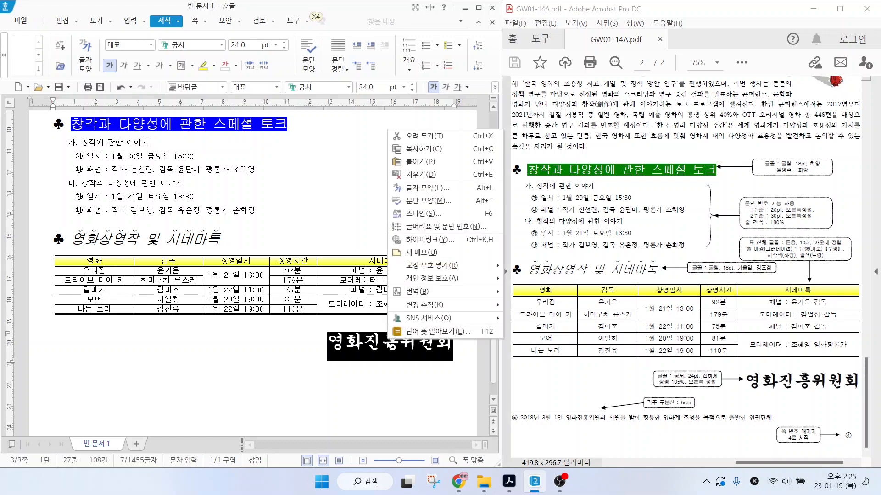
left_click(422, 188)
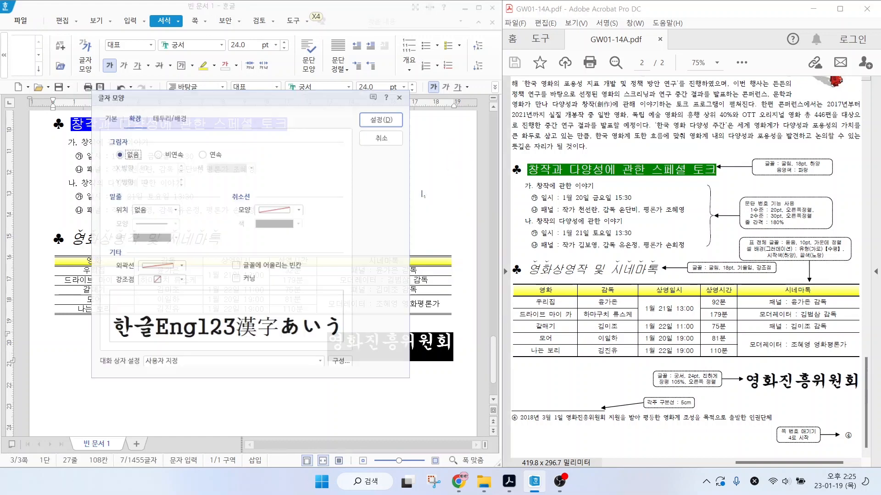
left_click(106, 114)
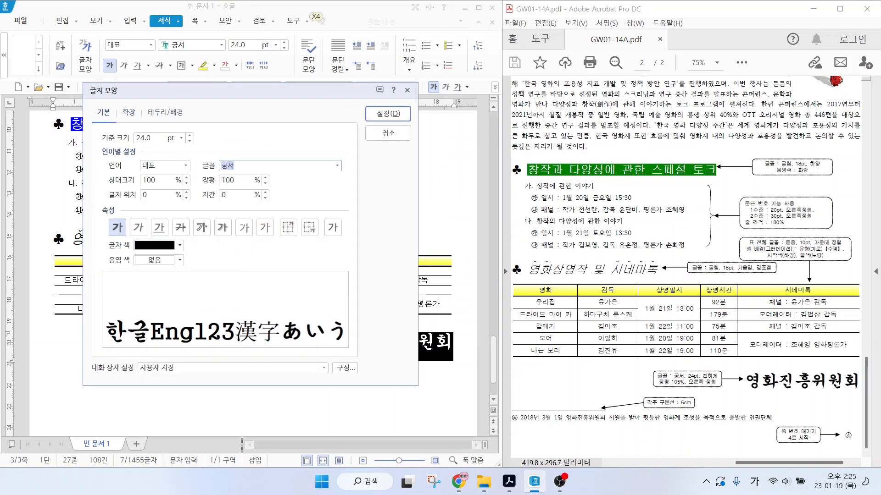
double_click(228, 180)
type("105")
key("Return")
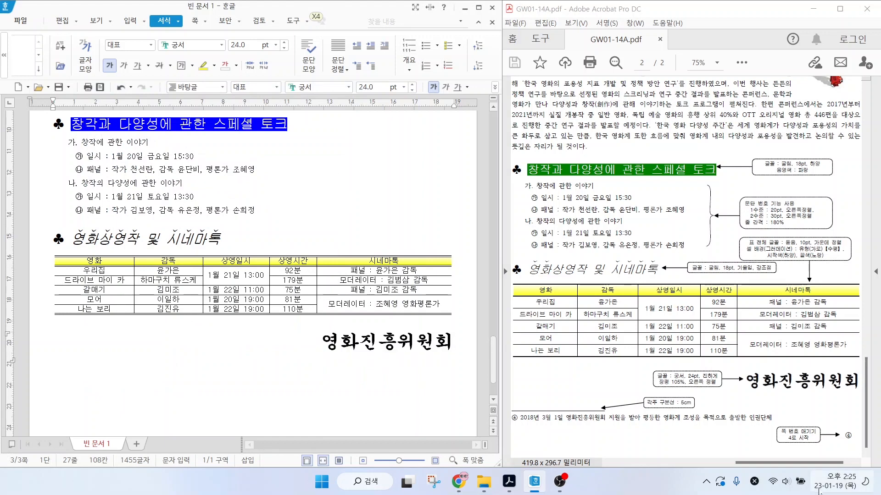
mouse_move(840, 444)
left_mouse_down()
mouse_move(767, 441)
mouse_move(846, 410)
mouse_move(849, 443)
left_mouse_up()
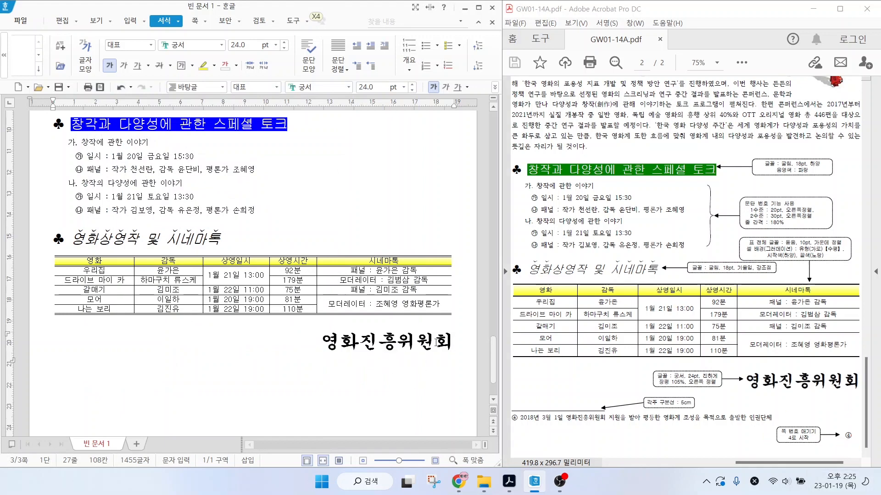
left_click(193, 21)
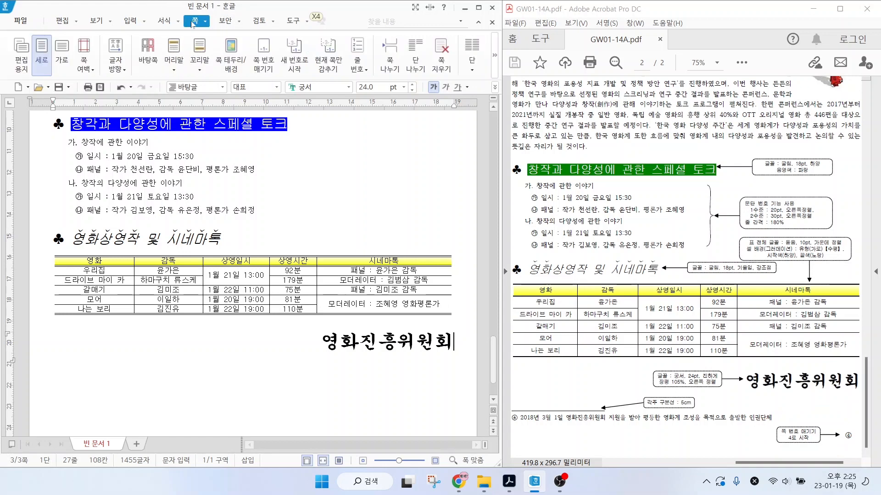
- Insert bottom-right page numbers in circled-digit format without dashes
left_click(265, 66)
left_click(181, 248)
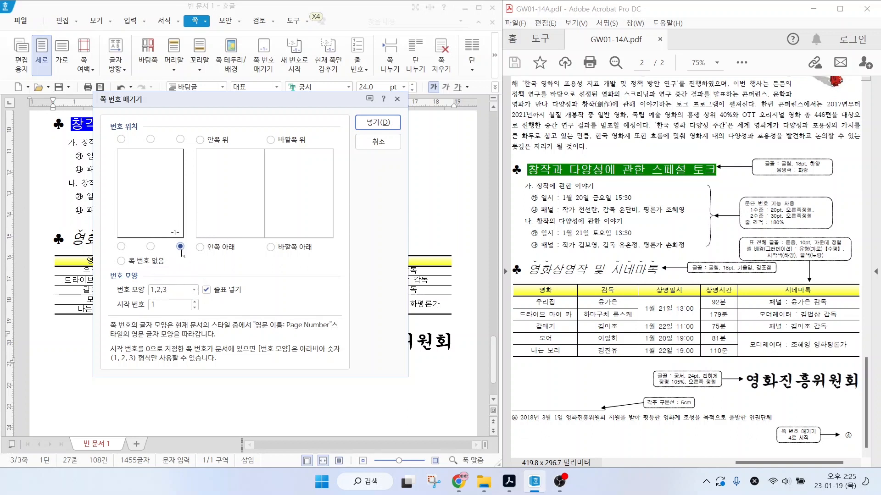
key("alt+2")
mouse_move(168, 229)
left_mouse_down()
mouse_move(157, 209)
mouse_move(199, 218)
mouse_move(210, 201)
left_mouse_up()
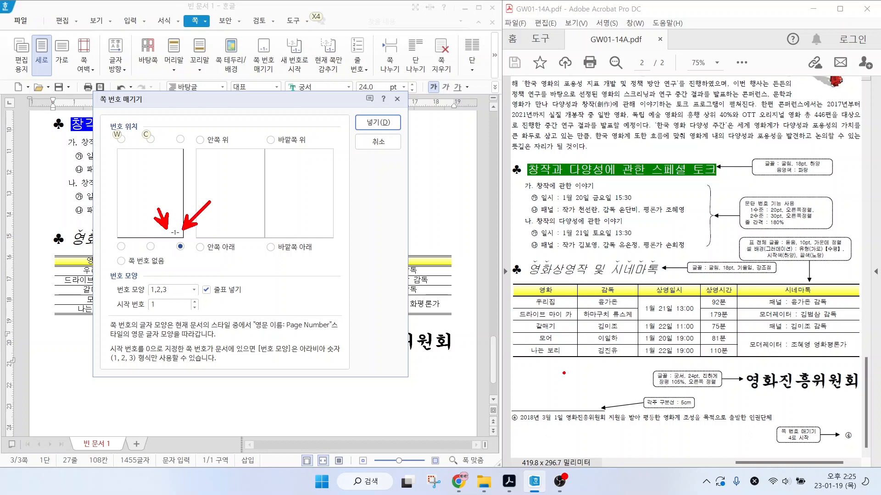
left_click_drag(846, 450, 868, 457)
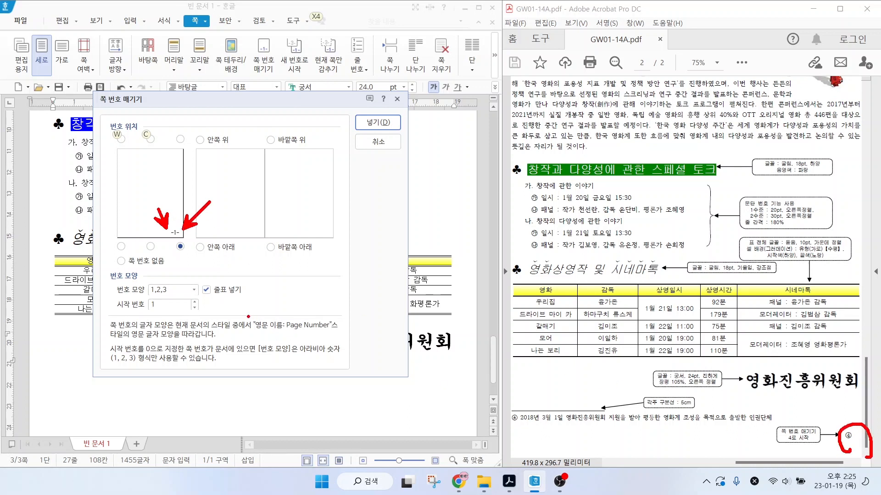
mouse_move(233, 280)
left_mouse_down()
mouse_move(214, 301)
mouse_move(239, 304)
left_mouse_up()
key("Escape")
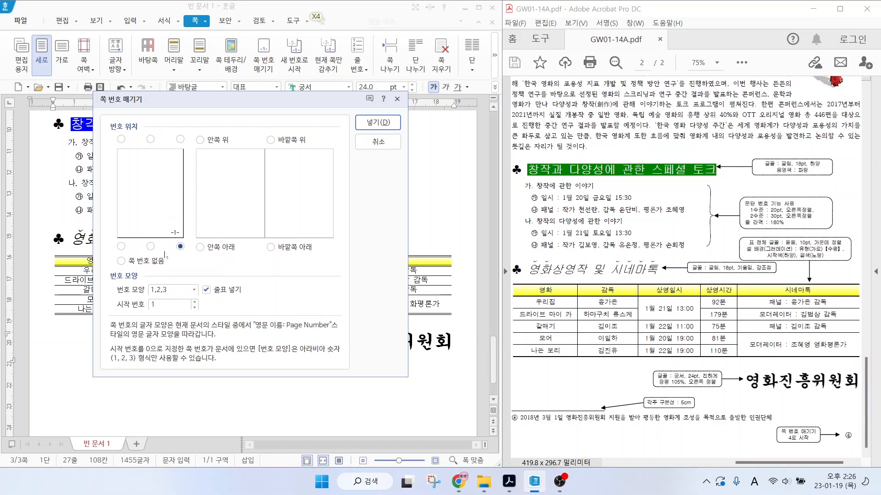
left_click(206, 289)
left_click(193, 291)
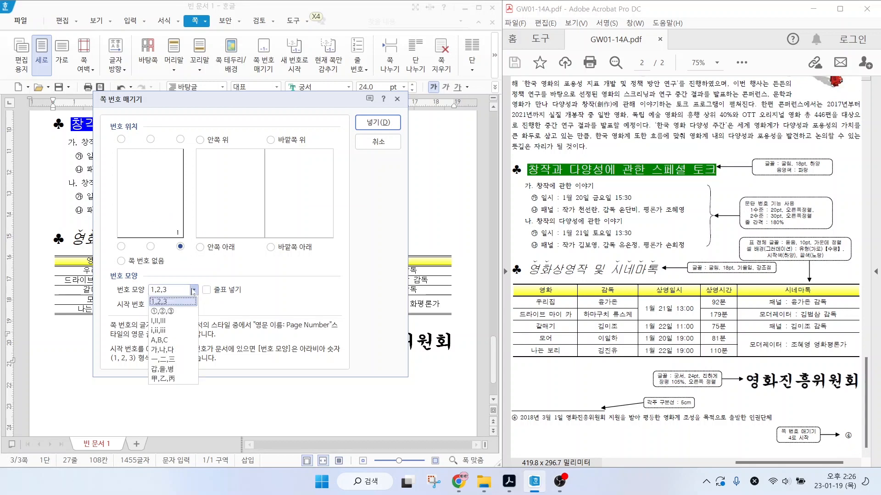
left_click(168, 311)
left_click(378, 122)
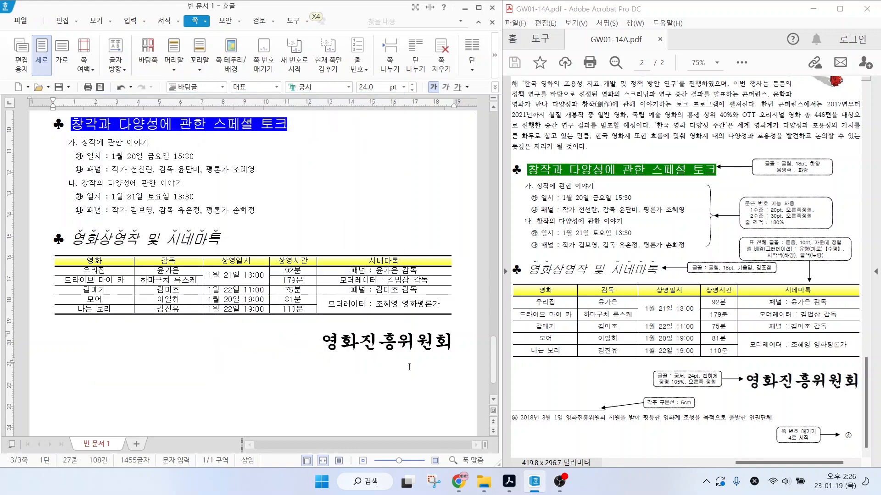
- Restart page numbering with a new start number so the final page shows ④
scroll(460, 394, "down", 3)
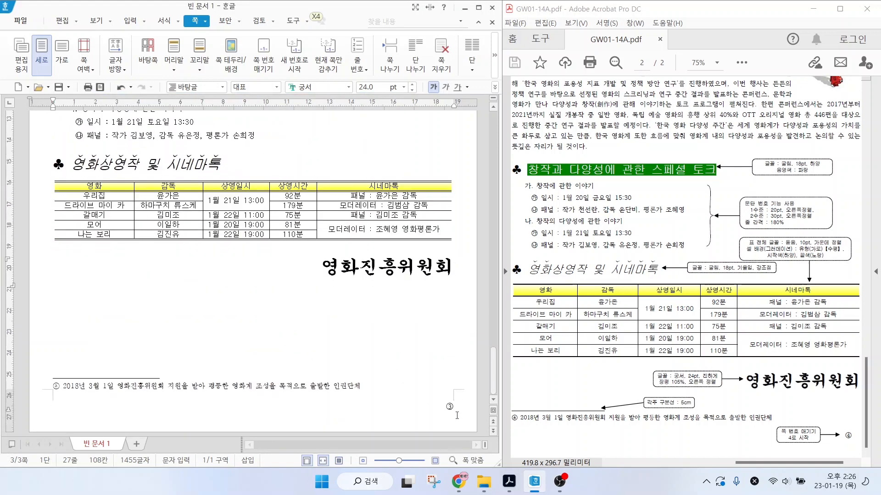
left_click_drag(438, 405, 424, 372)
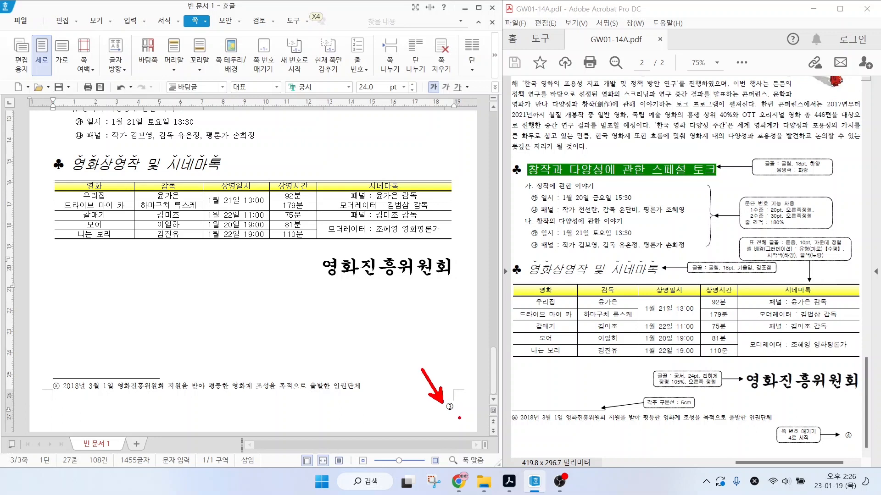
mouse_move(807, 445)
left_mouse_down()
mouse_move(791, 463)
mouse_move(863, 446)
left_mouse_up()
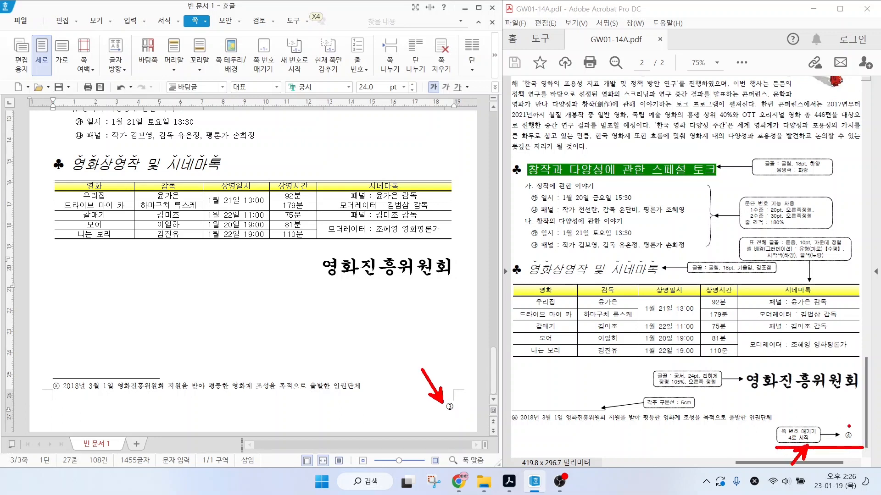
key("Escape")
key("ctrl")
left_click(298, 60)
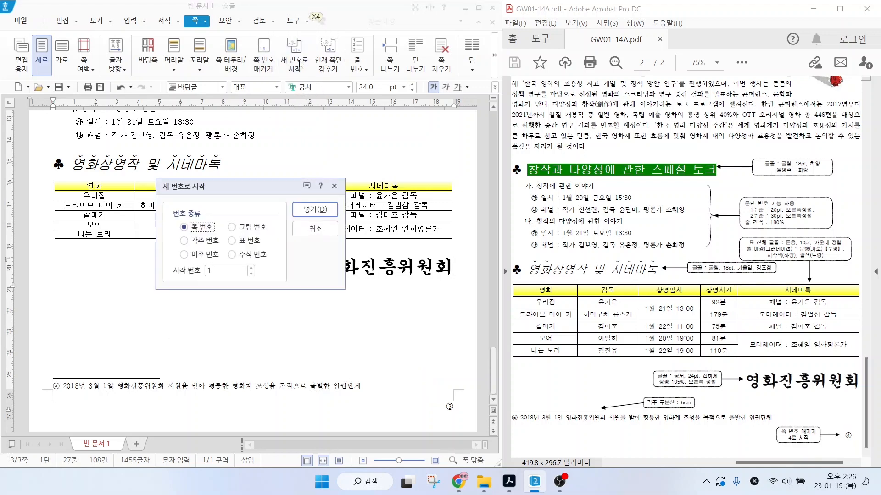
left_click(251, 268)
left_click(315, 210)
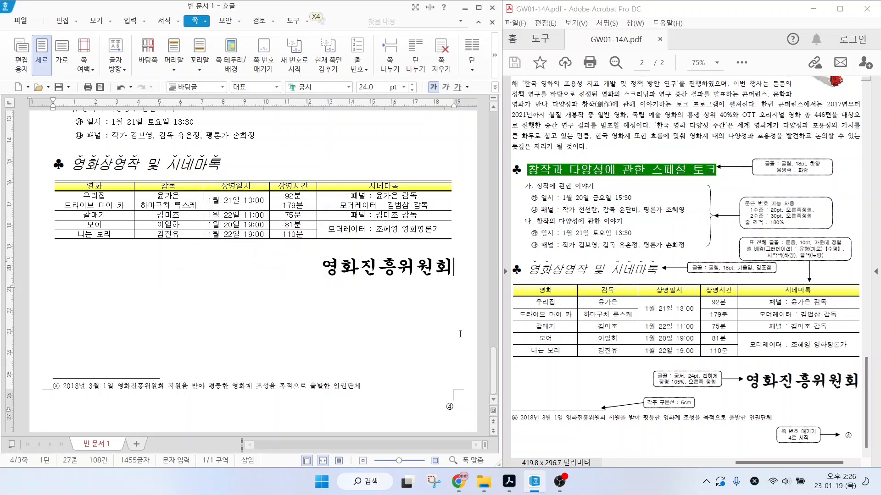
left_click_drag(493, 367, 497, 187)
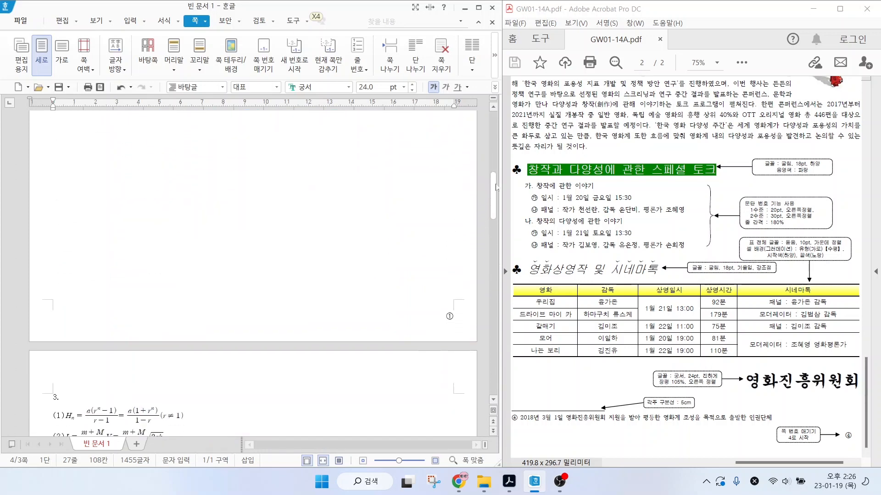
- Hide only the page number on the 전략목표 diagram page with 현재 쪽만 감추기
scroll(430, 275, "down", 10)
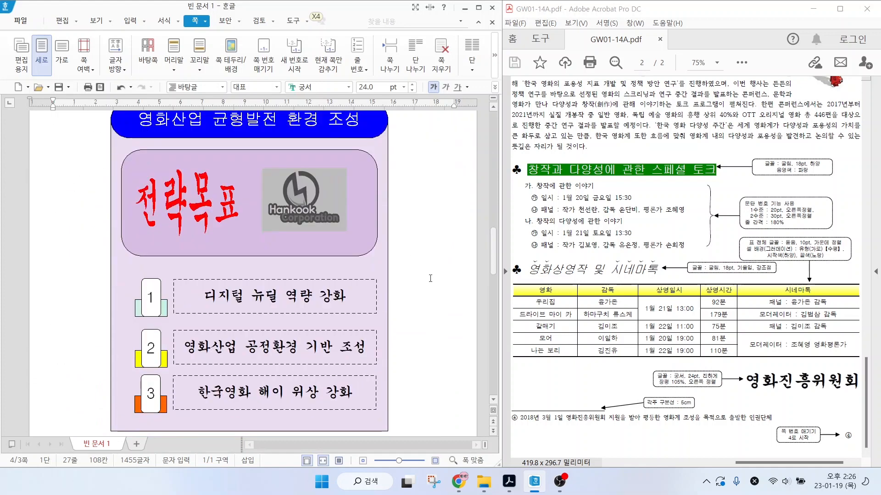
key("Page_Up")
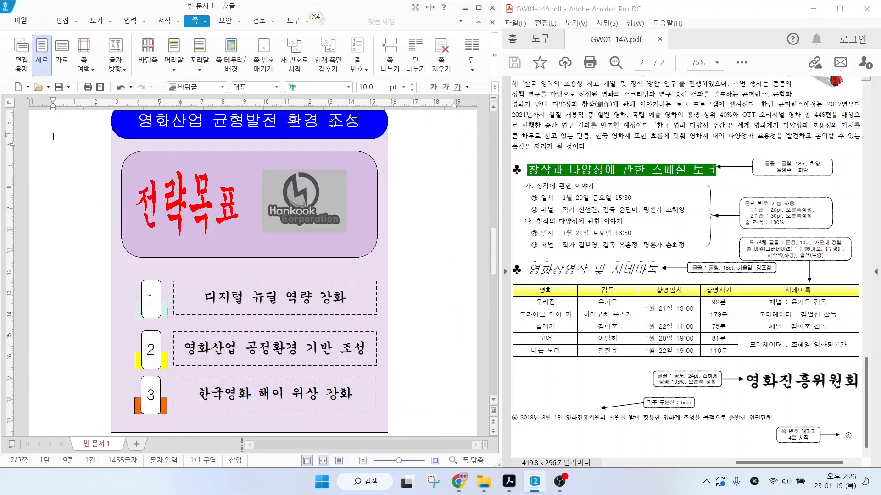
left_click(322, 68)
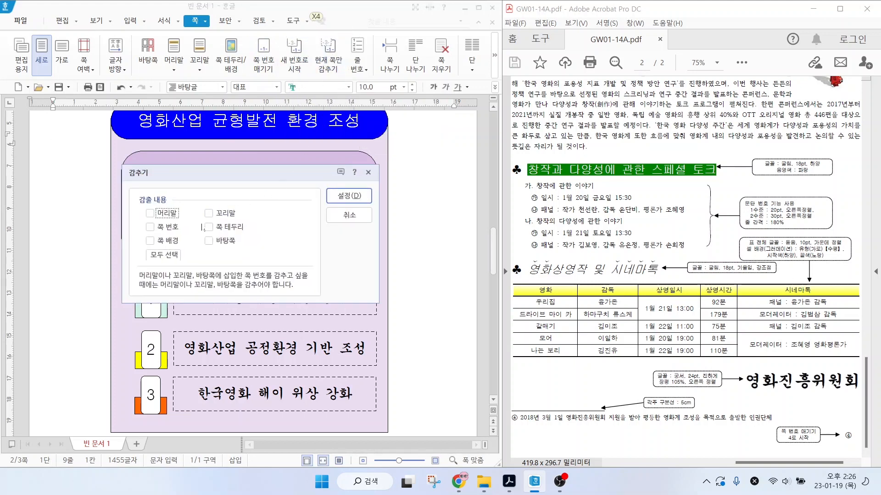
left_click(168, 227)
left_click(349, 196)
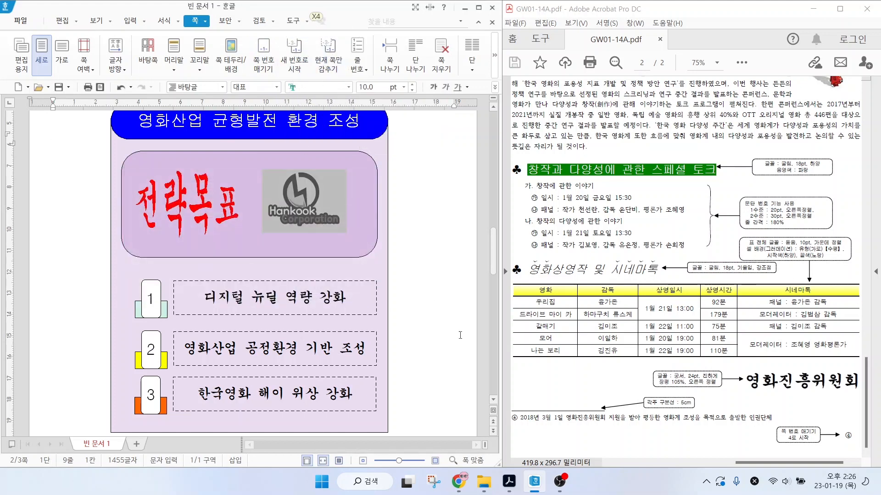
scroll(459, 332, "down", 5)
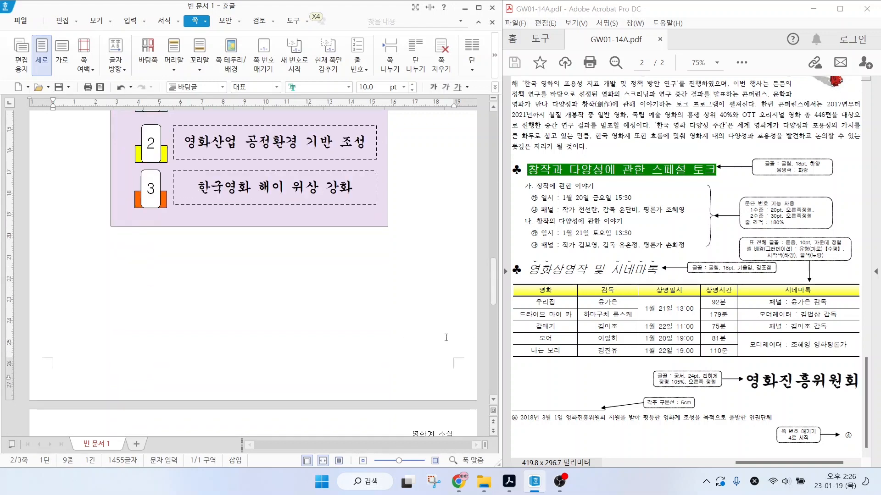
scroll(446, 338, "up", 10)
scroll(406, 352, "down", 3)
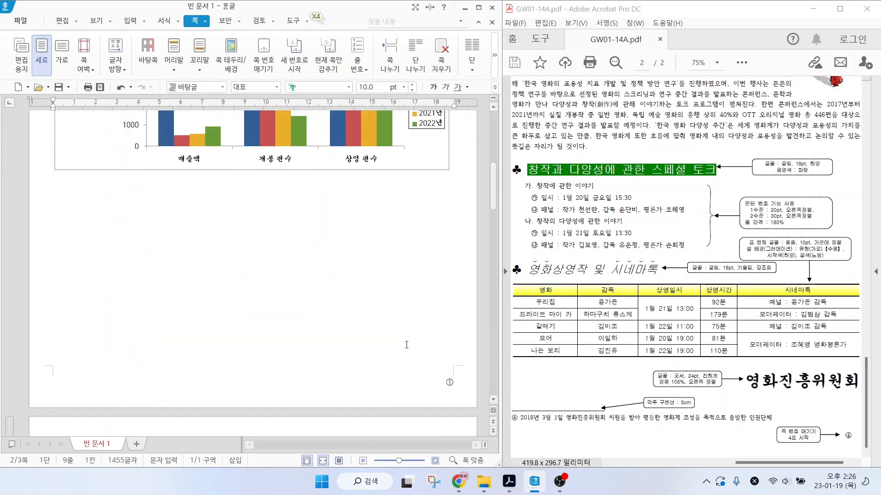
scroll(401, 356, "down", 3)
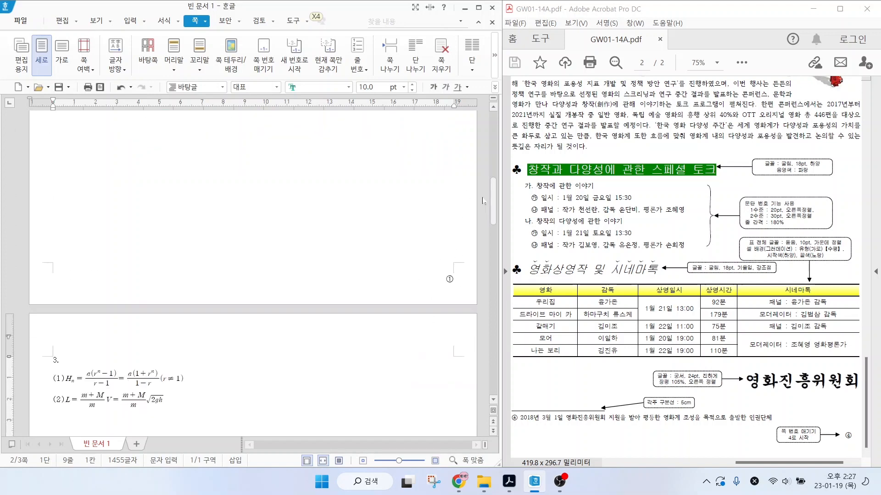
left_click_drag(491, 202, 488, 115)
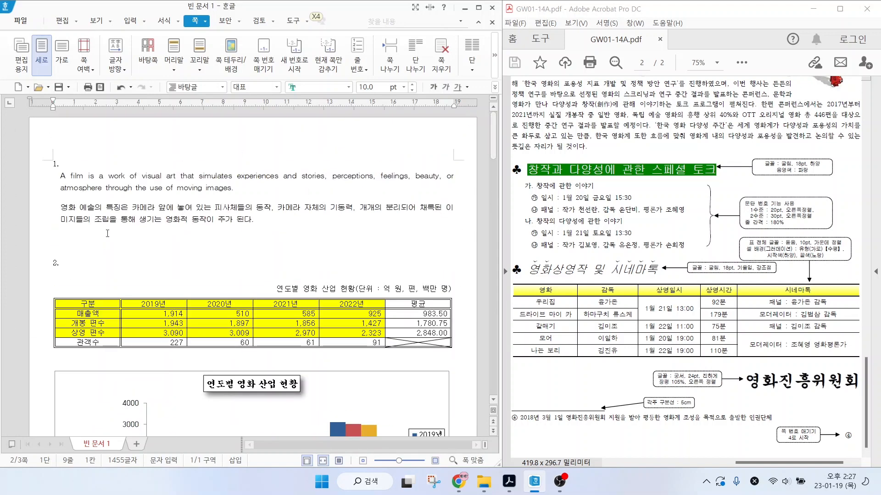
- Save the document as .hwp in the ITQ folder, named with the examinee number and name
left_click(19, 23)
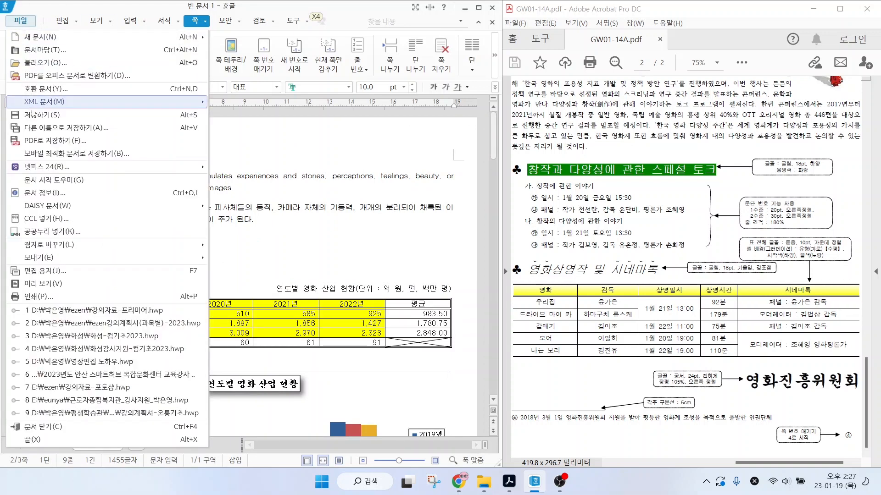
left_click(197, 117)
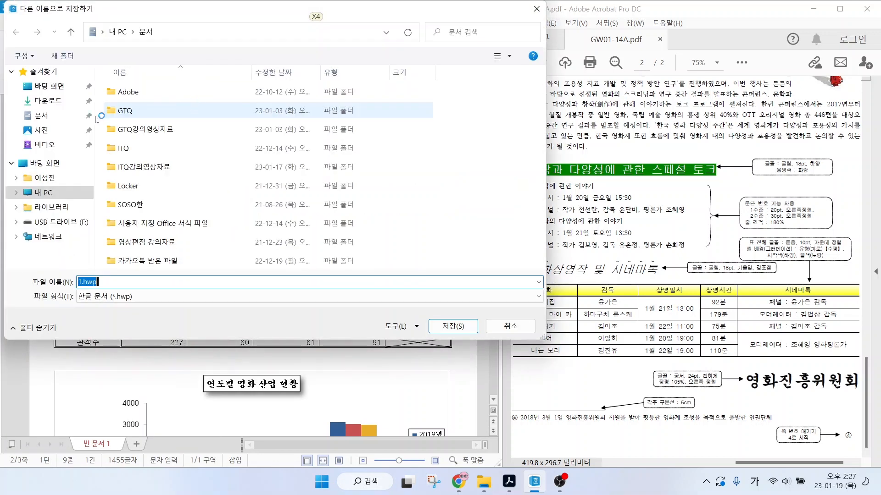
left_click(126, 152)
double_click(126, 149)
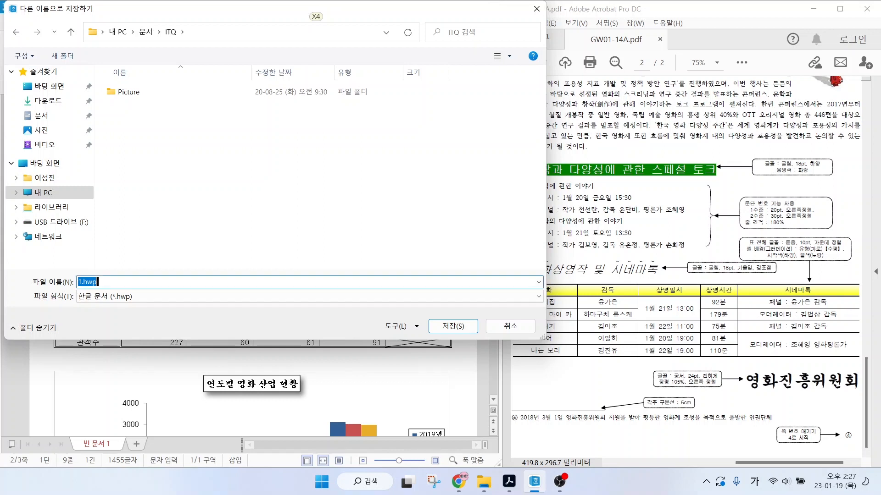
type("12345678-")
key("Hangul")
type("ghd")
key("BackSpace")
key("BackSpace")
key("BackSpace")
key("Hangul")
type("박은ㅇ")
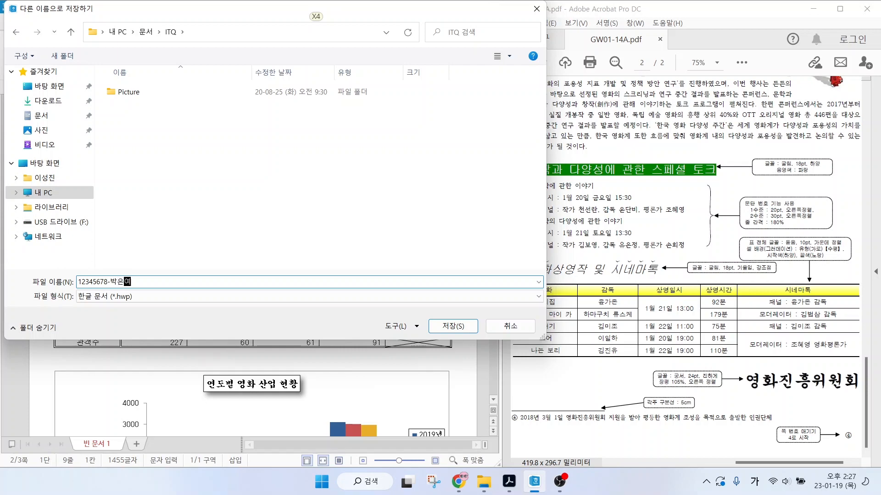
key("Return")
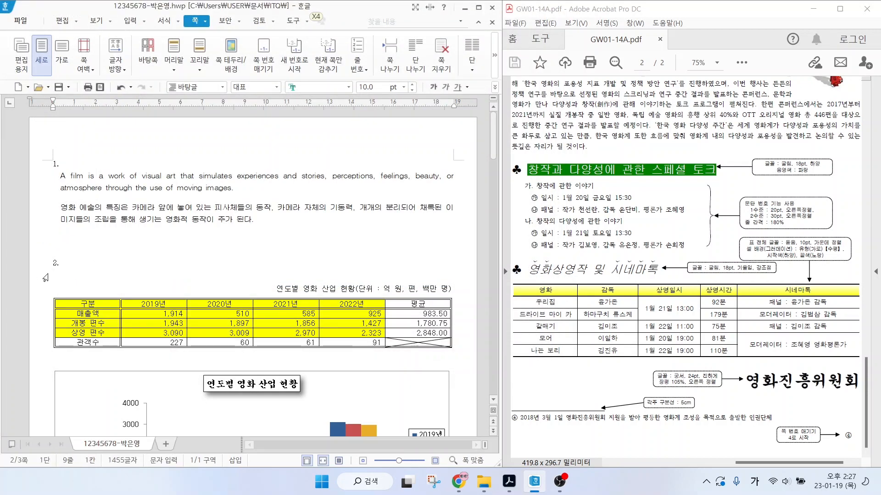